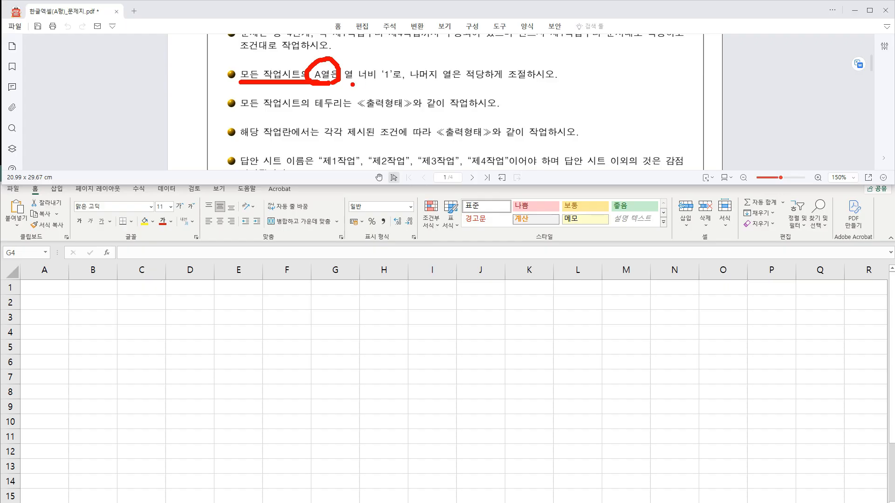
# Review the PDF's exam instructions on column A width, the remaining column widths and the required answer sheet names.
pyautogui.moveTo(347, 85)
pyautogui.mouseDown()
pyautogui.moveTo(396, 87)
pyautogui.moveTo(373, 61)
pyautogui.mouseUp()
pyautogui.moveTo(424, 84); pyautogui.dragTo(550, 82)
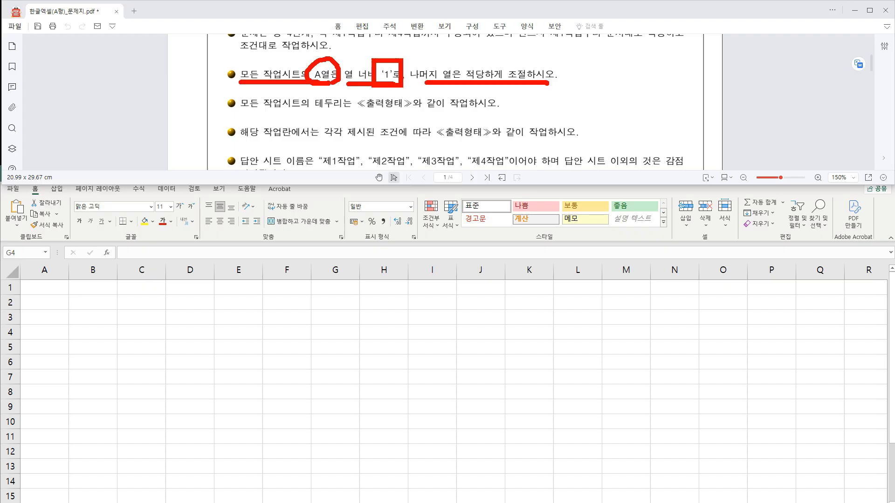
pyautogui.press('Escape')
pyautogui.scroll(-1, 396, 130)
pyautogui.hotkey('ctrl', '2')
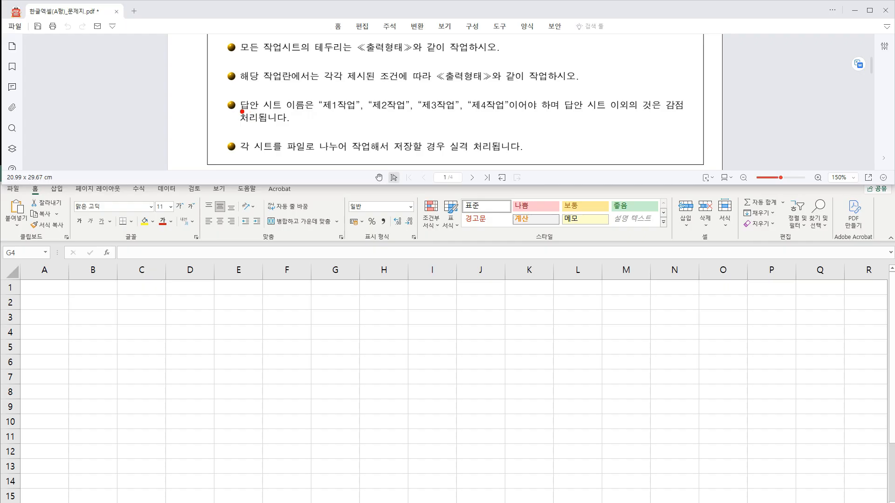
pyautogui.moveTo(241, 111); pyautogui.dragTo(510, 111)
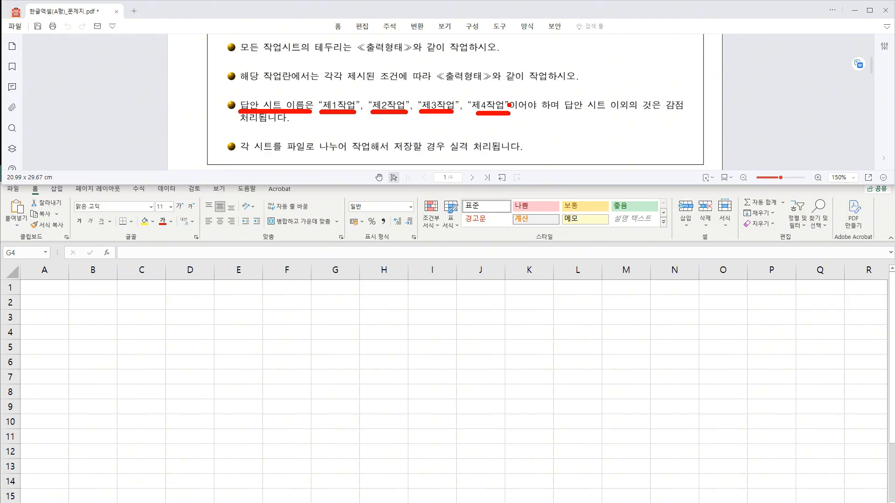
pyautogui.press('Escape')
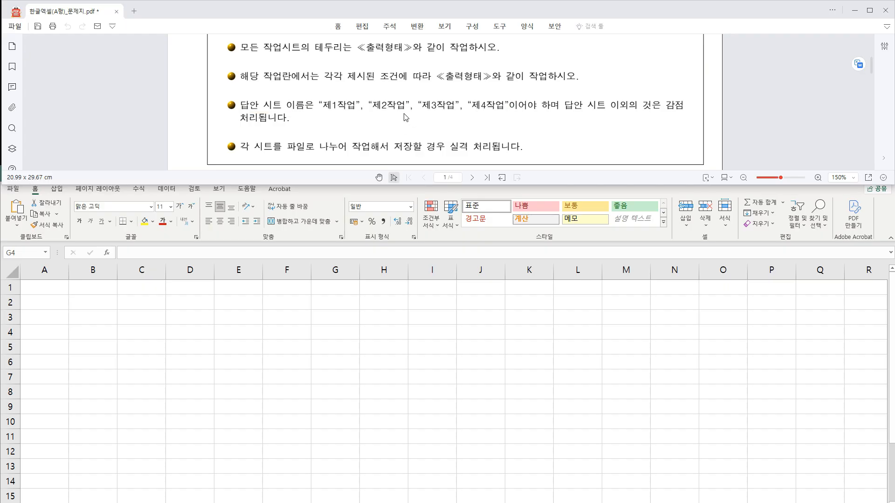
pyautogui.click(222, 309)
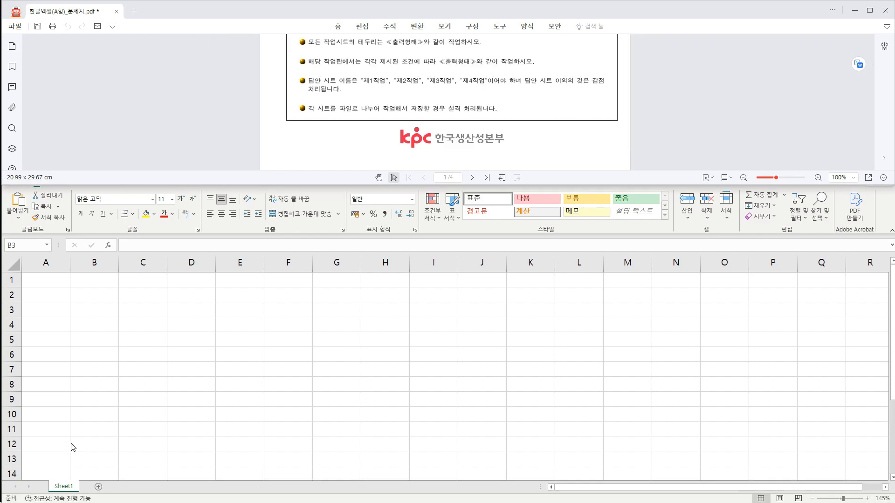
pyautogui.hotkey('ctrl', '2')
pyautogui.moveTo(43, 476)
pyautogui.mouseDown()
pyautogui.moveTo(92, 494)
pyautogui.moveTo(81, 494)
pyautogui.moveTo(80, 446)
pyautogui.mouseUp()
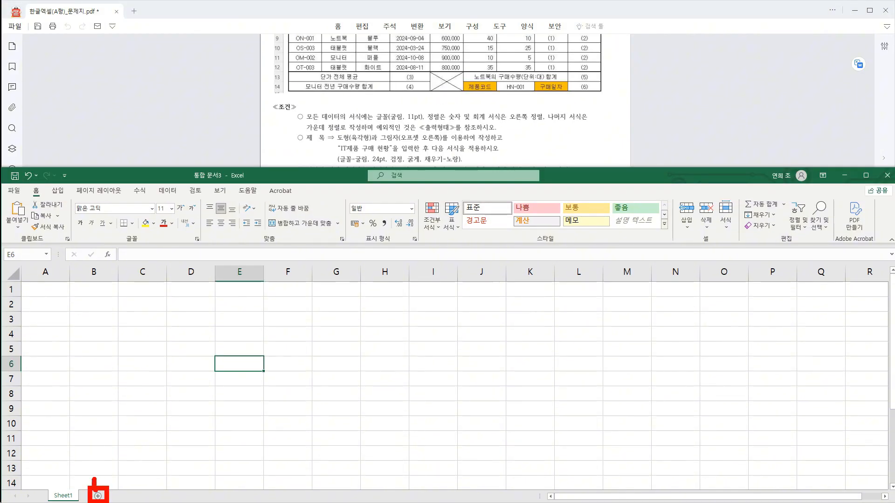
# Add two worksheets to the workbook and rename the first sheet as 제1작업.
pyautogui.click(97, 496)
pyautogui.click(128, 495)
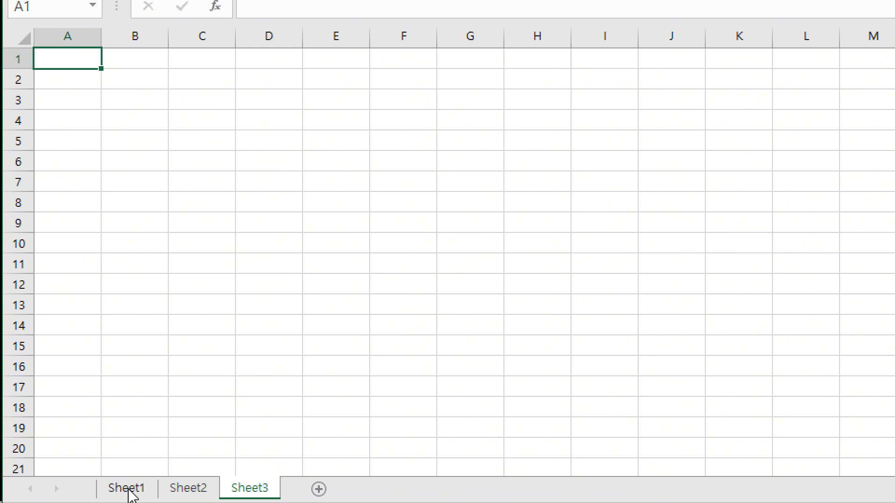
pyautogui.doubleClick(131, 494)
pyautogui.write('제1작어')
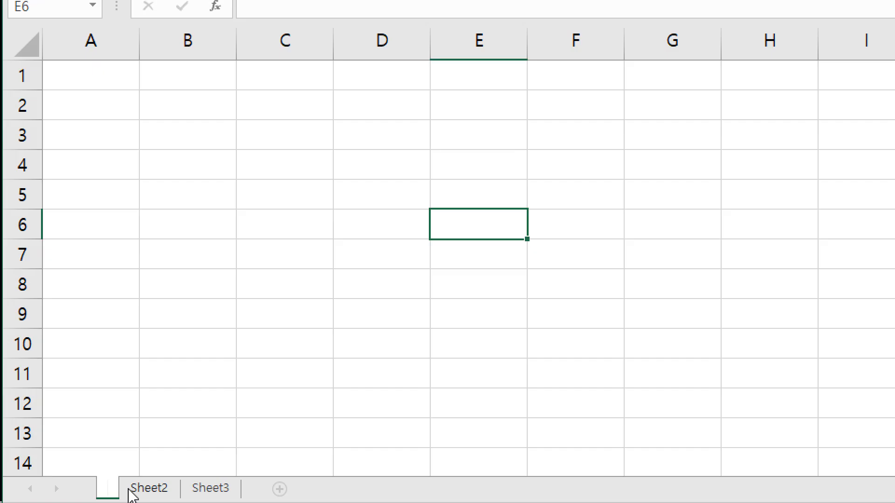
pyautogui.write('ㅂ')
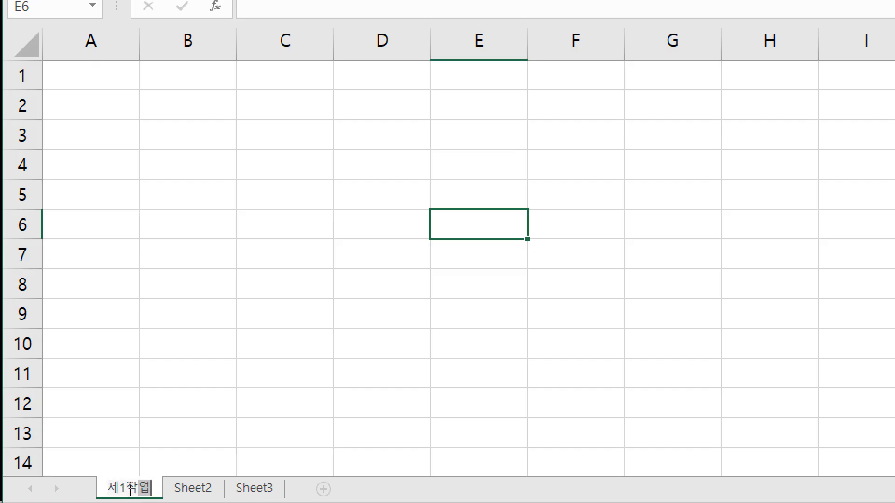
pyautogui.press('Return')
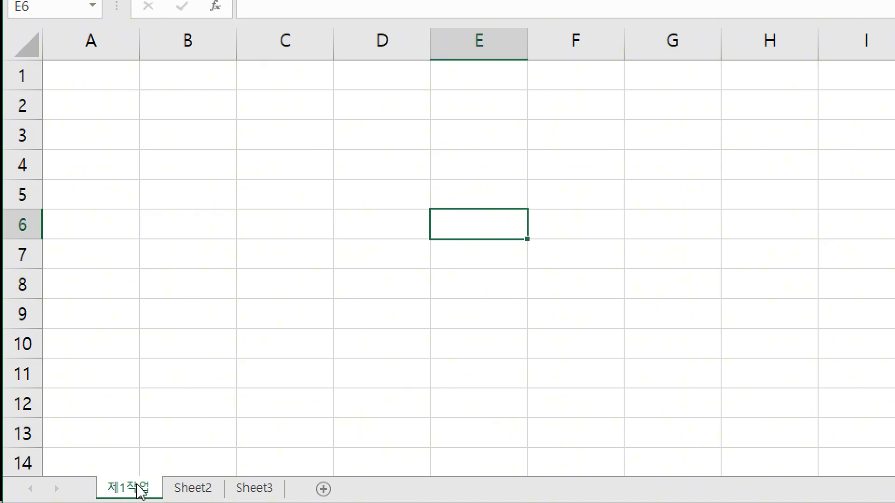
# Rename the second sheet as 제2작업 and the third sheet as 제3작업.
pyautogui.doubleClick(200, 489)
pyautogui.write('제2자')
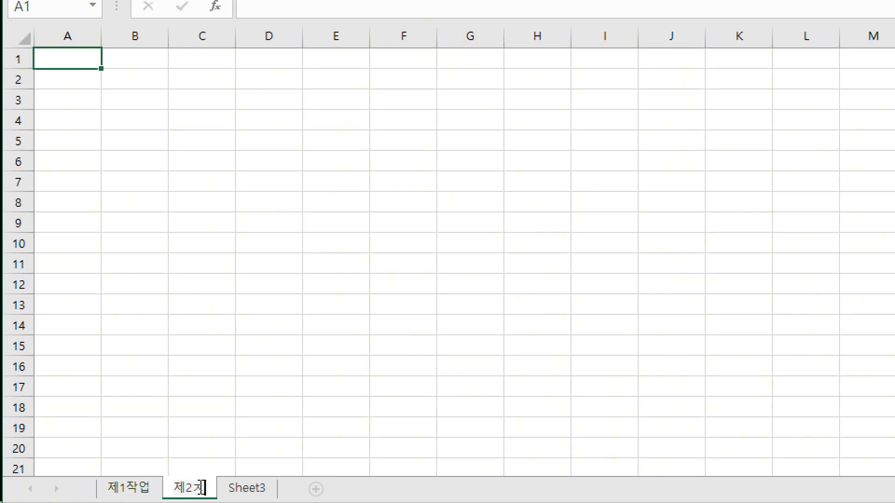
pyautogui.write('업')
pyautogui.press('Return')
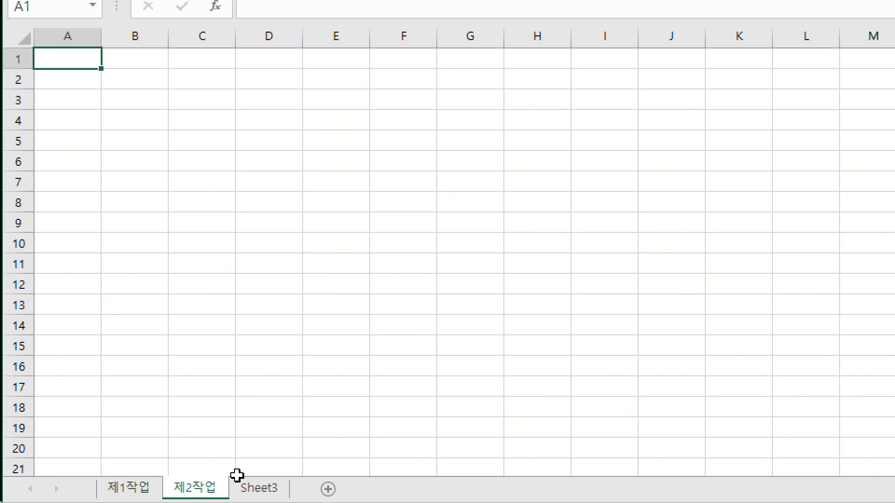
pyautogui.doubleClick(270, 489)
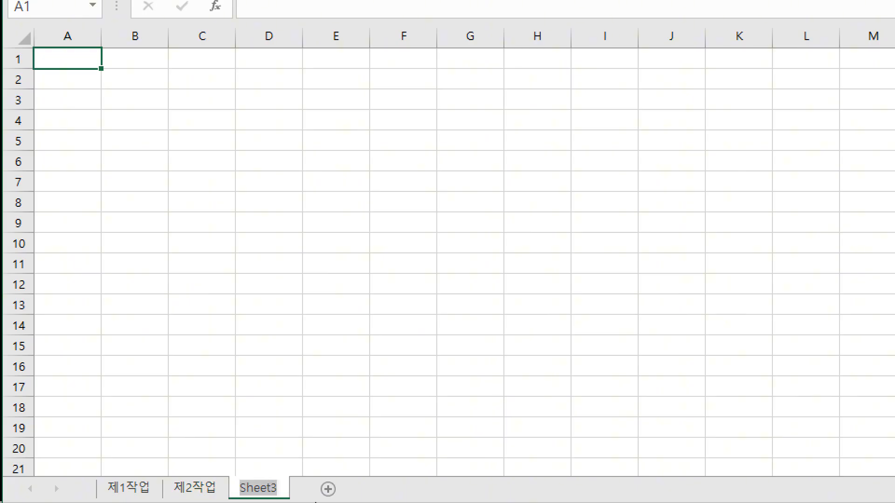
pyautogui.write('제3작업')
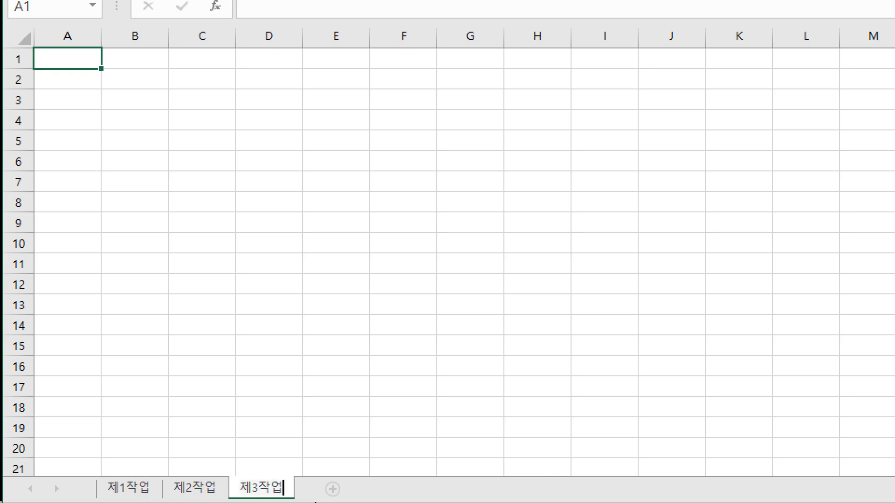
pyautogui.press('Return')
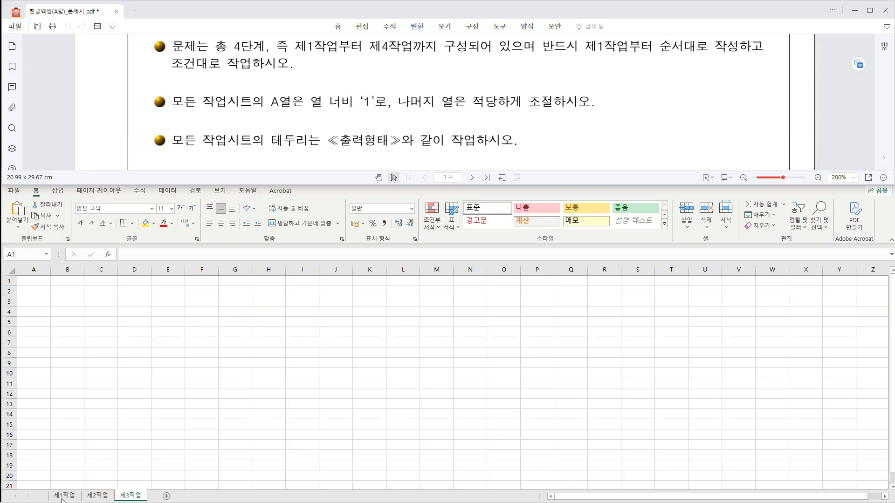
# Group the sheets 제1작업 through 제3작업 and set the width of column A to 1 on all of them.
pyautogui.click(100, 465)
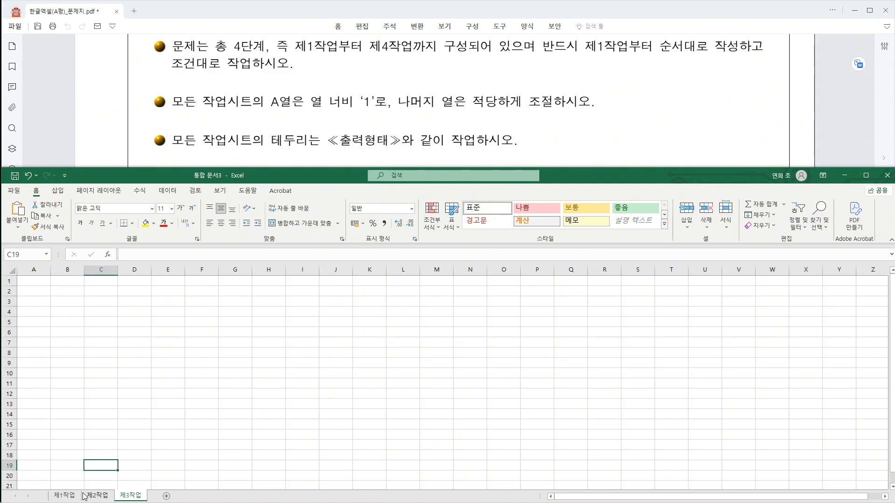
pyautogui.keyDown('shift'); pyautogui.click(66, 498); pyautogui.keyUp('shift')
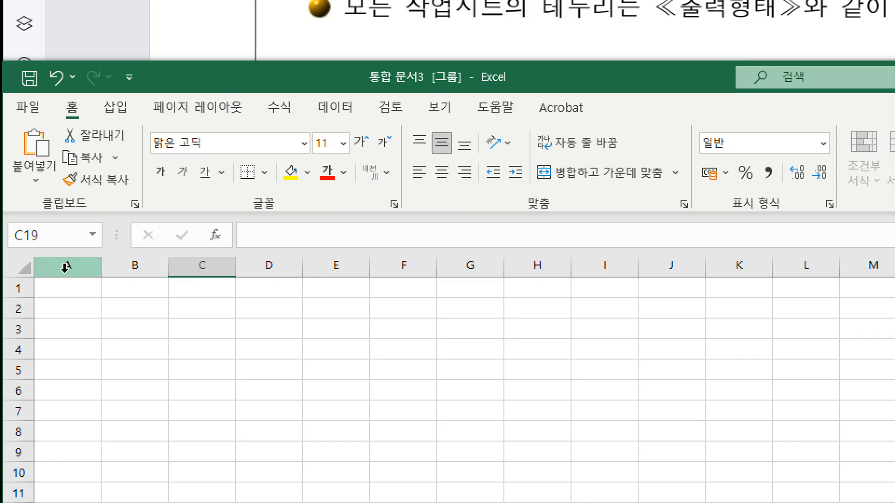
pyautogui.rightClick(66, 267)
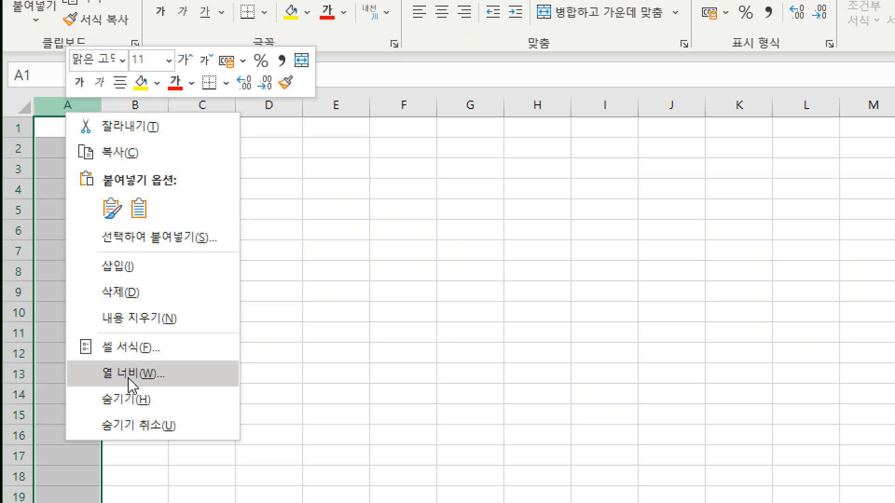
pyautogui.click(131, 385)
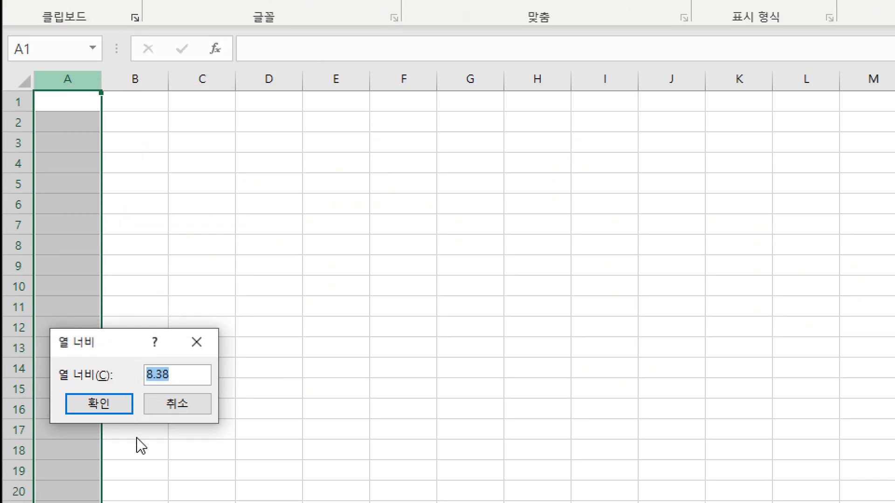
pyautogui.write('1')
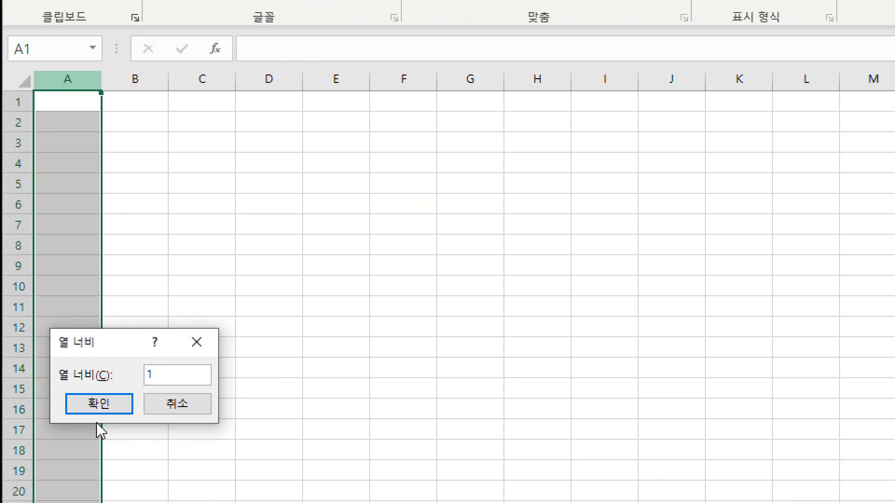
pyautogui.click(101, 405)
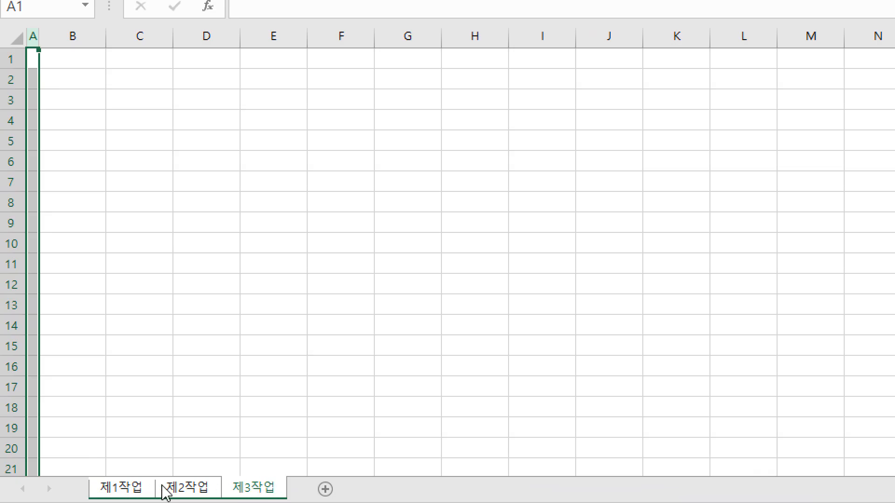
# Ungroup the sheets and set the height of rows 1 to 4 to 24 on the 제1작업 sheet.
pyautogui.click(127, 487)
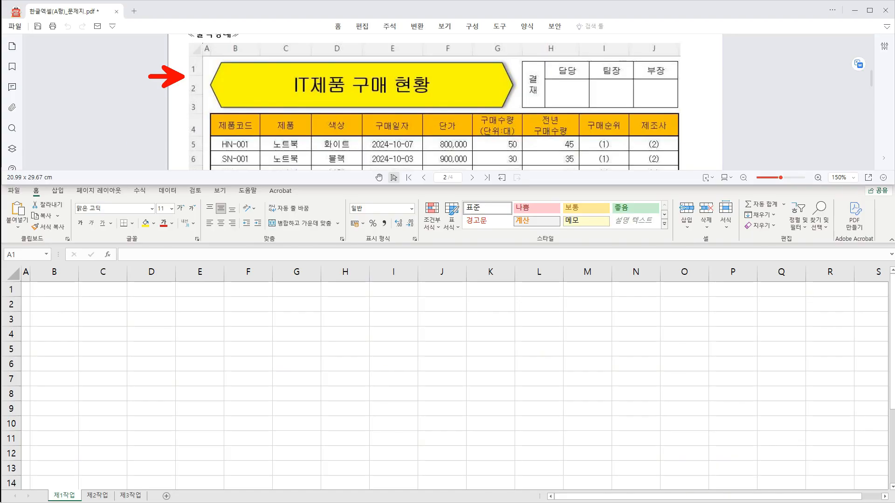
pyautogui.click(26, 271)
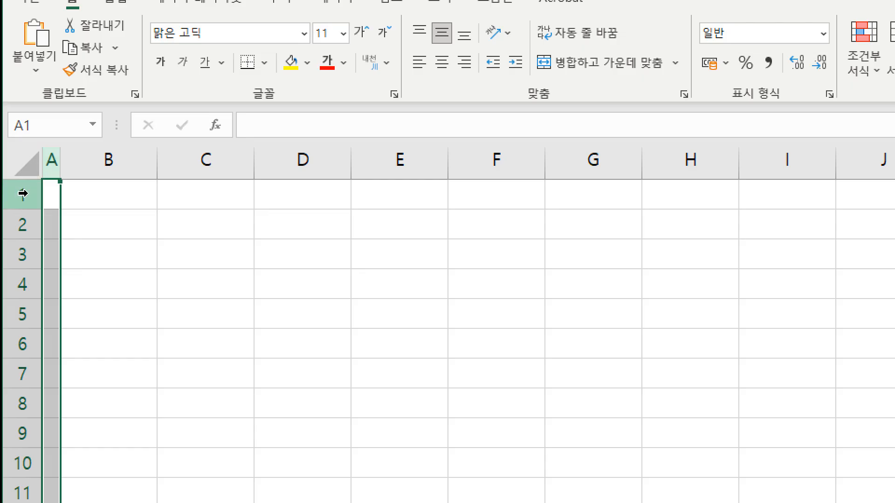
pyautogui.moveTo(23, 193); pyautogui.dragTo(12, 285)
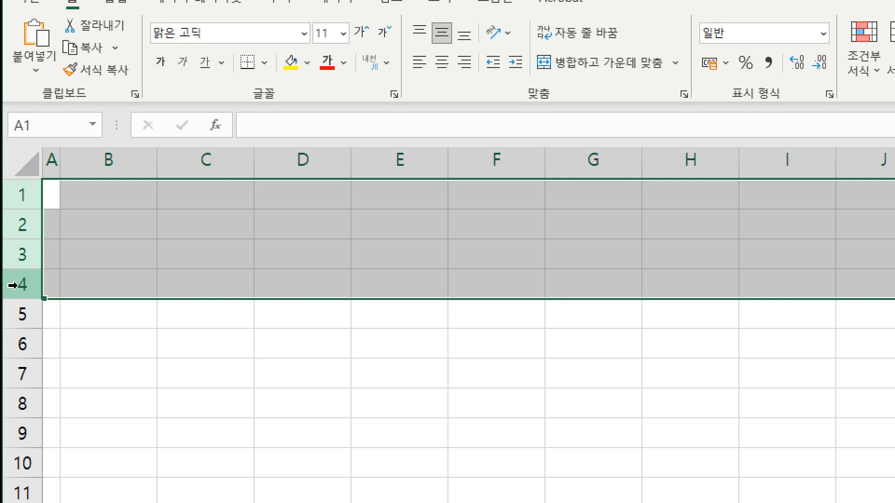
pyautogui.rightClick(19, 289)
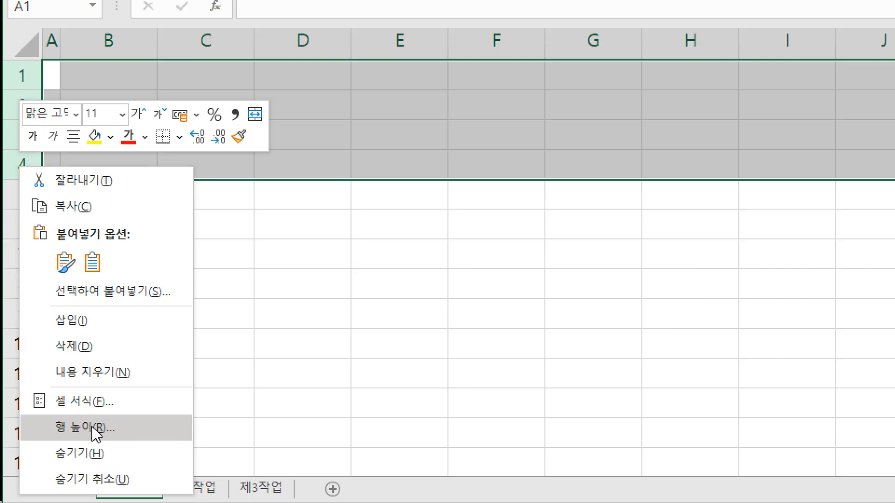
pyautogui.click(90, 427)
pyautogui.write('24')
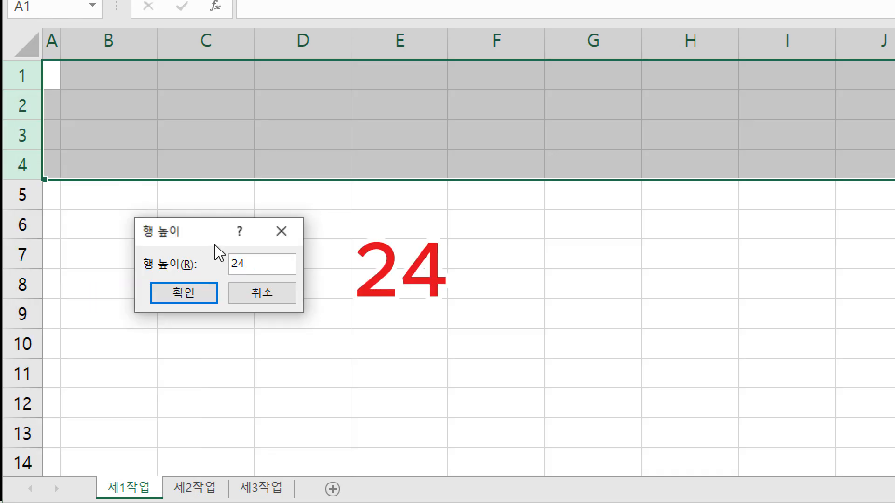
pyautogui.click(210, 294)
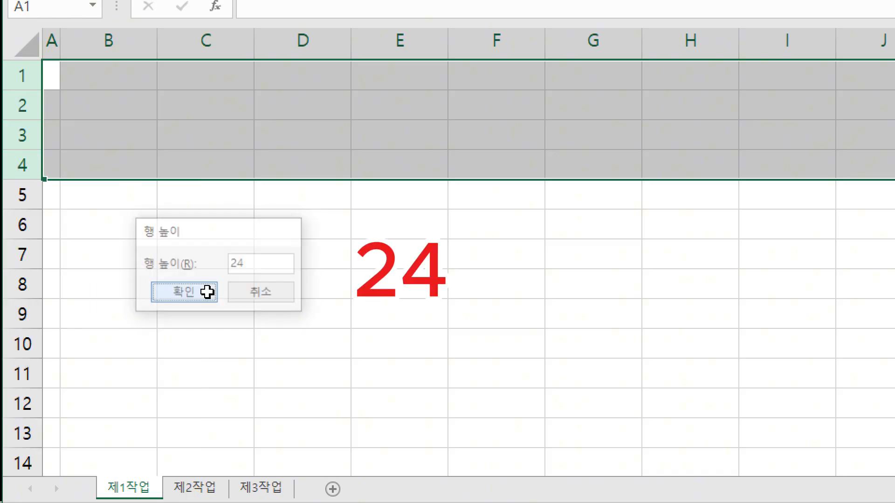
# Set the height of rows 5 to 14 to 18.5 on the 제1작업 sheet.
pyautogui.moveTo(19, 250)
pyautogui.mouseDown()
pyautogui.moveTo(20, 416)
pyautogui.moveTo(11, 477)
pyautogui.moveTo(27, 239)
pyautogui.mouseUp()
pyautogui.rightClick(25, 165)
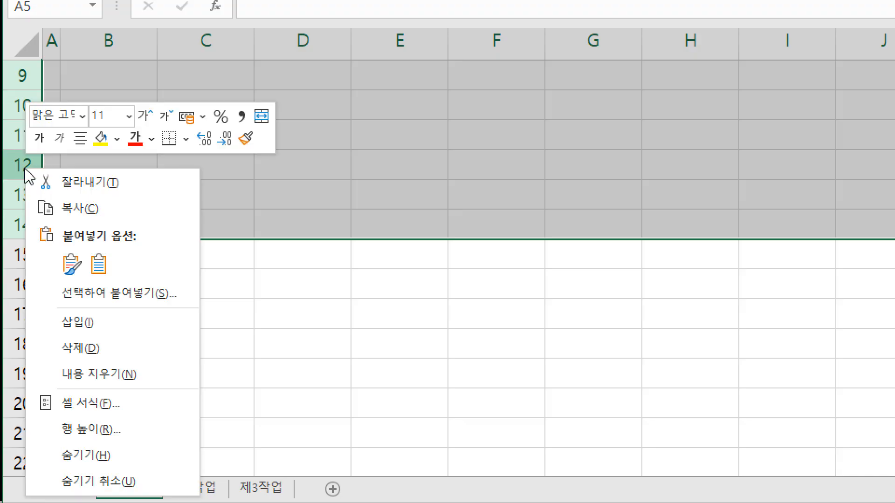
pyautogui.click(150, 432)
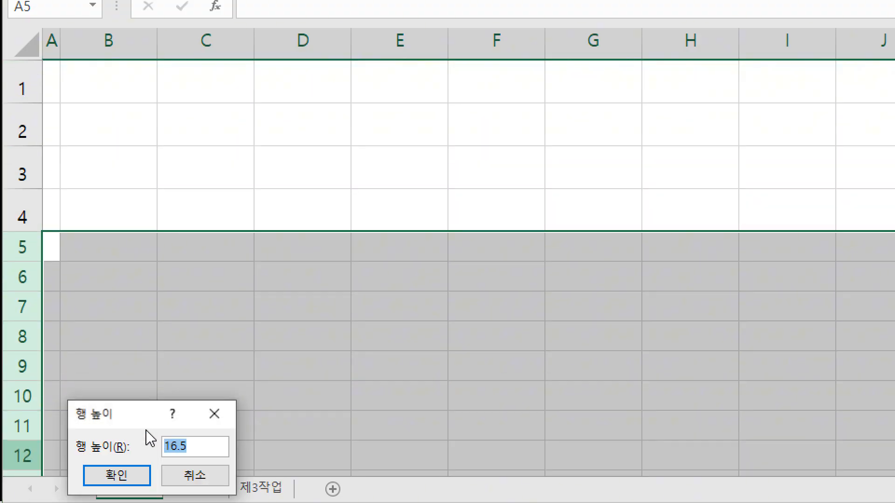
pyautogui.write('18.5')
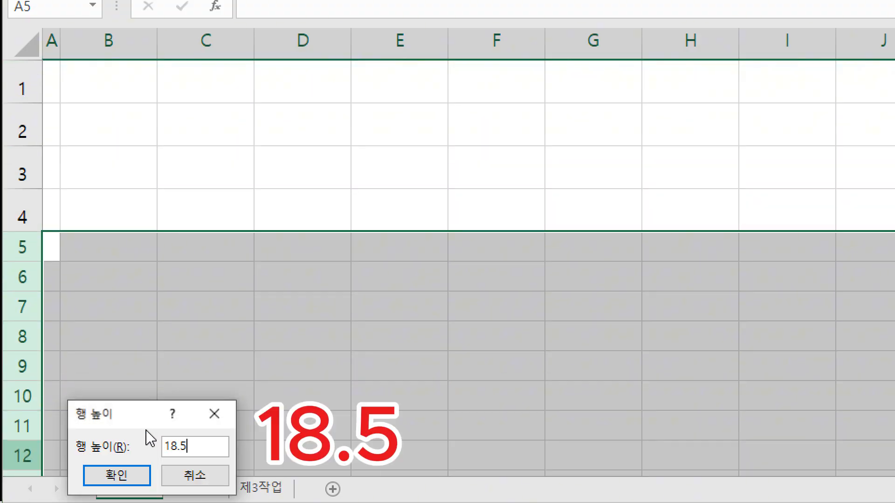
pyautogui.click(135, 480)
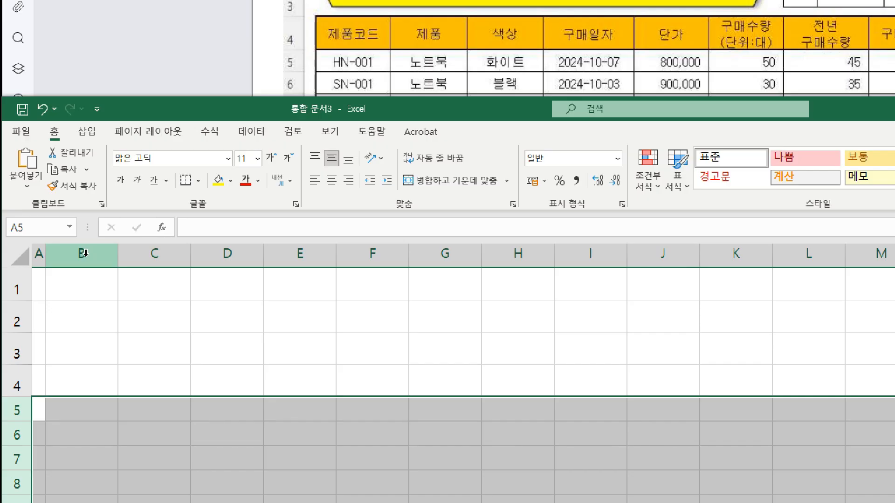
# Set the width of columns B to J to 10 on the 제1작업 sheet.
pyautogui.moveTo(88, 253); pyautogui.dragTo(654, 246)
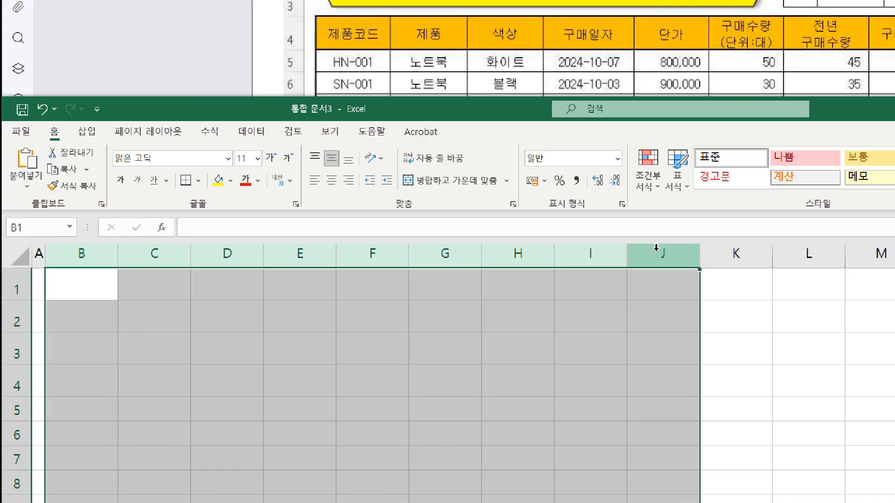
pyautogui.rightClick(658, 259)
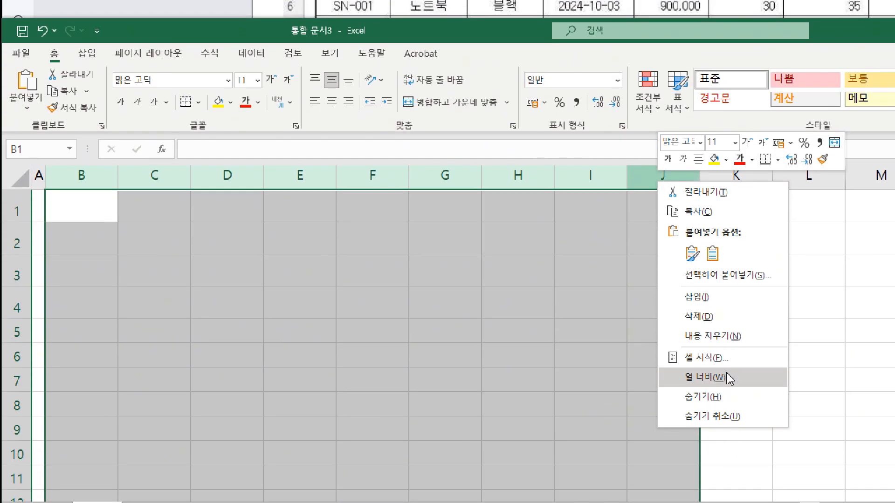
pyautogui.click(729, 456)
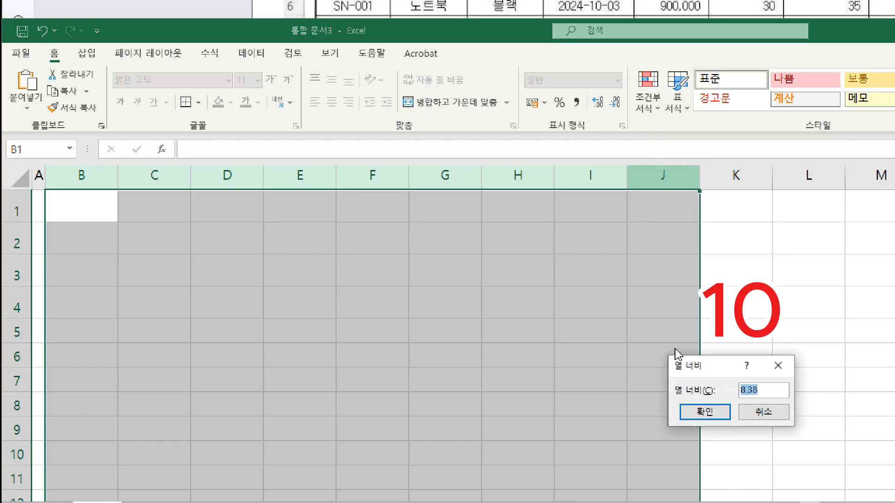
pyautogui.write('10')
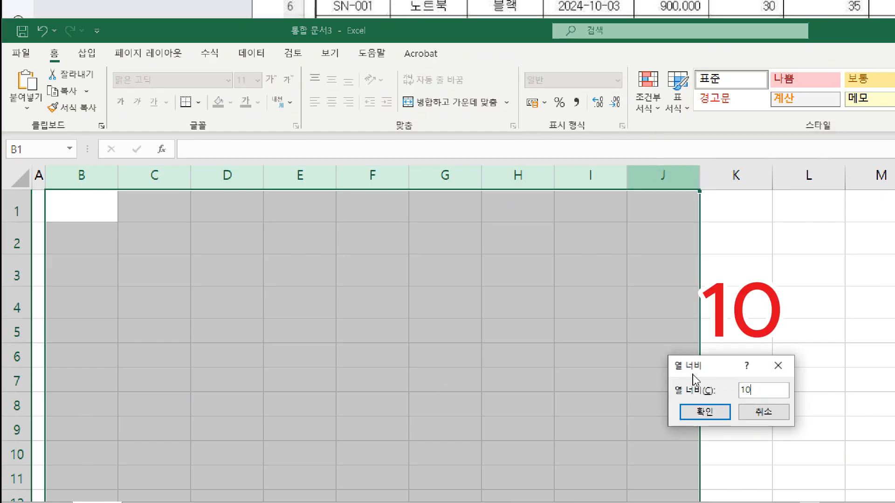
pyautogui.click(714, 413)
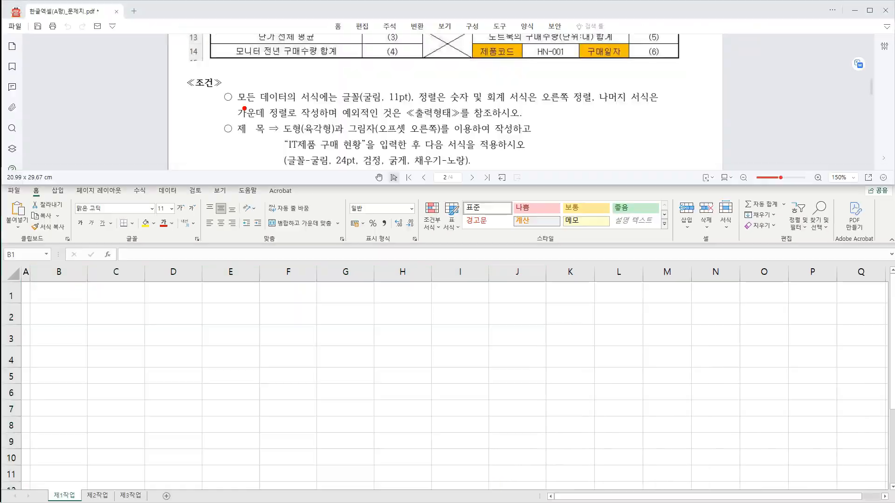
# Examine the font and alignment requirements for all data in the conditions section of the exam PDF.
pyautogui.moveTo(190, 92); pyautogui.dragTo(357, 106)
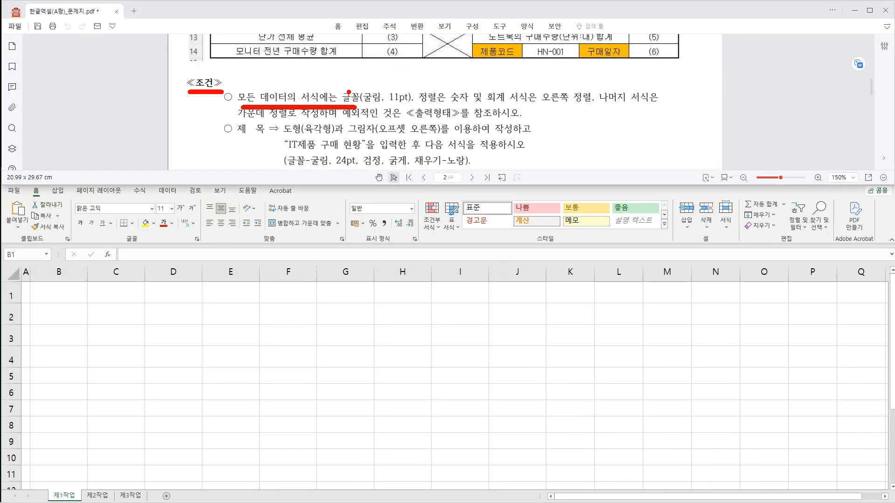
pyautogui.moveTo(331, 79); pyautogui.dragTo(413, 107)
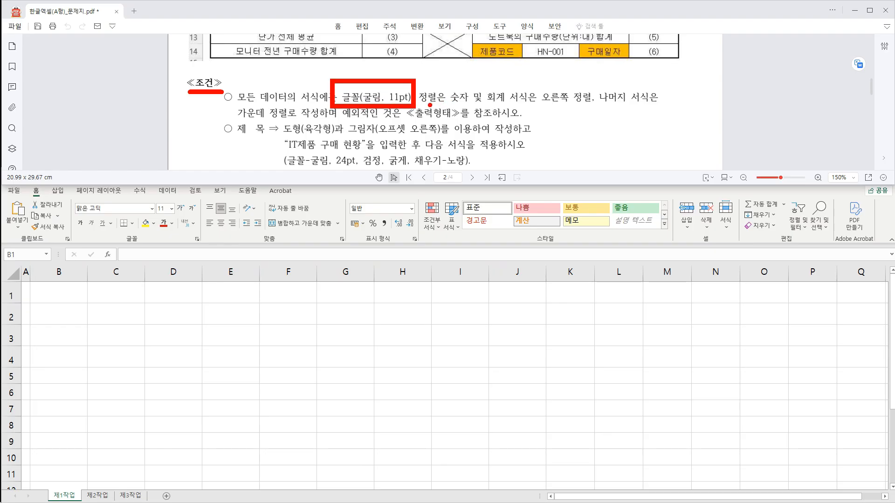
pyautogui.moveTo(458, 106)
pyautogui.mouseDown()
pyautogui.moveTo(535, 106)
pyautogui.moveTo(536, 99)
pyautogui.mouseUp()
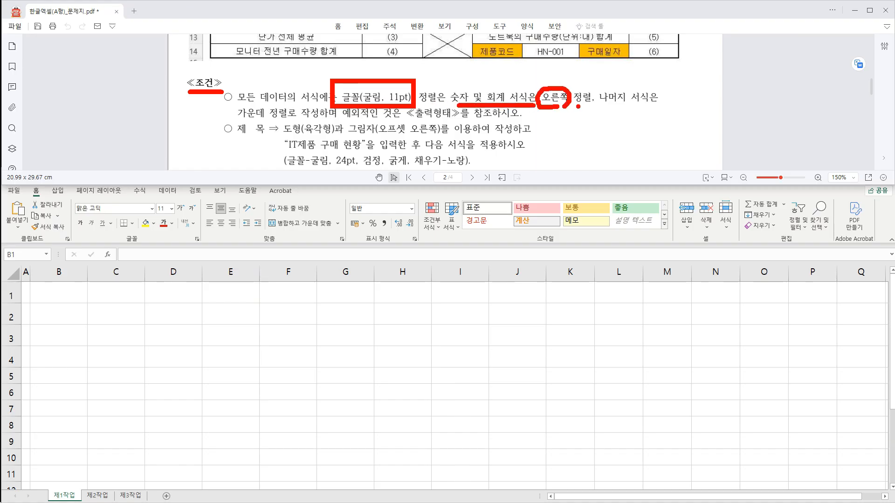
pyautogui.moveTo(596, 106); pyautogui.dragTo(631, 108)
pyautogui.moveTo(276, 112)
pyautogui.mouseDown()
pyautogui.moveTo(253, 120)
pyautogui.moveTo(295, 116)
pyautogui.mouseUp()
pyautogui.moveTo(371, 119); pyautogui.dragTo(383, 119)
pyautogui.moveTo(409, 121); pyautogui.dragTo(462, 120)
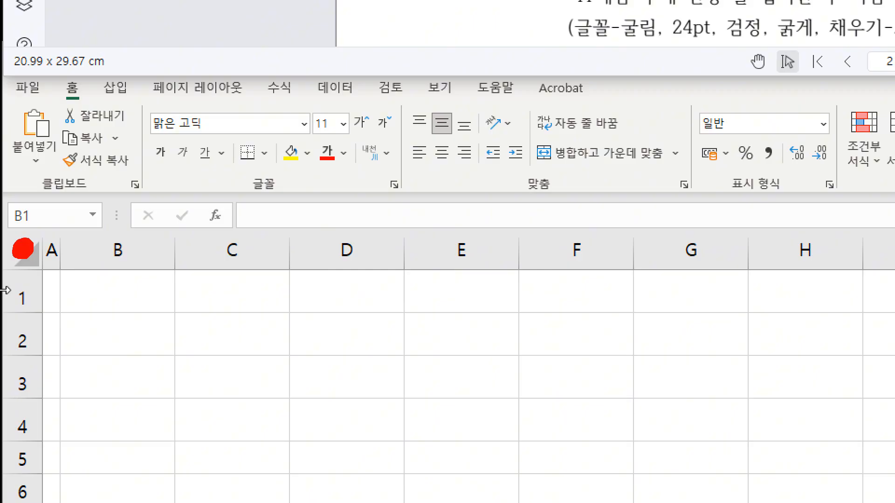
# Set the font of all cells on the 제1작업 sheet to 굴림 and centre them horizontally.
pyautogui.click(23, 250)
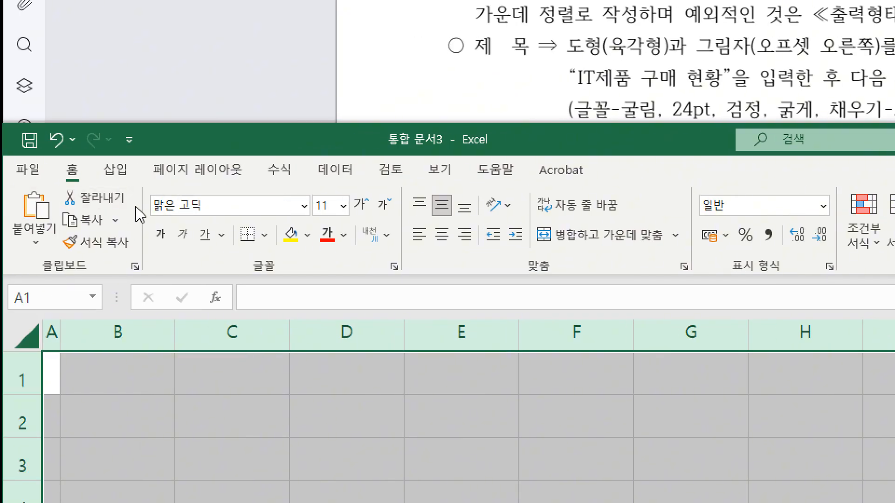
pyautogui.click(95, 208)
pyautogui.write('굴림')
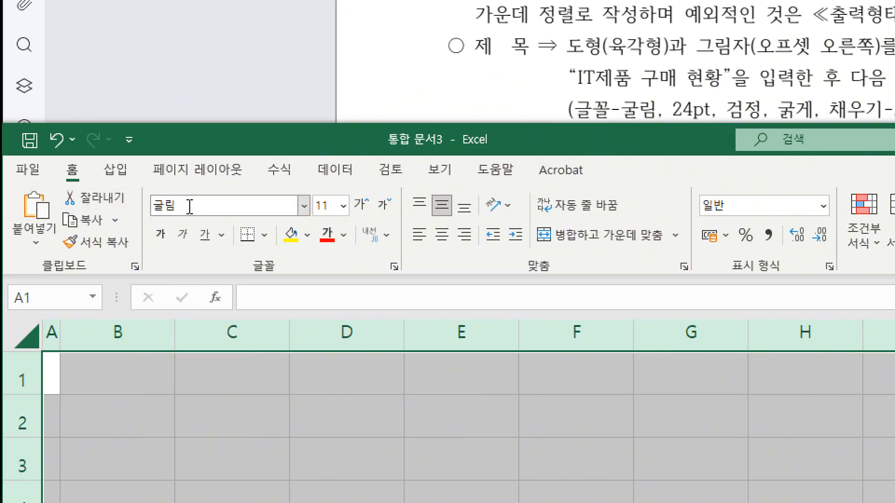
pyautogui.press('Return')
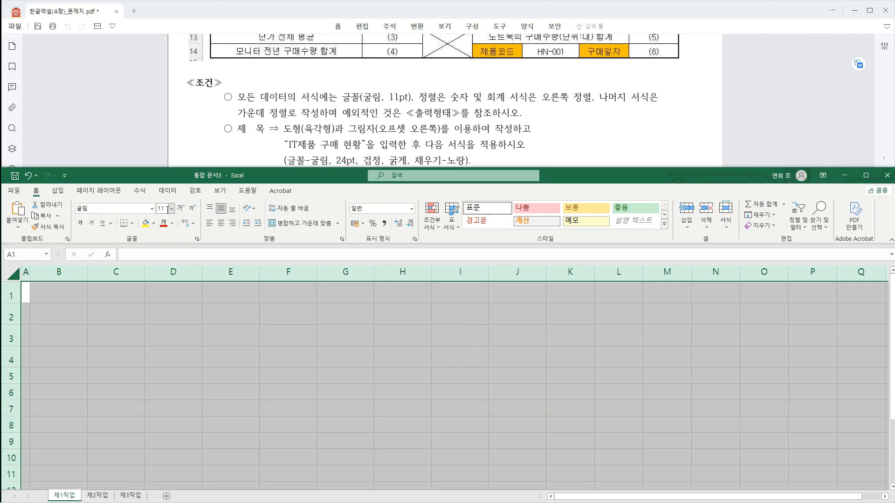
pyautogui.scroll(-5, 307, 150)
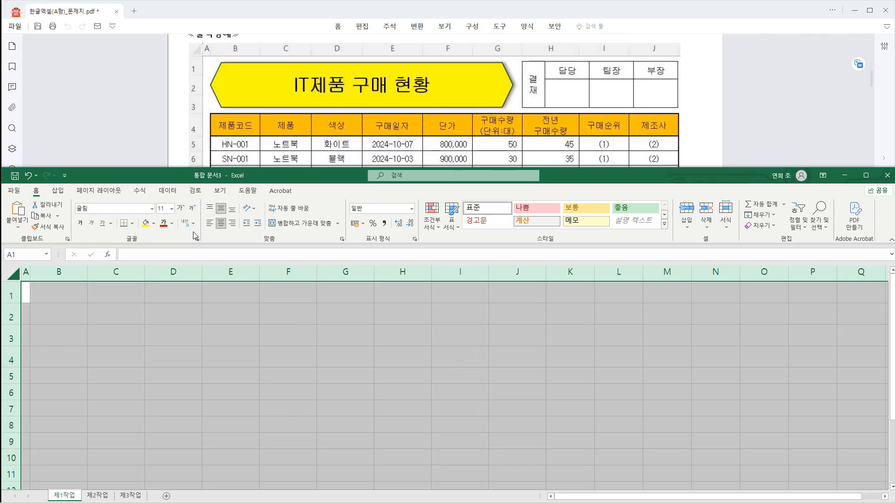
pyautogui.click(118, 306)
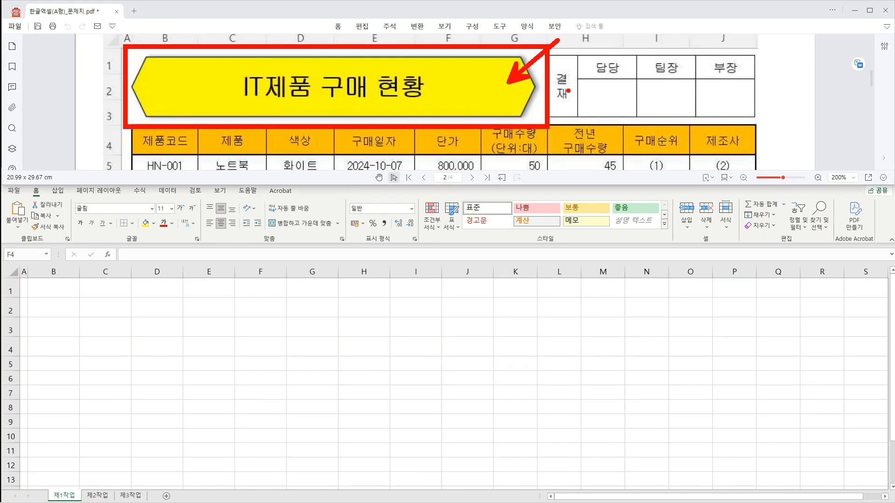
# Examine the title's shape, shadow, text and formatting requirements in the conditions section of the exam PDF.
pyautogui.scroll(-8, 375, 107)
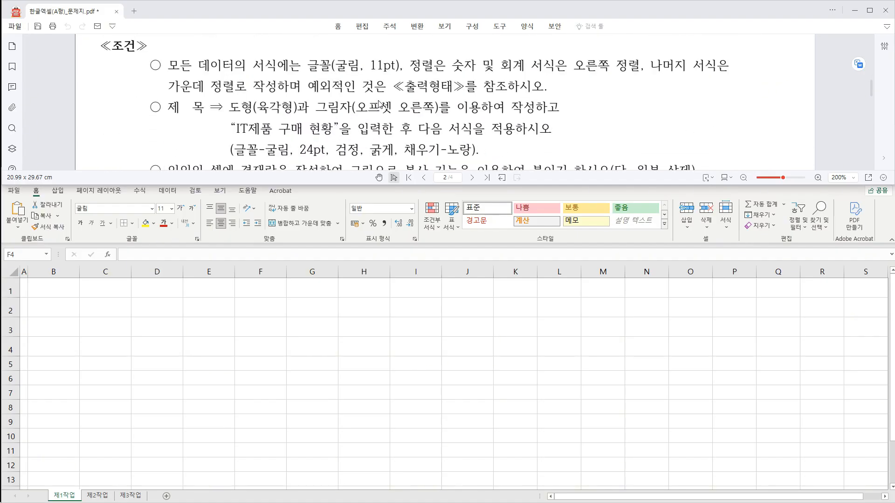
pyautogui.moveTo(232, 116); pyautogui.dragTo(437, 114)
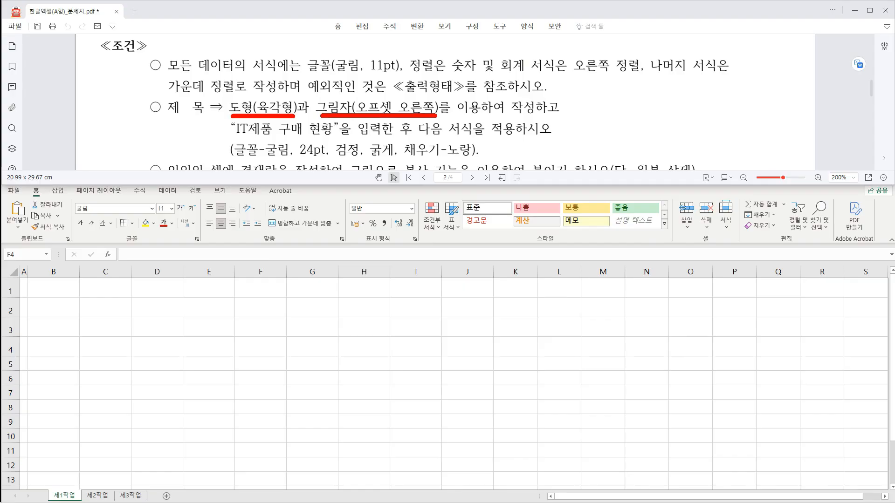
pyautogui.moveTo(237, 139); pyautogui.dragTo(344, 139)
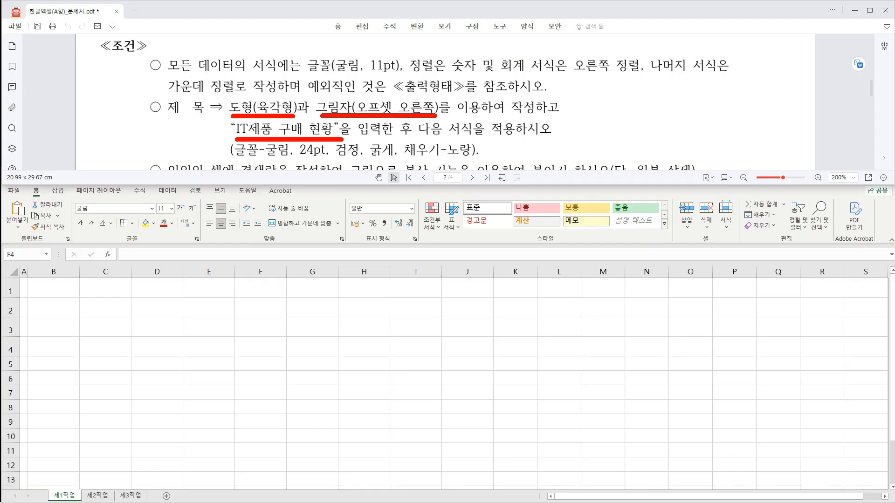
pyautogui.moveTo(265, 160); pyautogui.dragTo(468, 159)
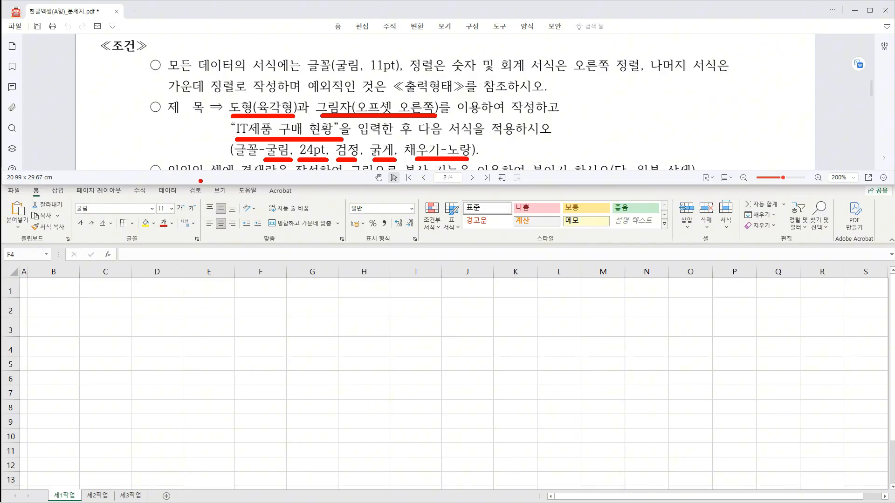
pyautogui.press('Escape')
# Insert a hexagon (육각형) over B1:G3, about 2.2 cm high and 13.2 cm wide.
pyautogui.click(60, 192)
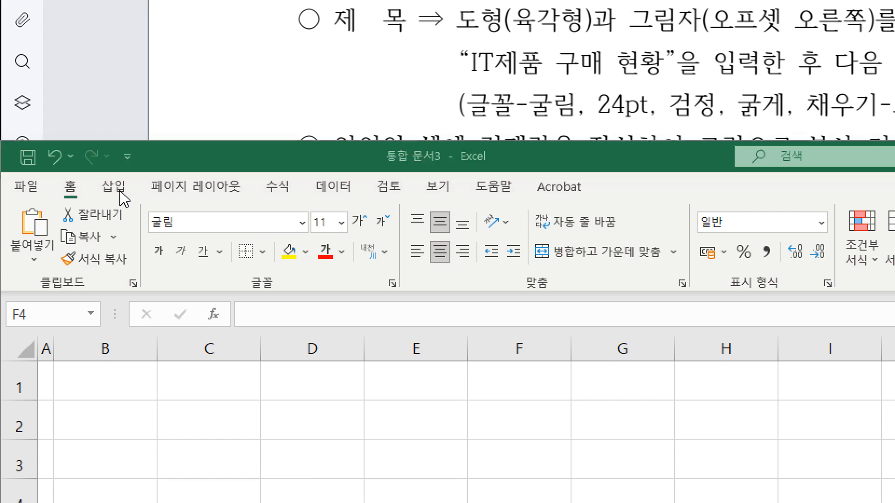
pyautogui.click(233, 255)
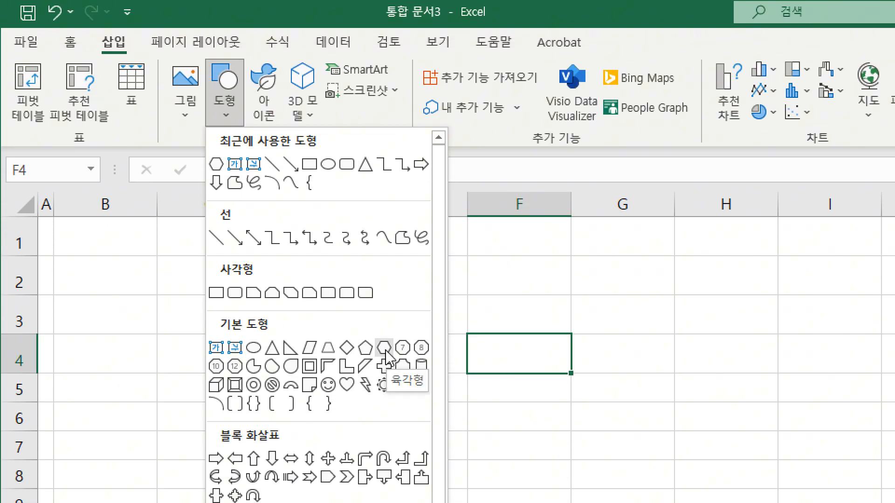
pyautogui.click(385, 348)
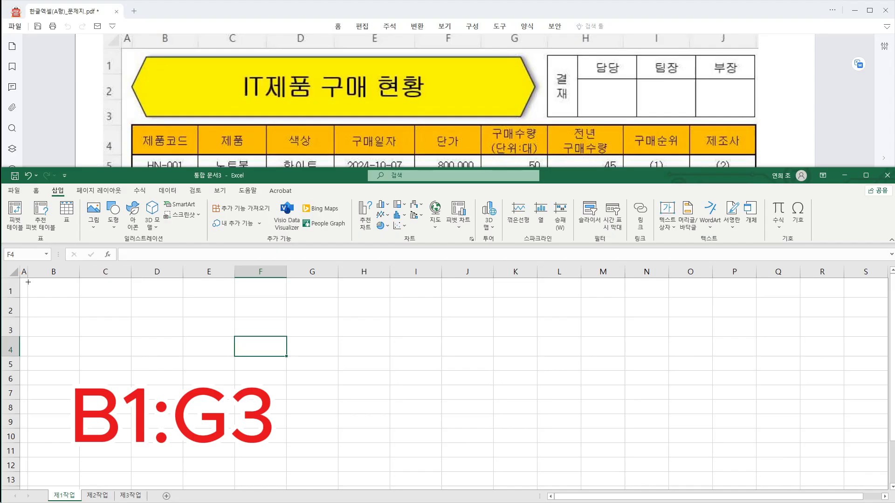
pyautogui.moveTo(28, 282); pyautogui.dragTo(330, 332)
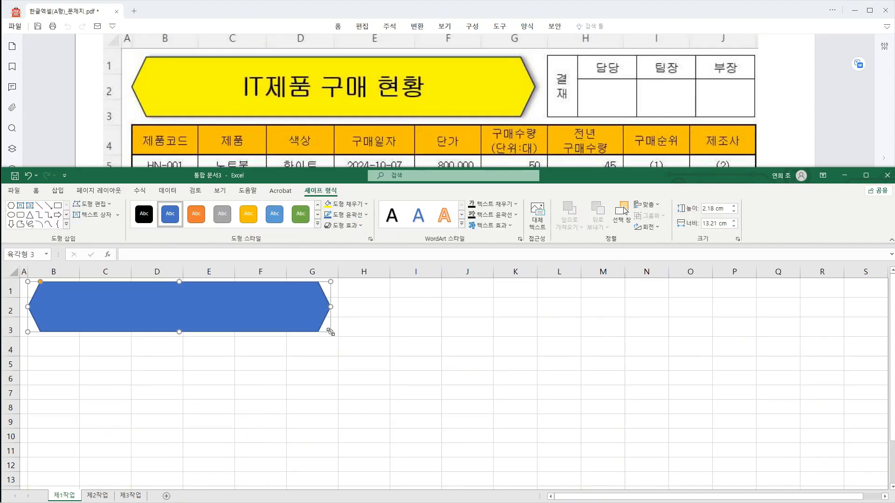
# Format the hexagon's text as 굴림, 24 pt, black and bold.
pyautogui.scroll(5, 414, 108)
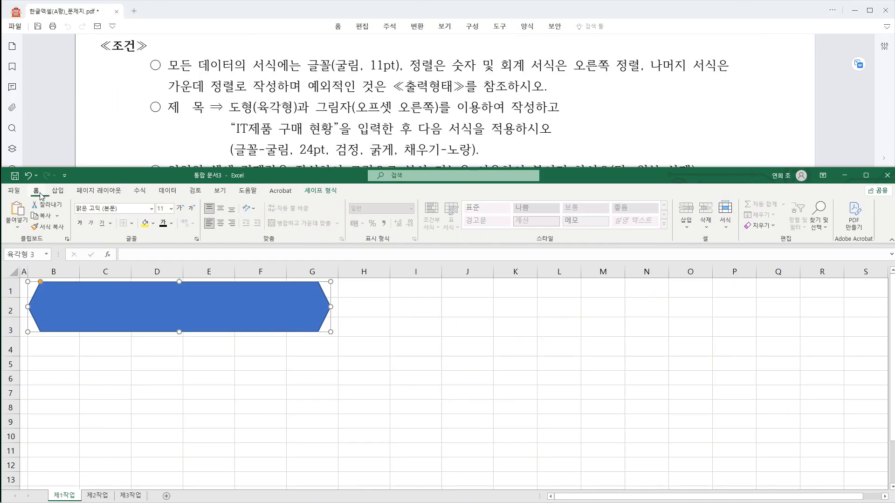
pyautogui.click(40, 193)
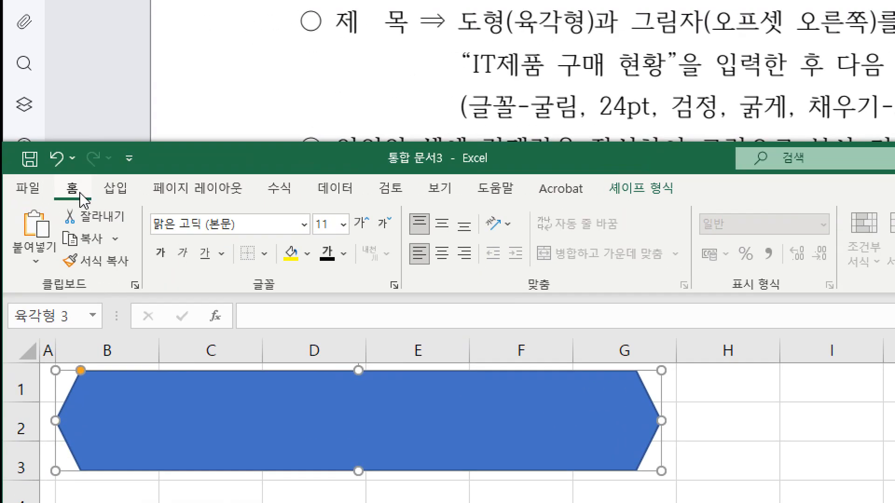
pyautogui.click(81, 208)
pyautogui.write('굴림')
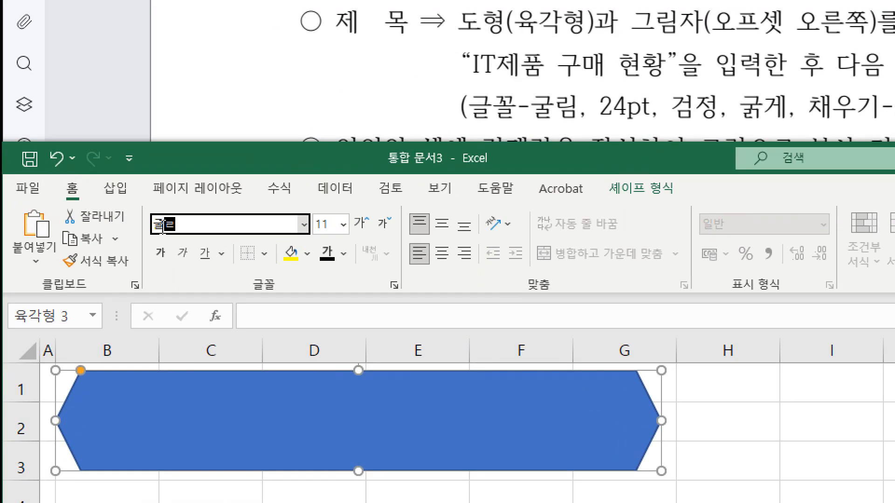
pyautogui.press('Return')
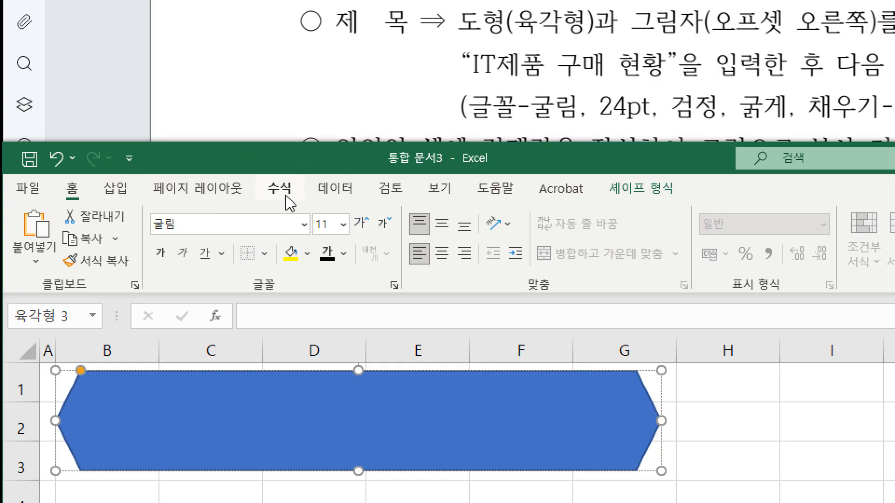
pyautogui.click(343, 225)
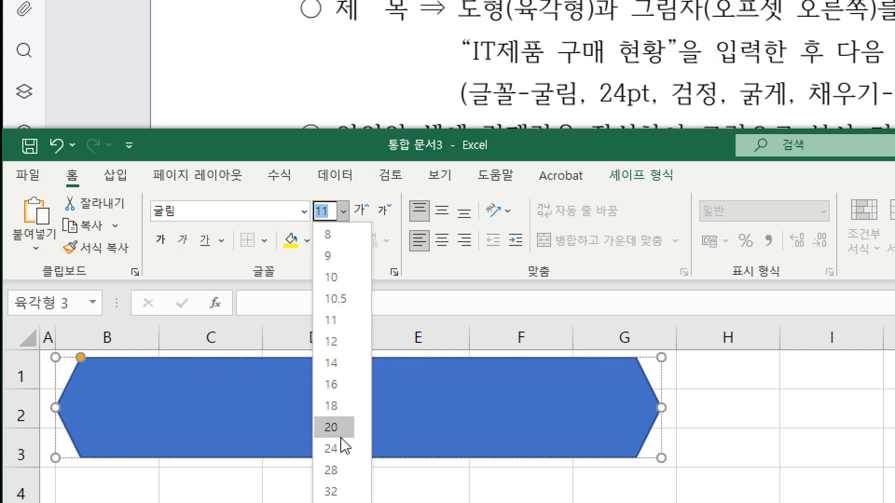
pyautogui.click(343, 462)
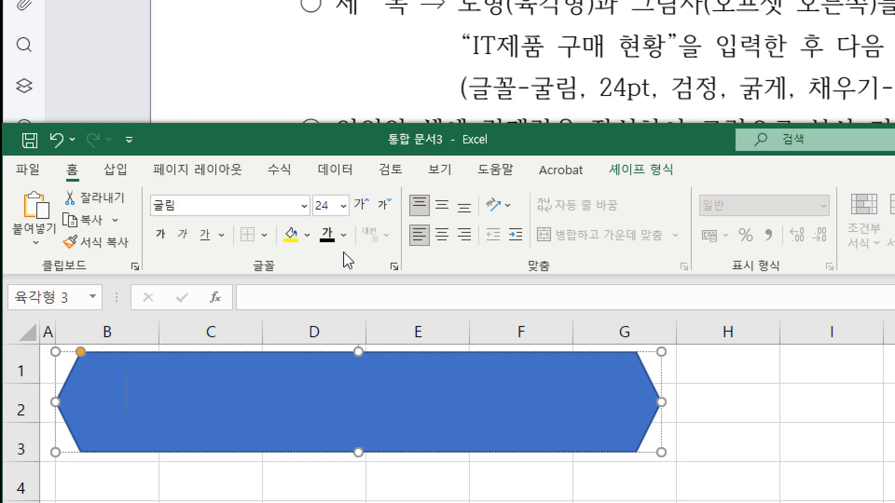
pyautogui.click(344, 234)
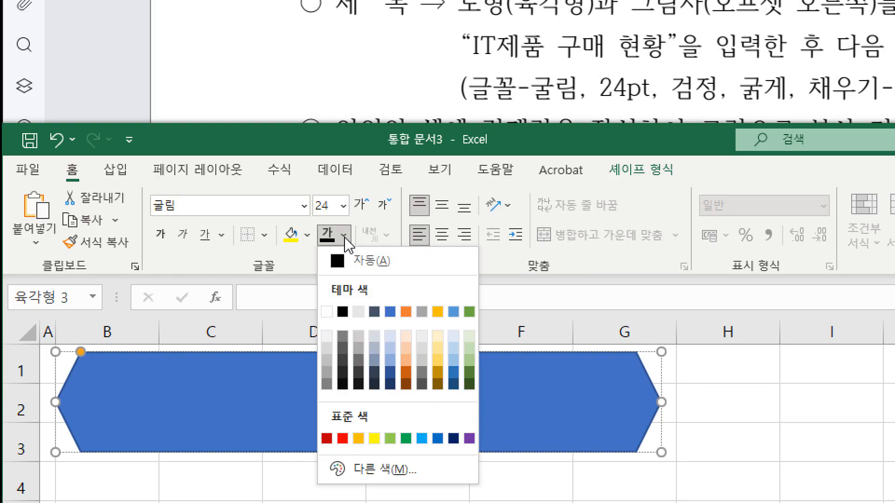
pyautogui.click(342, 311)
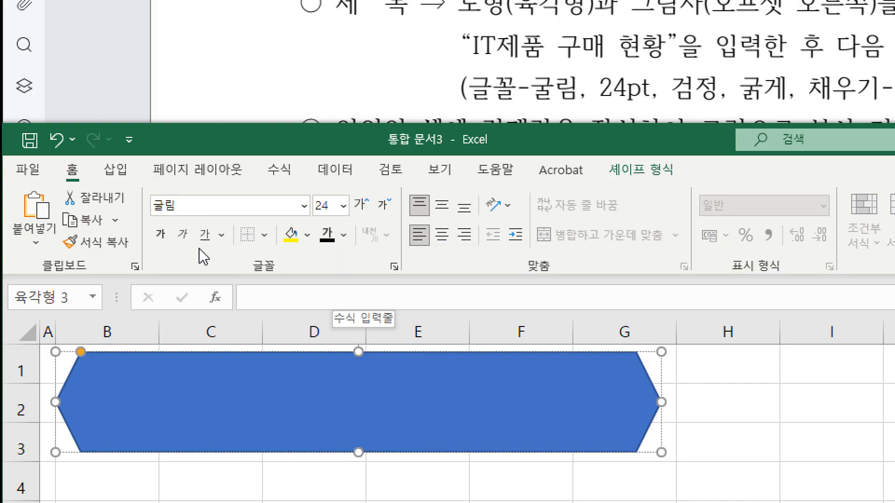
pyautogui.click(161, 234)
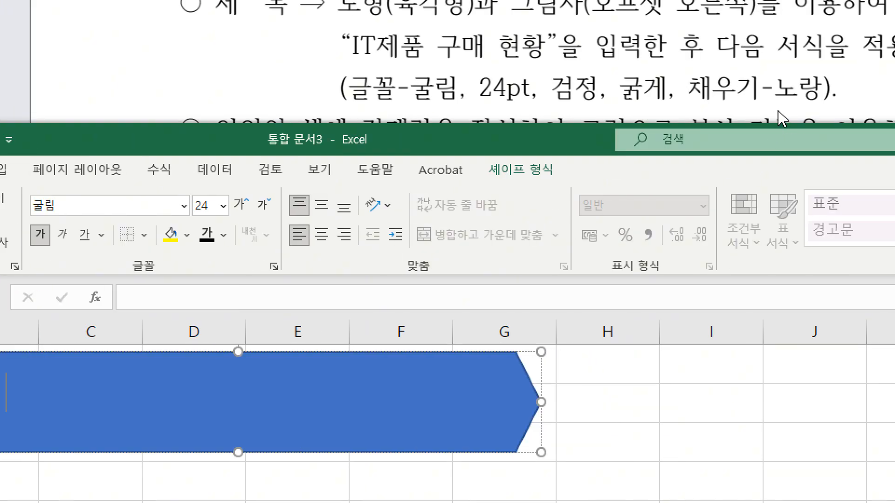
# Fill the hexagon with the standard yellow colour, as the title requirements in the PDF specify.
pyautogui.moveTo(822, 89); pyautogui.dragTo(799, 90)
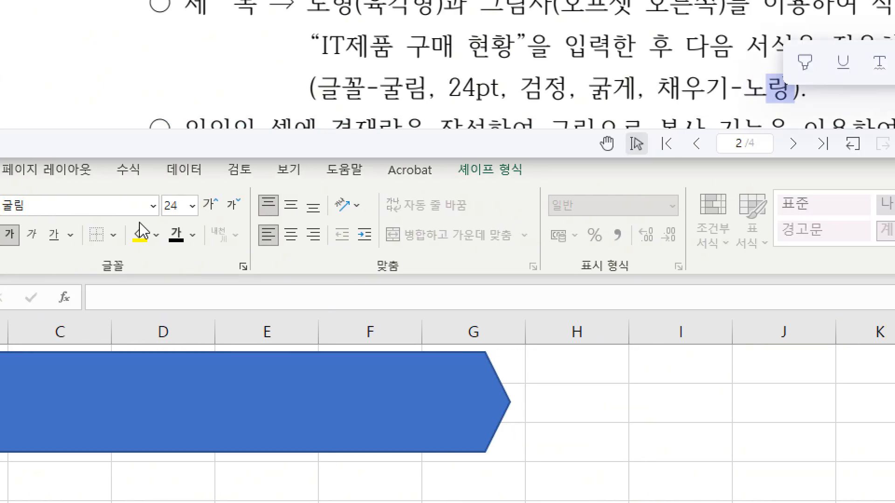
pyautogui.click(156, 235)
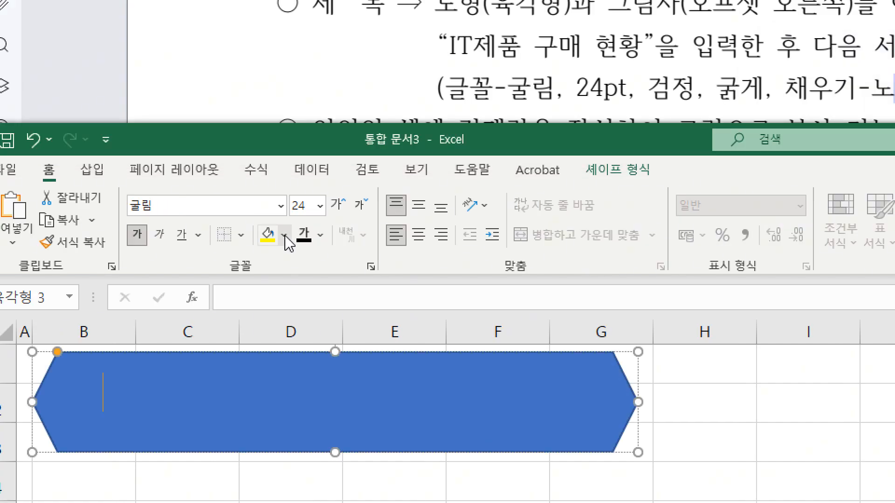
pyautogui.click(284, 234)
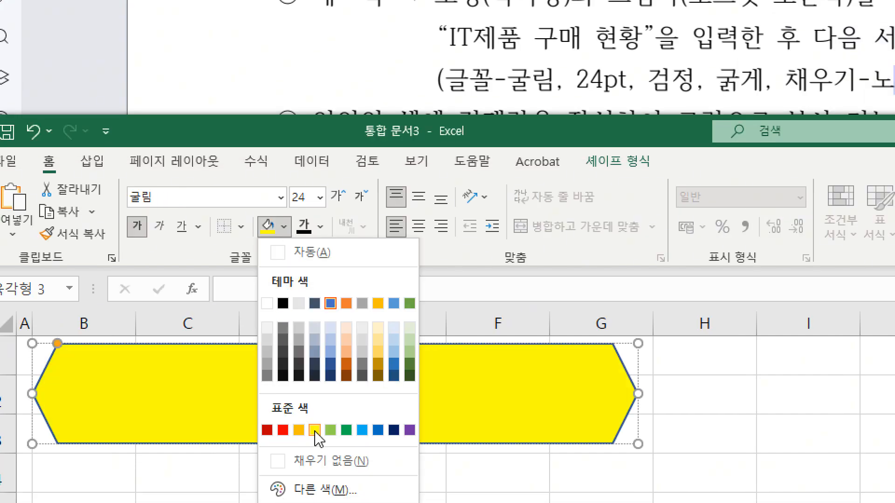
pyautogui.click(314, 430)
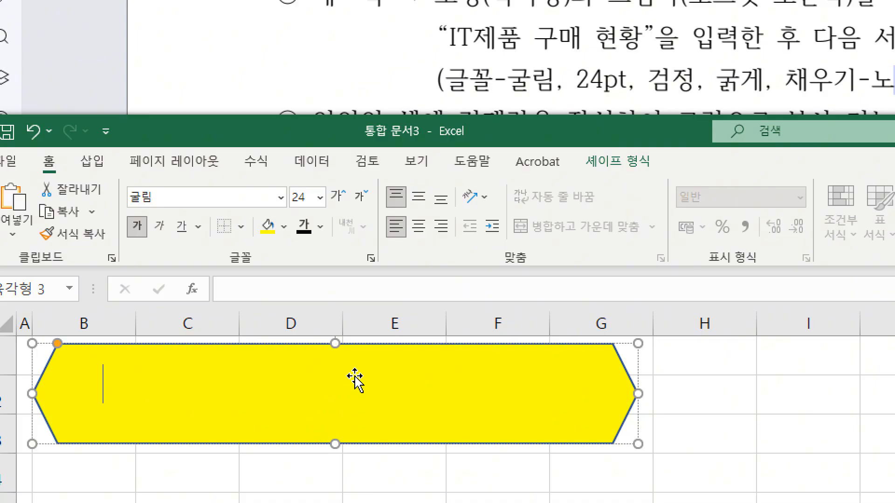
# Centre the hexagon's text vertically and horizontally and enter the title "IT제품 구매 현황".
pyautogui.click(423, 202)
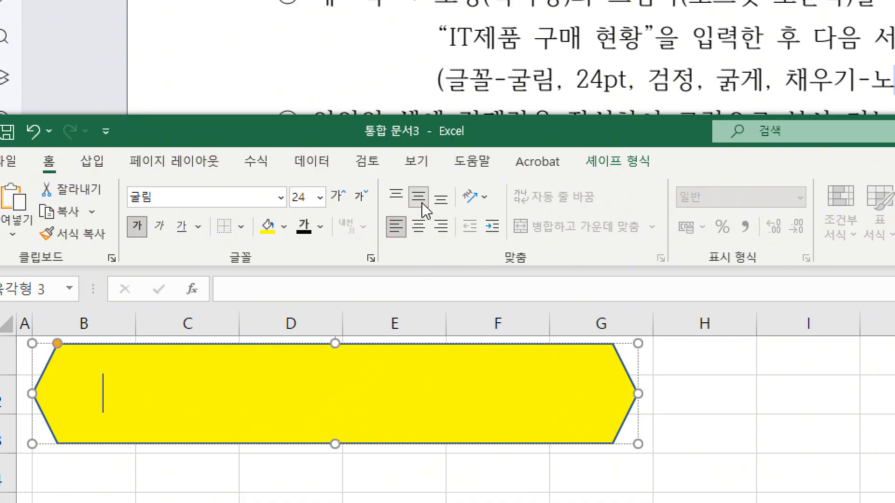
pyautogui.click(421, 228)
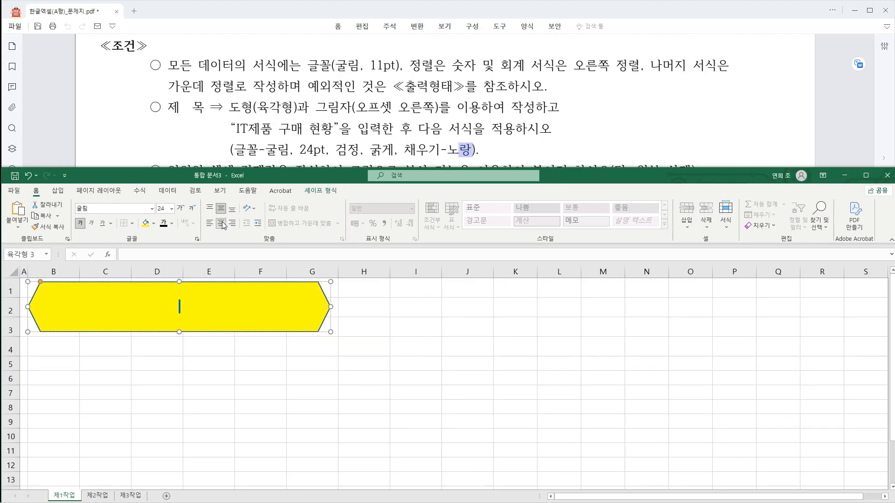
pyautogui.write('IT')
pyautogui.write('제품 구매 현호')
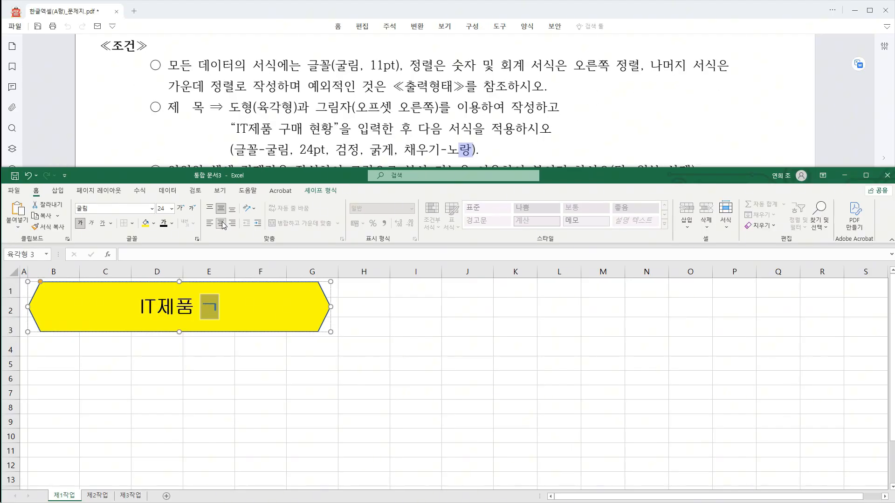
pyautogui.write('ㅏㅇ')
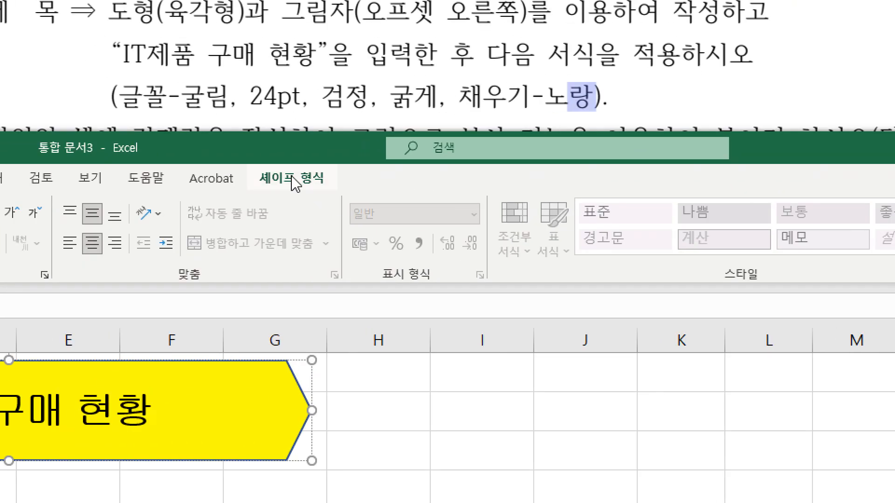
# Apply the outer offset-right shadow (오프셋 오른쪽) to the title hexagon.
pyautogui.click(292, 183)
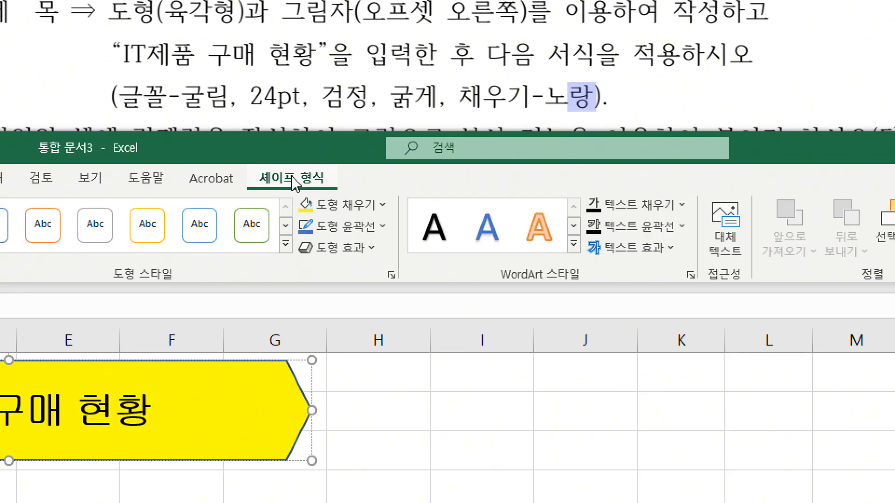
pyautogui.click(354, 248)
pyautogui.moveTo(423, 342)
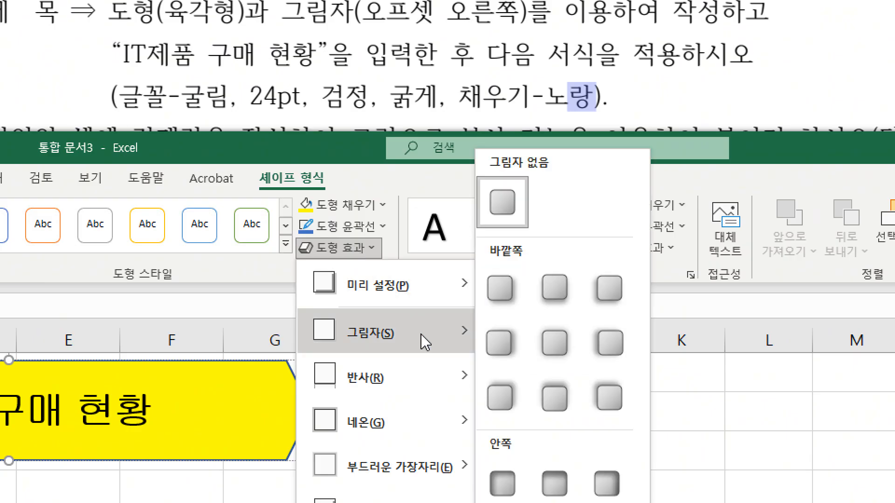
pyautogui.click(506, 346)
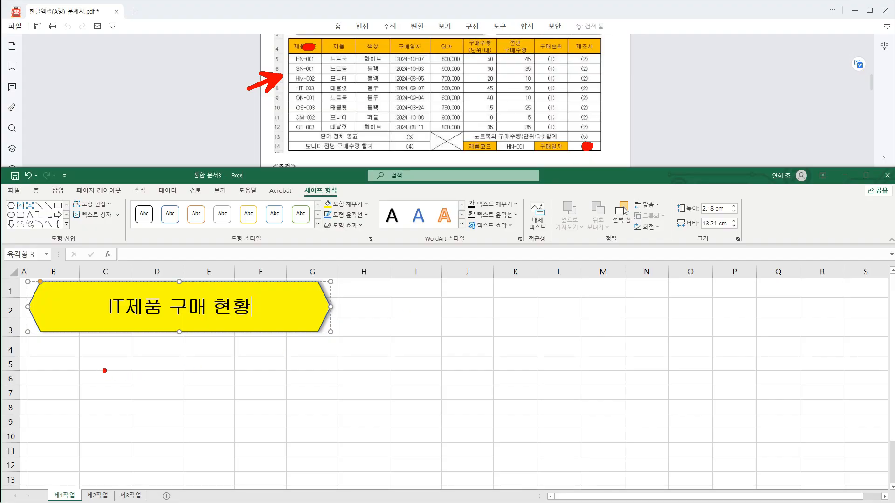
# Give the range B4:J14 borders on all cells and a thick outside border.
pyautogui.hotkey('ctrl', 'F1')
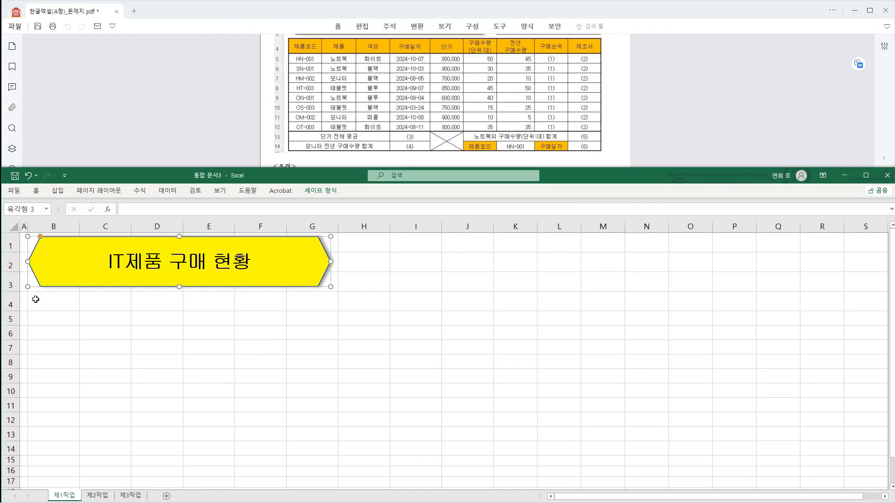
pyautogui.moveTo(35, 299); pyautogui.dragTo(483, 452)
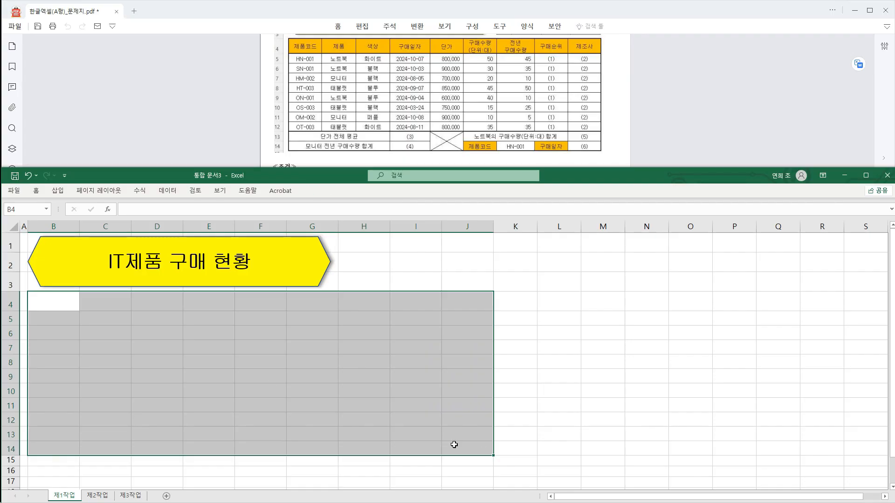
pyautogui.click(35, 191)
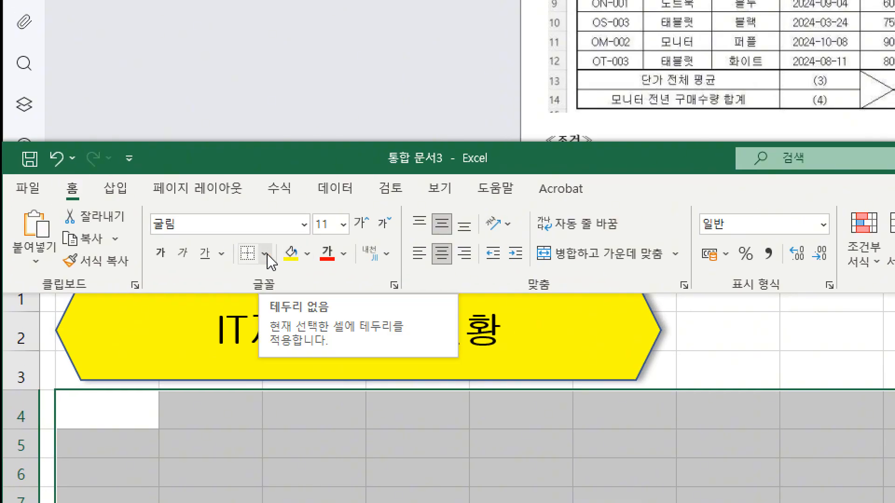
pyautogui.click(269, 257)
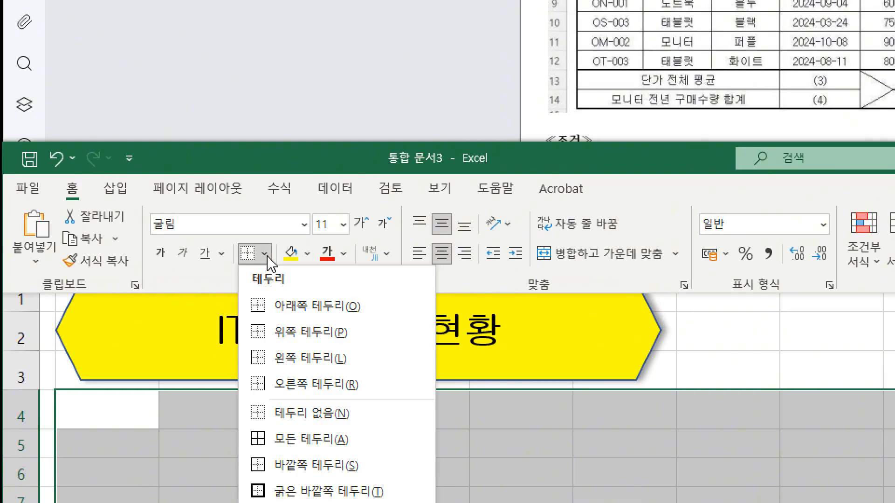
pyautogui.click(345, 446)
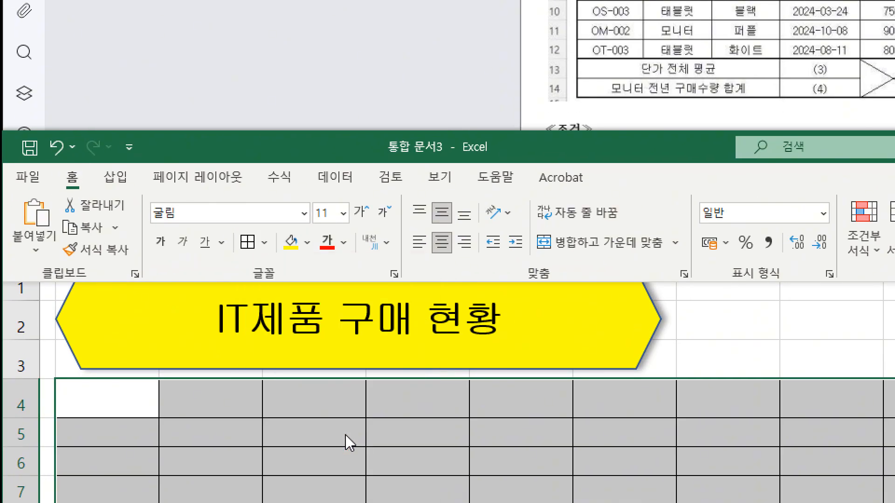
pyautogui.click(264, 243)
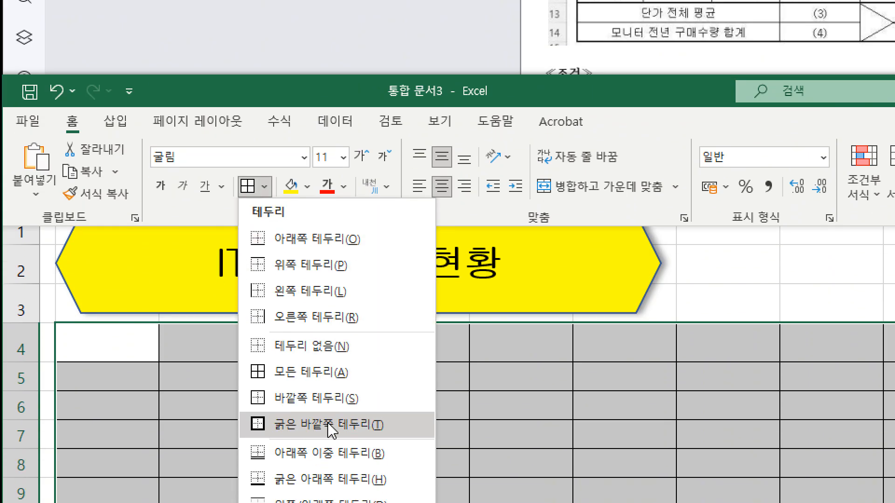
pyautogui.click(332, 430)
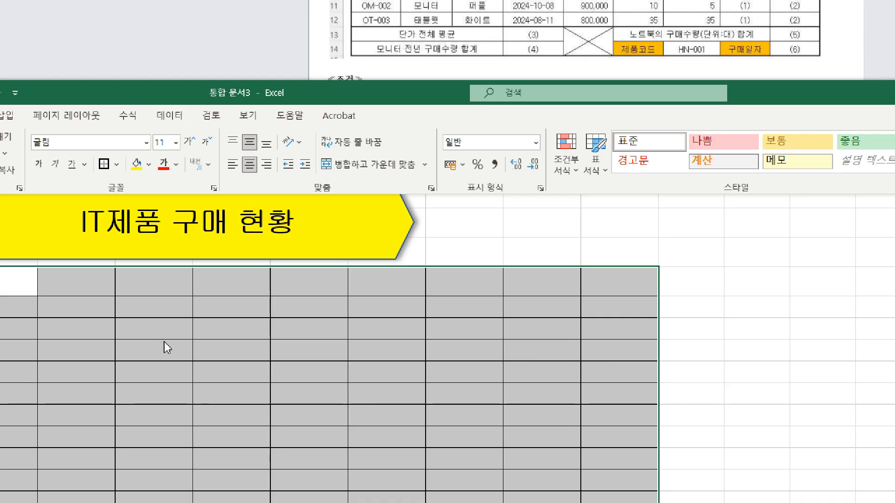
pyautogui.click(88, 375)
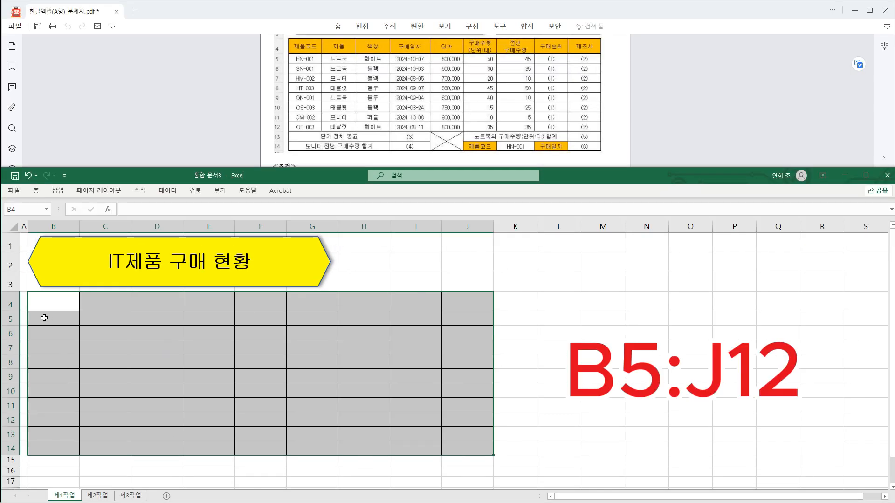
# Apply a thick outside border to the data rows B5:J12.
pyautogui.click(44, 318)
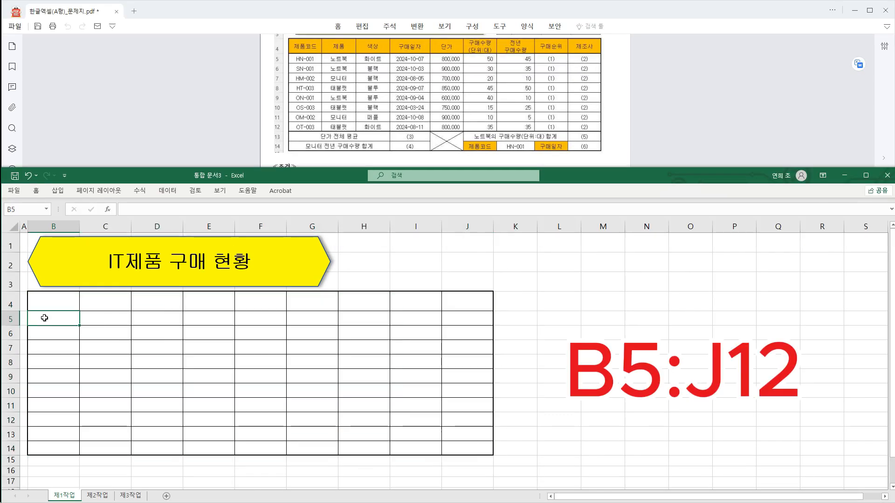
pyautogui.moveTo(46, 321); pyautogui.dragTo(471, 417)
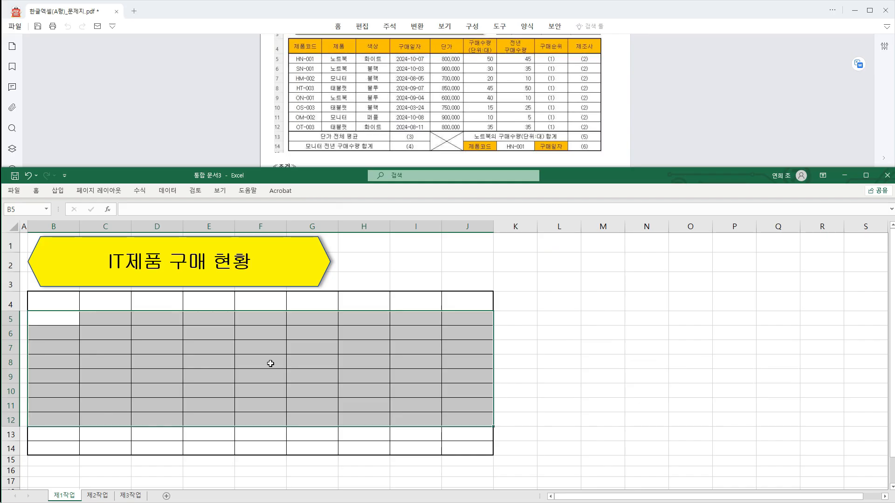
pyautogui.click(36, 191)
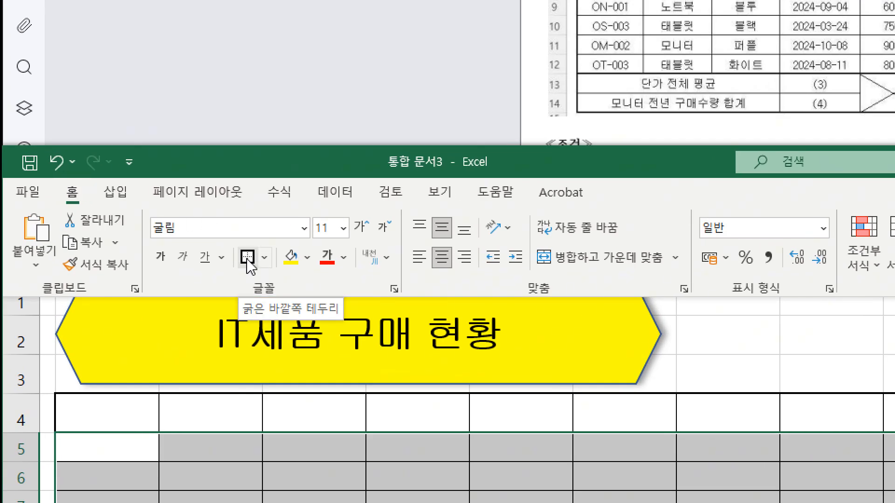
pyautogui.click(246, 261)
pyautogui.click(250, 258)
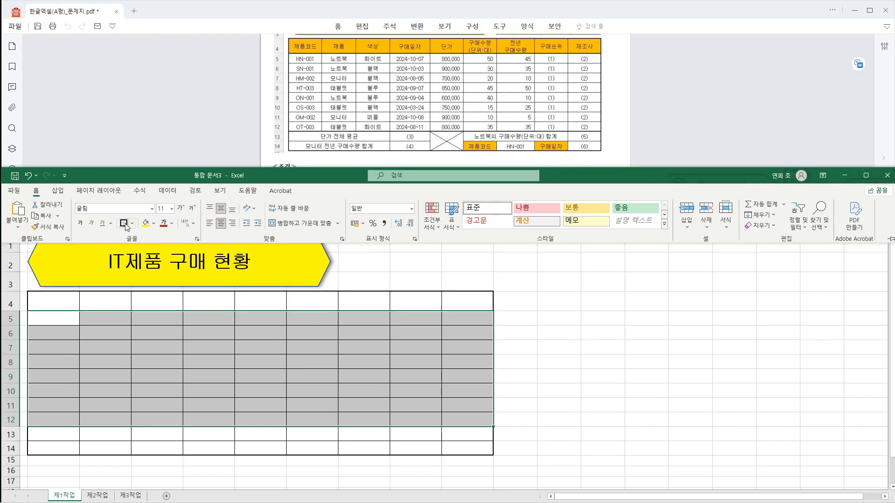
pyautogui.click(530, 337)
# Merge and centre cells F13:F14.
pyautogui.moveTo(267, 431); pyautogui.dragTo(264, 447)
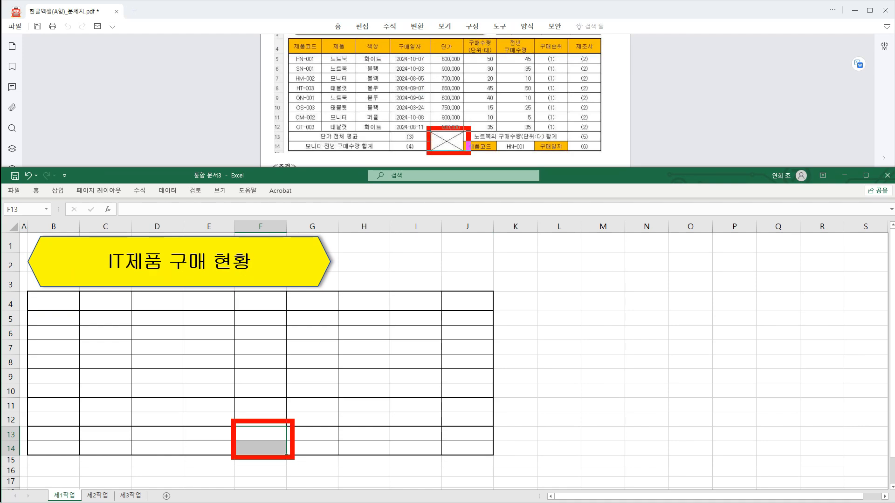
pyautogui.click(36, 190)
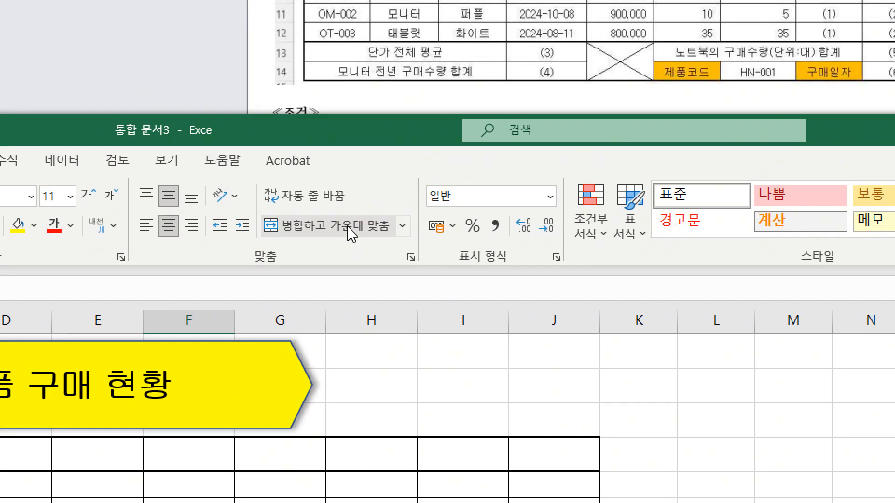
pyautogui.click(359, 228)
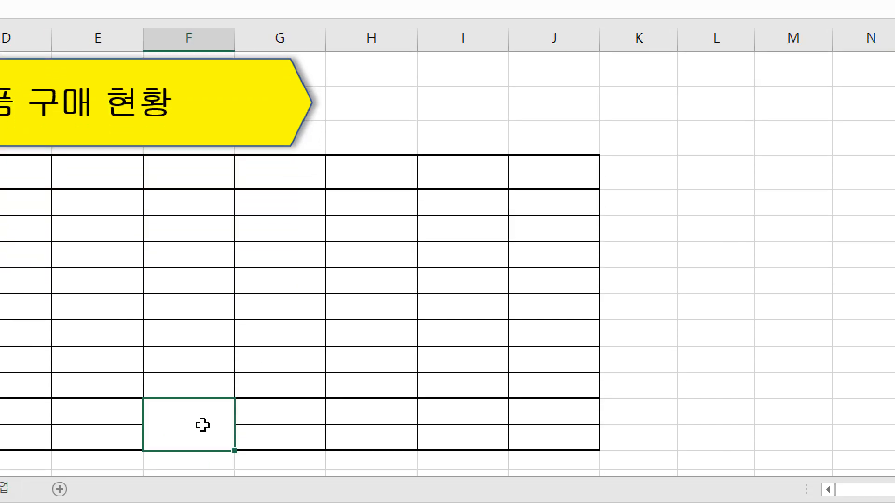
# Add both diagonal border lines to the merged F13 cell so they form an X.
pyautogui.rightClick(169, 417)
pyautogui.click(264, 299)
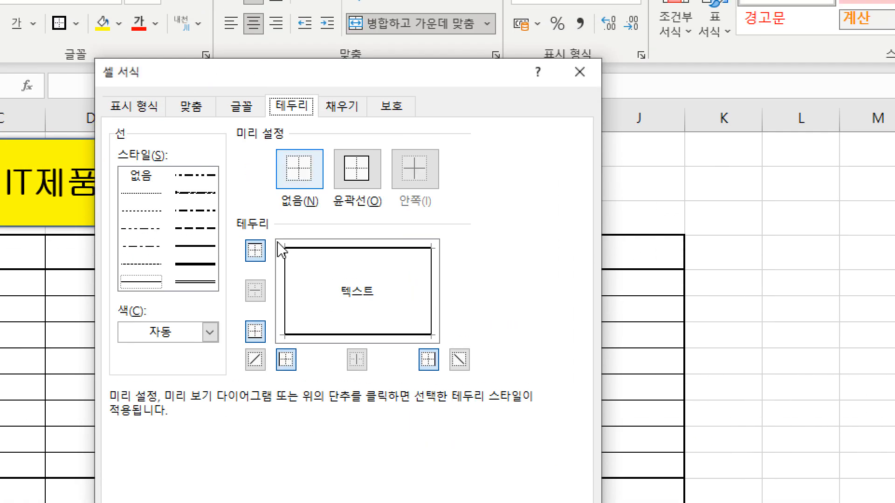
pyautogui.click(256, 360)
pyautogui.click(461, 368)
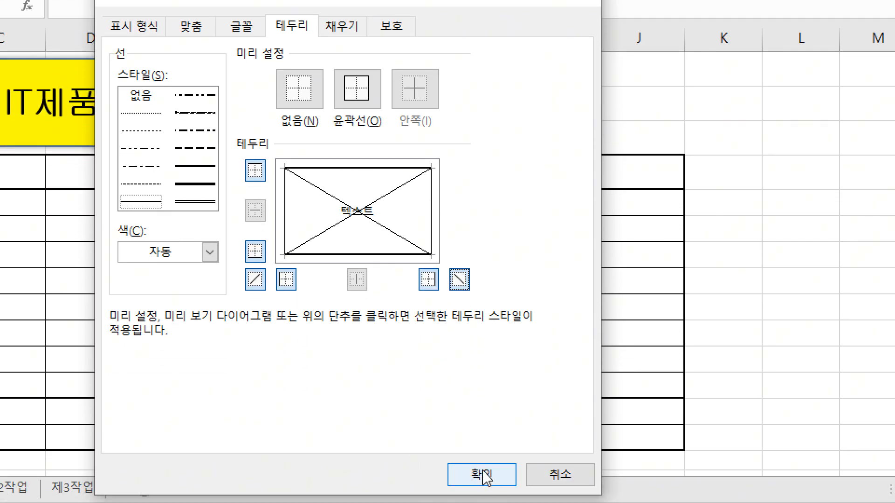
pyautogui.click(485, 476)
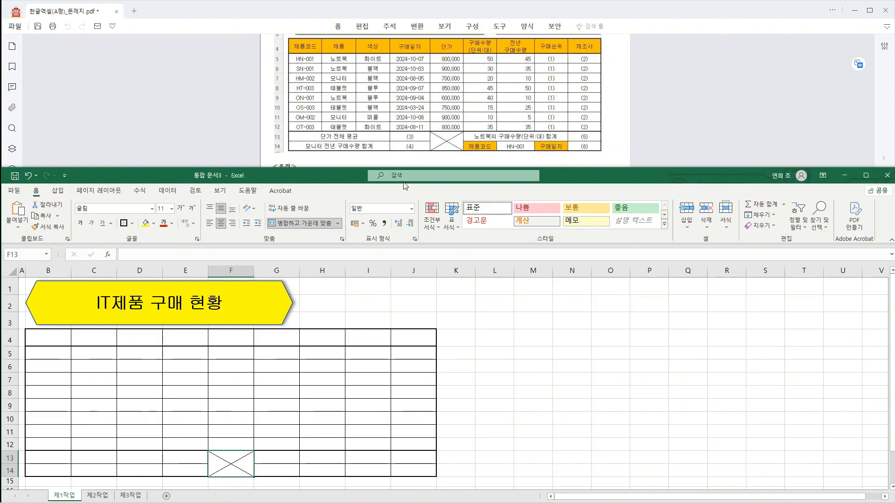
# Merge and centre cells G13:I13, following the output layout in the exam PDF.
pyautogui.scroll(2, 375, 93)
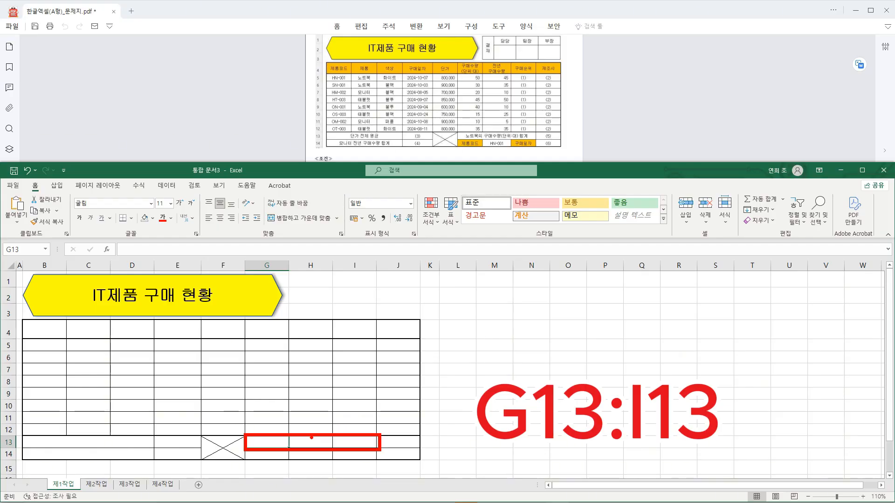
pyautogui.moveTo(267, 444); pyautogui.dragTo(362, 437)
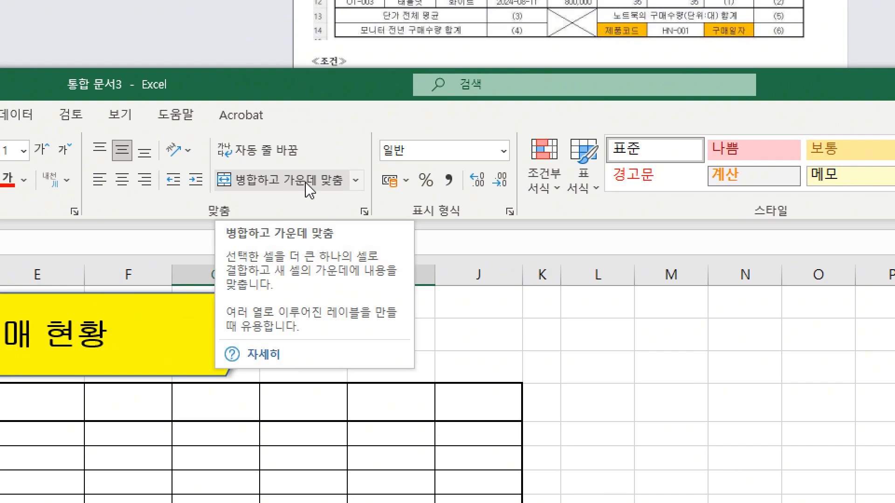
pyautogui.click(306, 186)
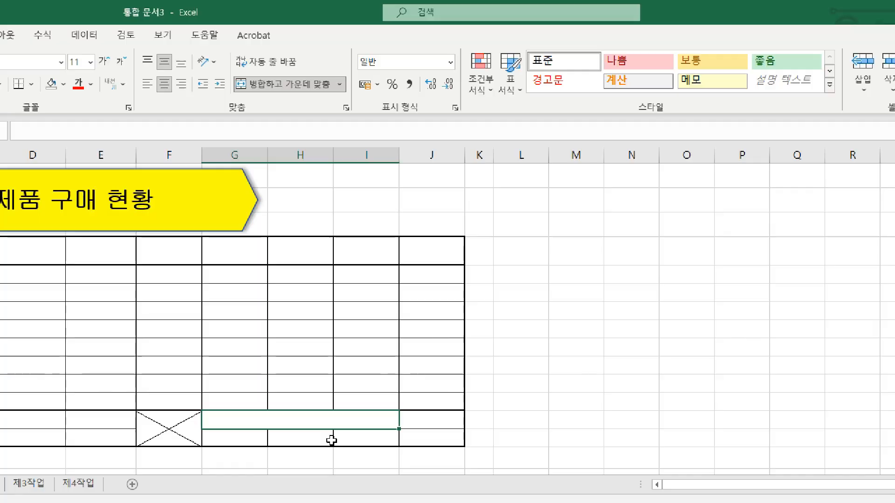
# Enter the header 제품코드 in B4 and the first product code HN-001 in B5.
pyautogui.click(51, 332)
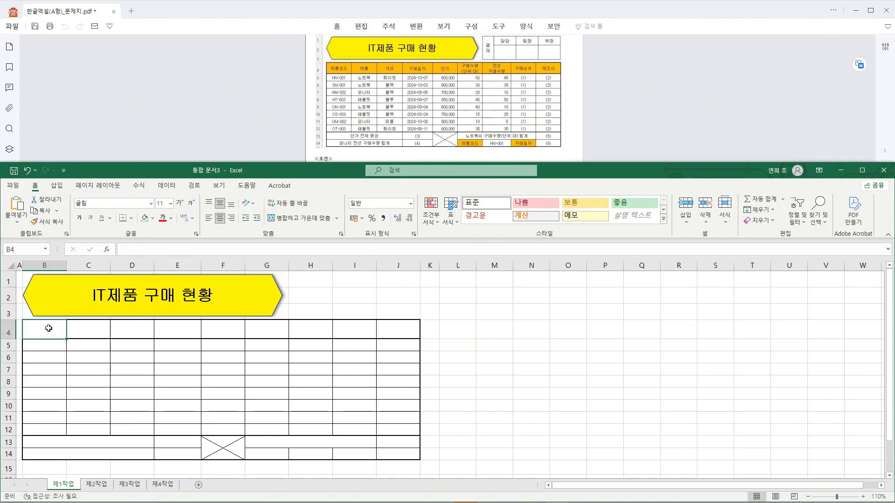
pyautogui.write('제품콛드')
pyautogui.press('Return')
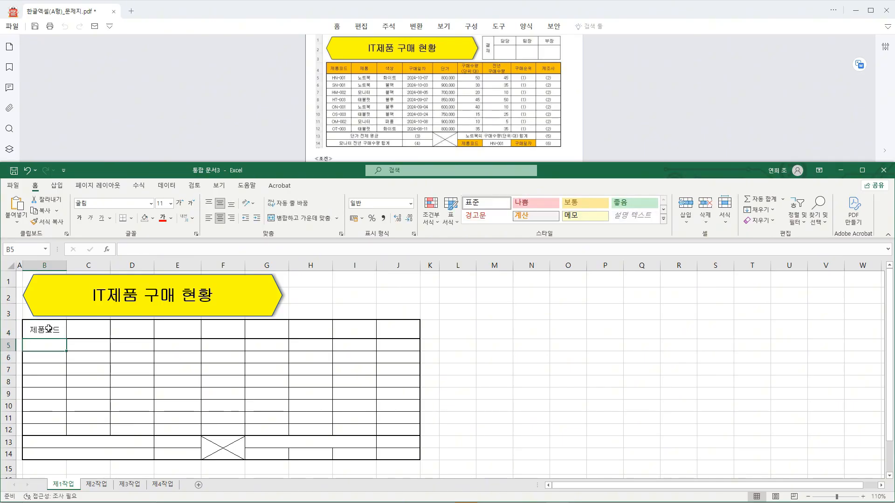
pyautogui.write('H')
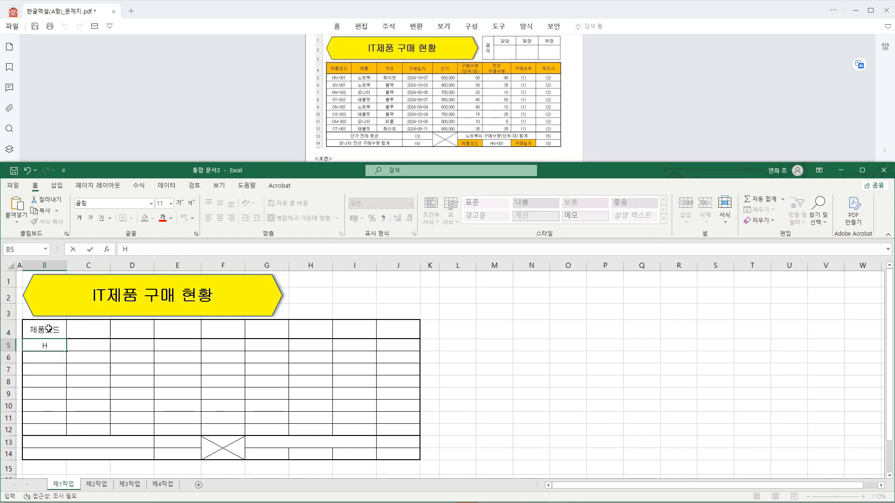
pyautogui.write('N-001')
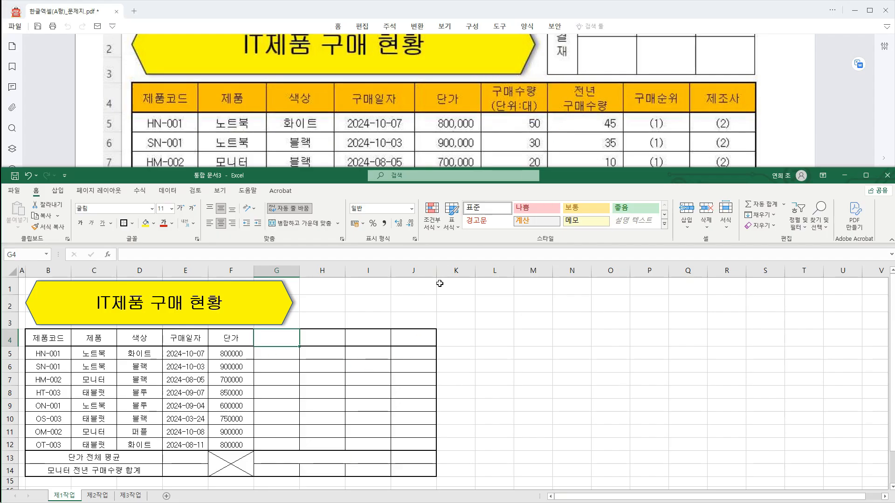
# Enter the two-line header 구매수량 / (단위:대) in G4, with a line break inside the cell.
pyautogui.write('구매술')
pyautogui.write('량')
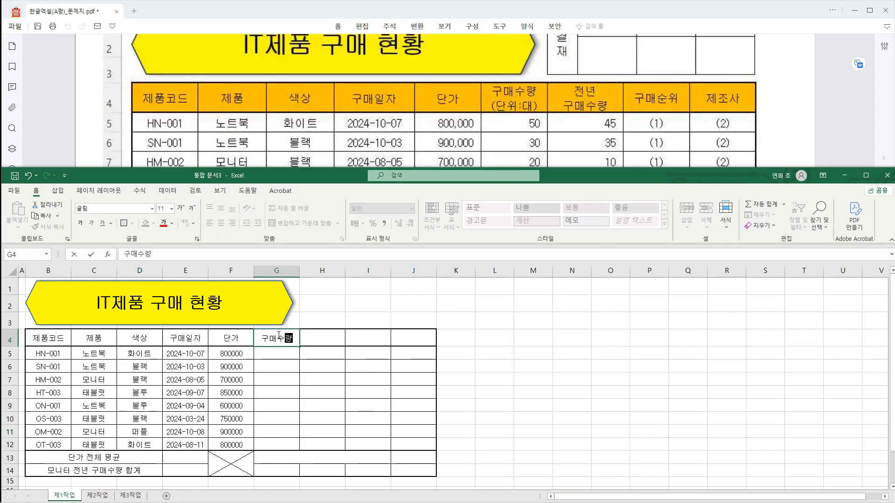
pyautogui.hotkey('alt', 'Return')
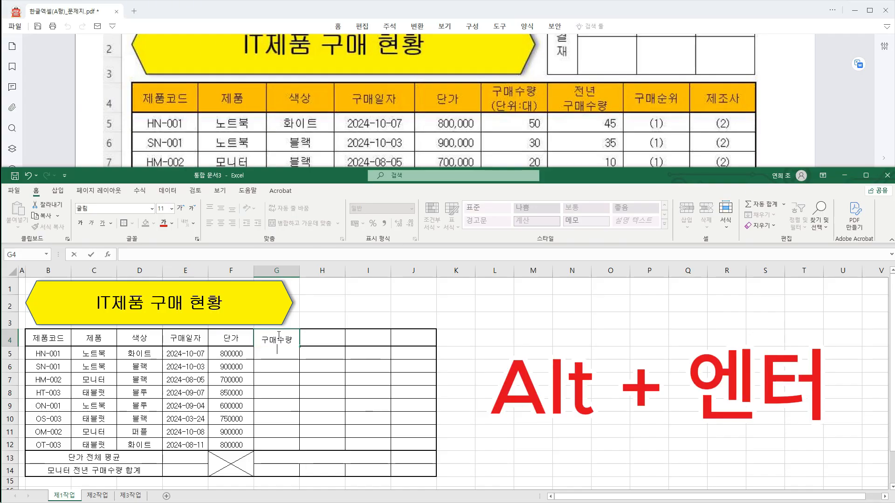
pyautogui.write('(단위:')
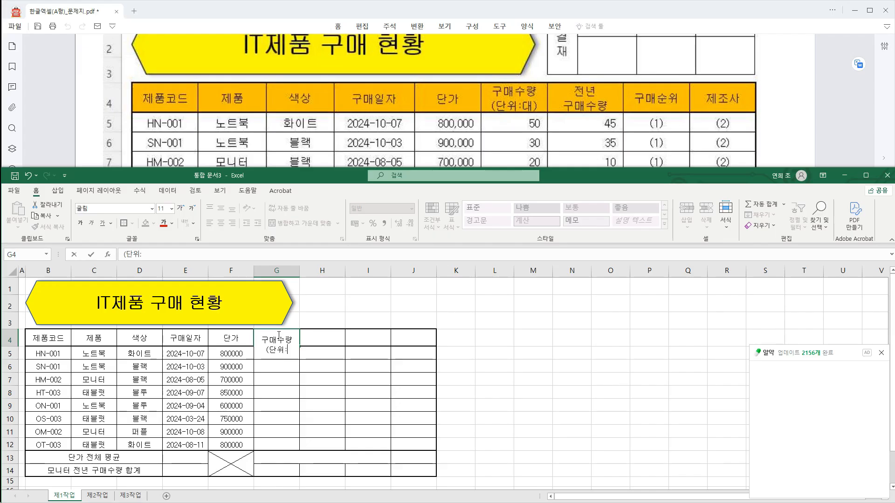
pyautogui.write('대)')
pyautogui.press('Return')
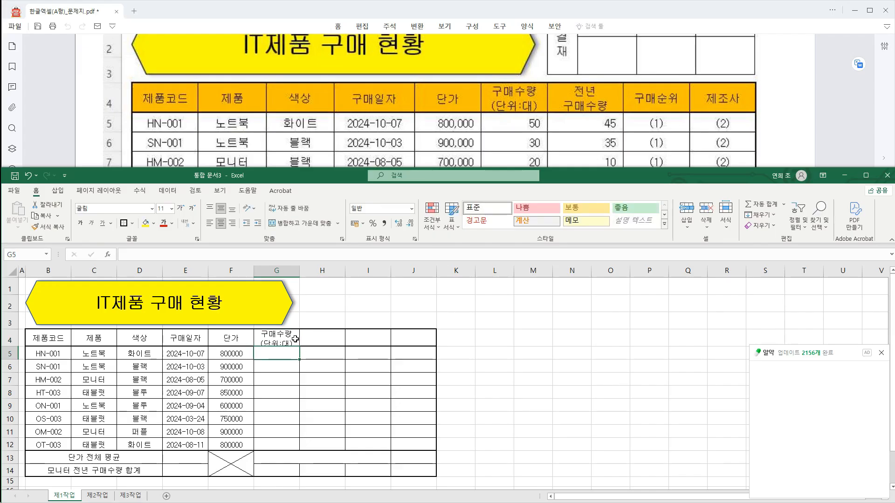
# Enter the two-line header 전년 / 구매수량 in H4, with a line break inside the cell.
pyautogui.click(327, 337)
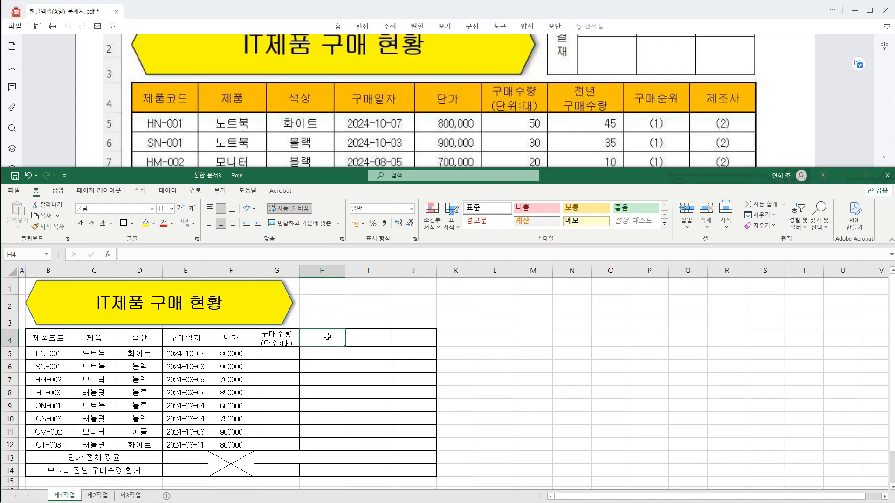
pyautogui.write('ㅈ')
pyautogui.write('전년')
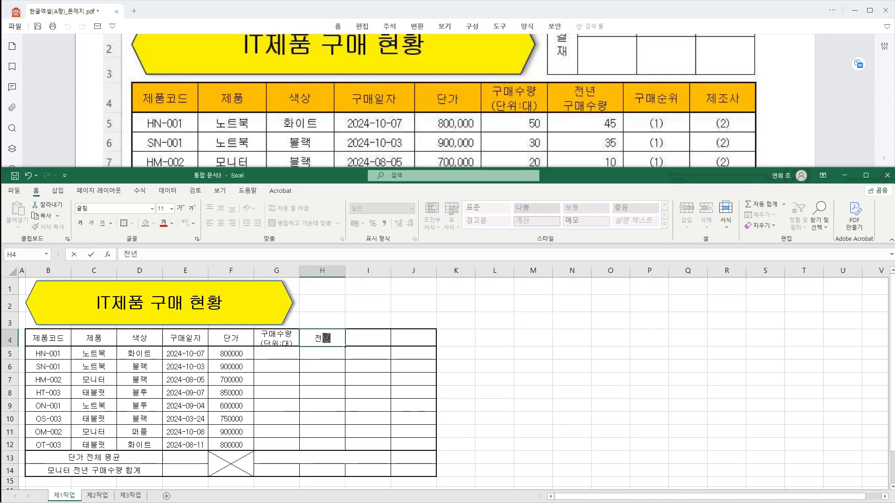
pyautogui.hotkey('alt', 'Return')
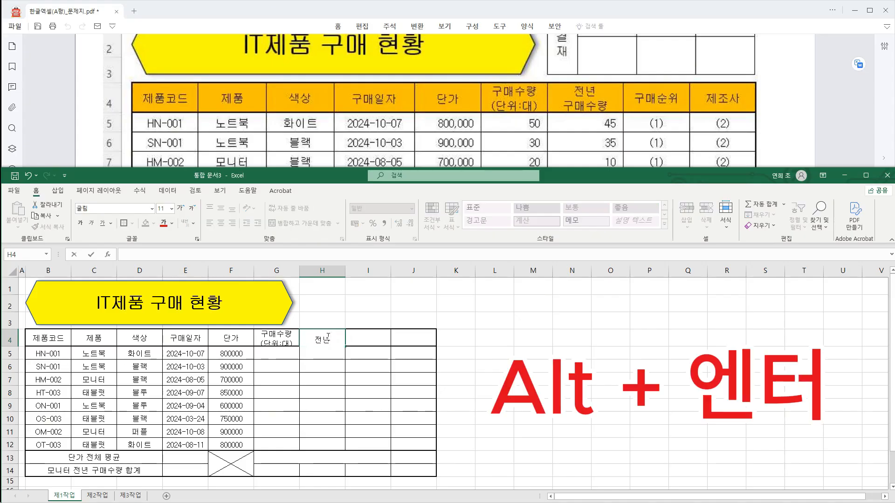
pyautogui.write('구매수량')
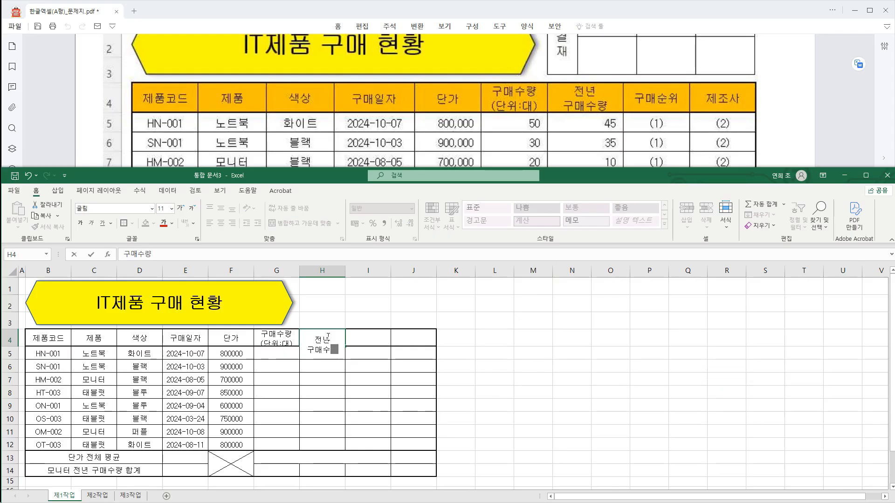
pyautogui.press('Return')
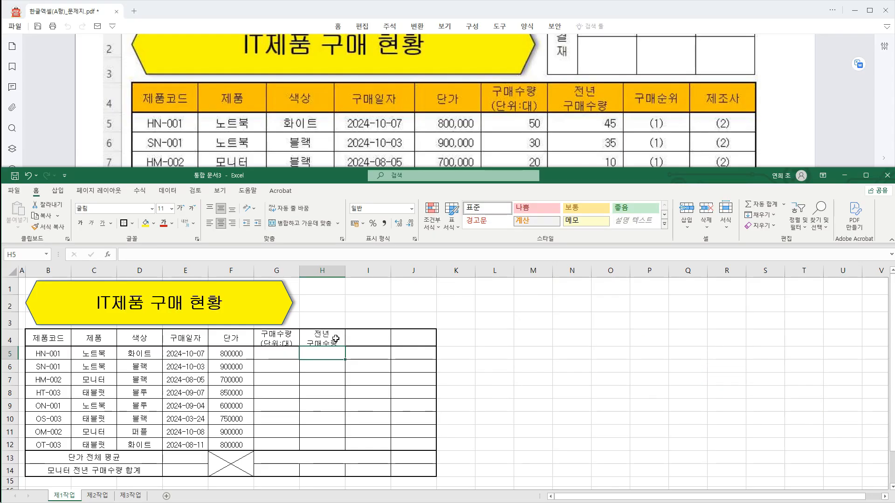
# Enter the first two purchase quantities, 50 in G5 and 30 in G6.
pyautogui.click(283, 358)
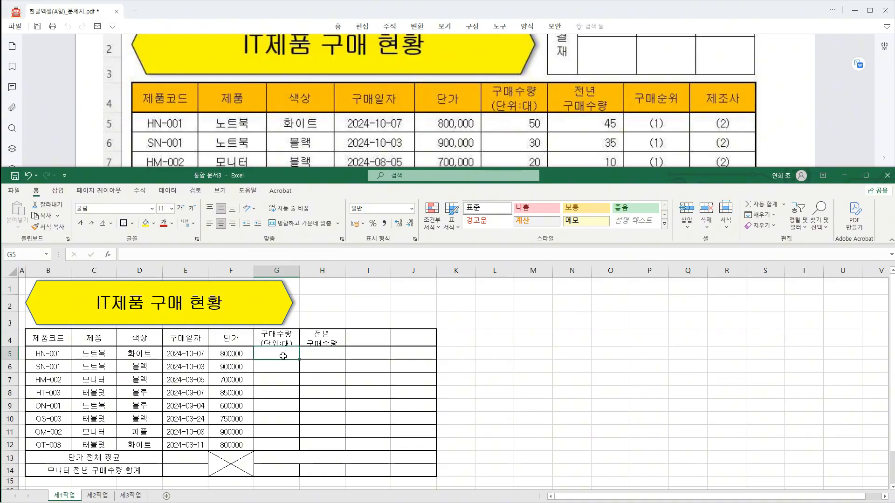
pyautogui.write('50')
pyautogui.press('Return')
pyautogui.write('30')
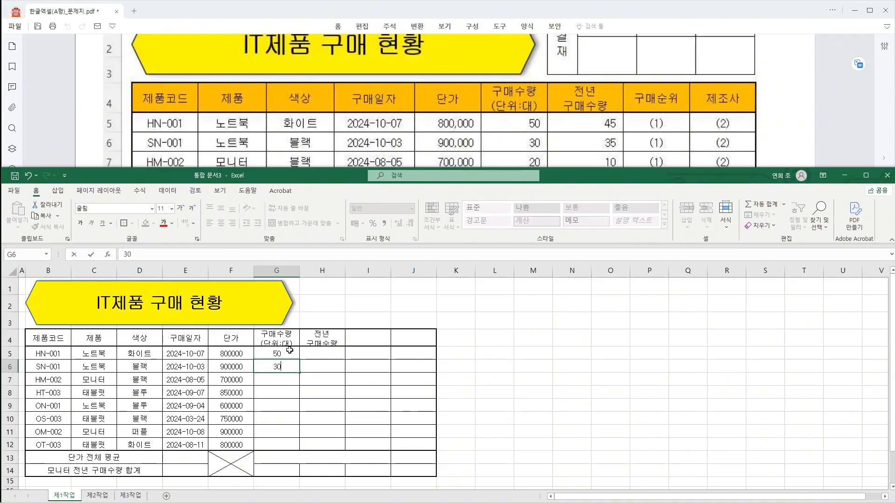
pyautogui.press('Return')
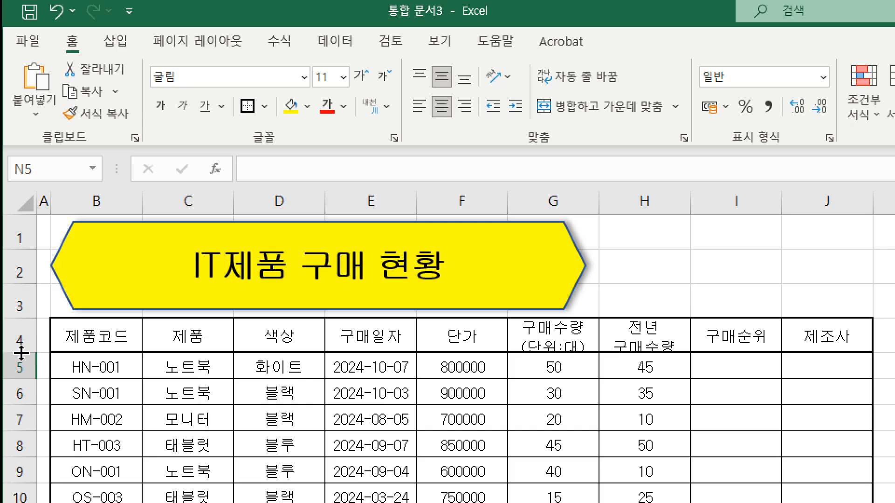
# Try making header row 4 taller to fit the two-line headers.
pyautogui.moveTo(21, 352); pyautogui.dragTo(21, 365)
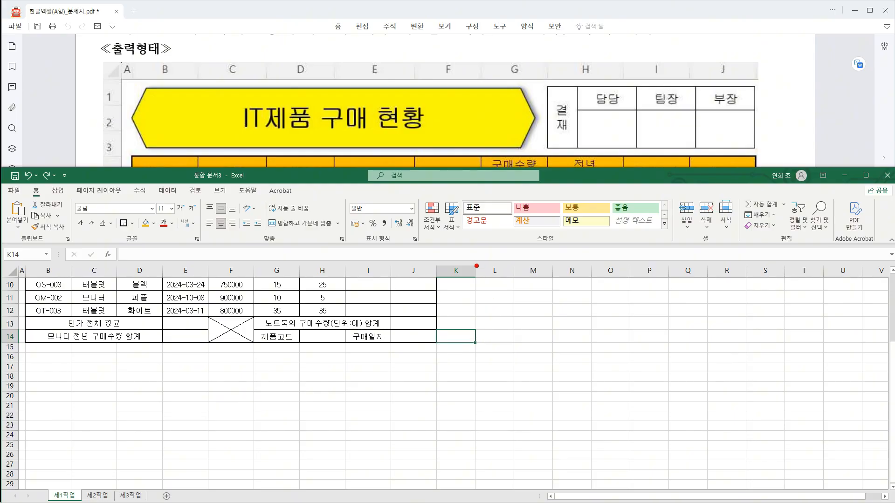
# Narrow column K and increase the heights of rows 15 and 16, making row 16 the taller, for the approval box.
pyautogui.moveTo(476, 266)
pyautogui.mouseDown()
pyautogui.moveTo(475, 280)
pyautogui.moveTo(481, 261)
pyautogui.moveTo(457, 271)
pyautogui.mouseUp()
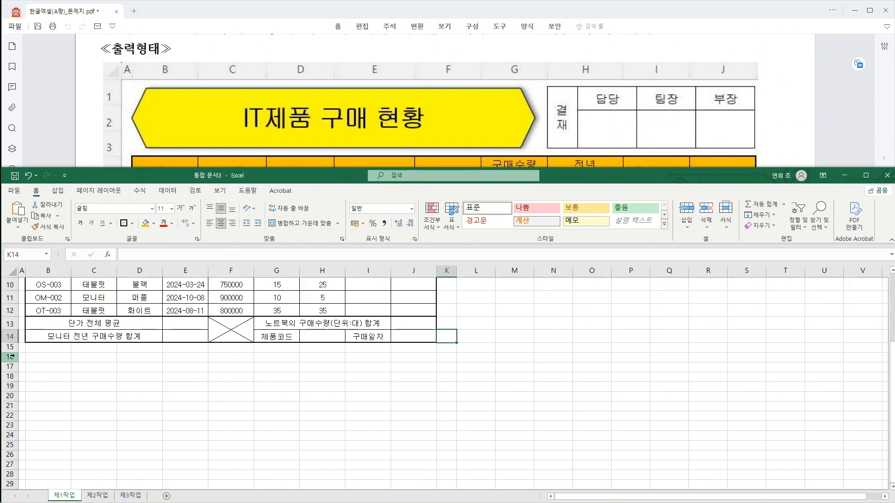
pyautogui.moveTo(14, 353); pyautogui.dragTo(15, 358)
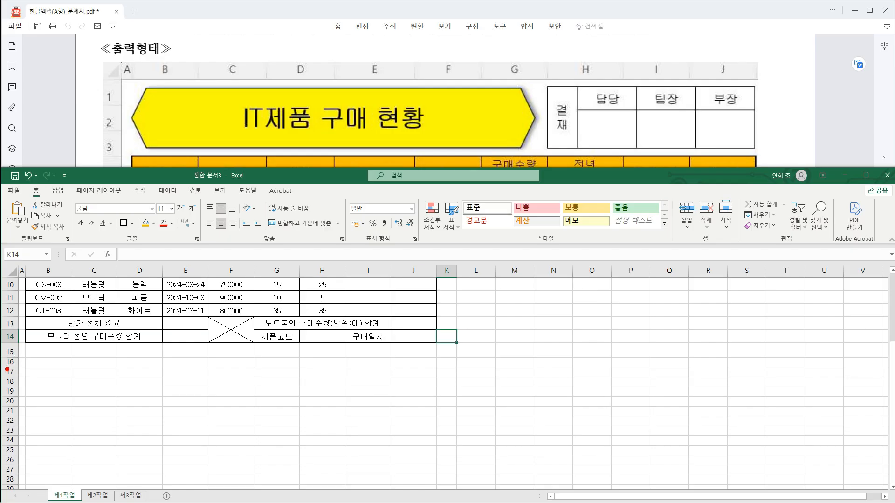
pyautogui.moveTo(6, 369); pyautogui.dragTo(26, 369)
pyautogui.moveTo(10, 426)
pyautogui.mouseDown()
pyautogui.moveTo(11, 374)
pyautogui.moveTo(12, 383)
pyautogui.mouseUp()
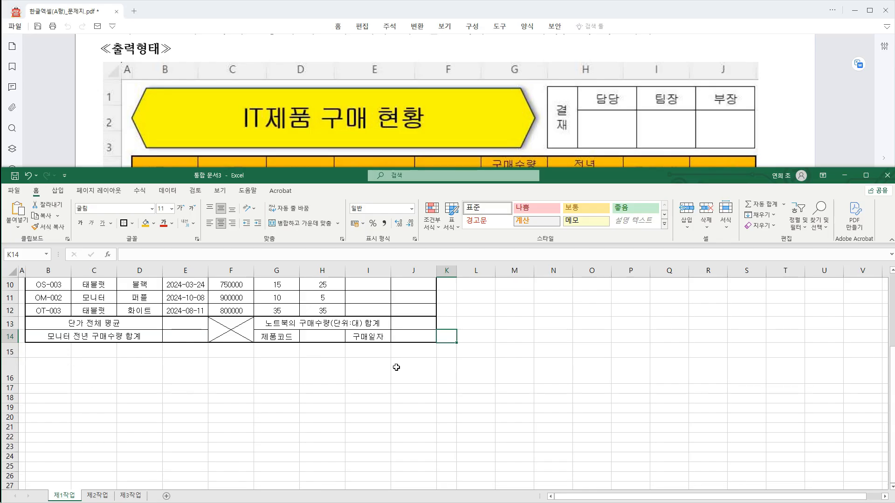
# Apply all borders to the approval box range K15:N16.
pyautogui.moveTo(447, 353); pyautogui.dragTo(541, 367)
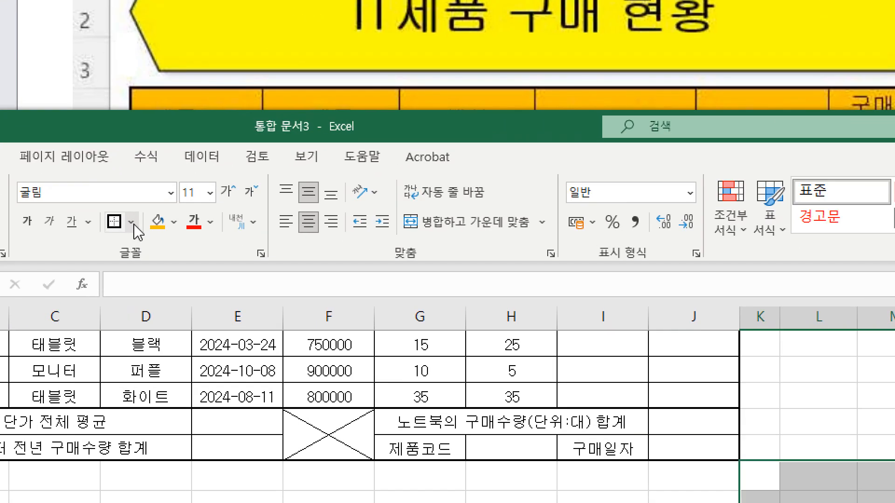
pyautogui.click(135, 225)
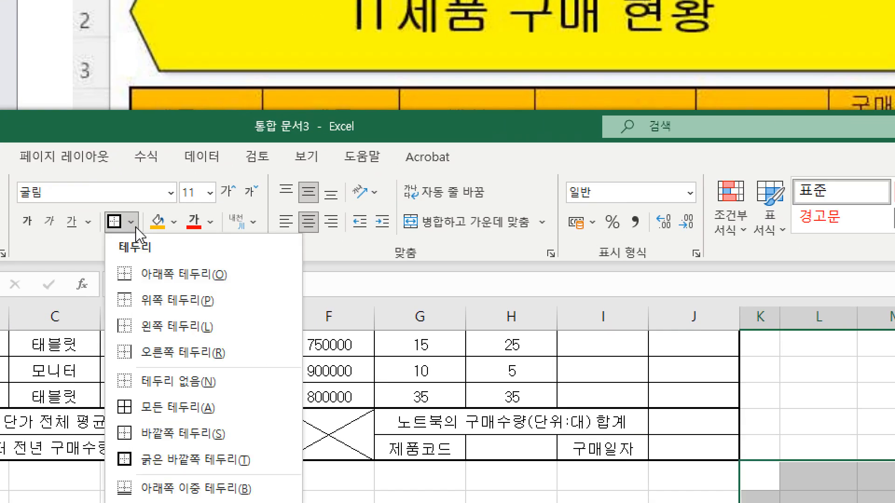
pyautogui.click(262, 409)
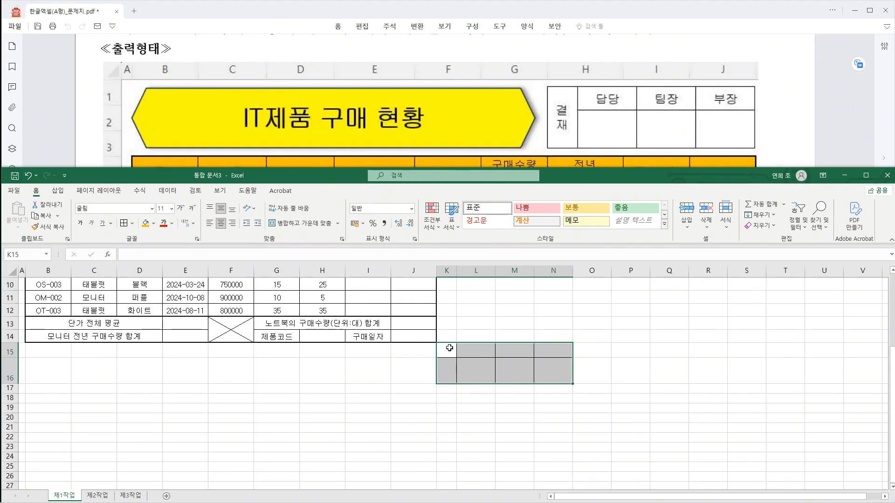
# Merge and centre K15:K16 and enter the label 결재 in it.
pyautogui.click(445, 349)
pyautogui.moveTo(445, 349)
pyautogui.mouseDown()
pyautogui.moveTo(445, 371)
pyautogui.moveTo(447, 361)
pyautogui.mouseUp()
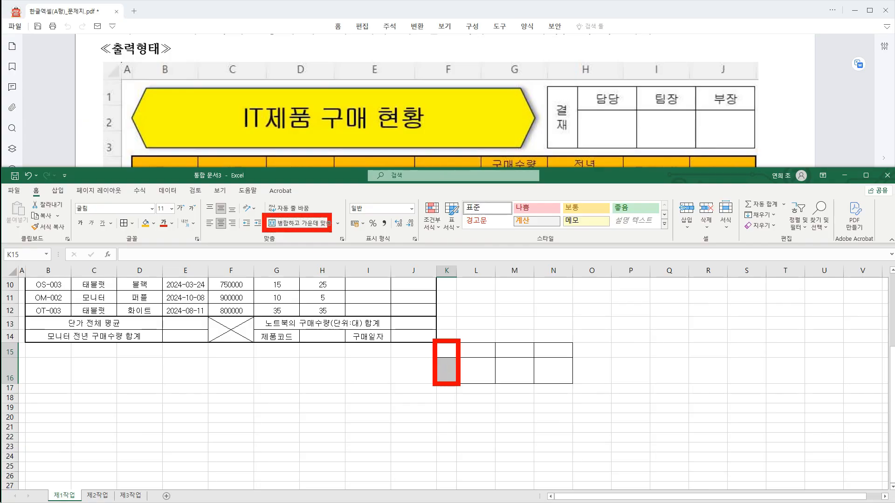
pyautogui.click(292, 224)
pyautogui.write('ㄱ')
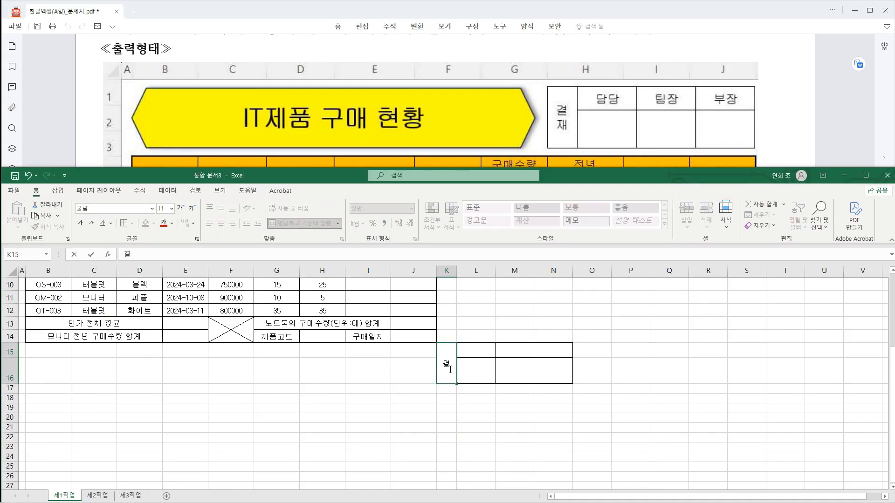
pyautogui.write('재')
pyautogui.press('Return')
# Enter the approval headings 담당, 팀장 and 부장 in L15, M15 and N15.
pyautogui.click(479, 351)
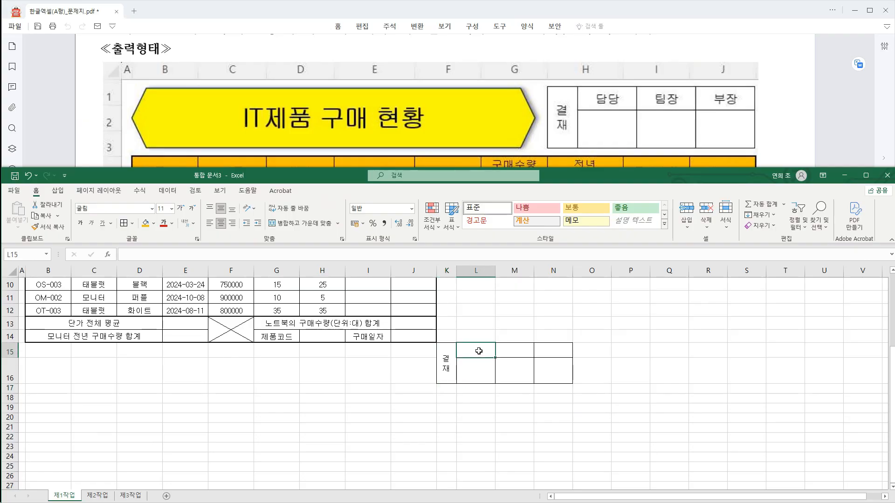
pyautogui.write('담당')
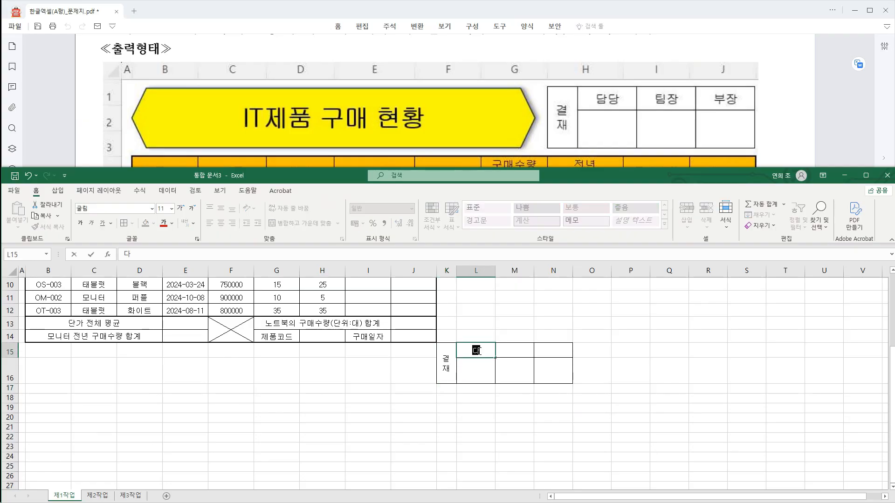
pyautogui.press('Tab')
pyautogui.write('티팀장')
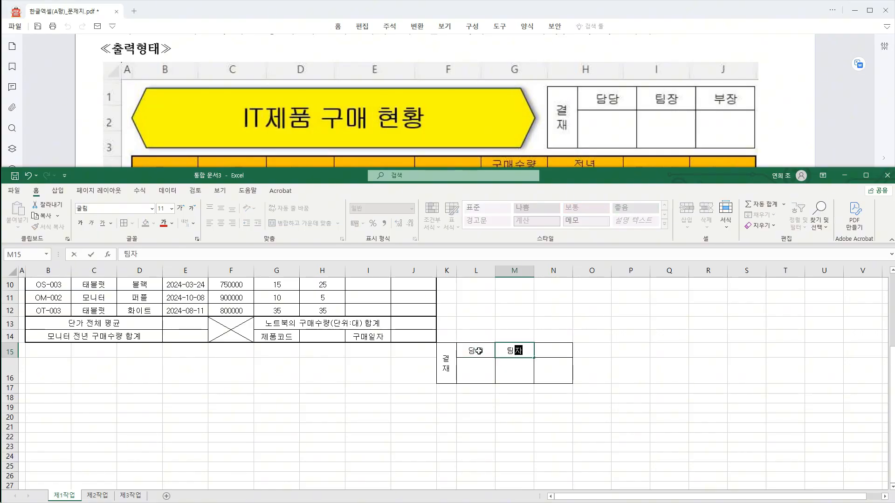
pyautogui.press('Tab')
pyautogui.write('부장')
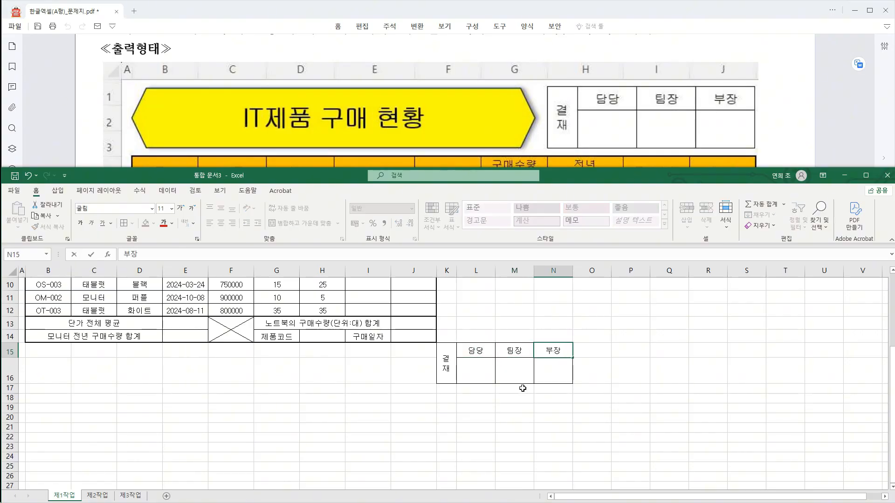
pyautogui.click(547, 414)
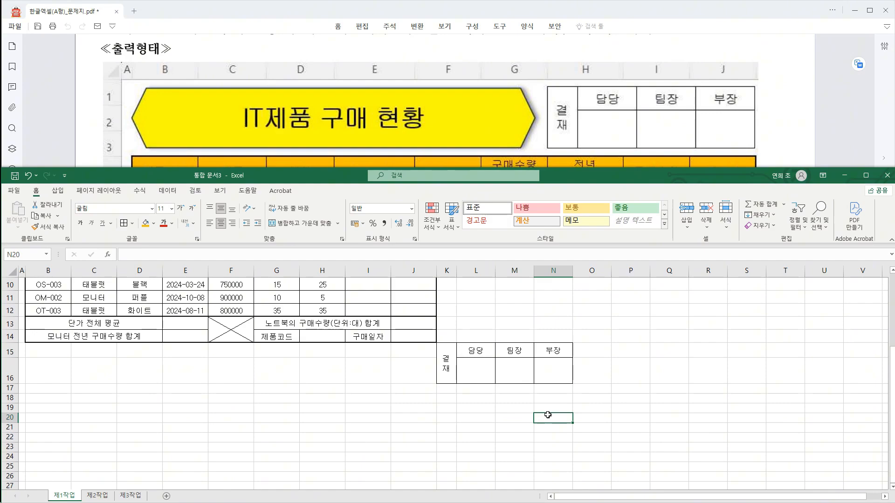
# Copy the approval box K15:N16 as a picture, with the appearance as shown on screen and the picture format.
pyautogui.moveTo(446, 363); pyautogui.dragTo(562, 368)
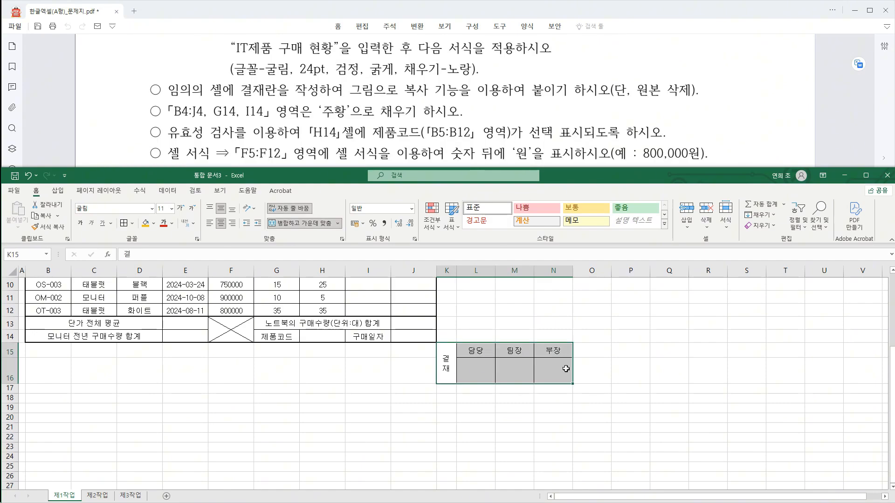
pyautogui.hotkey('ctrl', '2')
pyautogui.moveTo(433, 342); pyautogui.dragTo(577, 387)
pyautogui.press('e')
pyautogui.moveTo(356, 103); pyautogui.dragTo(467, 103)
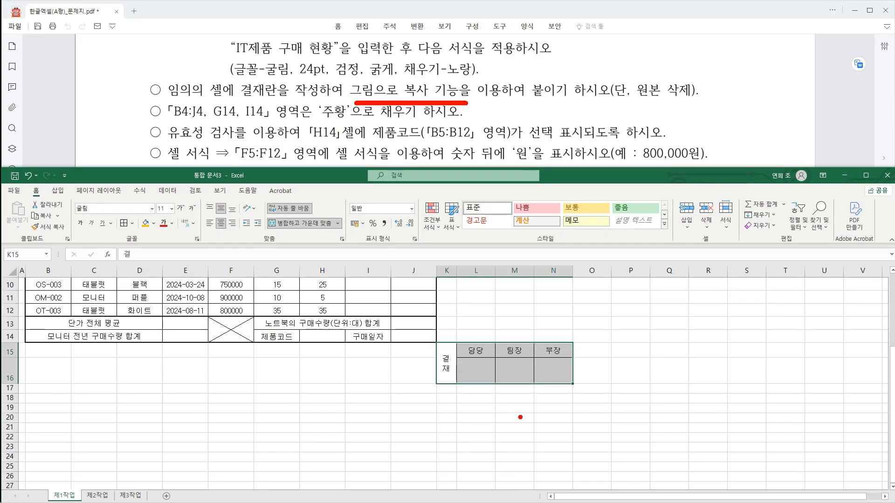
pyautogui.press('Escape')
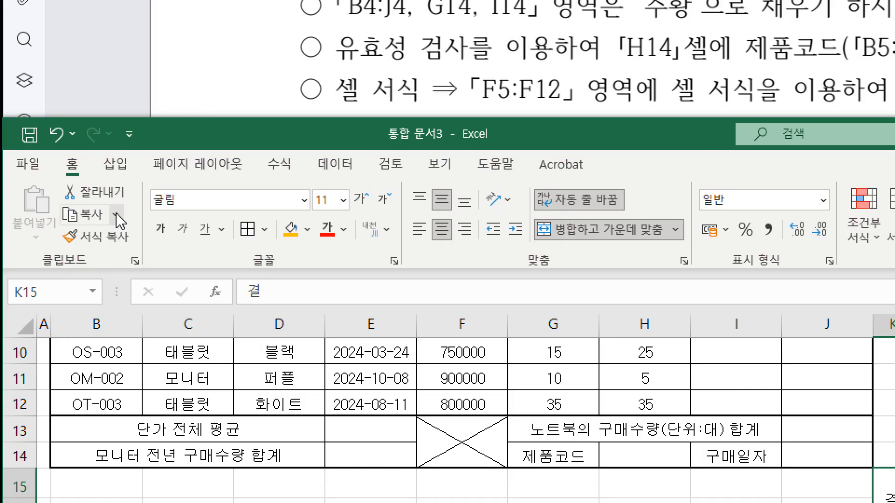
pyautogui.click(115, 217)
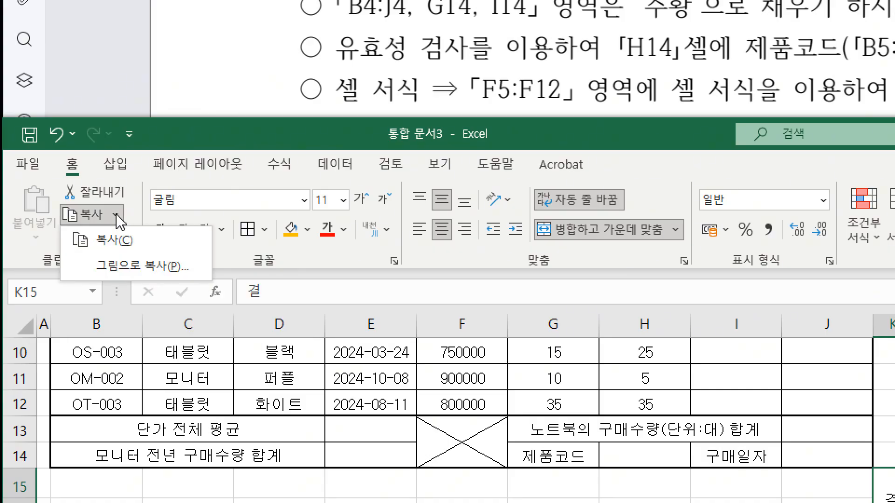
pyautogui.click(139, 269)
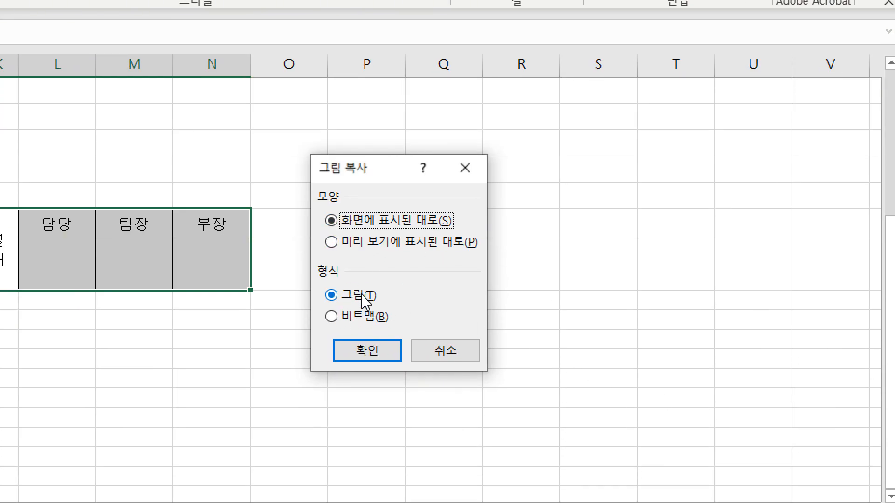
pyautogui.click(368, 353)
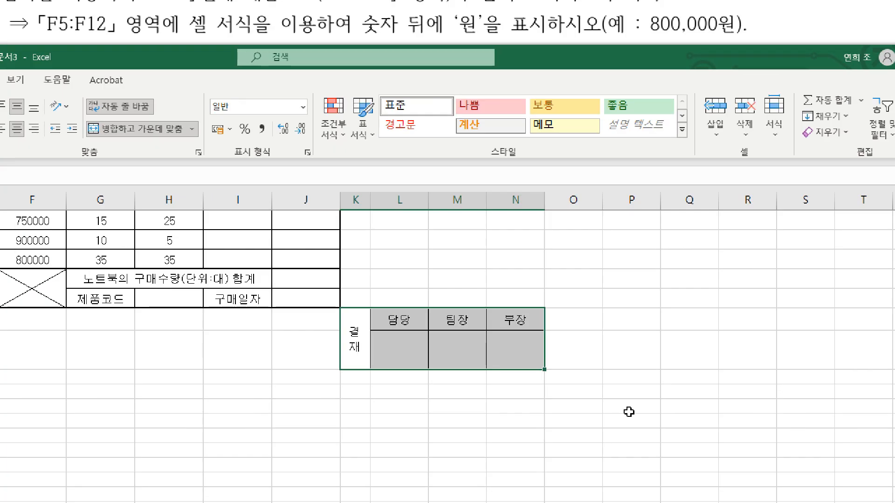
# Paste the approval box picture at H1, beside the hexagon title.
pyautogui.click(317, 287)
pyautogui.hotkey('ctrl', '2')
pyautogui.moveTo(317, 285); pyautogui.dragTo(325, 284)
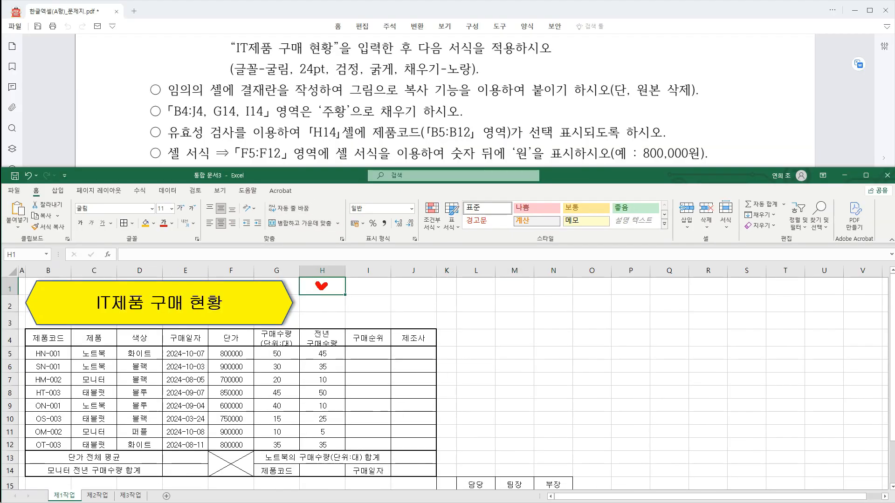
pyautogui.press('Escape')
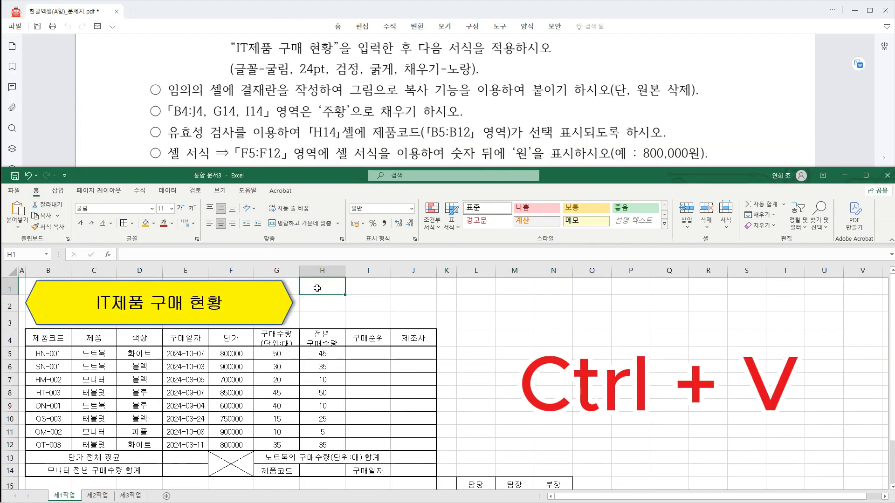
pyautogui.hotkey('ctrl', 'v')
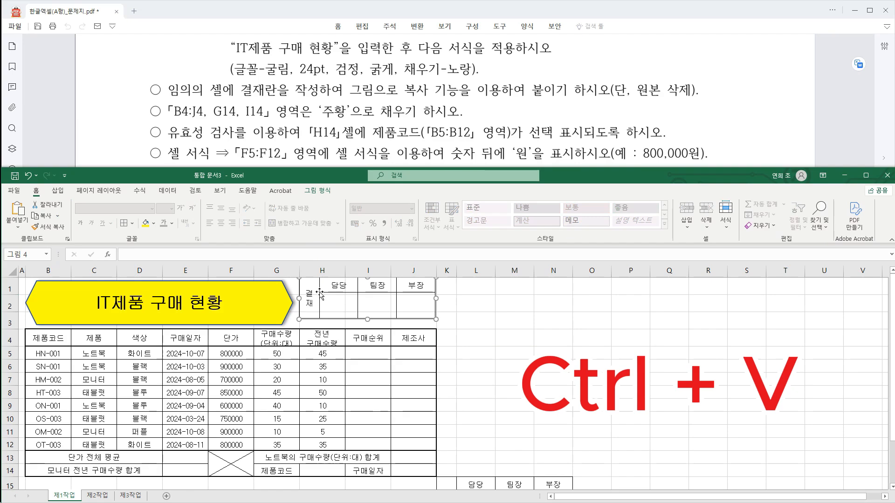
# Nudge the approval box picture slightly down within H1:J3 and give it a white fill.
pyautogui.moveTo(320, 293); pyautogui.dragTo(320, 297)
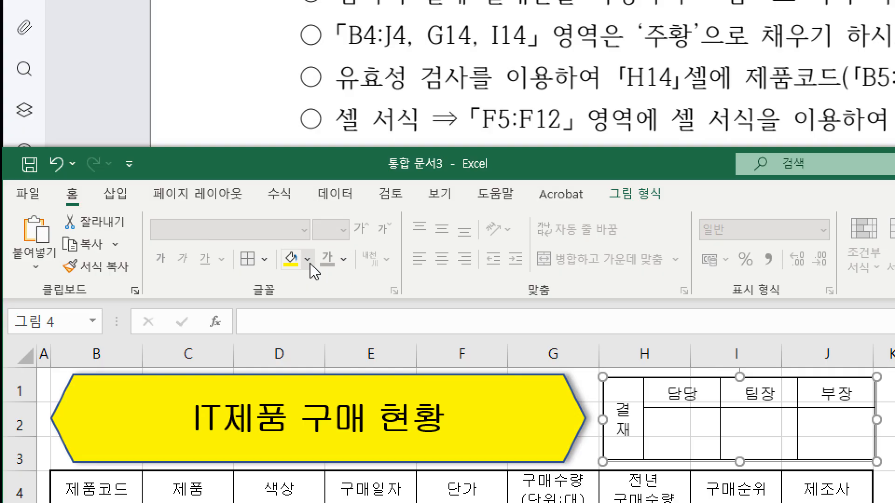
pyautogui.click(309, 260)
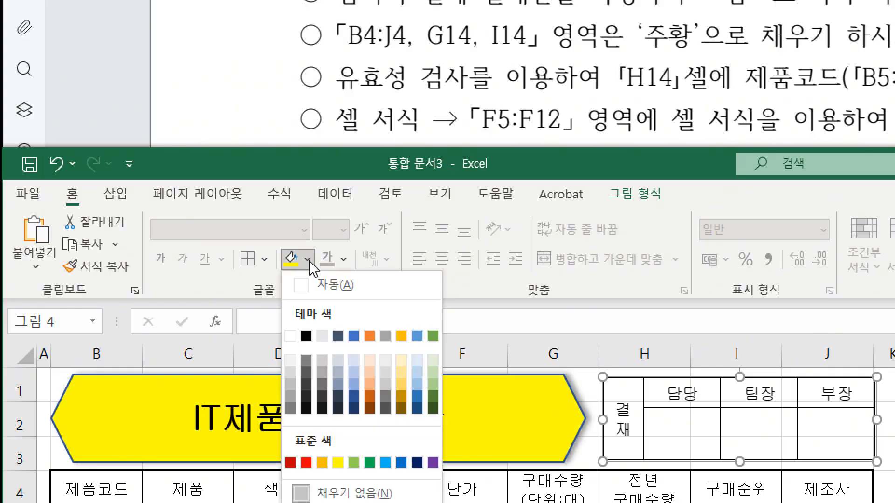
pyautogui.click(290, 336)
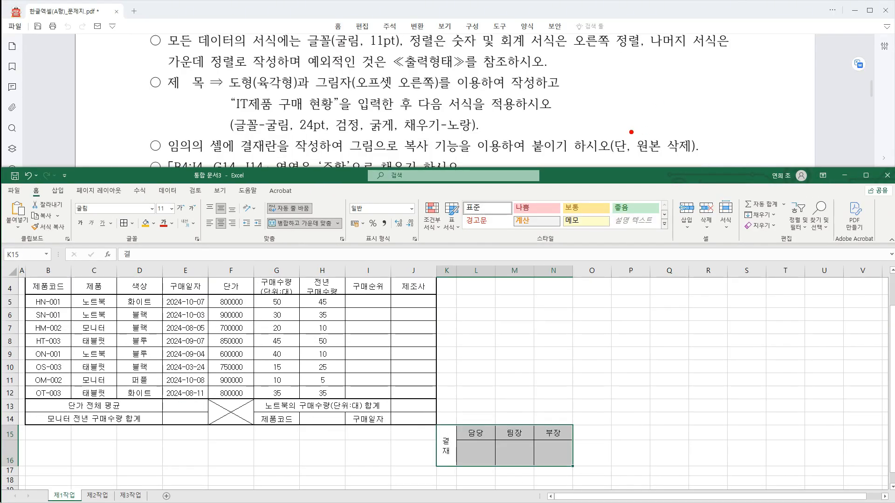
# Clear all contents and formatting of the original approval box in K15:N16.
pyautogui.moveTo(631, 132); pyautogui.dragTo(702, 155)
pyautogui.press('Escape')
pyautogui.moveTo(433, 424); pyautogui.dragTo(577, 472)
pyautogui.press('Escape')
pyautogui.click(768, 227)
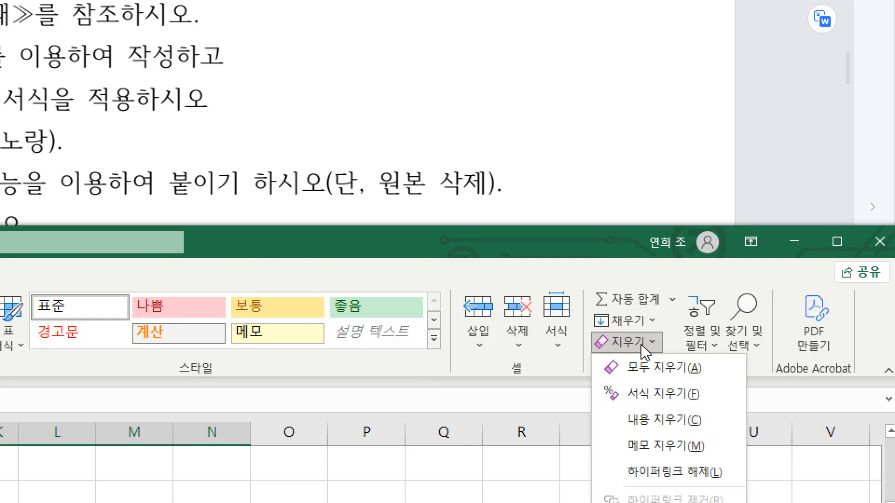
pyautogui.click(652, 370)
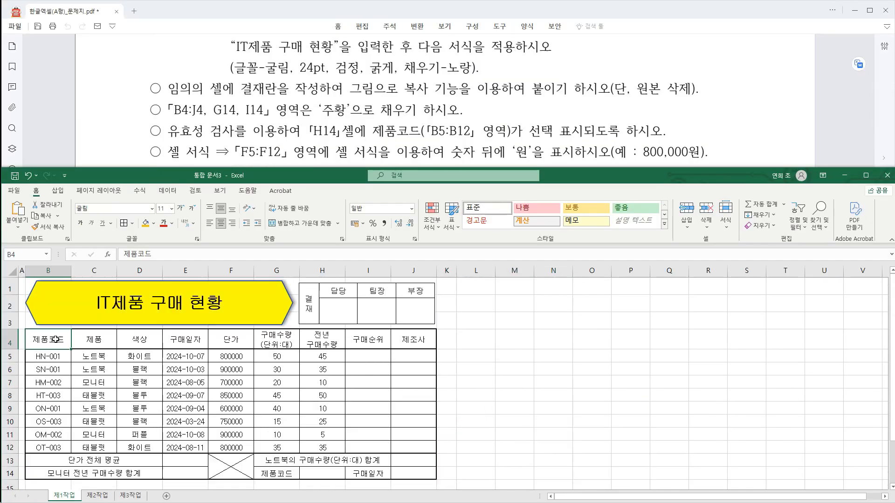
# Fill the header cells B4:J4 together with G14 and I14 with the standard orange colour.
pyautogui.moveTo(49, 340); pyautogui.dragTo(259, 340)
pyautogui.moveTo(402, 339); pyautogui.dragTo(401, 340)
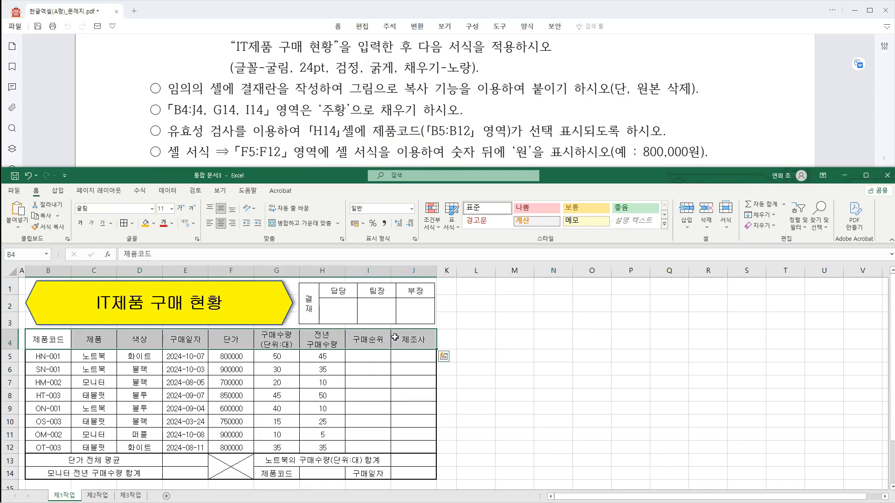
pyautogui.moveTo(217, 119); pyautogui.dragTo(272, 120)
pyautogui.press('Escape')
pyautogui.press('ctrl')
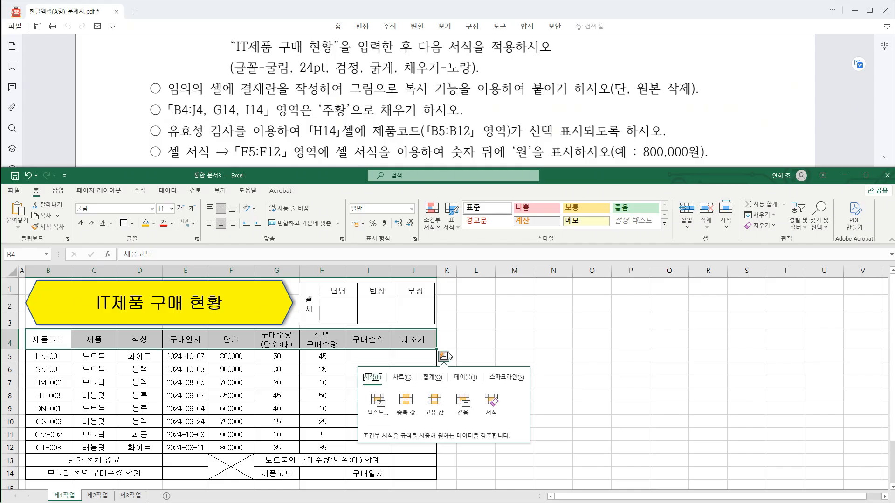
pyautogui.keyDown('ctrl'); pyautogui.click(278, 473); pyautogui.keyUp('ctrl')
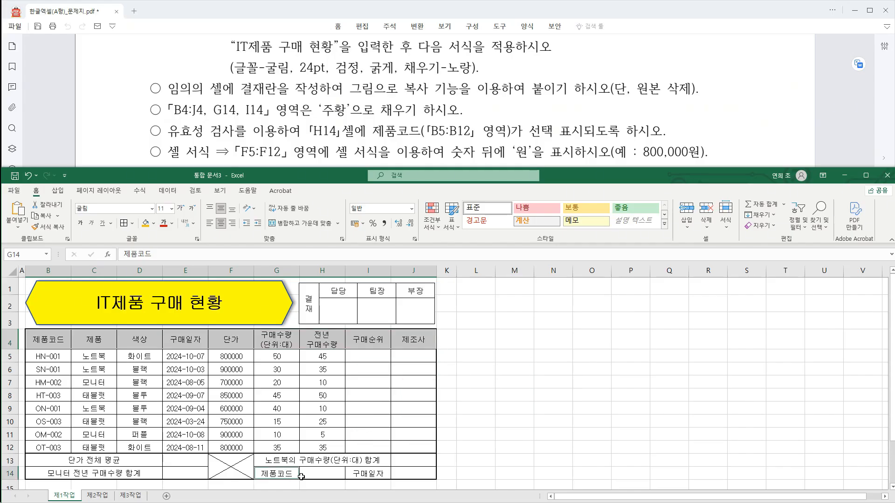
pyautogui.keyDown('ctrl'); pyautogui.click(378, 475); pyautogui.keyUp('ctrl')
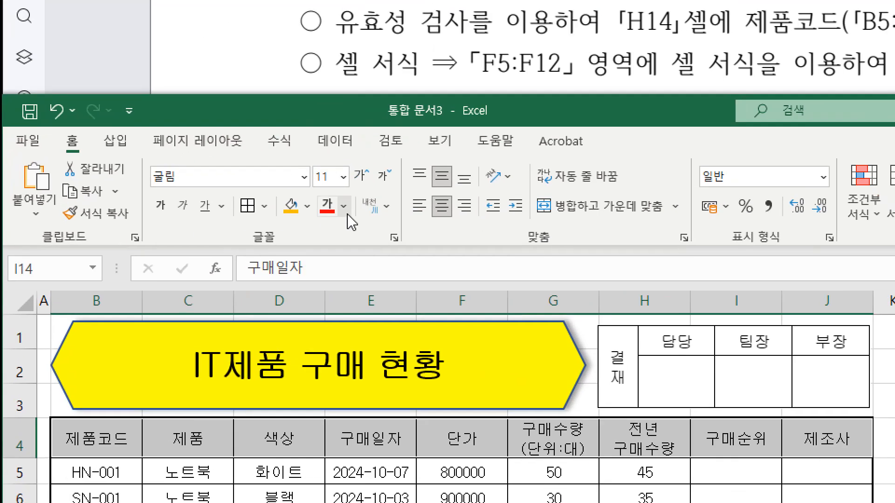
pyautogui.click(306, 212)
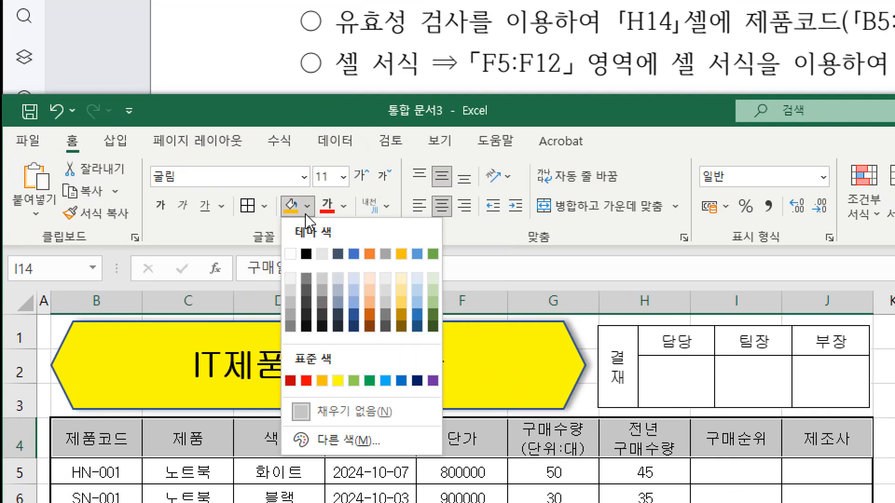
pyautogui.click(323, 381)
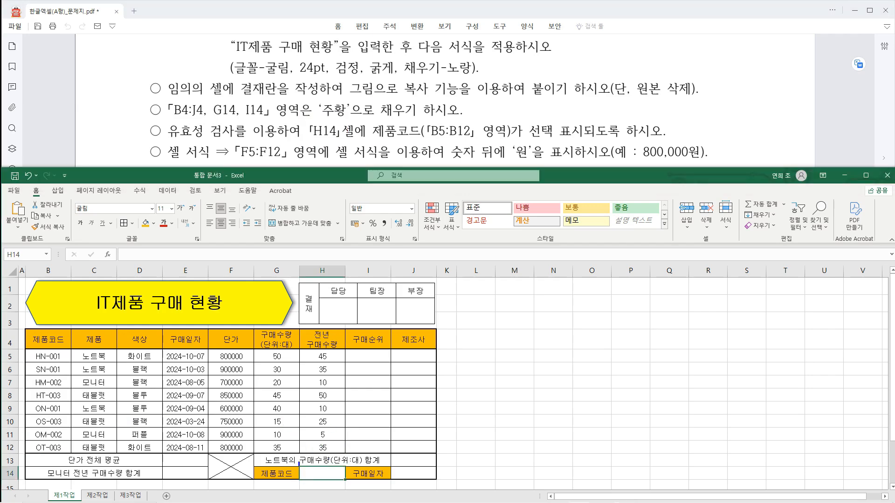
# Start a data validation rule for H14 and restrict its allowed values to a list (목록).
pyautogui.moveTo(298, 464)
pyautogui.mouseDown()
pyautogui.moveTo(369, 484)
pyautogui.moveTo(351, 483)
pyautogui.mouseUp()
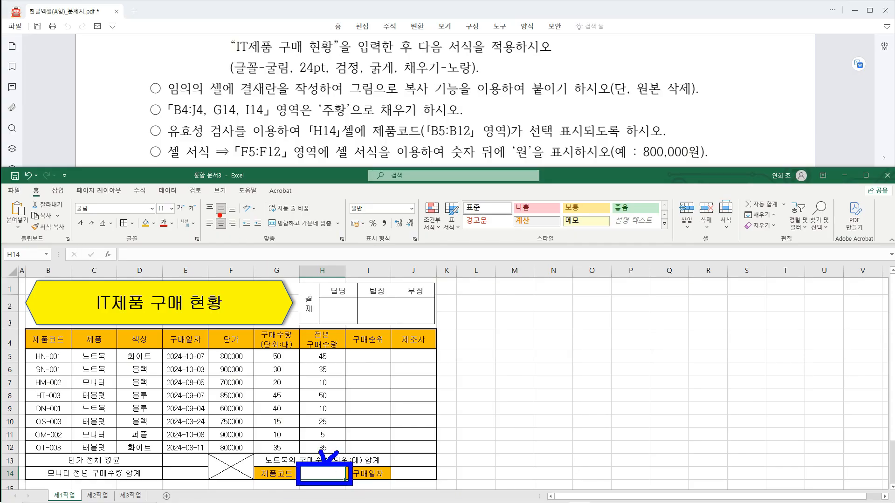
pyautogui.moveTo(149, 183)
pyautogui.mouseDown()
pyautogui.moveTo(185, 198)
pyautogui.moveTo(201, 159)
pyautogui.mouseUp()
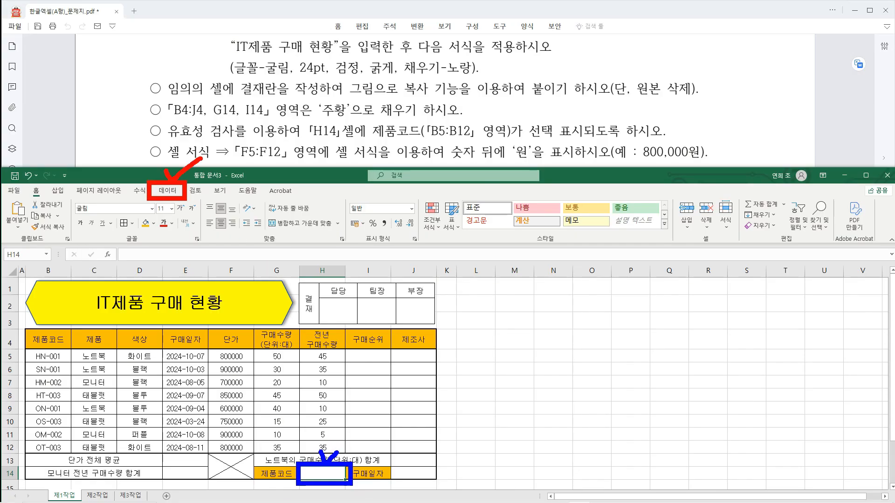
pyautogui.press('Escape')
pyautogui.click(167, 191)
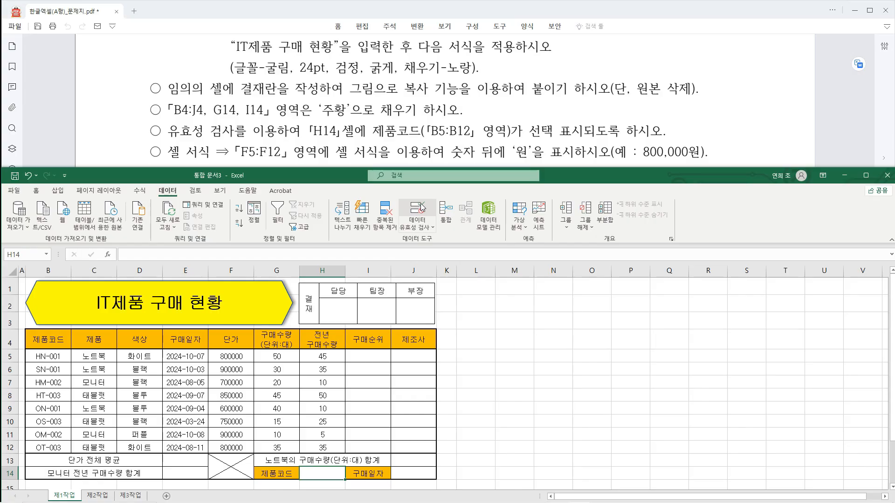
pyautogui.moveTo(397, 198)
pyautogui.mouseDown()
pyautogui.moveTo(434, 197)
pyautogui.moveTo(442, 217)
pyautogui.moveTo(394, 199)
pyautogui.moveTo(435, 182)
pyautogui.mouseUp()
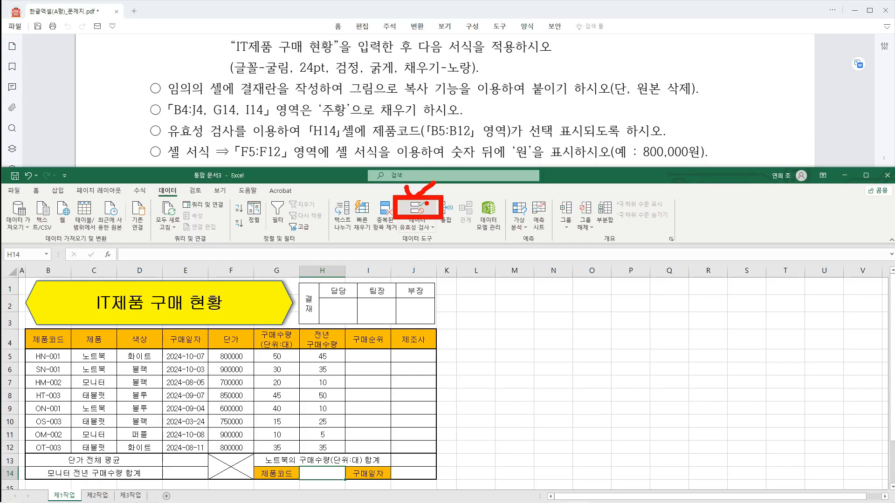
pyautogui.press('Escape')
pyautogui.click(419, 210)
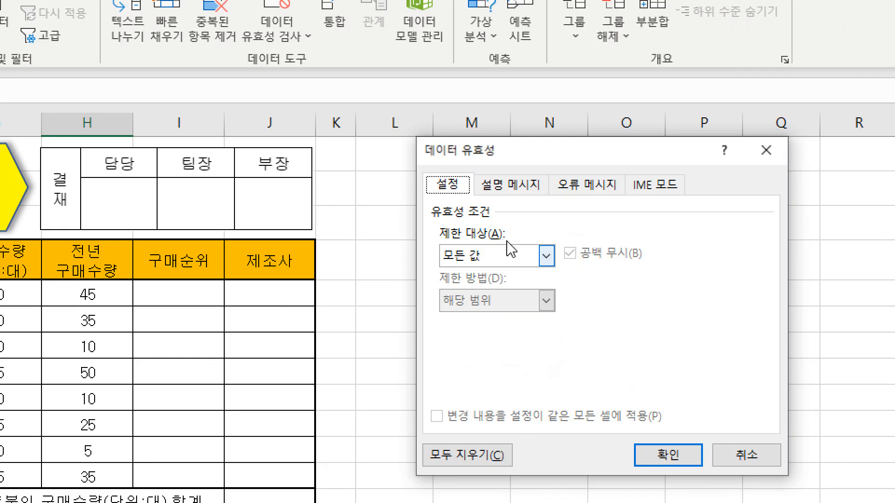
pyautogui.click(508, 261)
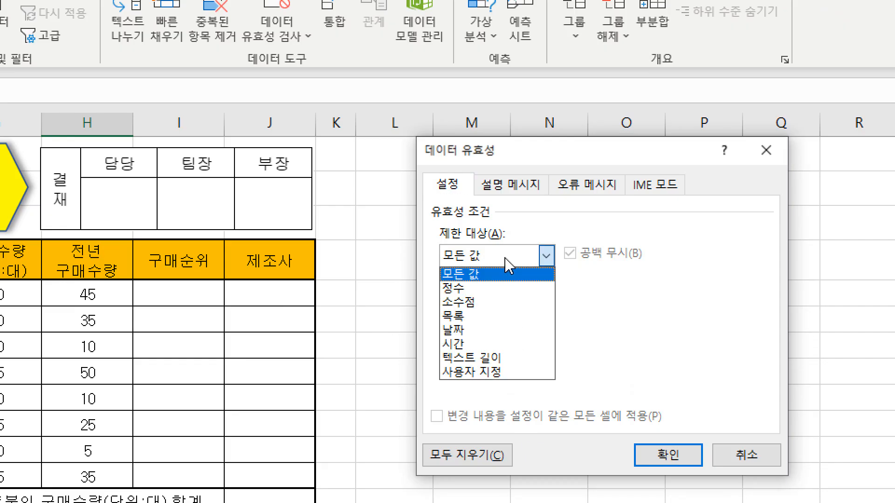
pyautogui.click(502, 318)
# Set the validation list source to =$B$5:$B$12, apply the rule, and choose HN-001 from the H14 list.
pyautogui.click(454, 345)
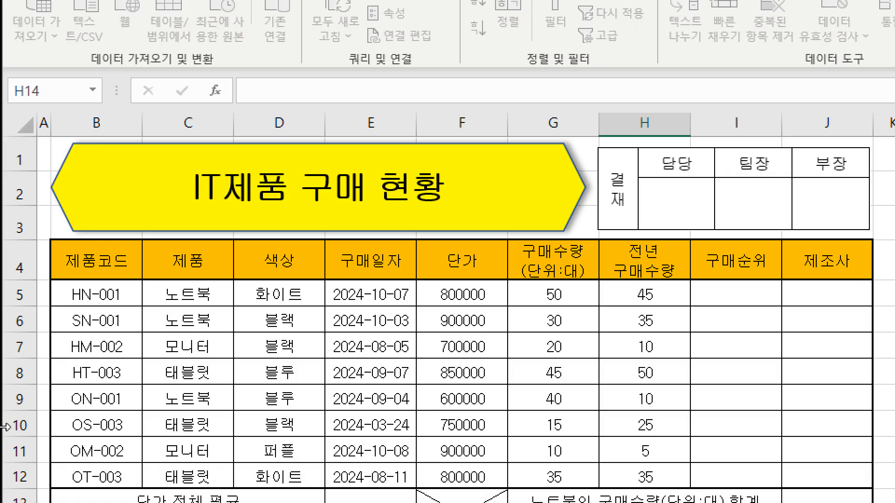
pyautogui.click(112, 264)
pyautogui.moveTo(112, 264); pyautogui.dragTo(105, 442)
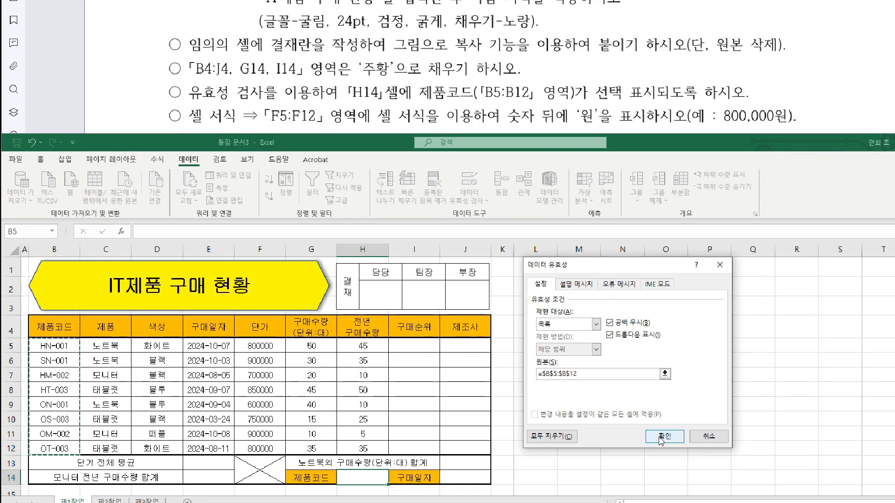
pyautogui.click(685, 436)
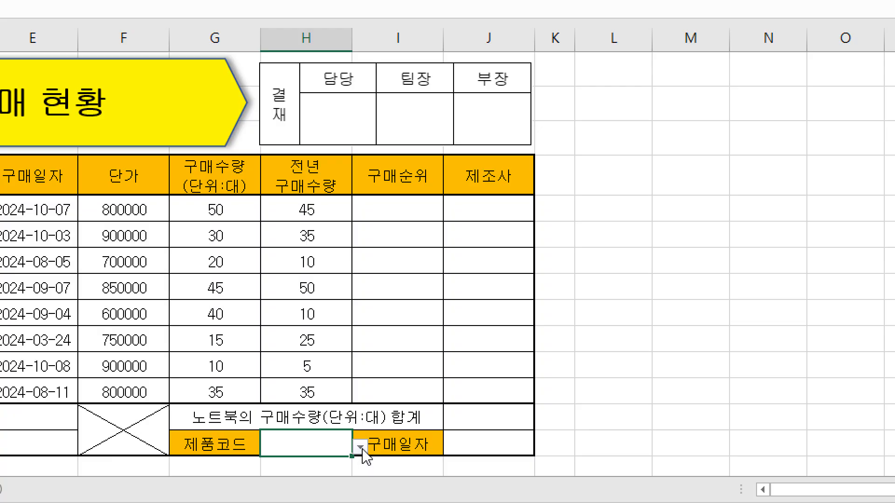
pyautogui.click(361, 449)
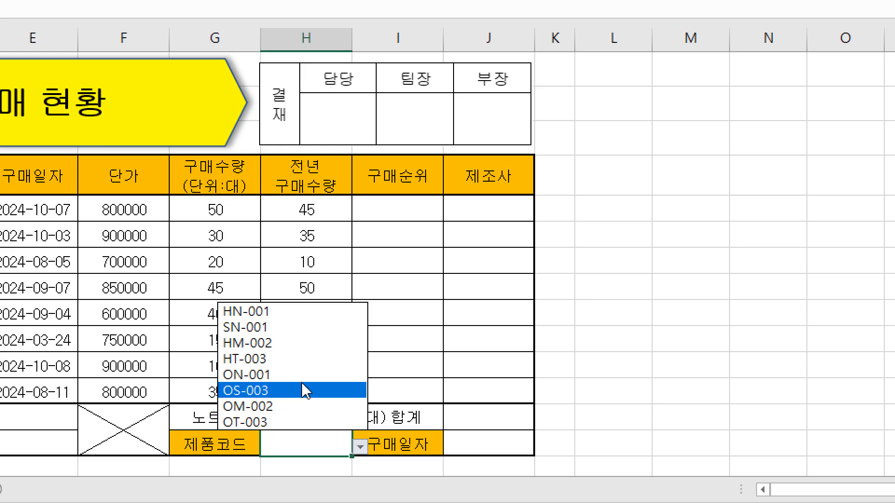
pyautogui.click(250, 311)
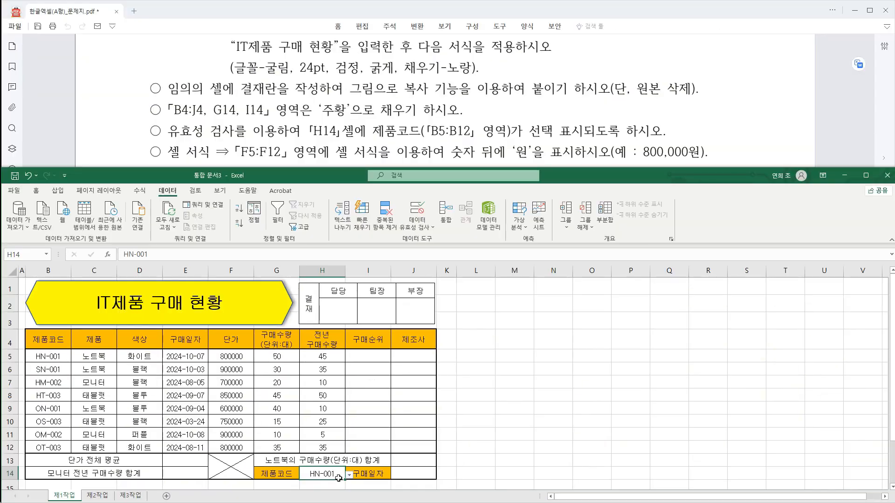
# Open the cell format settings for the unit prices F5:F12 and choose the custom number category (사용자 지정).
pyautogui.moveTo(227, 139); pyautogui.dragTo(322, 138)
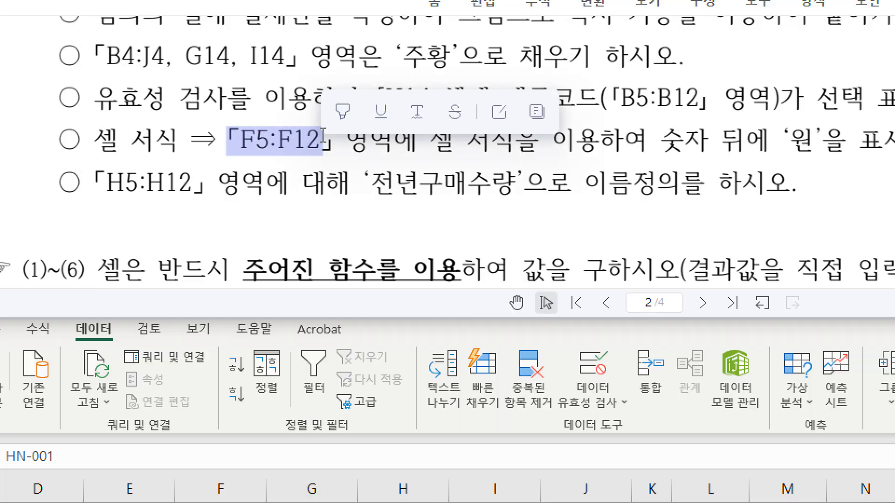
pyautogui.click(515, 150)
pyautogui.moveTo(430, 145); pyautogui.dragTo(620, 148)
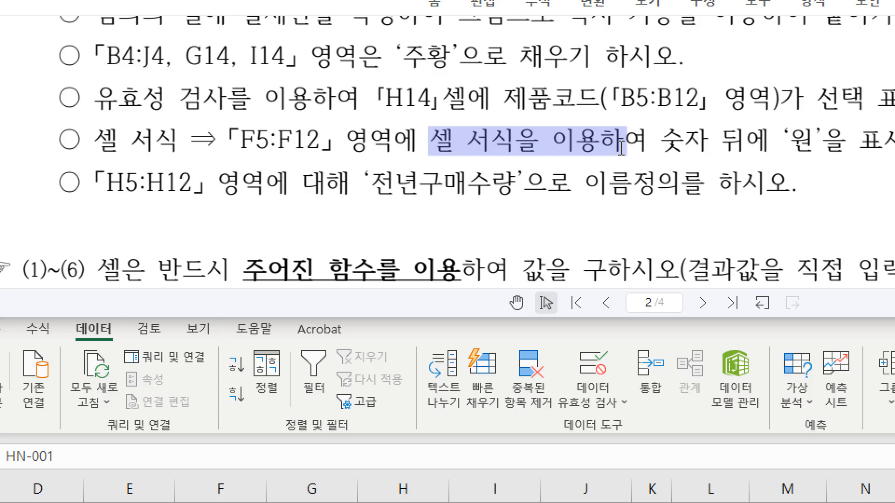
pyautogui.click(705, 175)
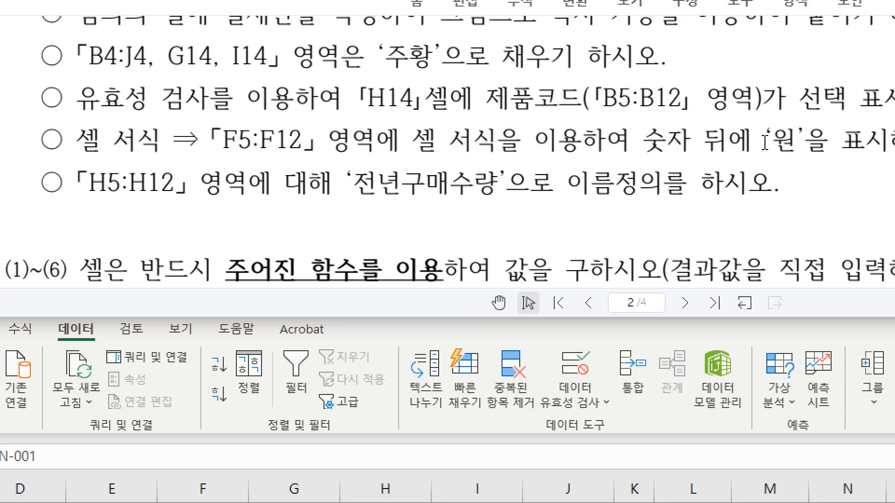
pyautogui.moveTo(787, 142); pyautogui.dragTo(892, 142)
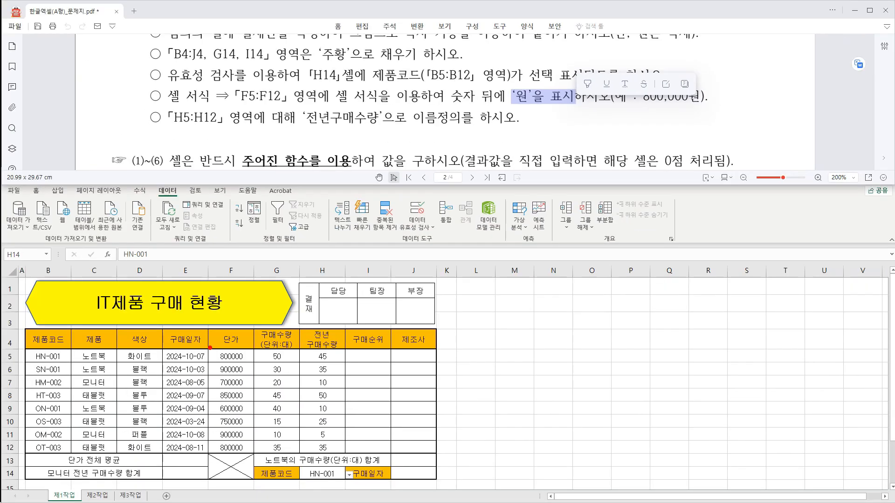
pyautogui.moveTo(209, 347)
pyautogui.mouseDown()
pyautogui.moveTo(252, 410)
pyautogui.moveTo(253, 456)
pyautogui.mouseUp()
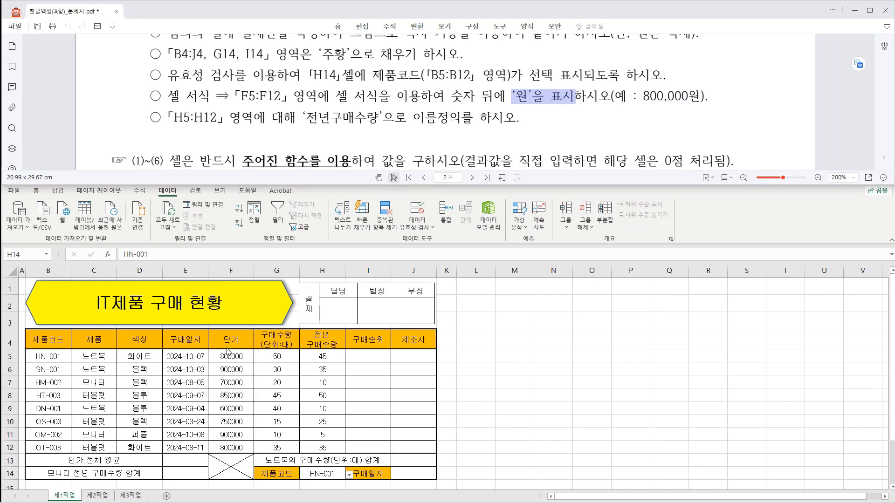
pyautogui.moveTo(232, 356); pyautogui.dragTo(237, 445)
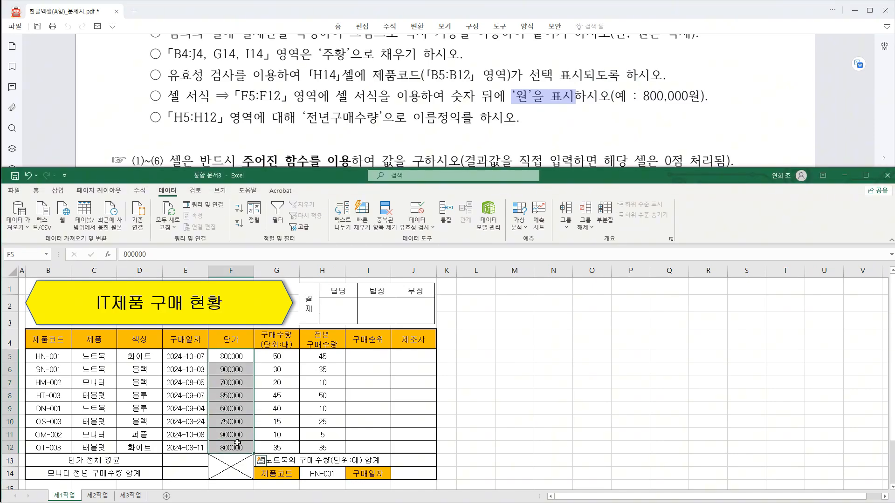
pyautogui.rightClick(236, 409)
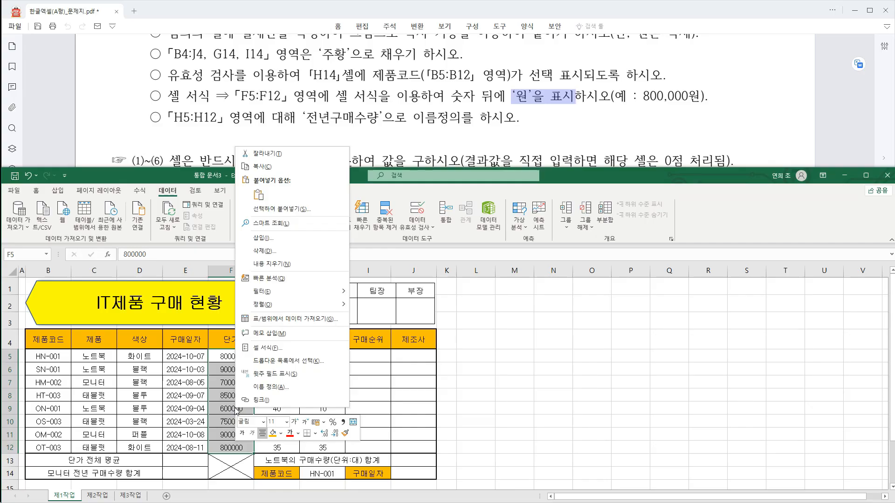
pyautogui.click(271, 349)
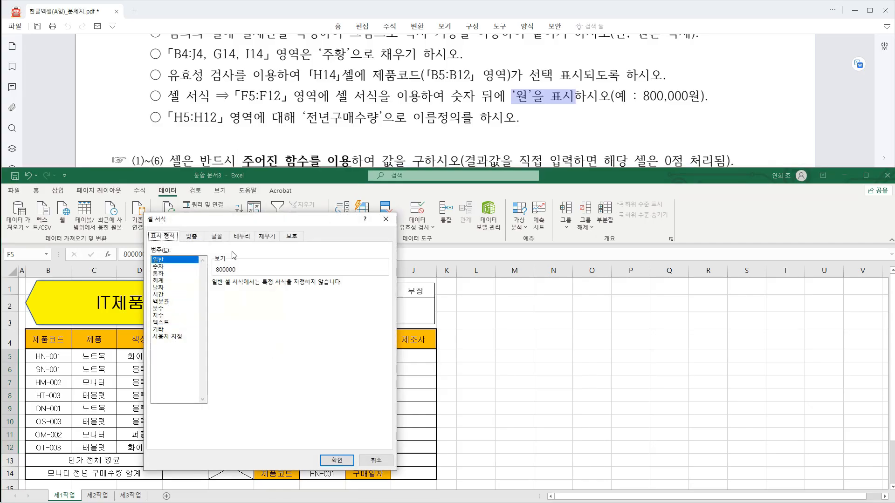
pyautogui.moveTo(249, 223); pyautogui.dragTo(396, 222)
pyautogui.click(326, 337)
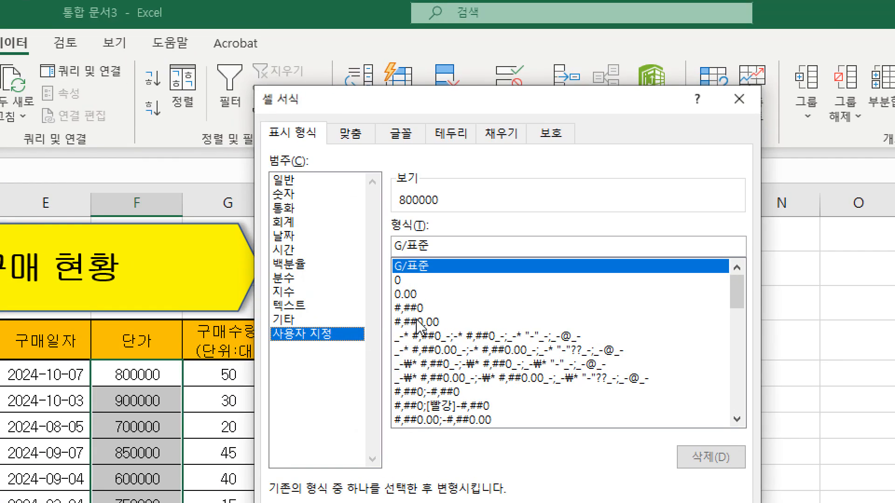
# Apply the custom number format #,##0"원" to the unit prices.
pyautogui.click(410, 309)
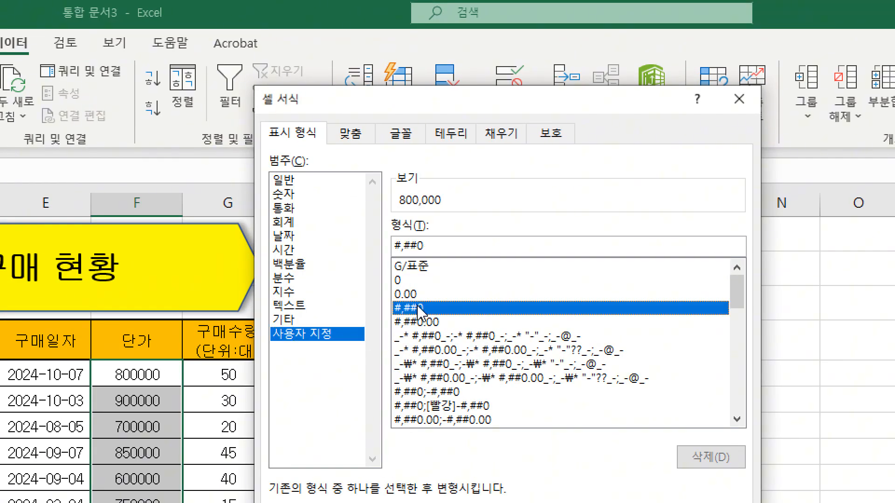
pyautogui.click(432, 245)
pyautogui.write('"원')
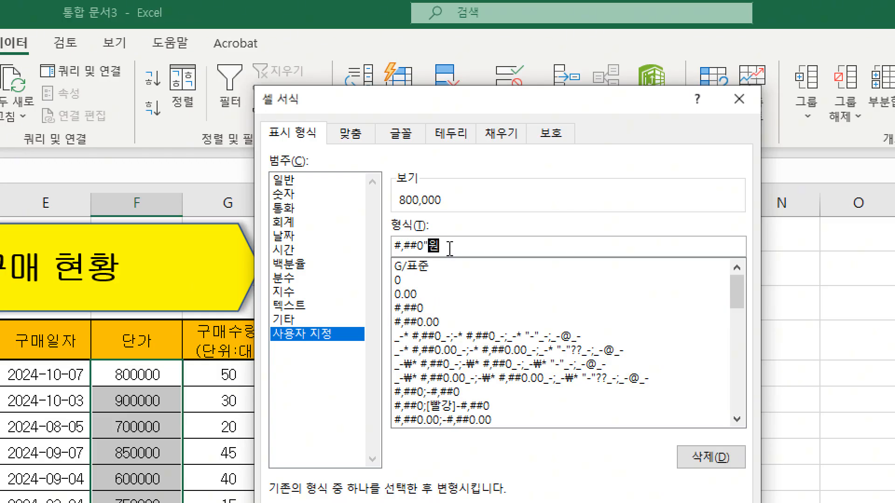
pyautogui.write('"')
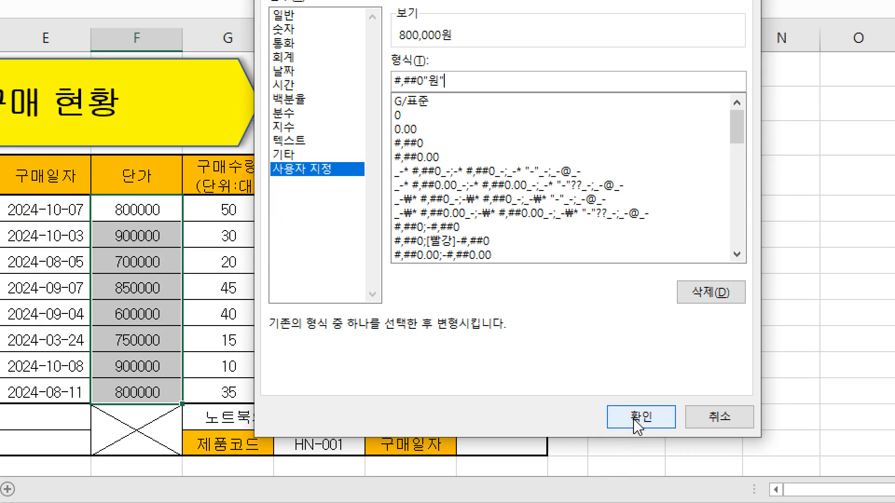
pyautogui.click(634, 419)
# Right-align the unit price and quantity values in F5:H12.
pyautogui.moveTo(136, 210); pyautogui.dragTo(305, 382)
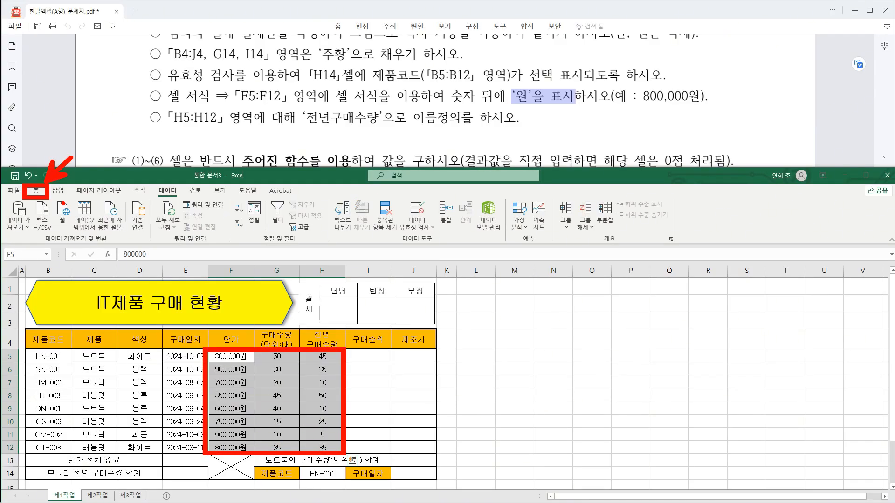
pyautogui.click(36, 191)
pyautogui.click(232, 224)
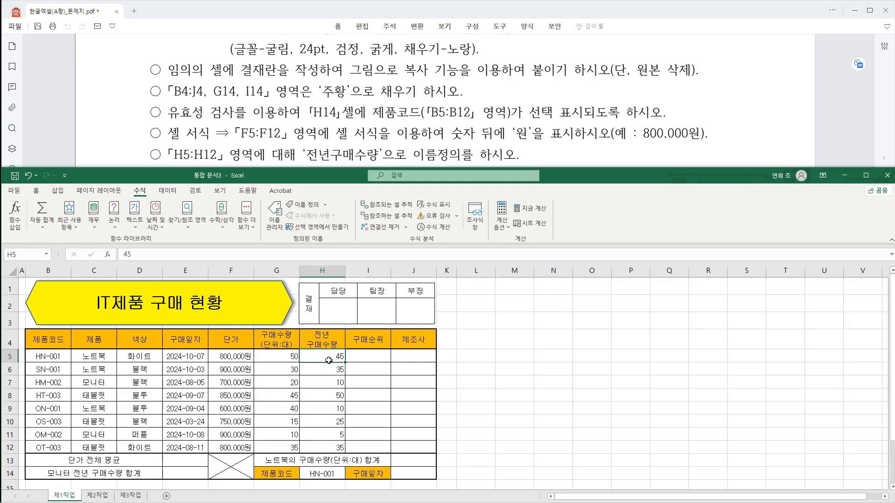
# Define the name 전년구매수량 for the range H5:H12.
pyautogui.moveTo(328, 361); pyautogui.dragTo(331, 447)
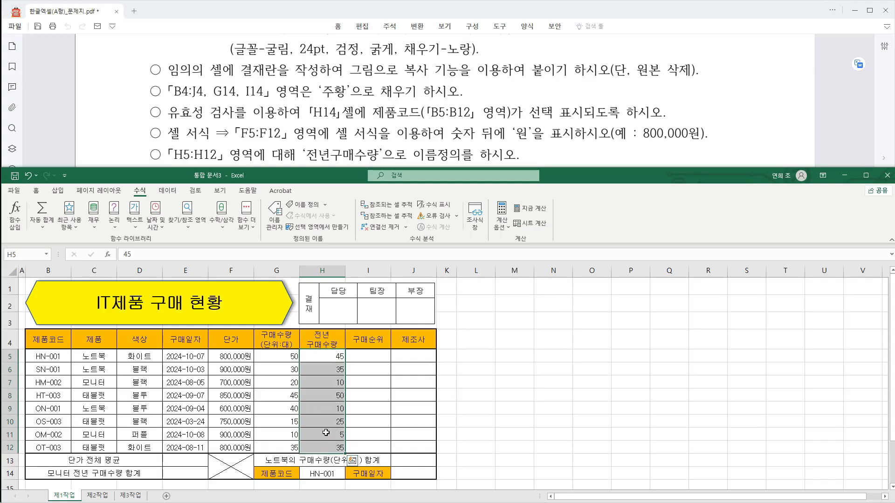
pyautogui.click(352, 460)
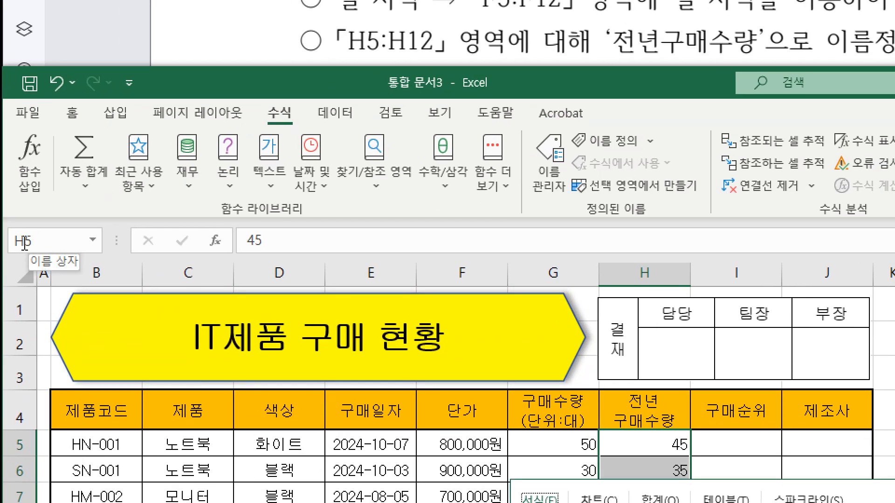
pyautogui.click(24, 242)
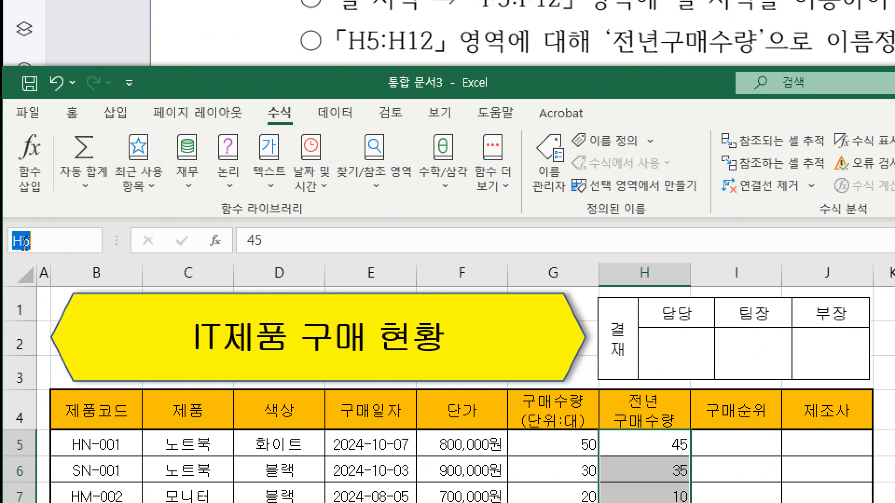
pyautogui.write('전년구매')
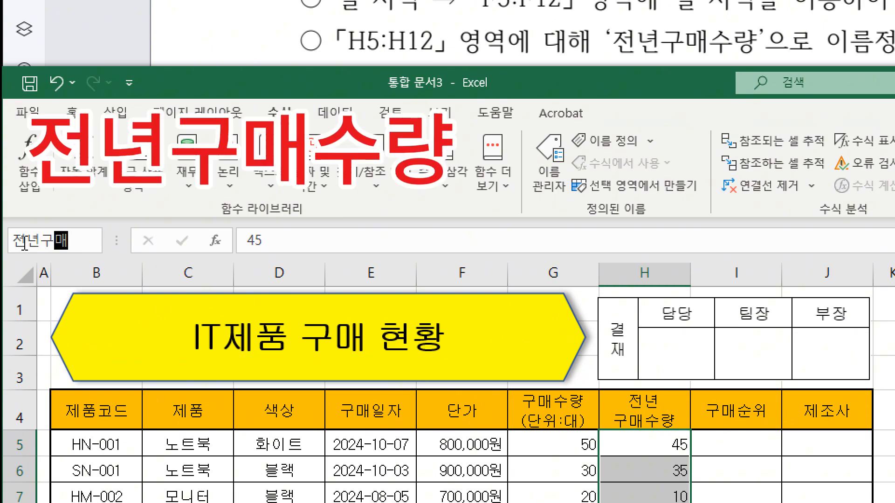
pyautogui.write('수량')
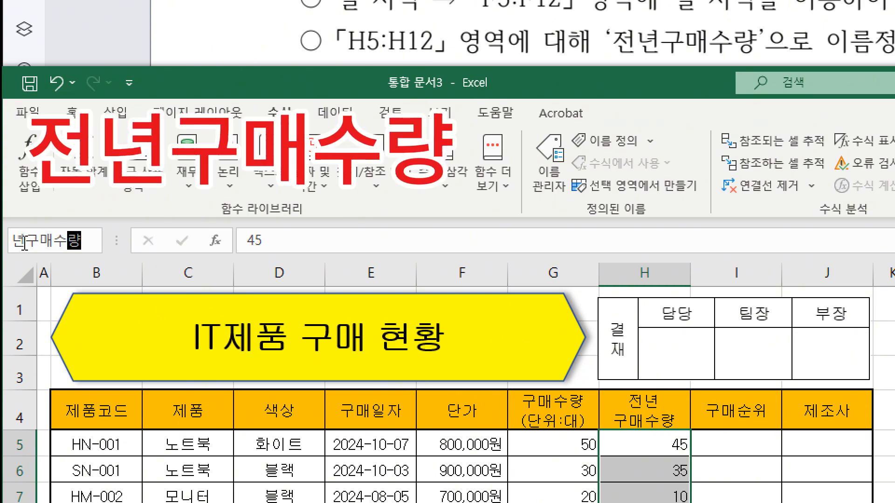
pyautogui.press('Return')
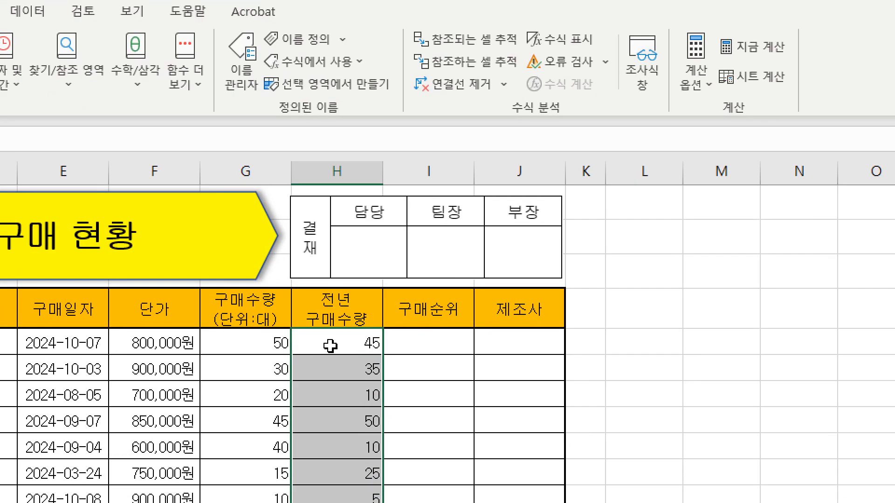
# Check the name assigned to H5:H12 by reselecting the single cell H5 and the whole range.
pyautogui.click(312, 356)
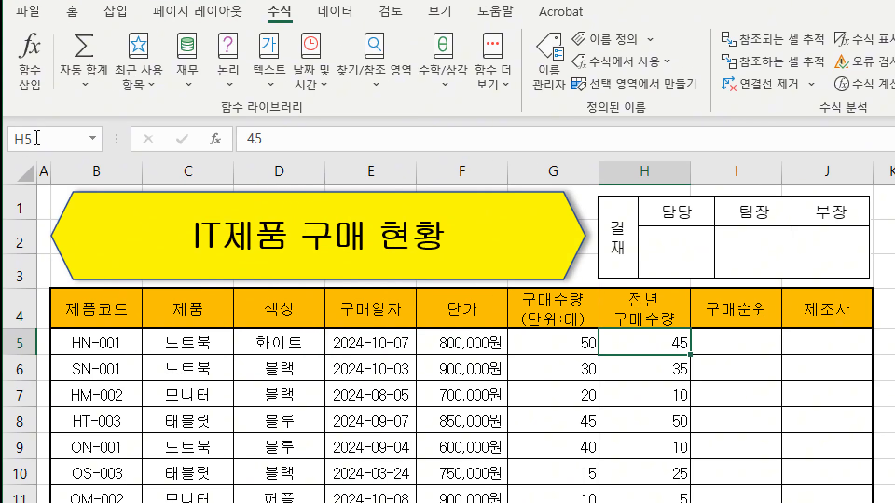
pyautogui.click(648, 312)
pyautogui.click(655, 350)
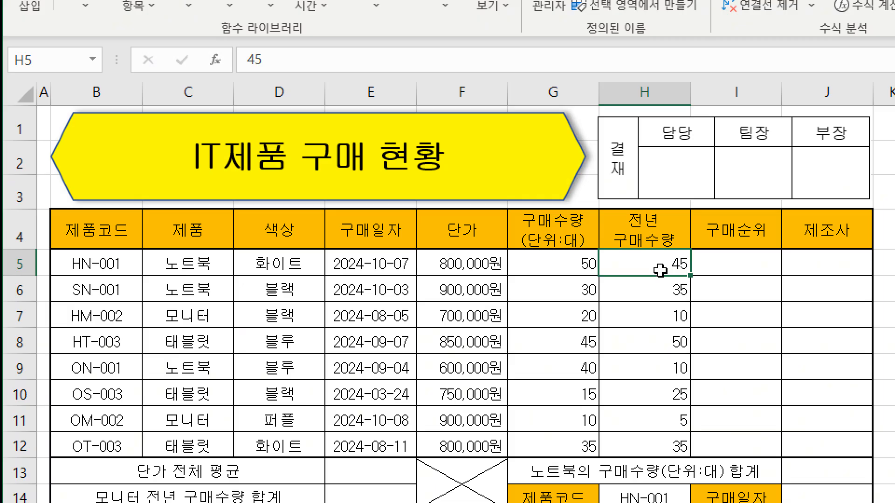
pyautogui.moveTo(659, 270); pyautogui.dragTo(679, 438)
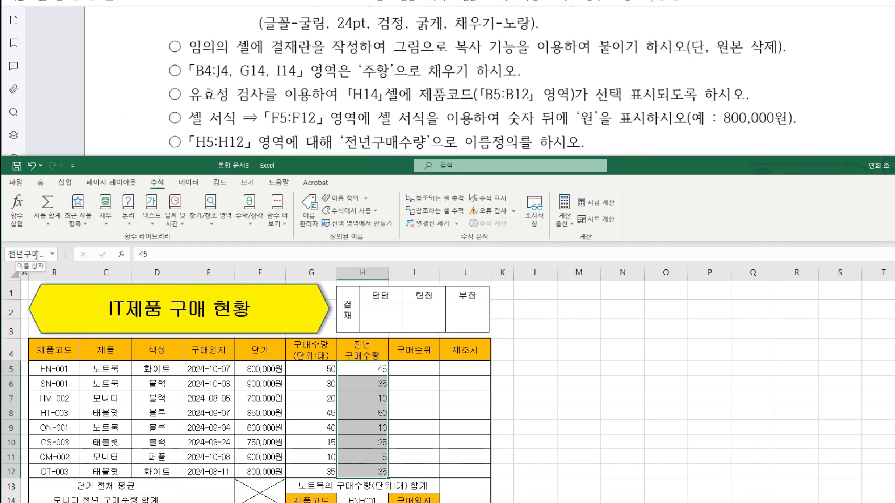
pyautogui.click(473, 421)
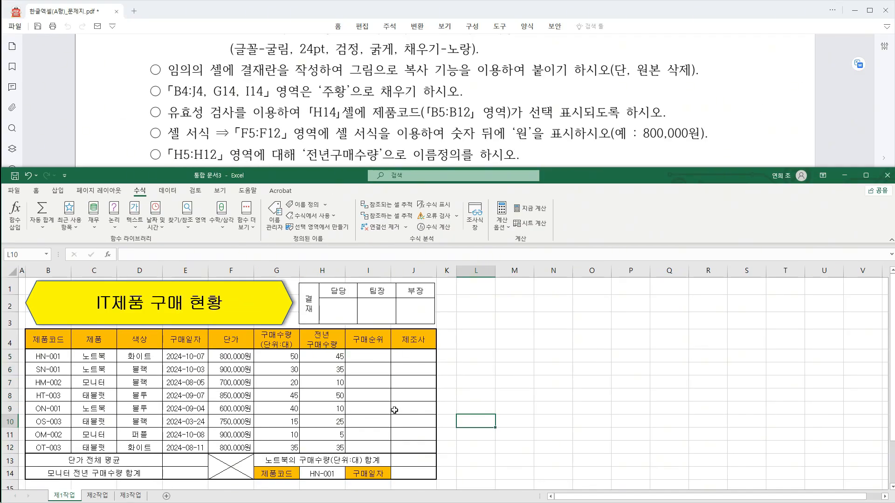
# Select cell I5 and examine the PDF's requirement (1) for the 구매순위 column and the quantities it ranks.
pyautogui.click(368, 356)
pyautogui.scroll(-5, 670, 114)
pyautogui.moveTo(644, 109); pyautogui.dragTo(675, 132)
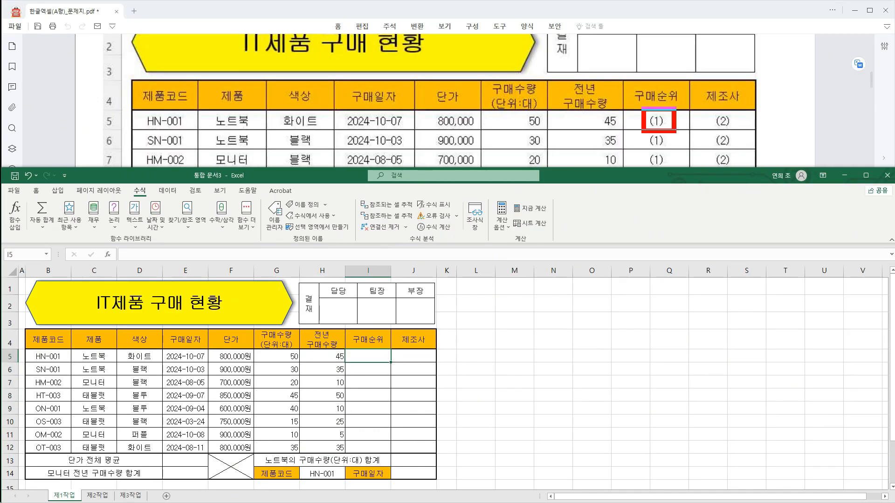
pyautogui.moveTo(361, 350); pyautogui.dragTo(378, 348)
pyautogui.press('Escape')
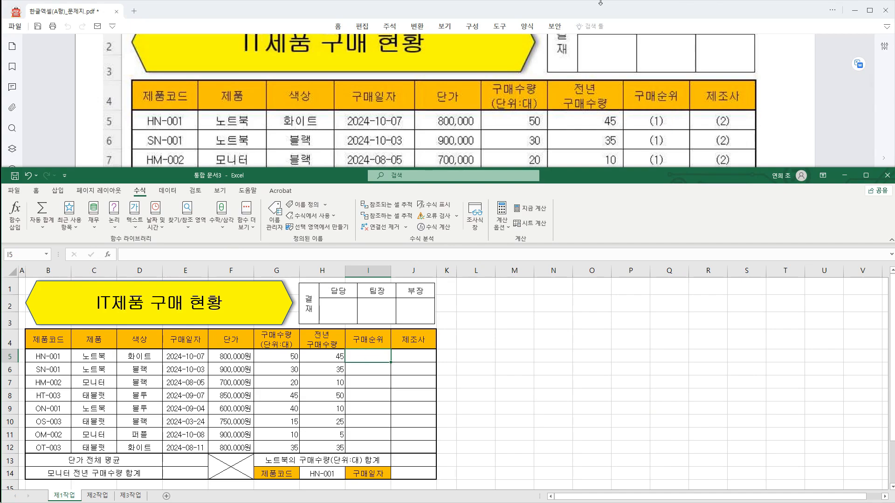
pyautogui.hotkey('ctrl', '2')
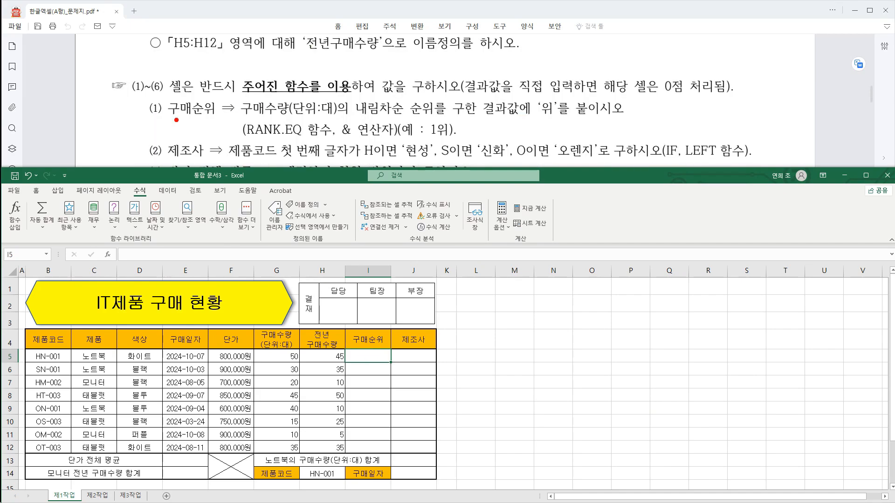
pyautogui.moveTo(177, 120); pyautogui.dragTo(211, 122)
pyautogui.moveTo(256, 120); pyautogui.dragTo(330, 119)
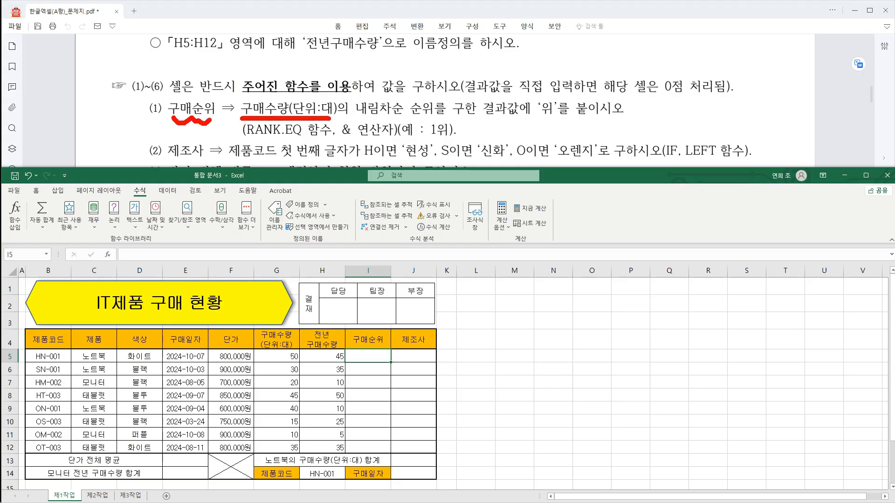
pyautogui.moveTo(397, 119); pyautogui.dragTo(403, 95)
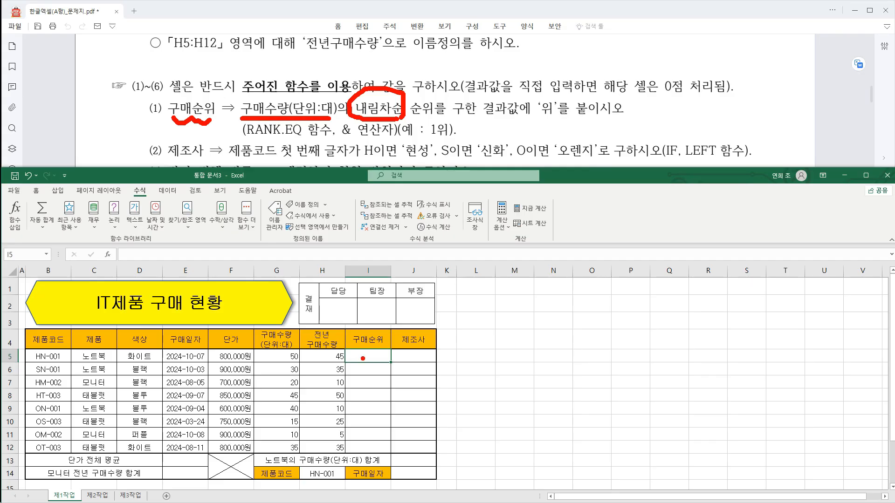
pyautogui.press('Escape')
pyautogui.moveTo(253, 349)
pyautogui.mouseDown()
pyautogui.moveTo(302, 418)
pyautogui.moveTo(301, 455)
pyautogui.mouseUp()
pyautogui.moveTo(291, 361); pyautogui.dragTo(394, 341)
pyautogui.press('Escape')
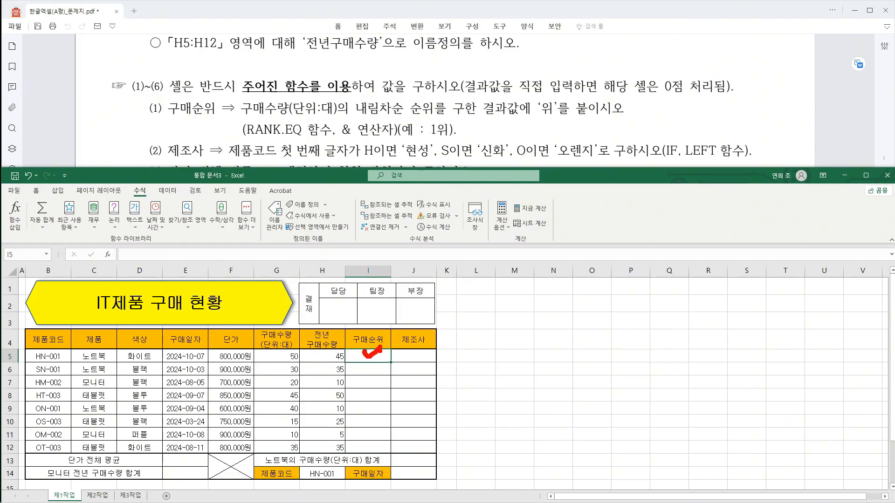
pyautogui.press('Escape')
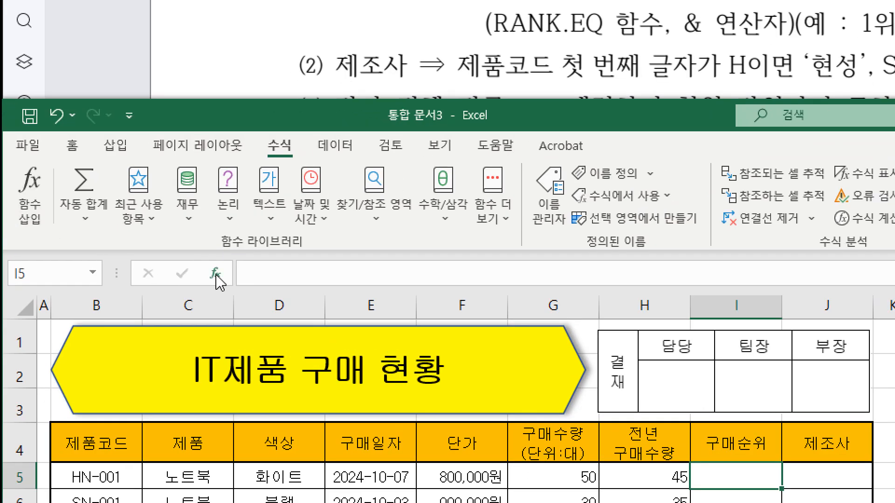
# Start inserting a function in I5, search for rank, and choose RANK.EQ.
pyautogui.click(216, 274)
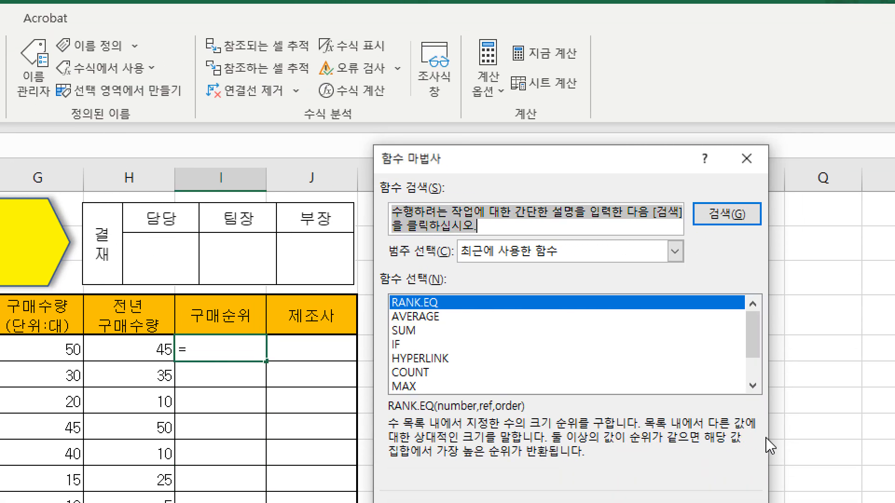
pyautogui.write('ra')
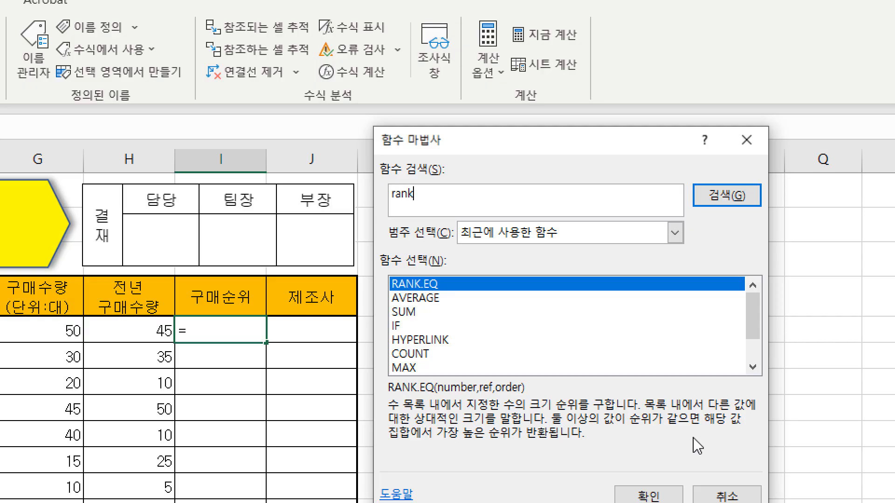
pyautogui.write('nk')
pyautogui.press('Return')
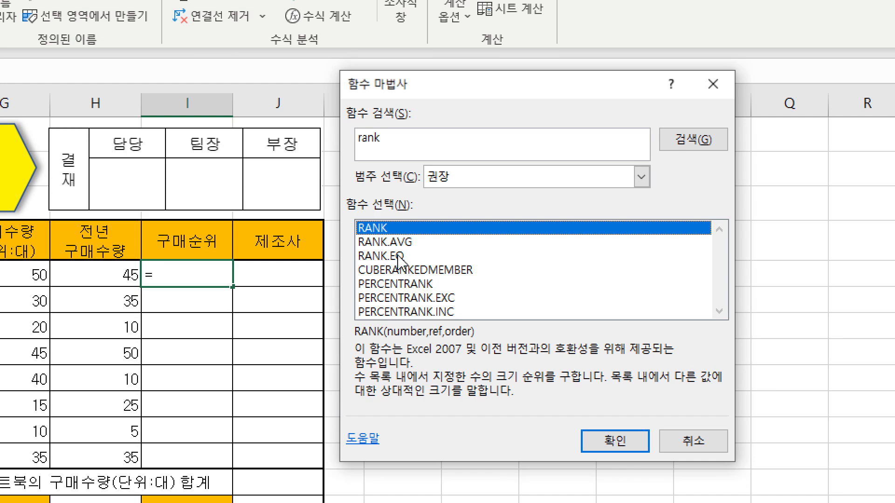
pyautogui.doubleClick(398, 257)
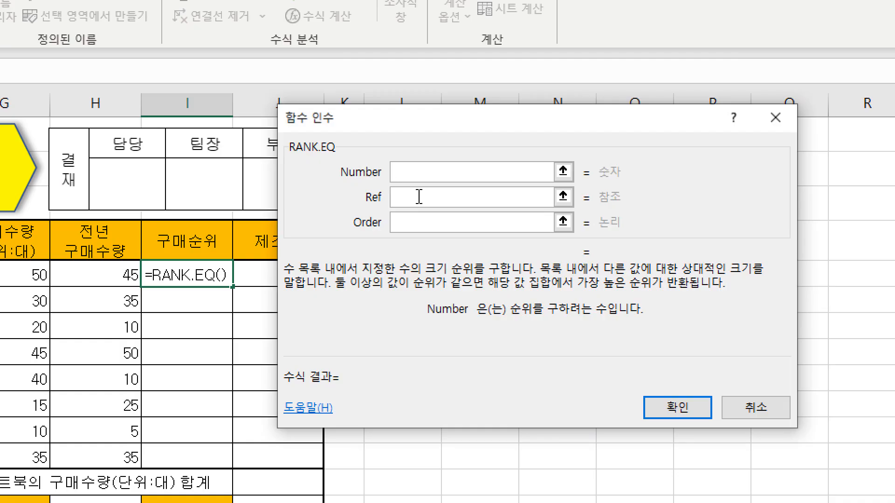
# Set the RANK.EQ arguments to Number G5 and Ref $G$5:$G$12, leave Order empty, and apply the function.
pyautogui.click(403, 176)
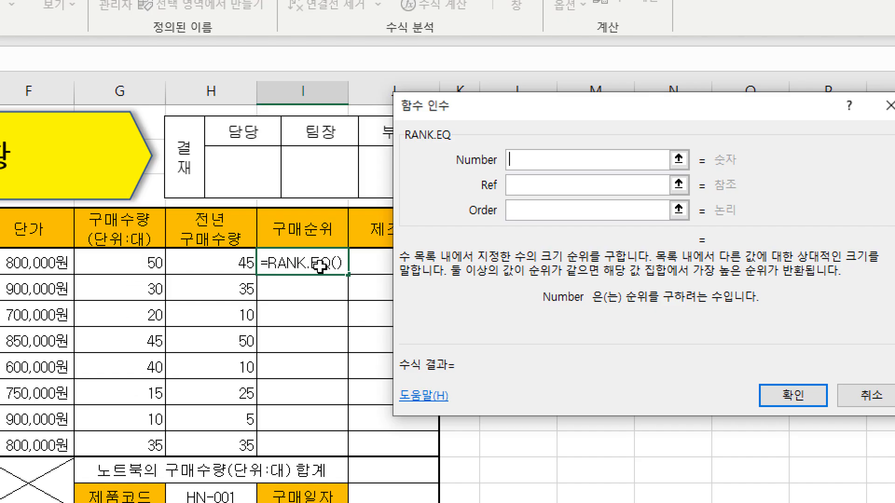
pyautogui.click(129, 265)
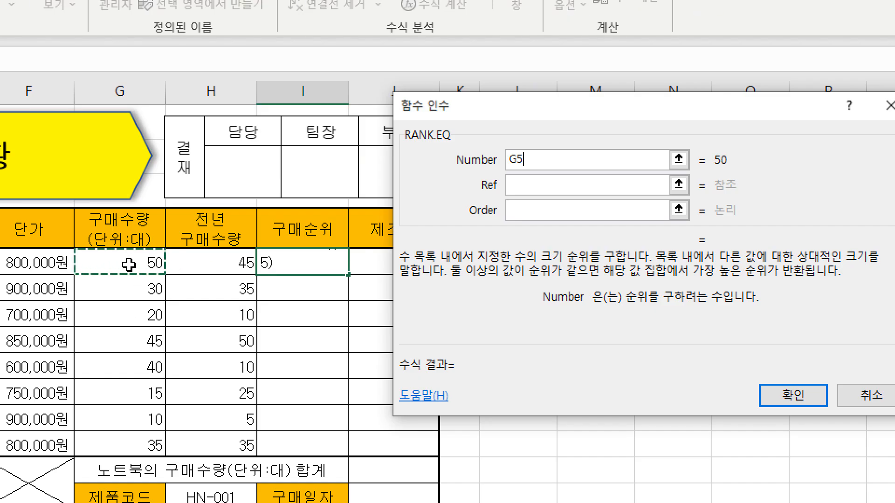
pyautogui.click(526, 183)
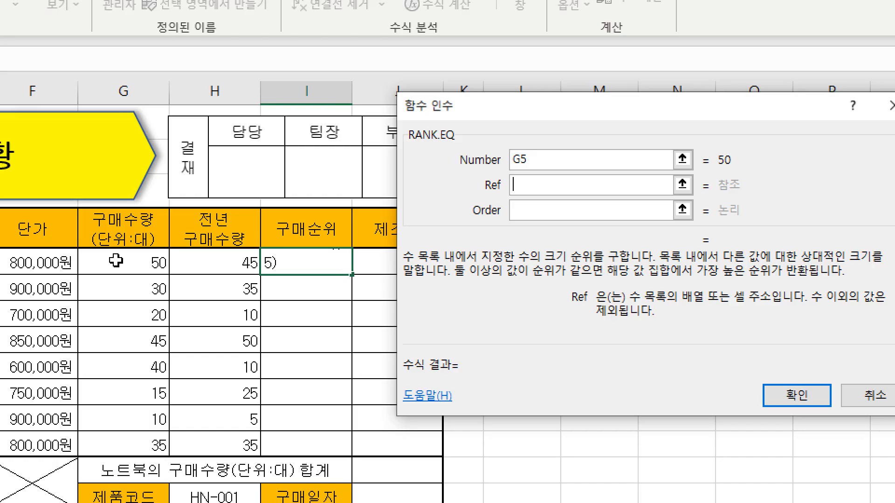
pyautogui.moveTo(109, 262); pyautogui.dragTo(135, 441)
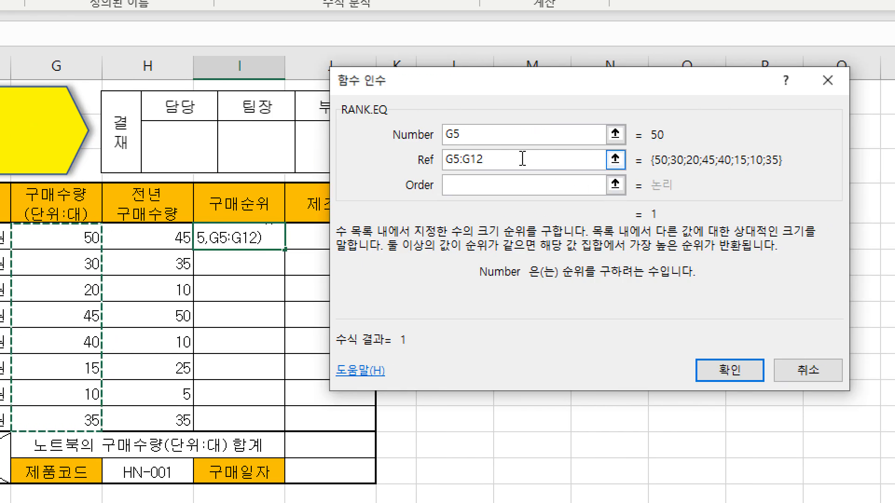
pyautogui.press('F4')
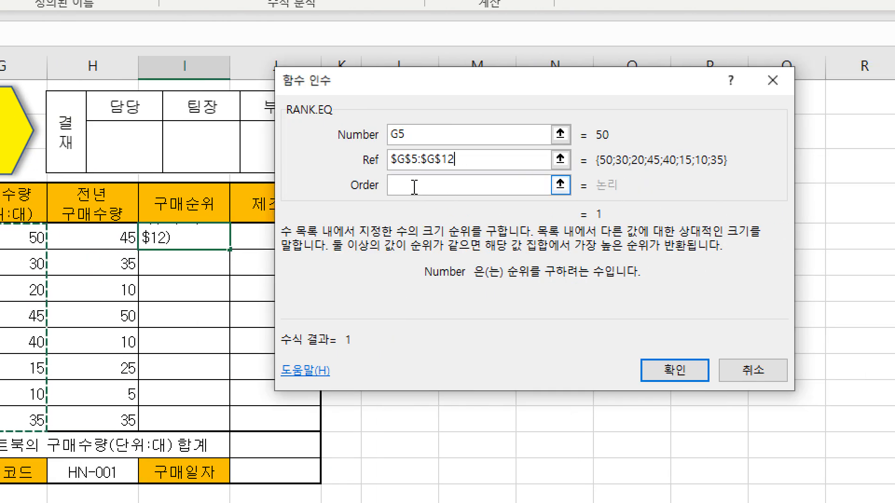
pyautogui.click(415, 187)
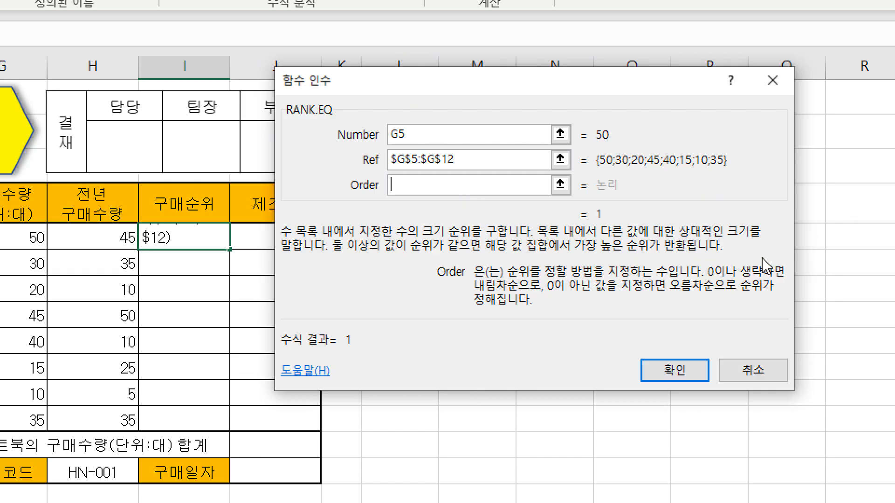
pyautogui.click(681, 373)
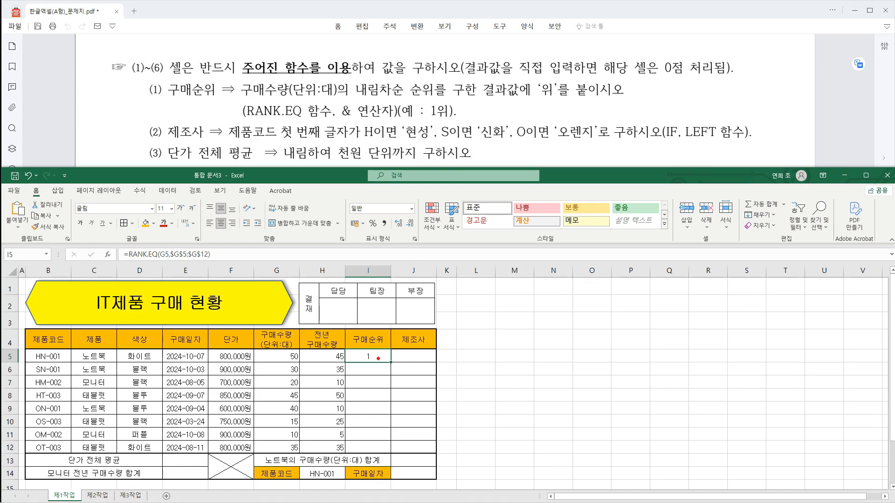
# Append &"위" to the RANK.EQ formula in I5 as the PDF requires.
pyautogui.moveTo(378, 358); pyautogui.dragTo(411, 339)
pyautogui.moveTo(336, 98); pyautogui.dragTo(362, 121)
pyautogui.moveTo(426, 99)
pyautogui.mouseDown()
pyautogui.moveTo(454, 122)
pyautogui.moveTo(461, 108)
pyautogui.mouseUp()
pyautogui.click(216, 254)
pyautogui.write('&')
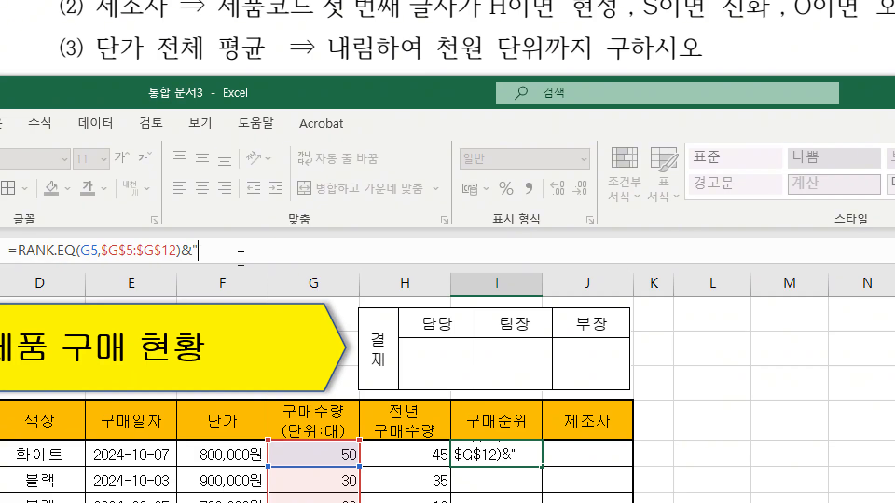
pyautogui.write('"우')
pyautogui.write('"')
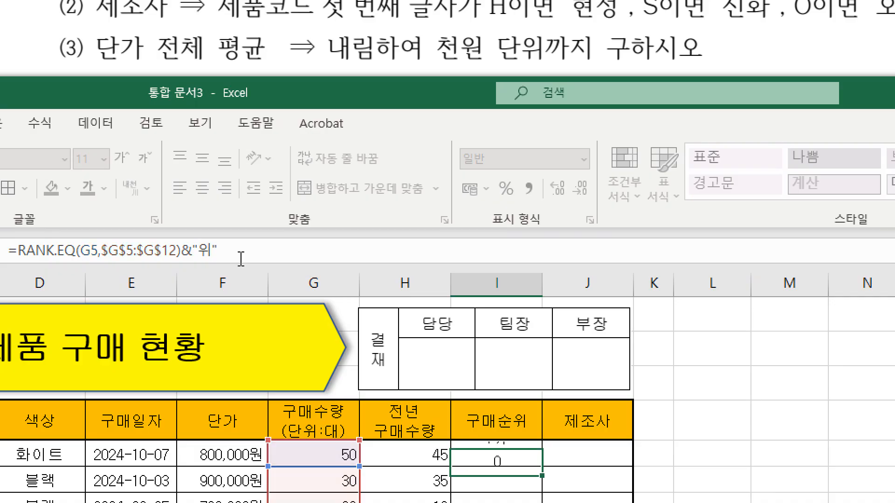
pyautogui.hotkey('ctrl', 'Return')
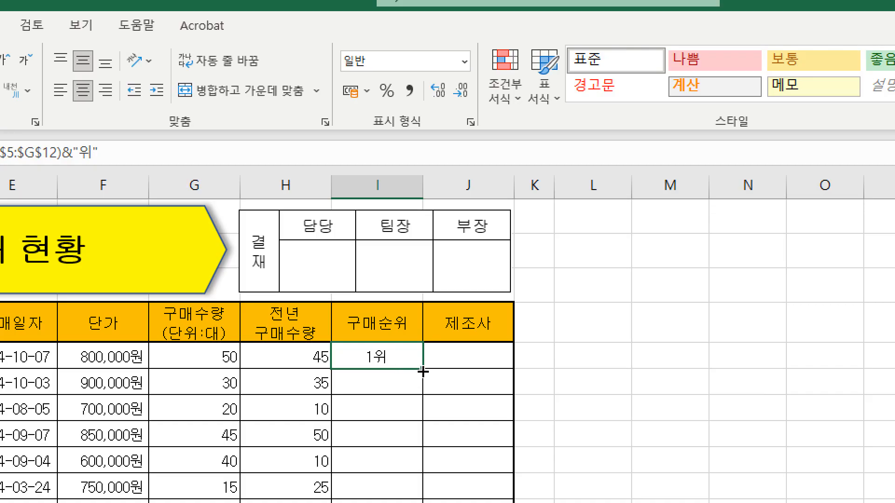
# Fill the 구매순위 formula from I5 down to I12, using the fill-without-formatting option.
pyautogui.moveTo(423, 370); pyautogui.dragTo(426, 502)
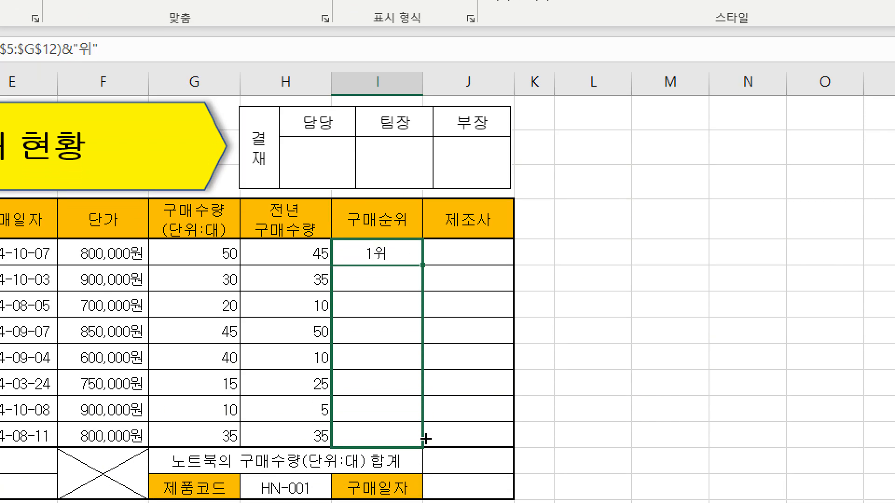
pyautogui.moveTo(425, 439); pyautogui.dragTo(424, 438)
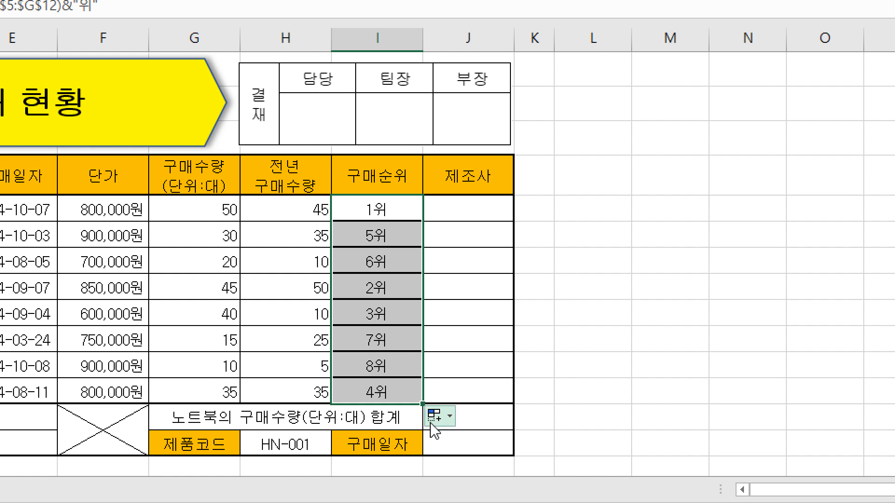
pyautogui.click(444, 420)
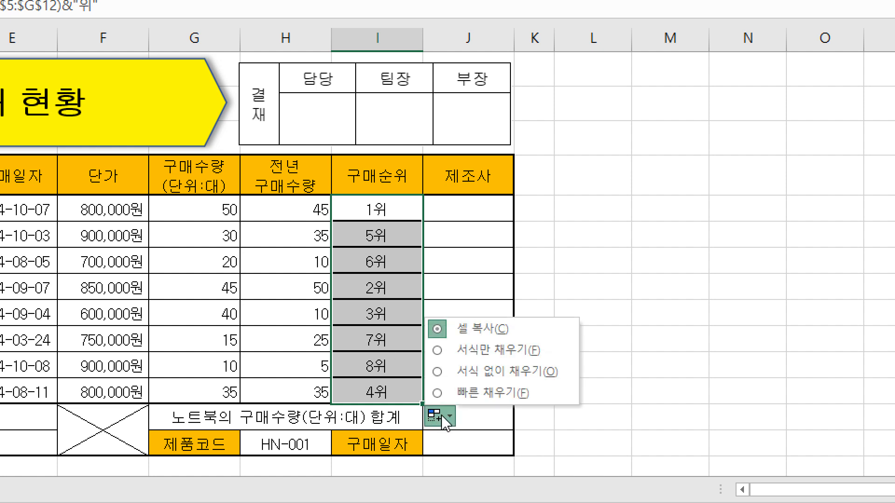
pyautogui.click(489, 373)
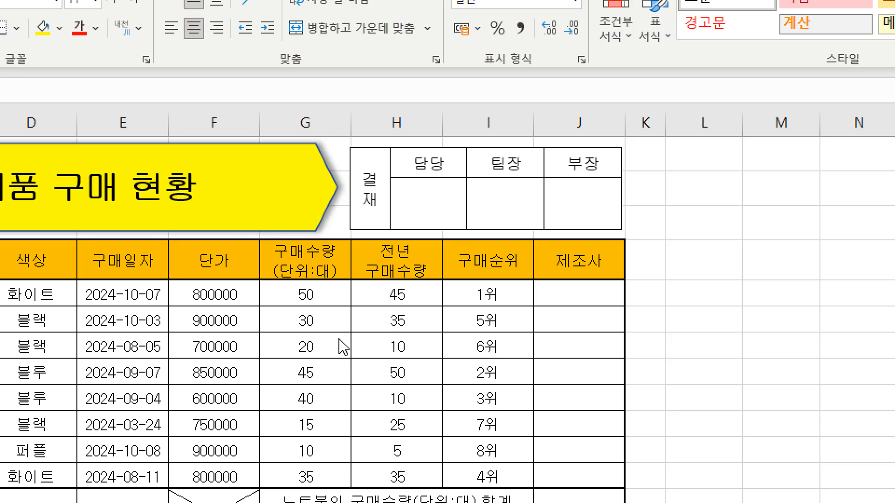
# Start inserting a function in J5, search for if, and choose IF.
pyautogui.click(573, 298)
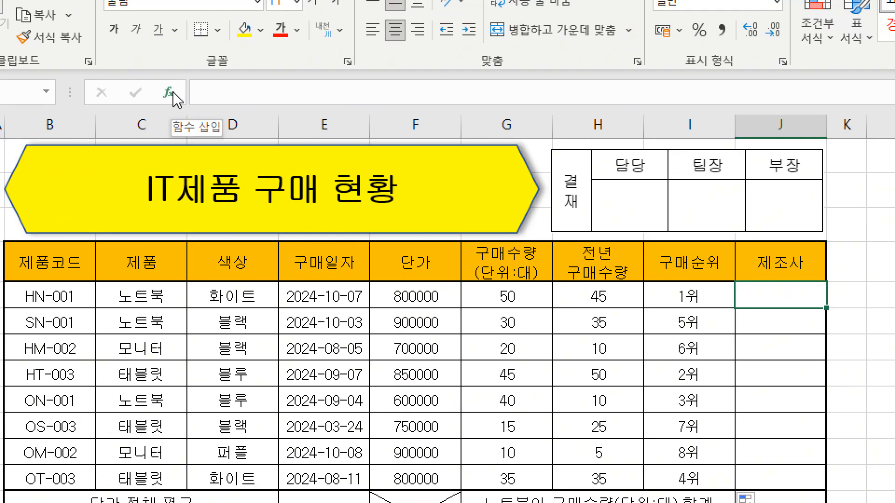
pyautogui.click(172, 92)
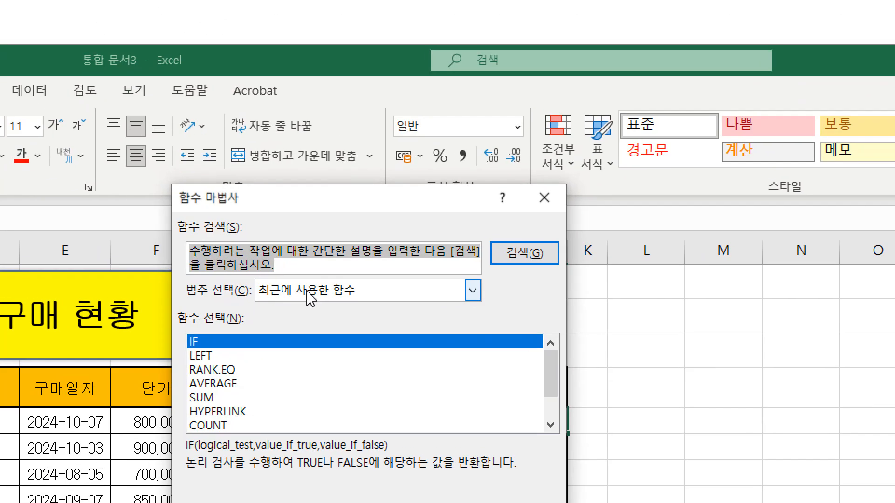
pyautogui.write('if')
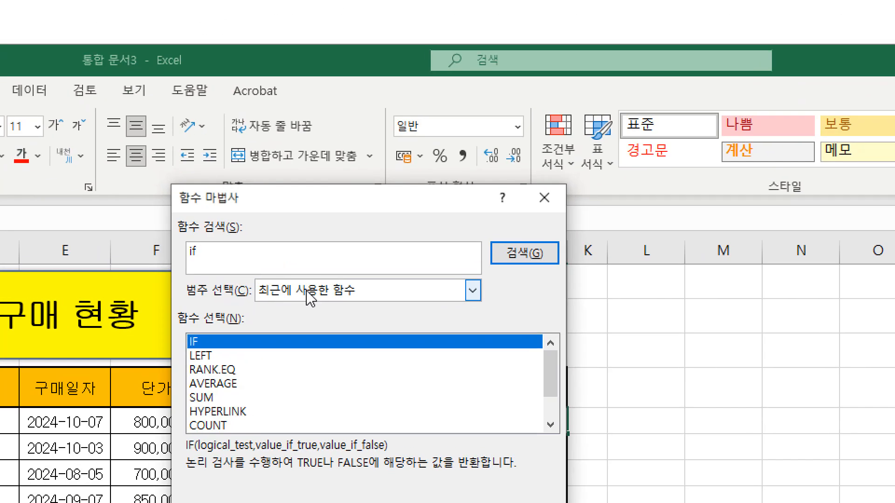
pyautogui.press('Return')
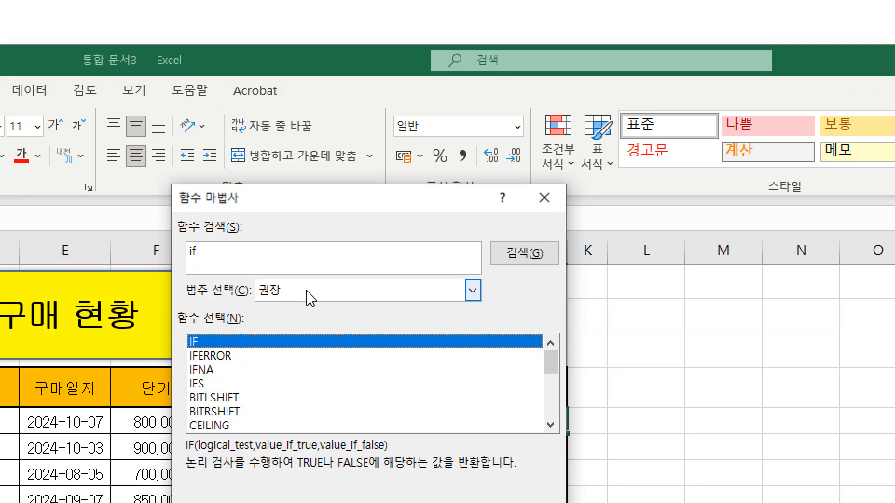
pyautogui.doubleClick(205, 342)
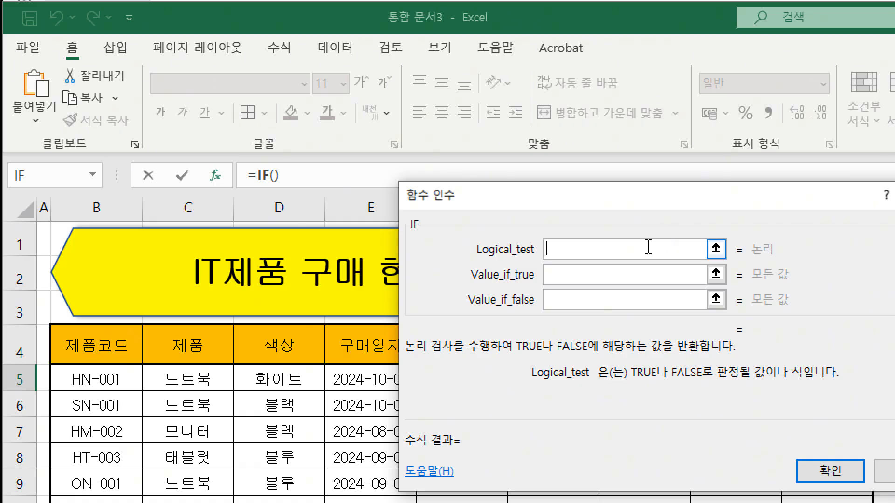
# Nest a LEFT function in the IF's Logical_test, with Text B5 and Num_chars 1.
pyautogui.write('left')
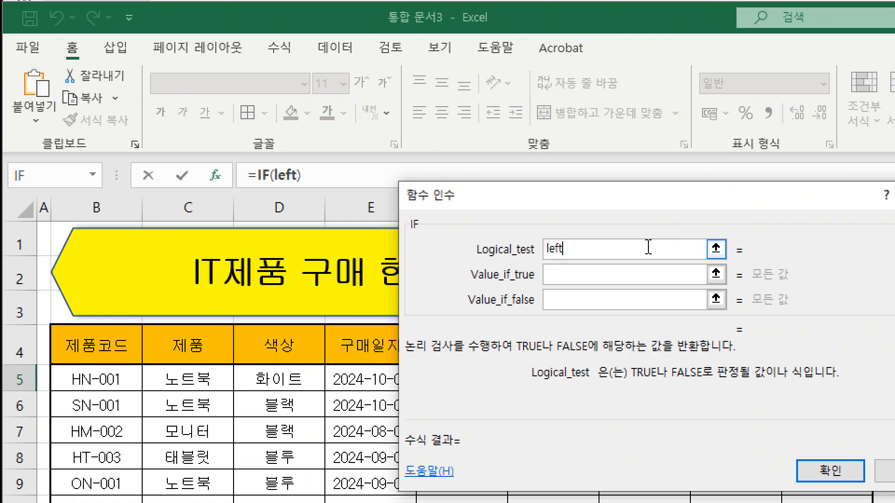
pyautogui.write('(')
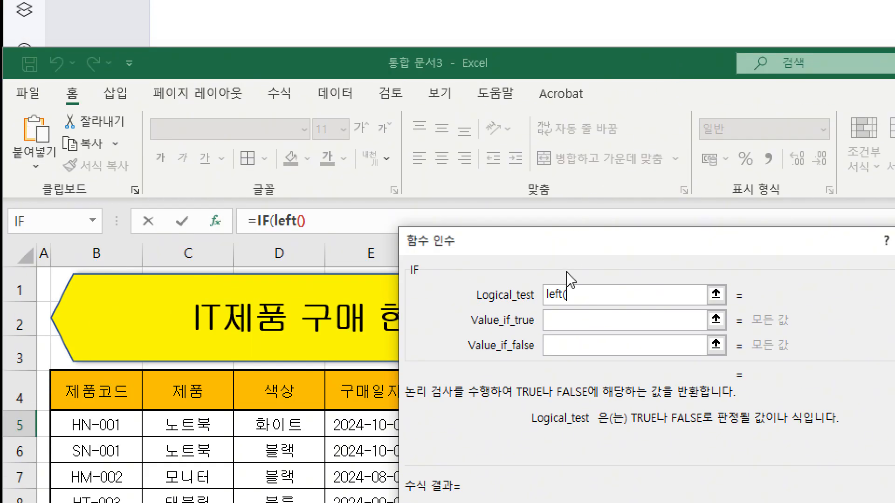
pyautogui.click(285, 220)
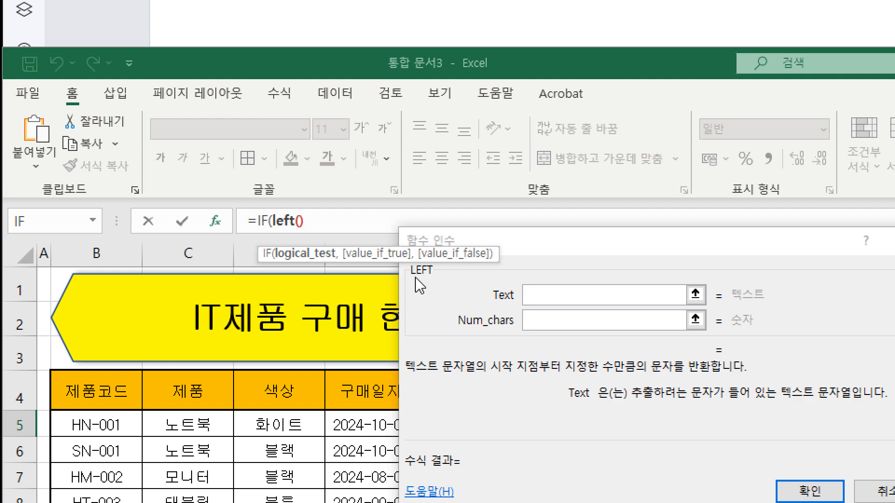
pyautogui.click(546, 296)
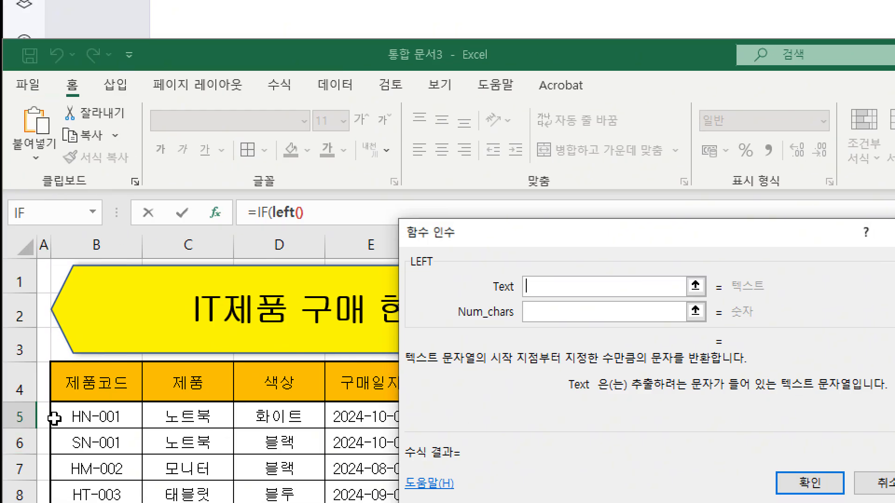
pyautogui.click(96, 417)
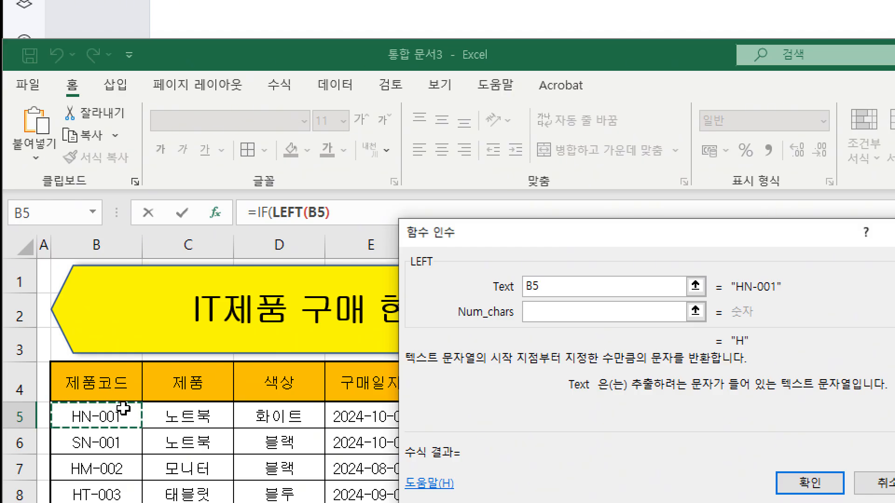
pyautogui.click(584, 312)
pyautogui.click(552, 312)
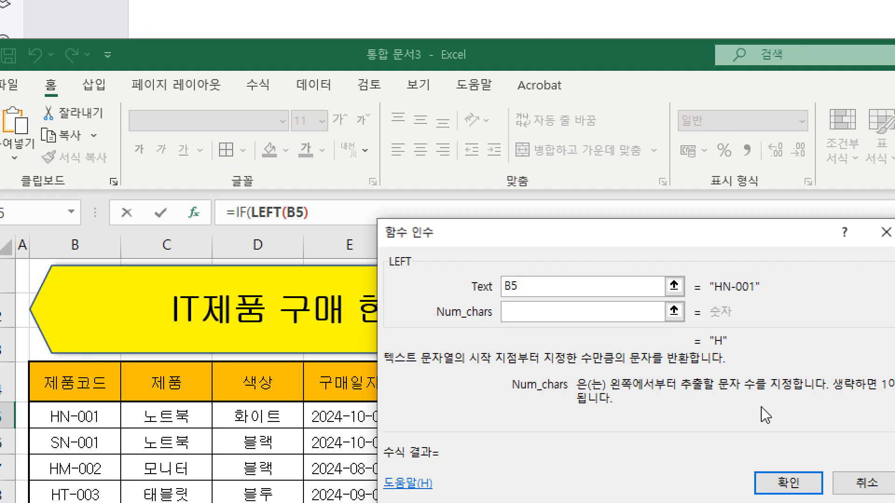
pyautogui.write('1')
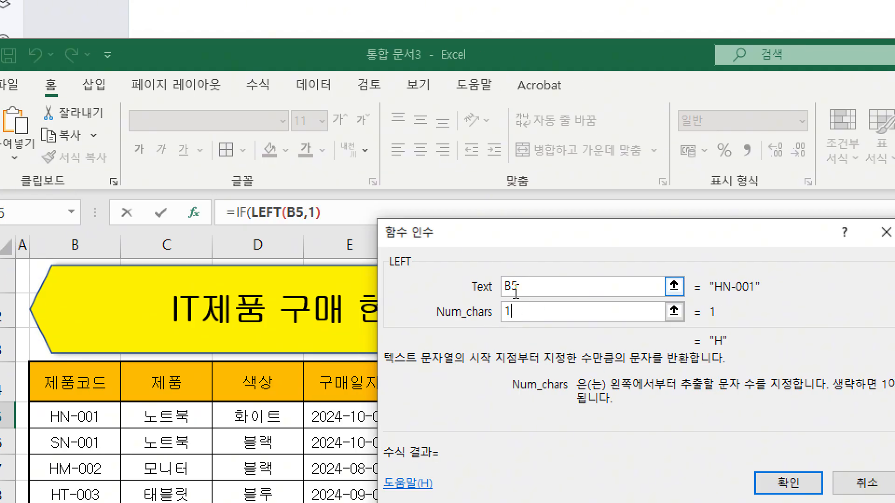
# Return to the outer IF's arguments and complete its Logical_test as LEFT(B5,1)="H".
pyautogui.click(240, 212)
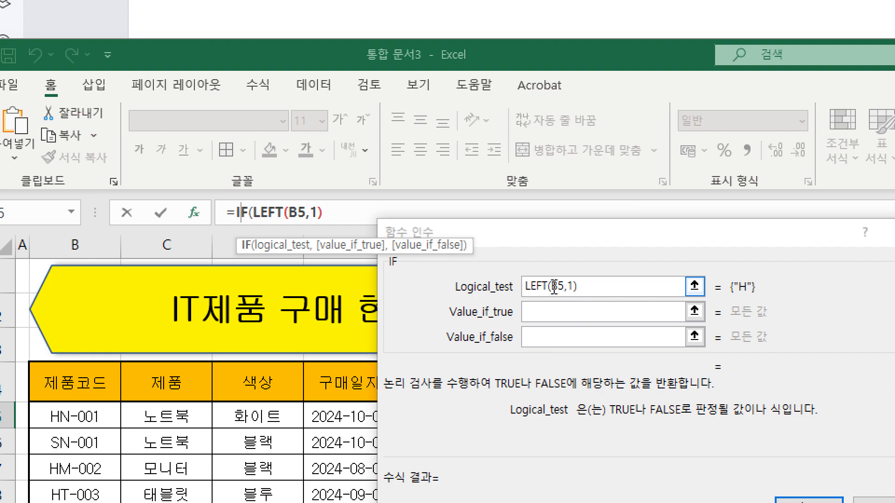
pyautogui.click(612, 293)
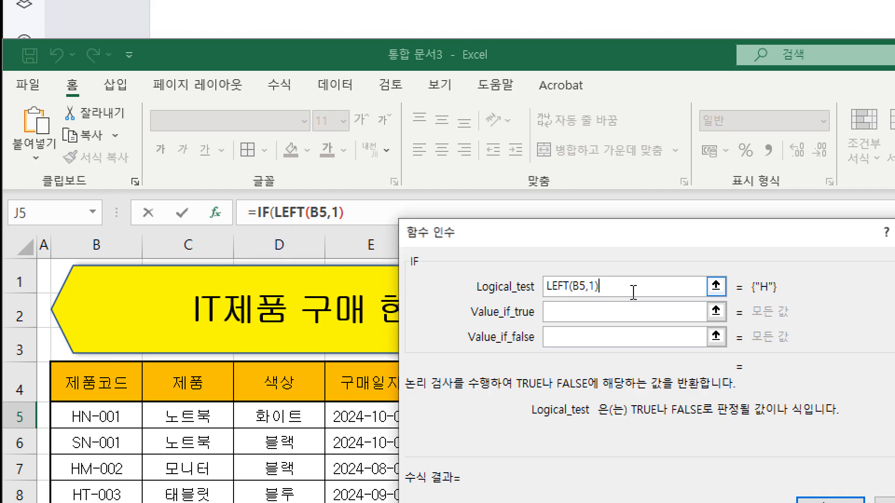
pyautogui.write('="H')
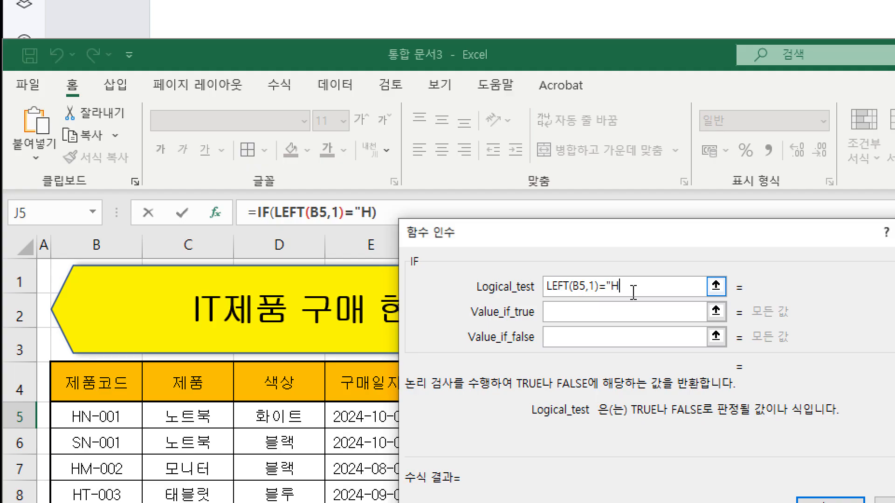
pyautogui.write('"')
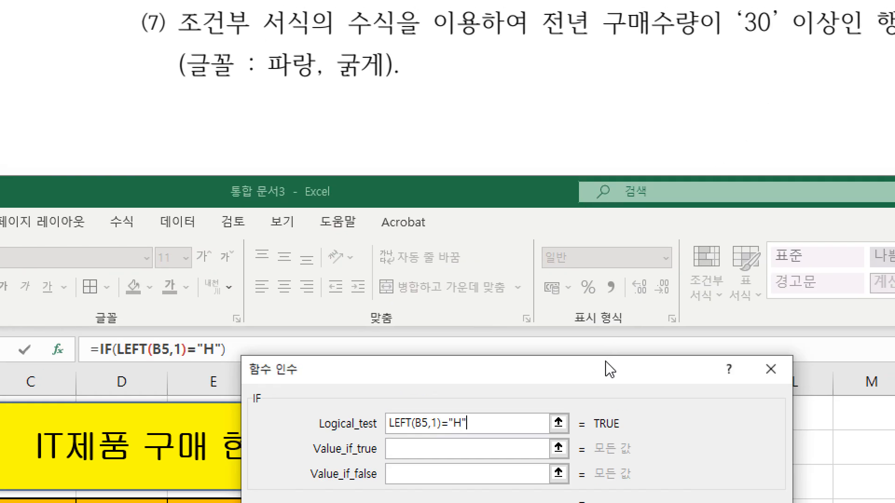
# Move the arguments dialog clear of the formula bar and set the IF's Value_if_true to 현성.
pyautogui.moveTo(758, 238); pyautogui.dragTo(774, 30)
pyautogui.press('Tab')
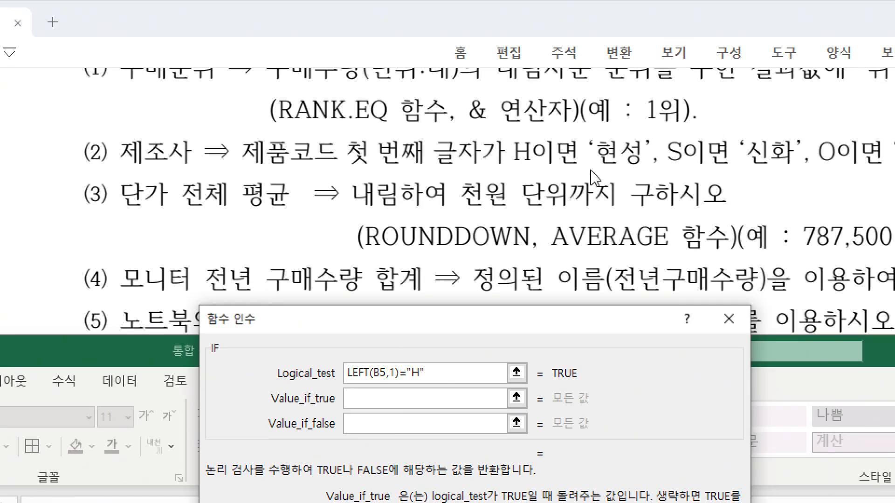
pyautogui.write('ㅎ')
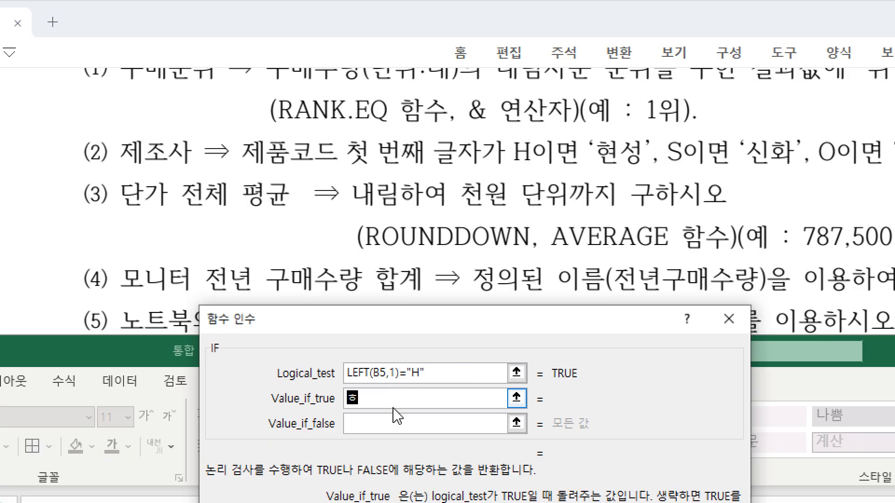
pyautogui.write('성')
pyautogui.click(377, 424)
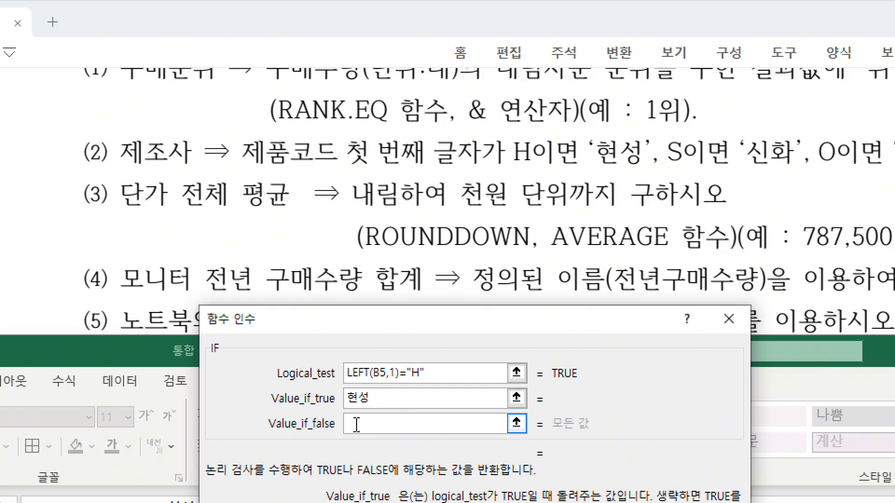
pyautogui.click(357, 424)
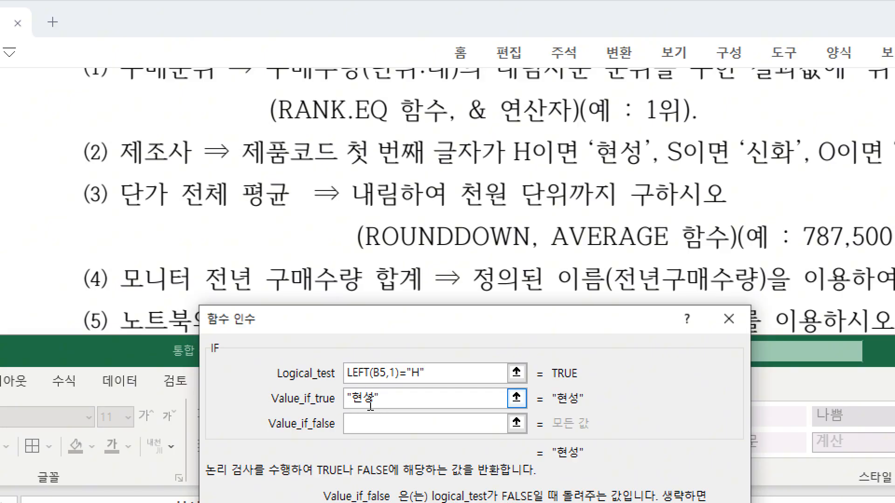
# Nest a second IF in the outer IF's Value_if_false and open the nested function's arguments.
pyautogui.click(368, 425)
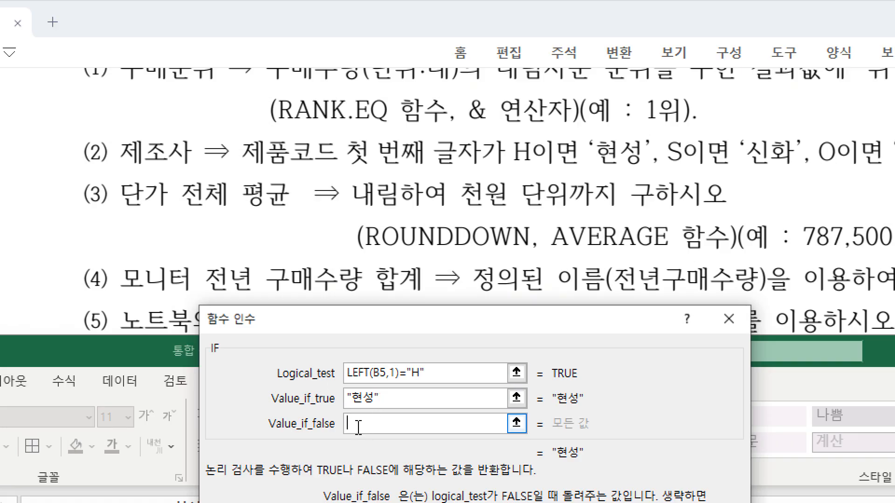
pyautogui.write('if(')
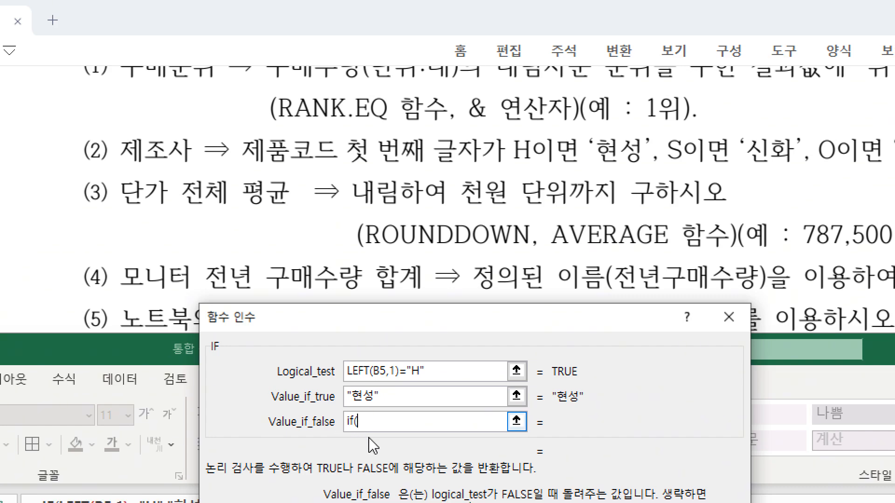
pyautogui.moveTo(380, 313); pyautogui.dragTo(335, 502)
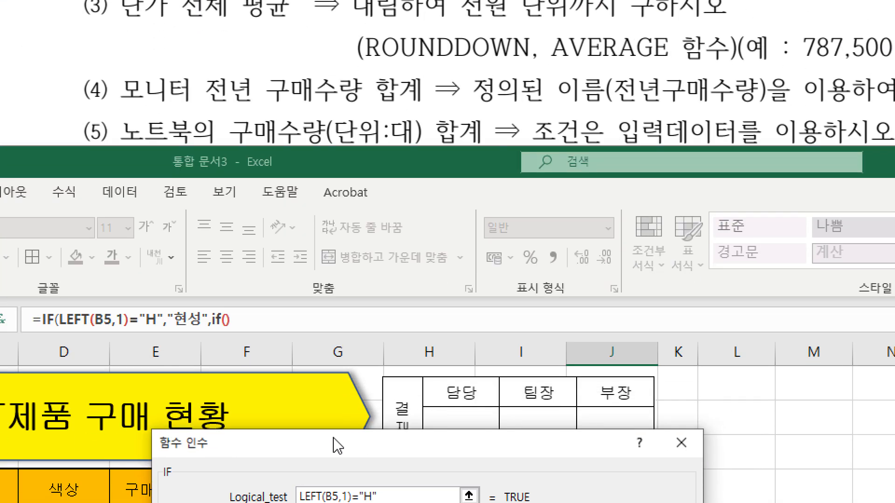
pyautogui.moveTo(338, 446); pyautogui.dragTo(334, 356)
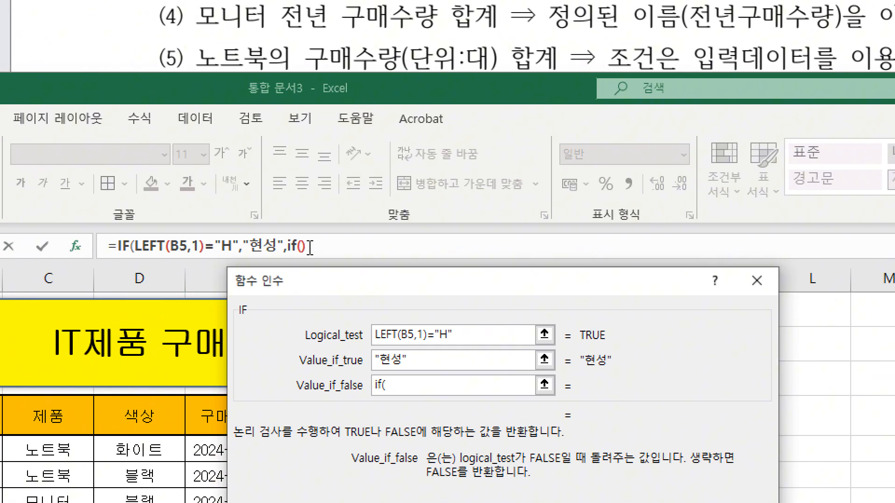
pyautogui.click(291, 247)
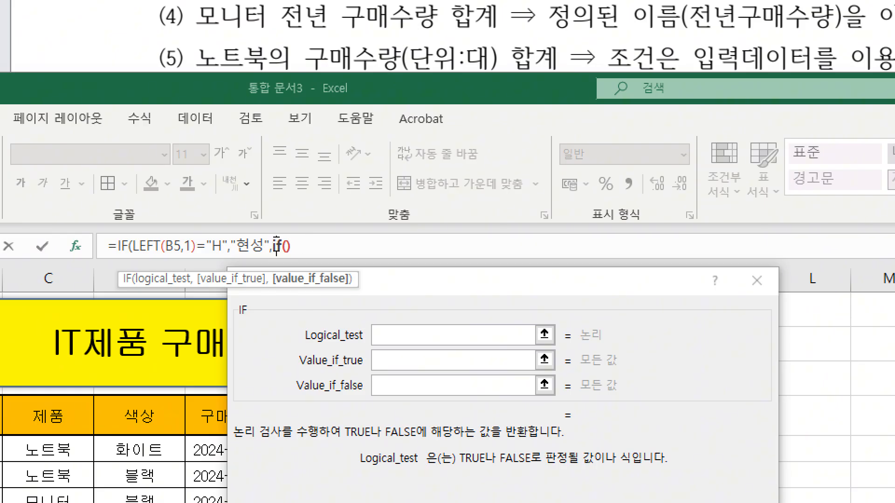
pyautogui.click(378, 336)
pyautogui.click(395, 336)
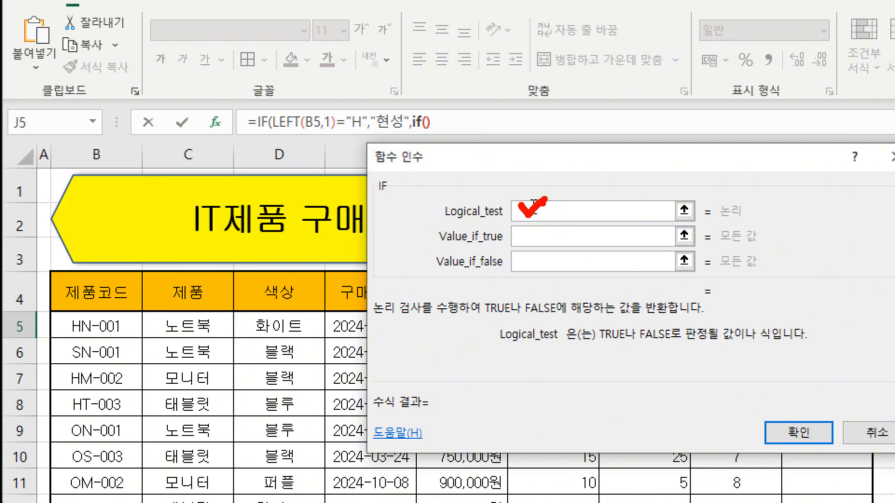
# Nest a LEFT function in the second IF's Logical_test, with Text B5 and Num_chars 1.
pyautogui.write('left(')
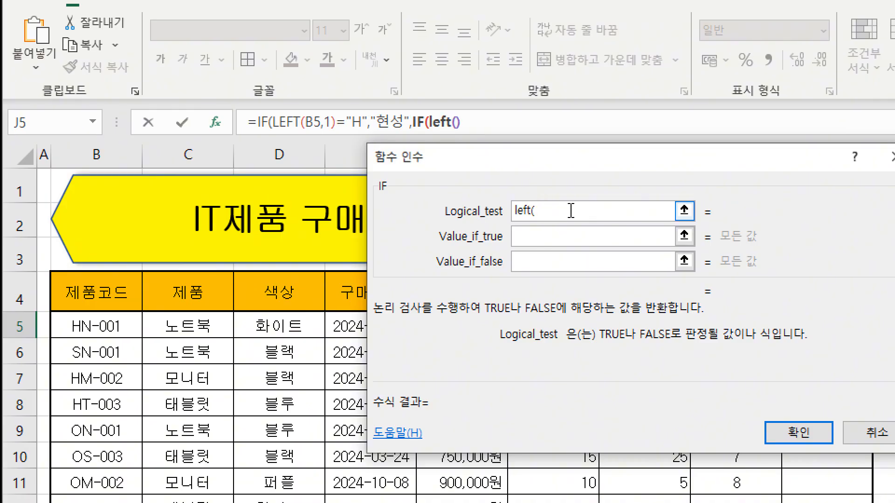
pyautogui.click(442, 122)
pyautogui.click(512, 210)
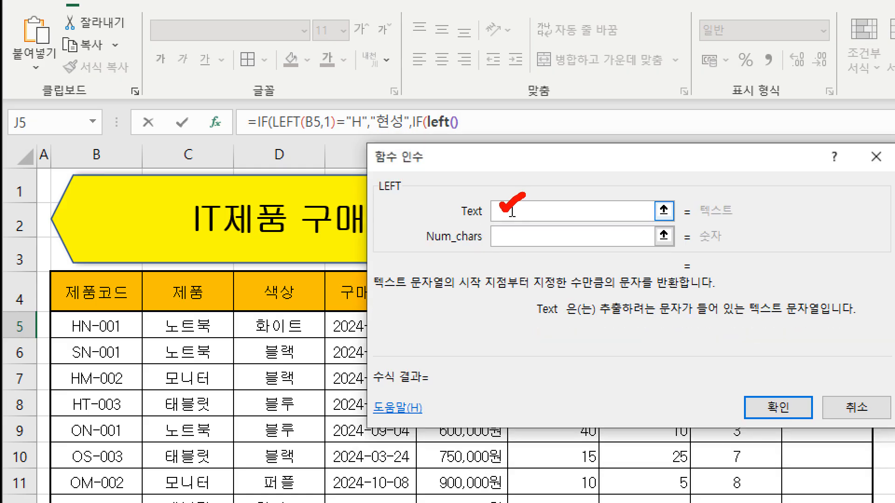
pyautogui.click(113, 323)
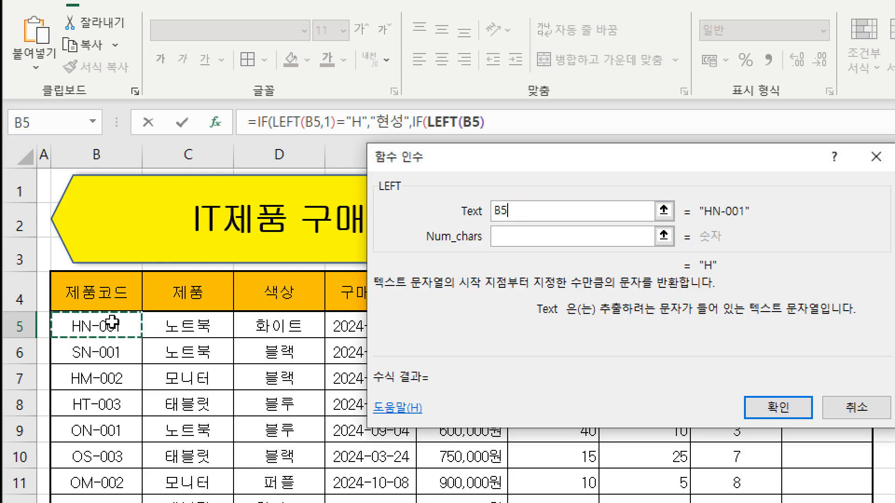
pyautogui.click(507, 236)
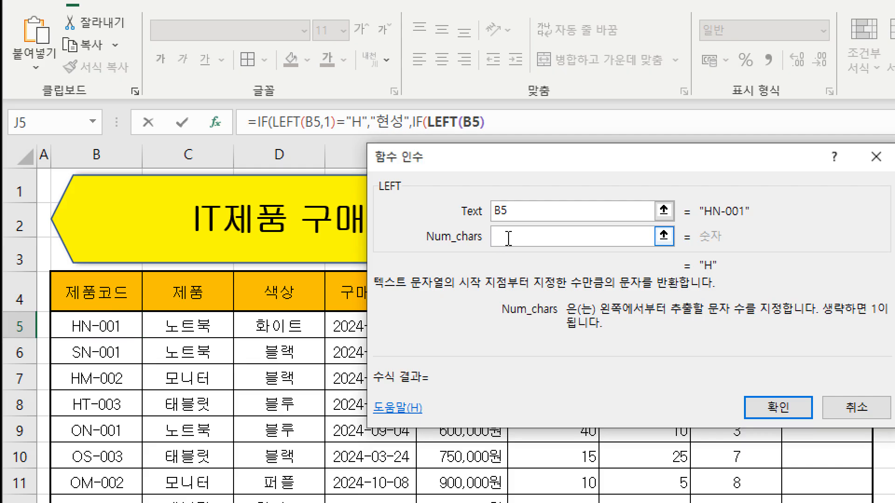
pyautogui.write('1')
# Return to the nested IF's arguments and complete its Logical_test as LEFT(B5,1)="S".
pyautogui.click(416, 122)
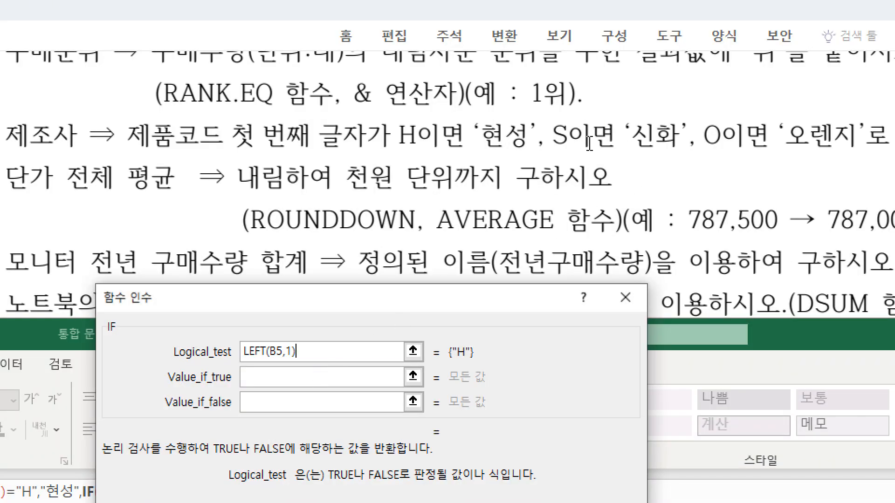
pyautogui.write('="S"')
# Set the nested IF's Value_if_true to 신화 and its Value_if_false to 오렌지.
pyautogui.click(281, 377)
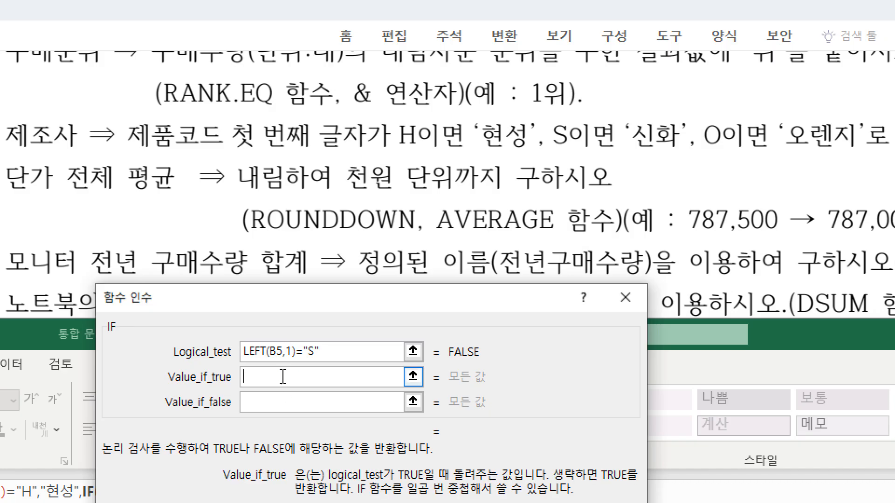
pyautogui.write('ㅅ')
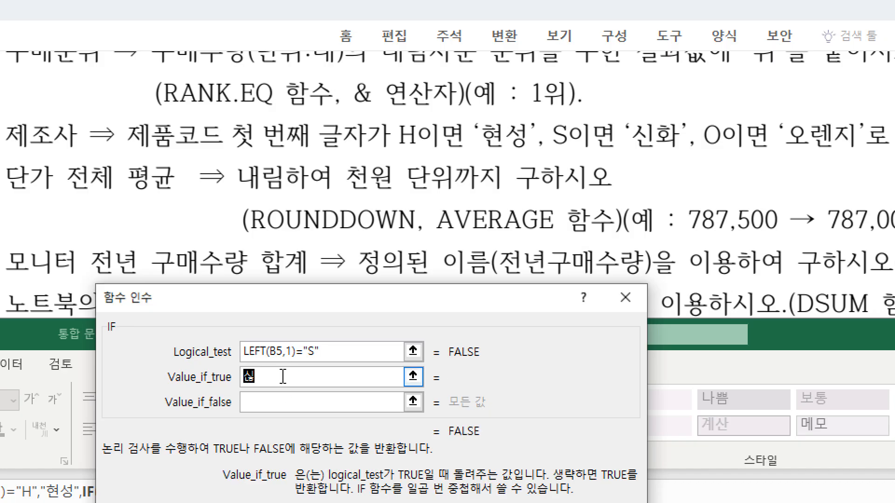
pyautogui.write('화')
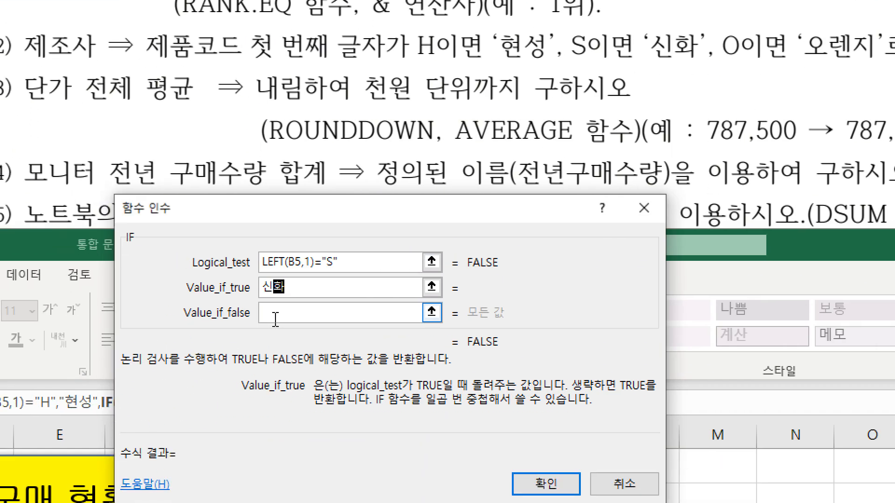
pyautogui.click(277, 319)
pyautogui.write('오렌지')
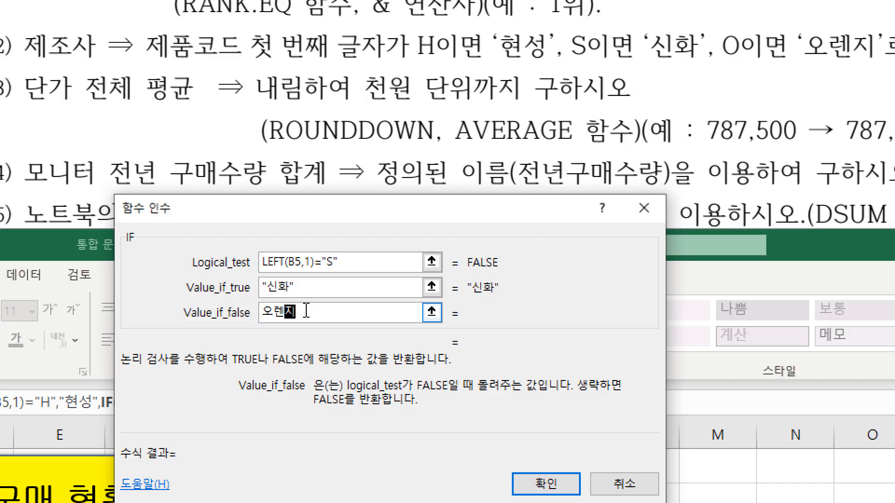
pyautogui.click(303, 287)
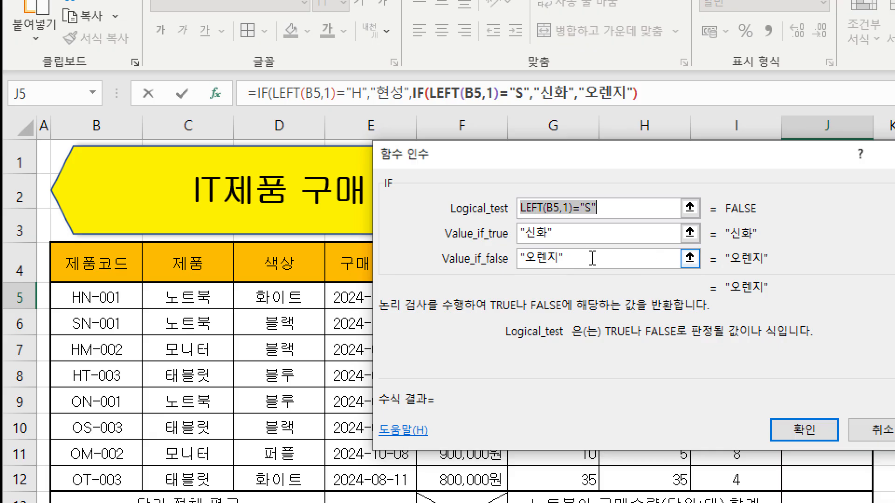
# Examine the parenthesis pairs of both IF and LEFT functions in the J5 formula, checking that each function is closed.
pyautogui.click(260, 93)
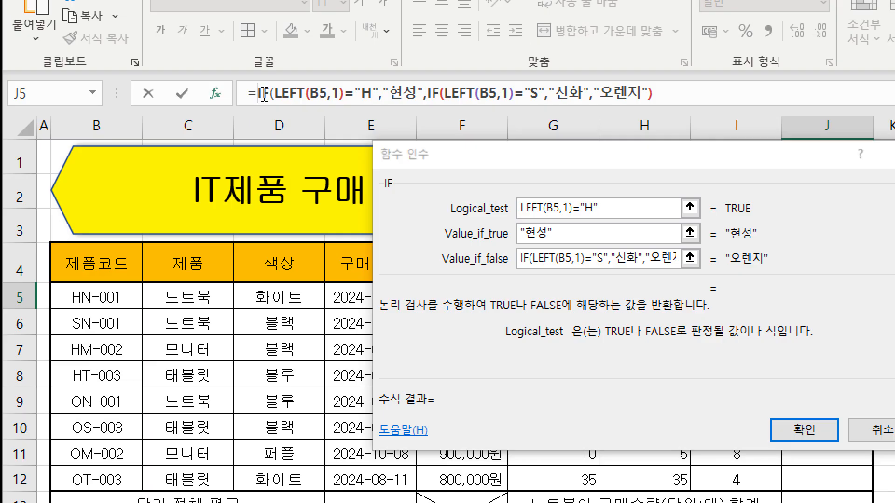
pyautogui.click(262, 93)
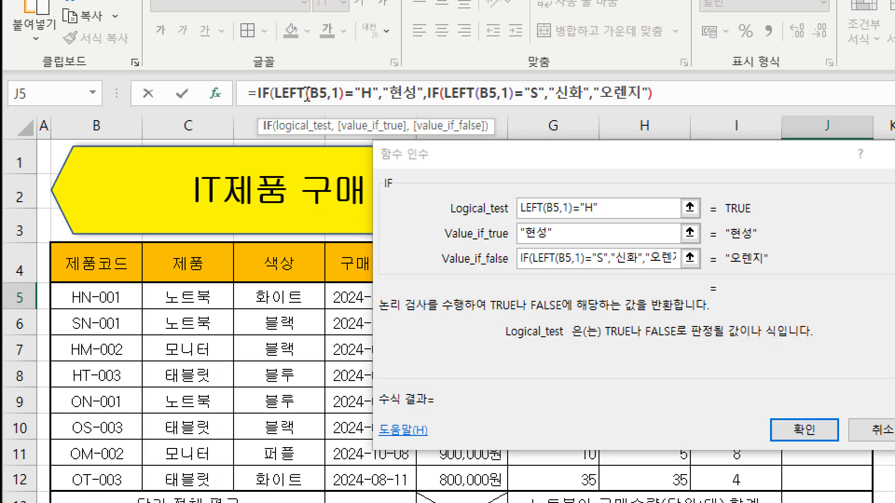
pyautogui.click(329, 94)
pyautogui.moveTo(304, 94); pyautogui.dragTo(343, 93)
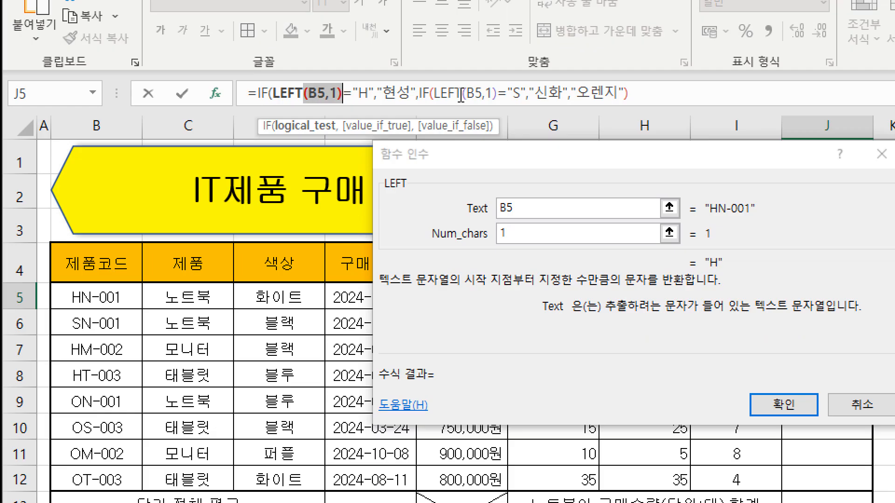
pyautogui.moveTo(454, 93); pyautogui.dragTo(497, 93)
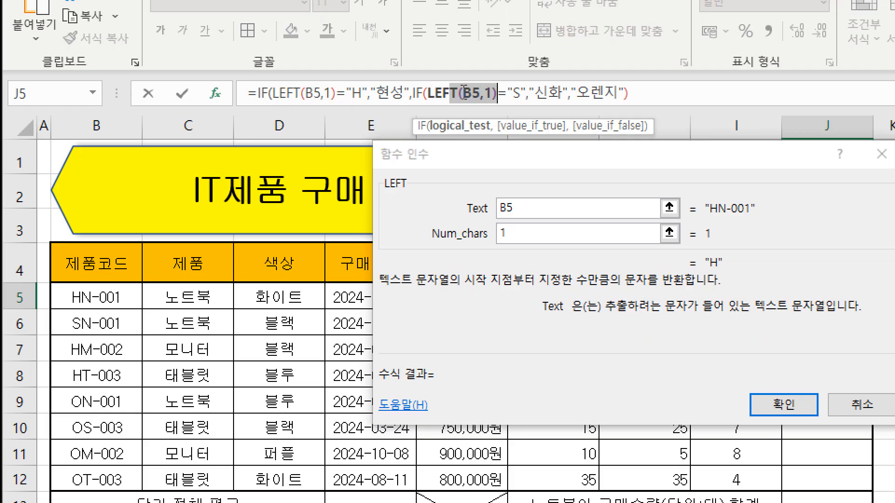
pyautogui.click(422, 88)
pyautogui.click(629, 95)
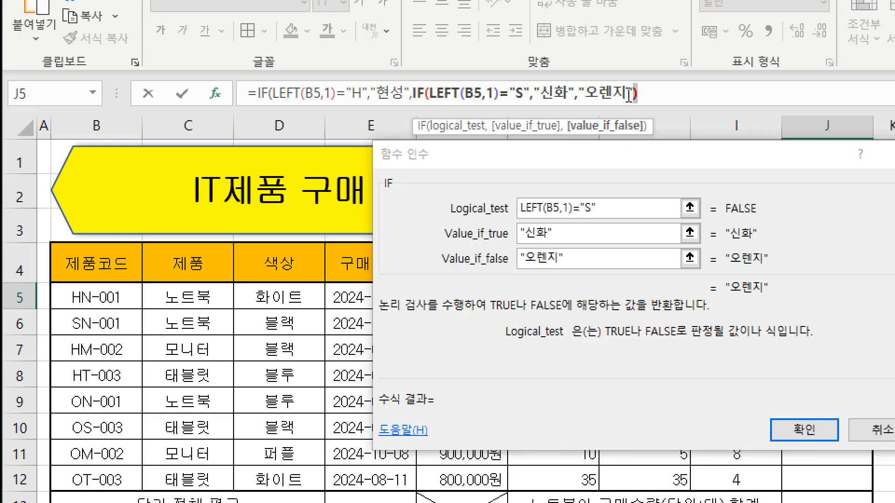
pyautogui.click(270, 94)
# Add the outer IF's closing parenthesis at the end of the J5 formula and enter the formula.
pyautogui.click(670, 94)
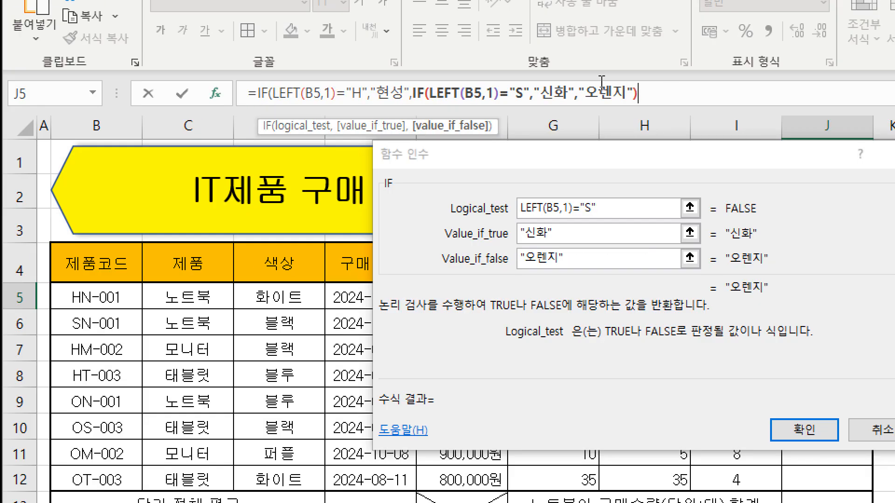
pyautogui.click(654, 94)
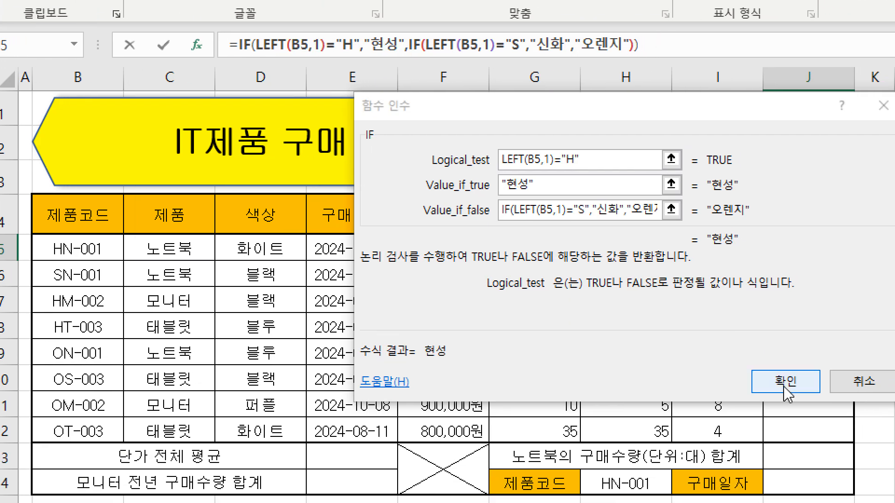
pyautogui.click(804, 429)
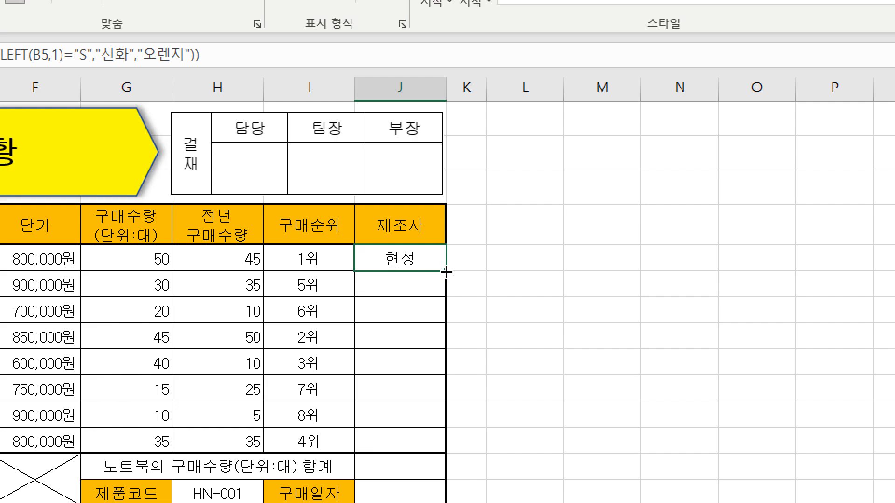
# Fill the 제조사 formula from J5 down to J12 without formatting (서식 없이 채우기).
pyautogui.moveTo(447, 273); pyautogui.dragTo(436, 449)
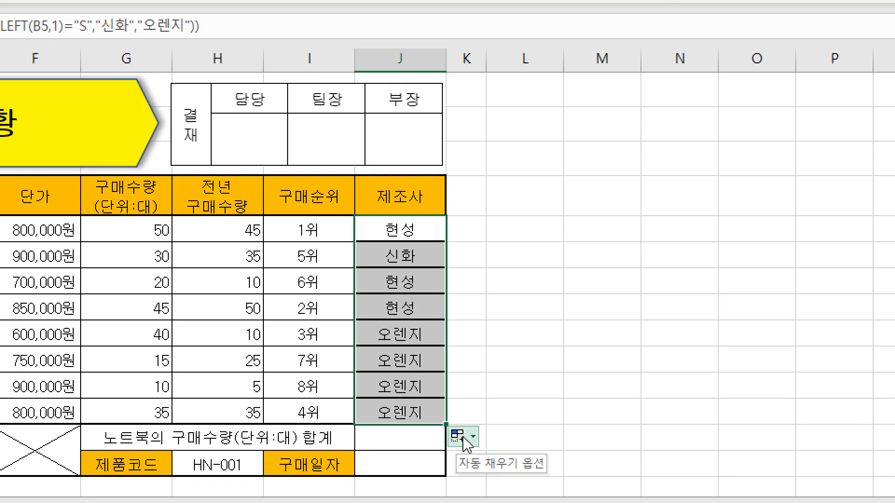
pyautogui.click(467, 454)
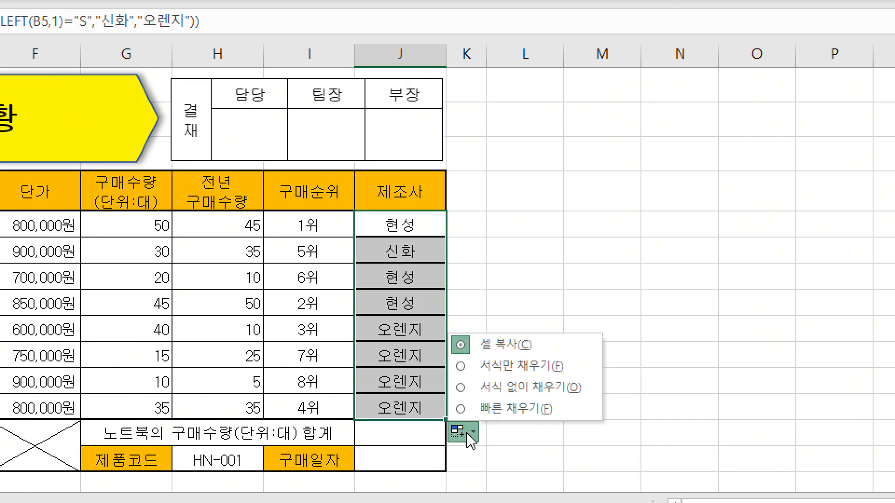
pyautogui.click(512, 394)
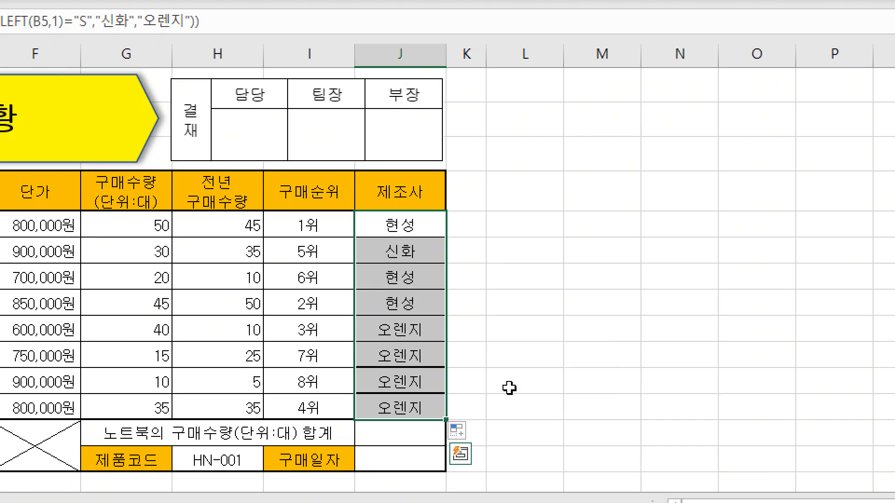
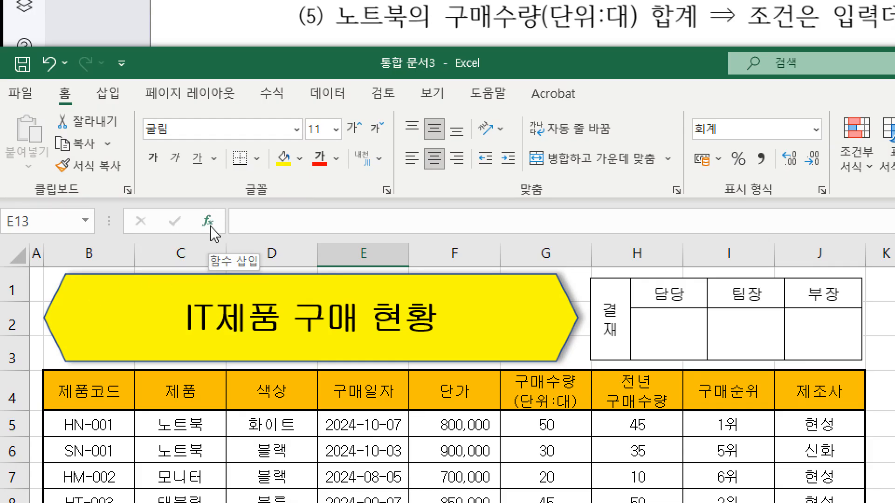
# Insert the AVERAGE function in E13 with the unit prices F5:F12 as its Number1 argument.
pyautogui.click(210, 223)
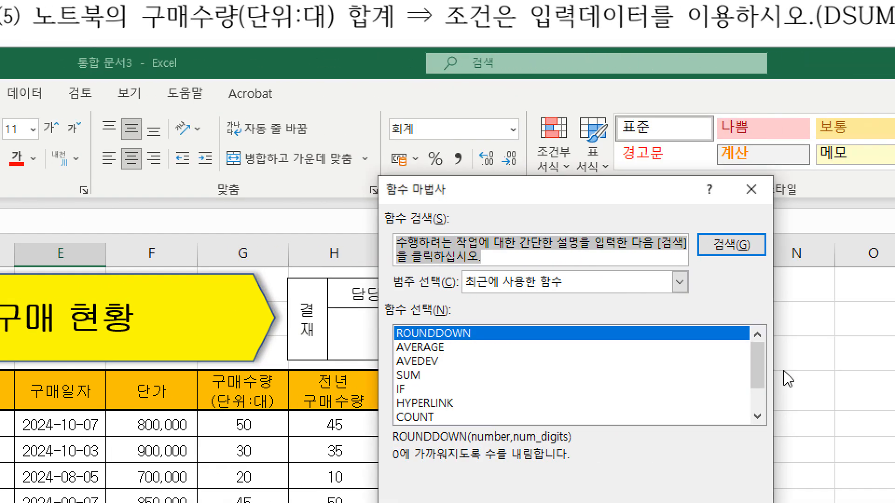
pyautogui.write('aver')
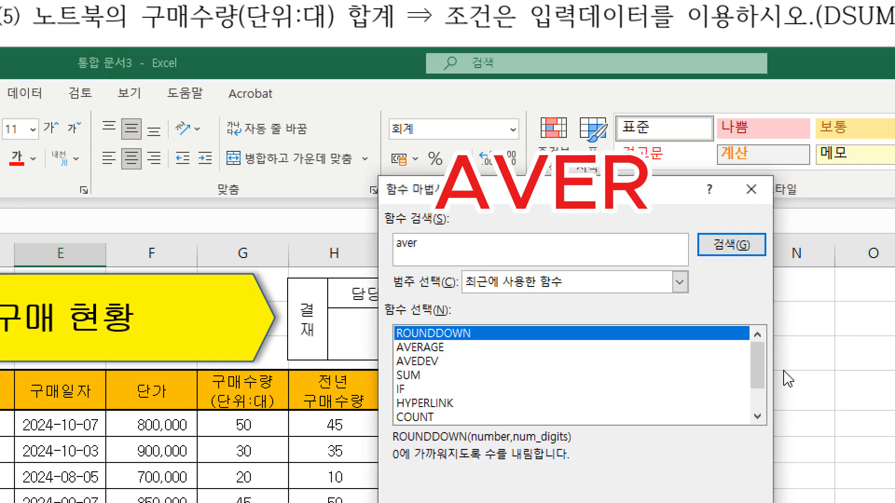
pyautogui.press('Return')
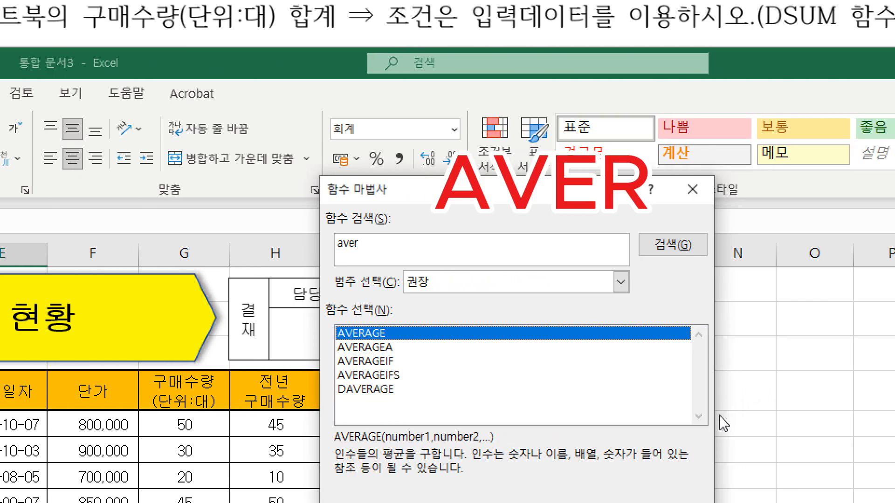
pyautogui.doubleClick(374, 333)
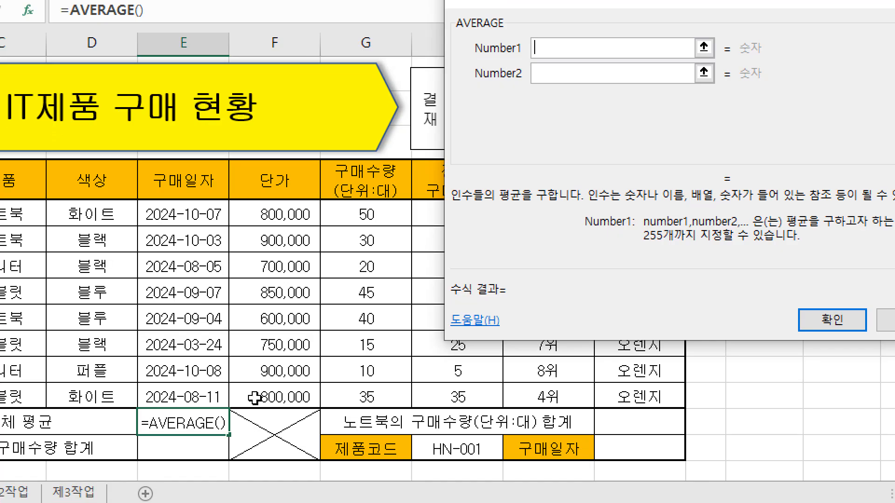
pyautogui.moveTo(119, 422); pyautogui.dragTo(113, 502)
pyautogui.moveTo(294, 340); pyautogui.dragTo(295, 396)
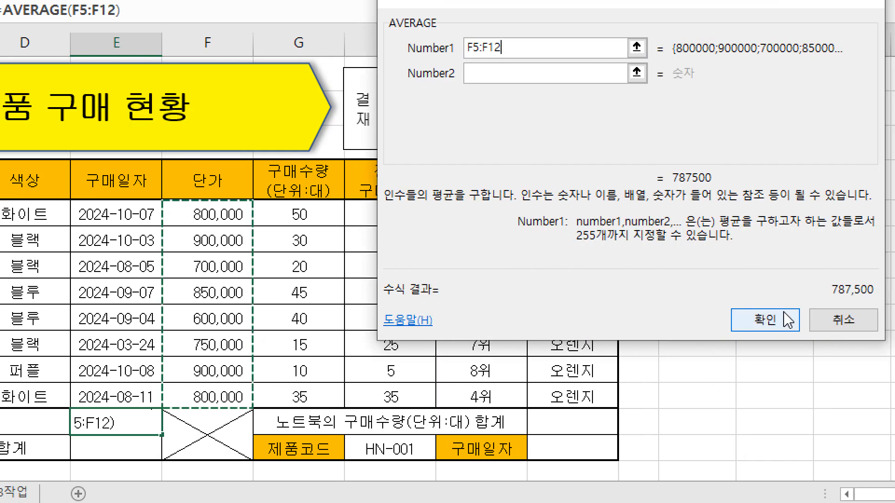
pyautogui.click(831, 320)
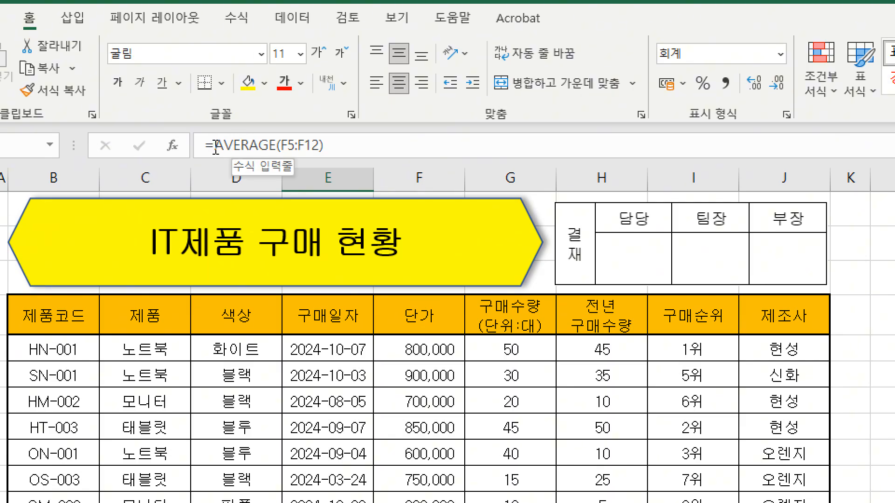
# Wrap the AVERAGE formula in E13 inside ROUNDDOWN and bring up the arguments of the ROUNDDOWN function.
pyautogui.click(215, 146)
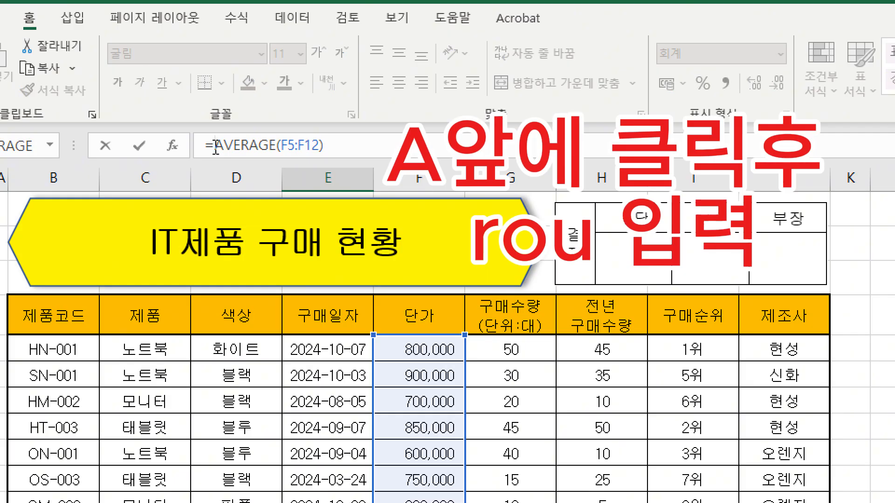
pyautogui.write('rou')
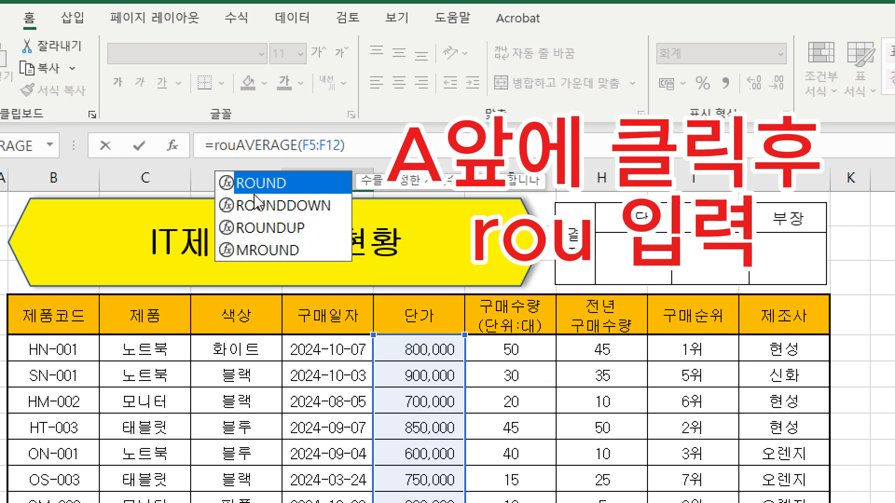
pyautogui.doubleClick(275, 206)
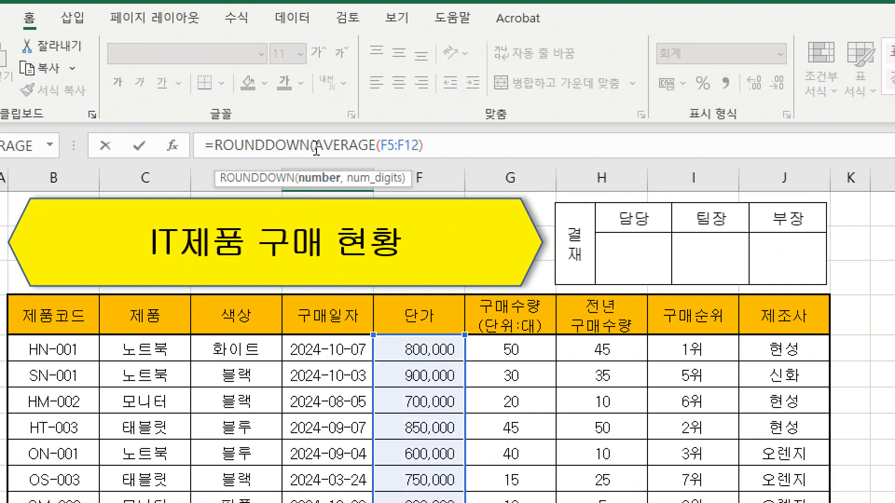
pyautogui.click(173, 146)
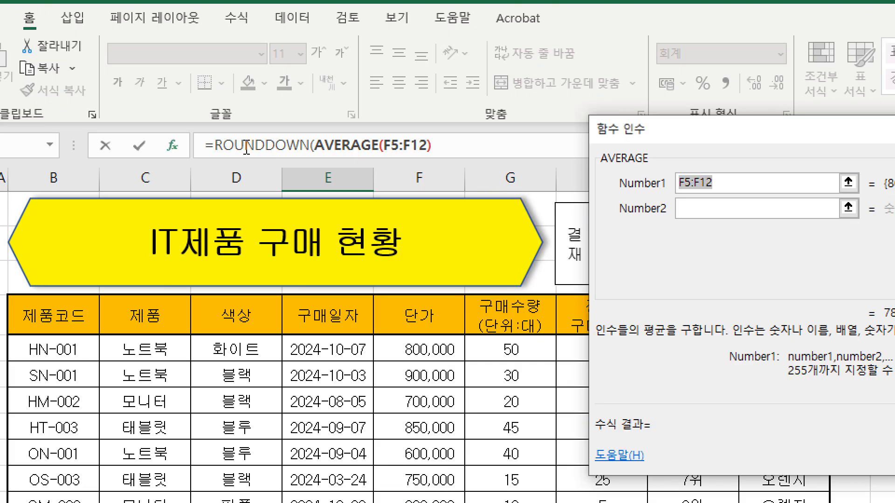
pyautogui.click(269, 145)
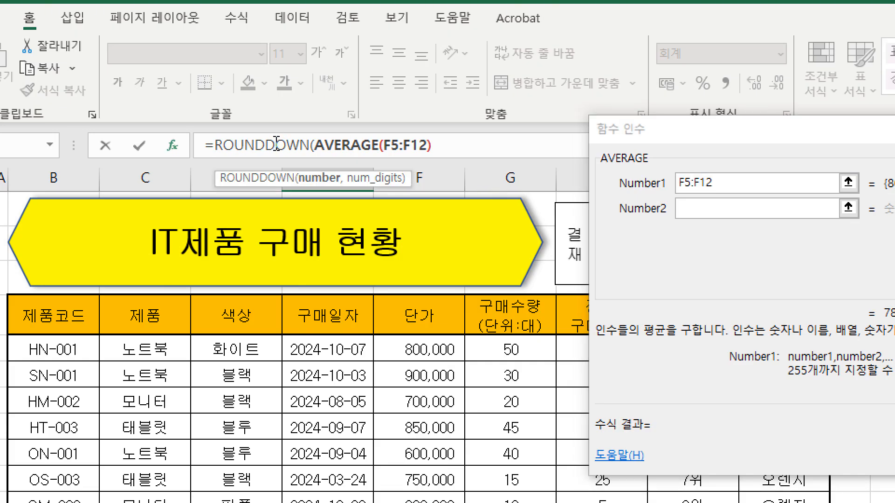
pyautogui.click(276, 145)
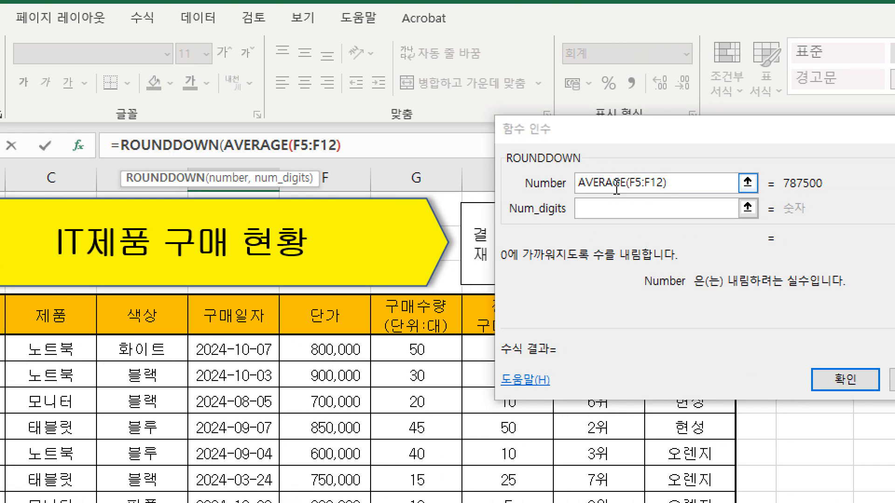
# Set ROUNDDOWN's Num_digits to -3 and enter the E13 formula.
pyautogui.click(616, 205)
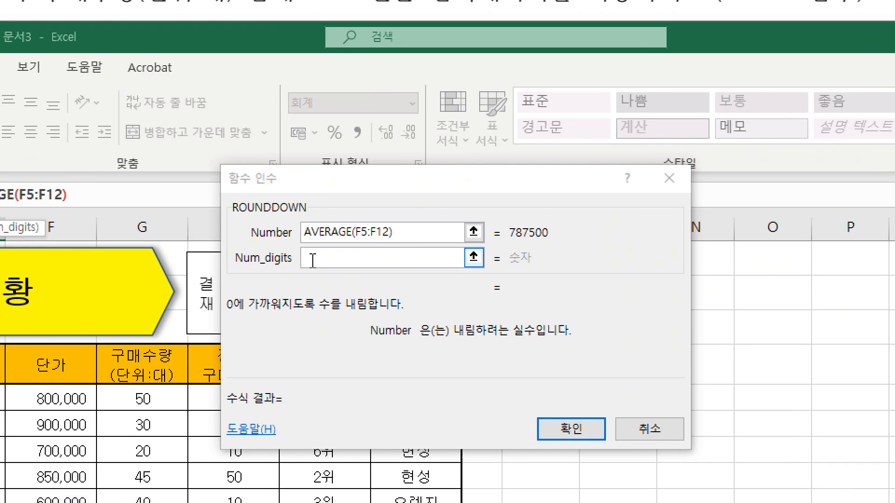
pyautogui.click(314, 257)
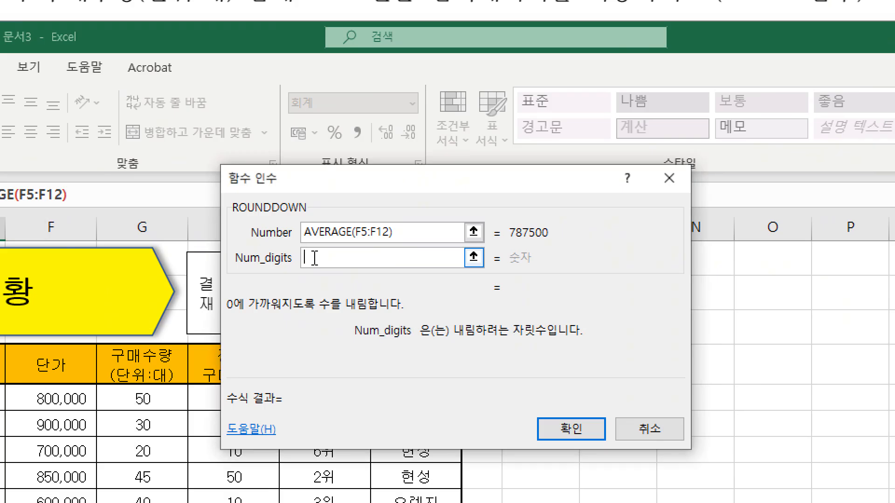
pyautogui.write('-3')
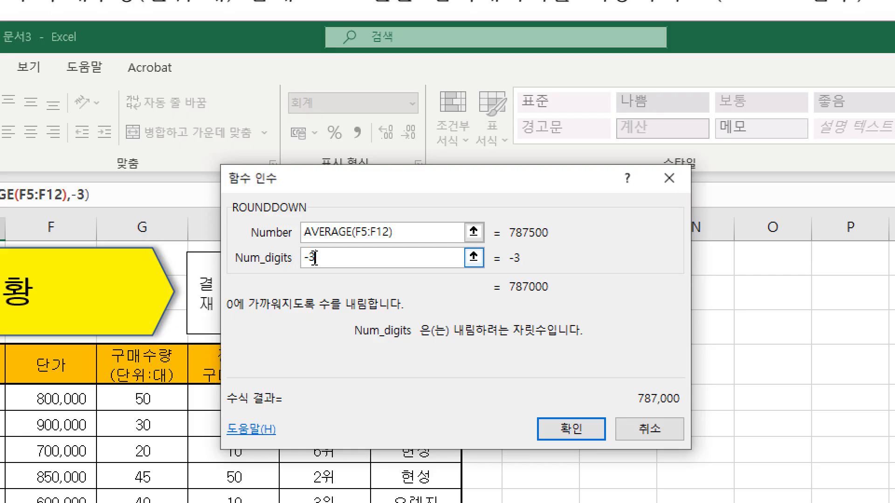
pyautogui.click(569, 427)
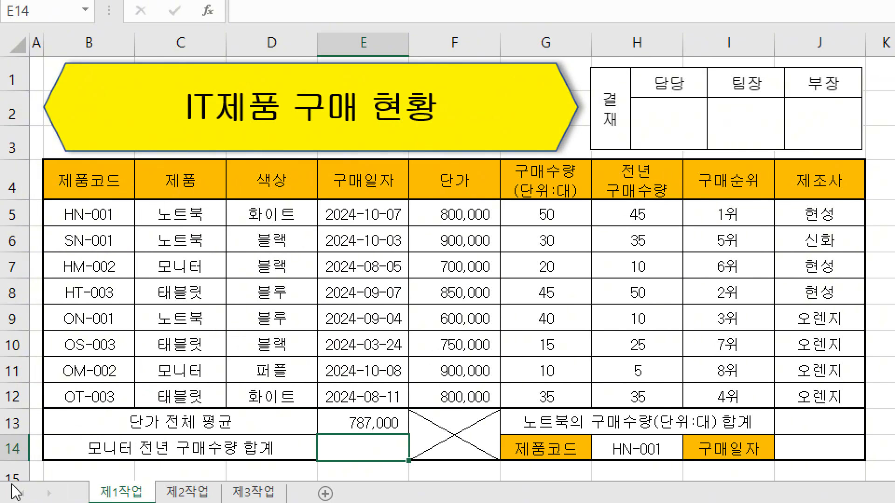
# Insert the SUMIF function in E14, the 모니터 전년 구매수량 합계 cell.
pyautogui.click(181, 267)
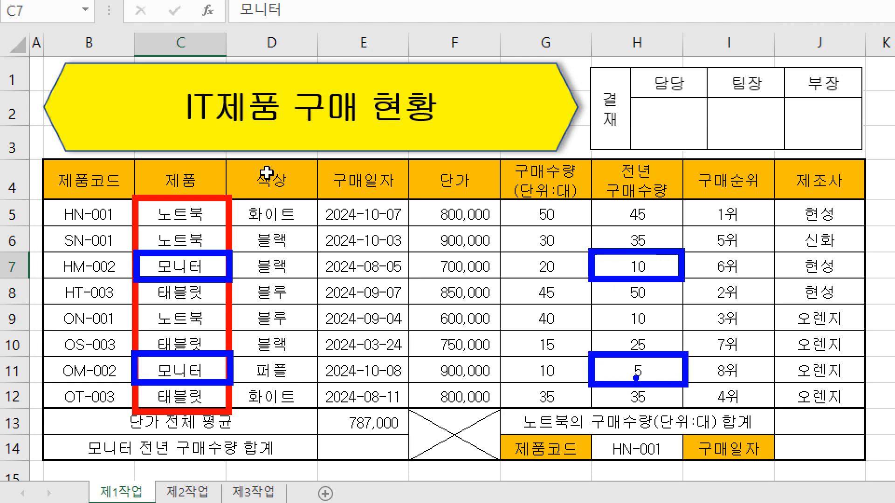
pyautogui.click(361, 451)
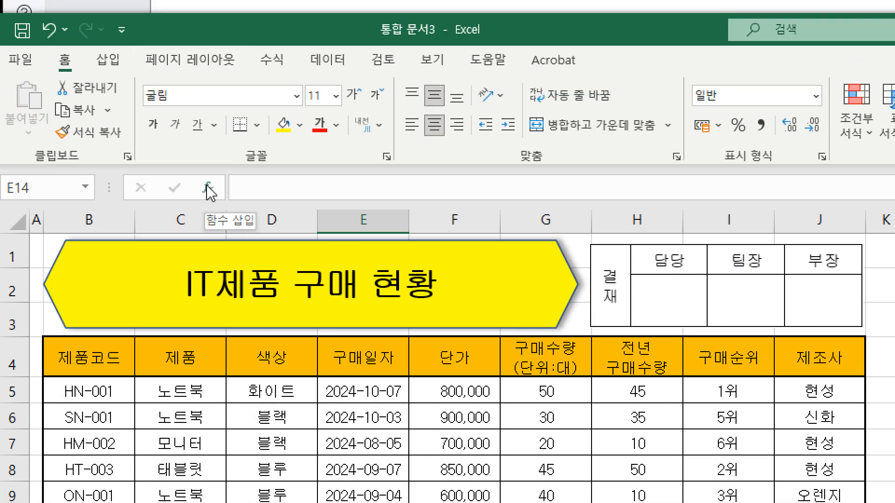
pyautogui.click(208, 188)
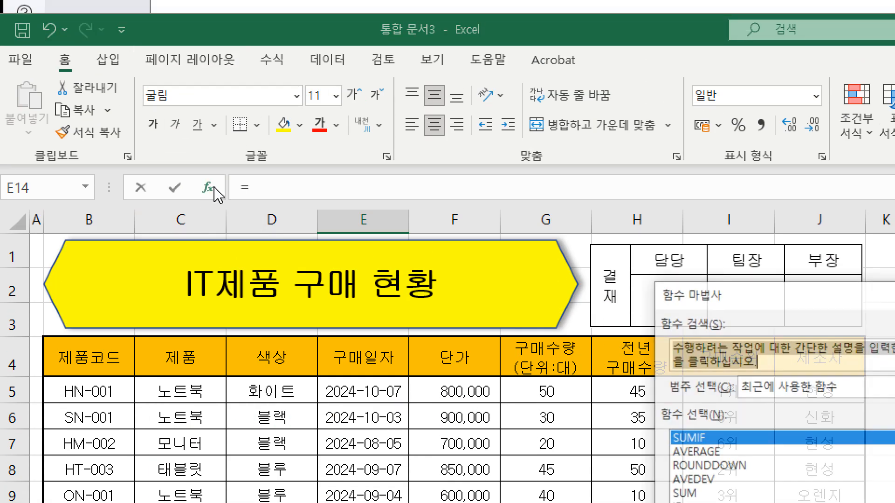
pyautogui.write('sum')
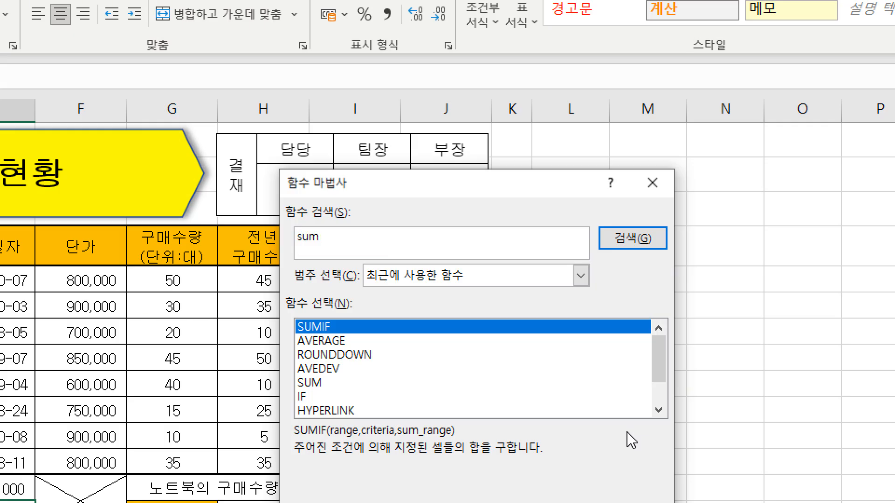
pyautogui.press('Return')
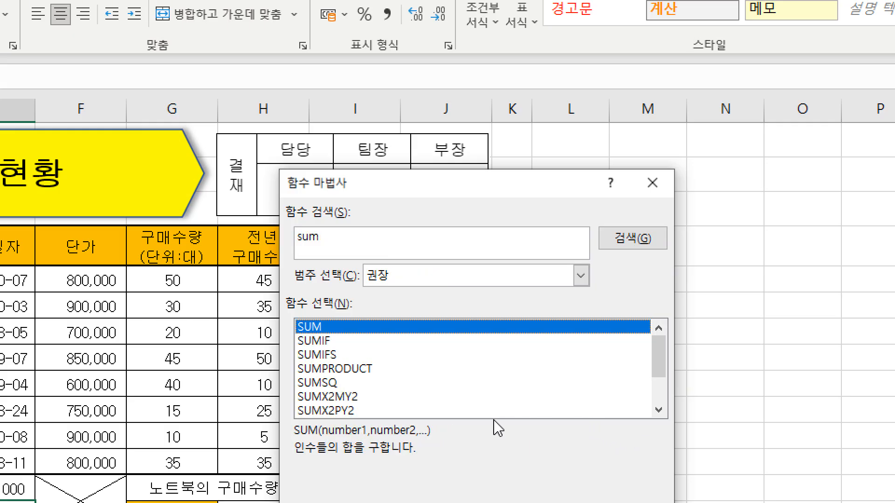
pyautogui.click(327, 344)
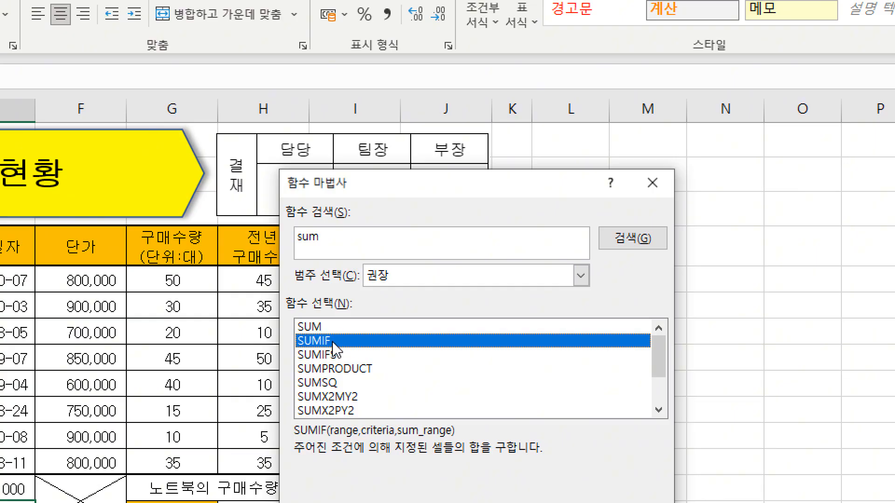
pyautogui.doubleClick(333, 343)
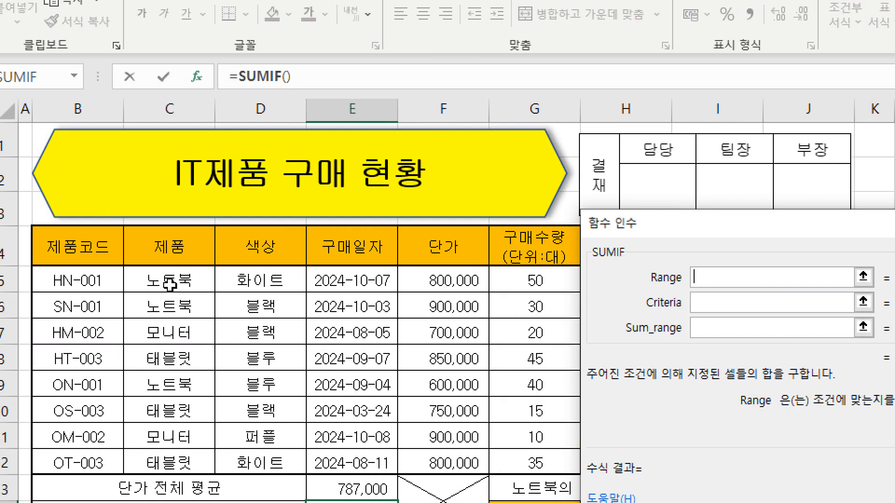
# Set SUMIF's Range to the 제품 cells C5:C12 and its Criteria to the 모니터 cell C7.
pyautogui.moveTo(160, 282); pyautogui.dragTo(196, 438)
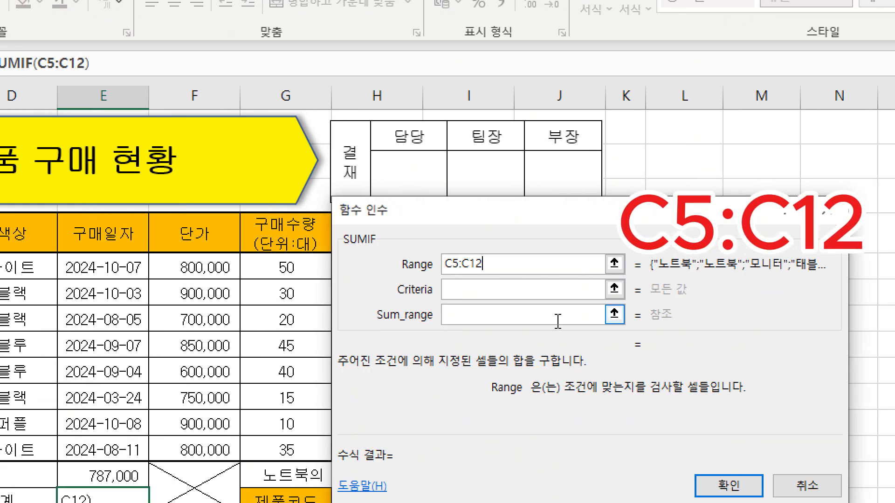
pyautogui.click(470, 291)
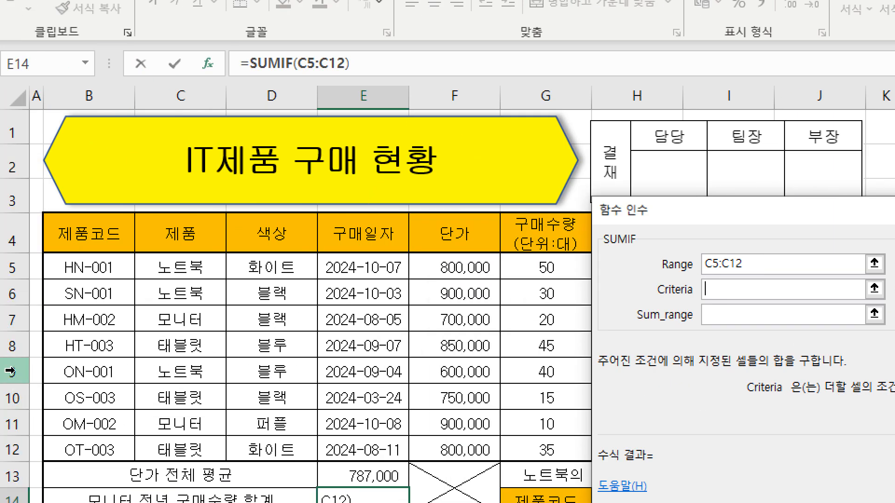
pyautogui.click(45, 319)
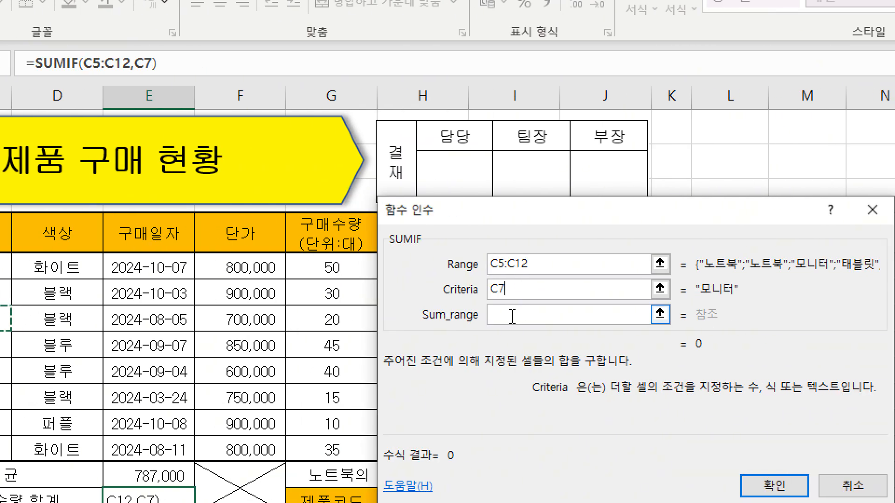
# Set SUMIF's Sum_range to H5:H12, the defined name 전년구매수량, and enter the E14 formula.
pyautogui.click(727, 312)
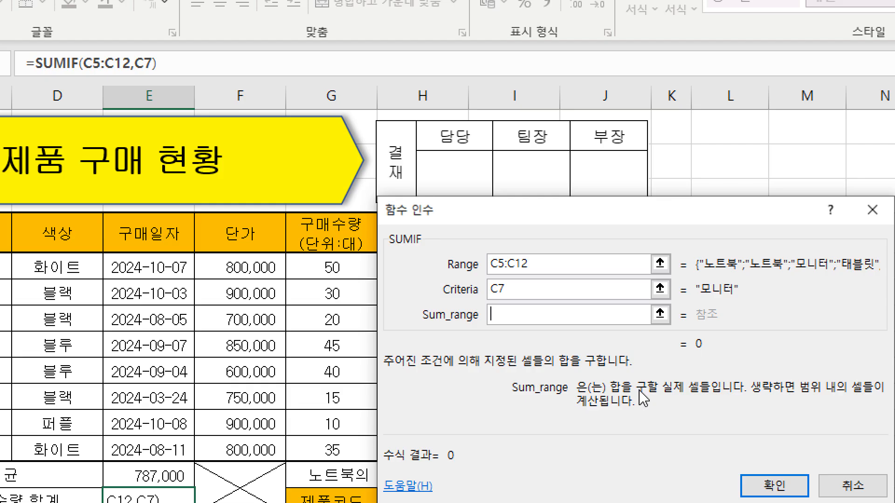
pyautogui.moveTo(463, 215); pyautogui.dragTo(638, 228)
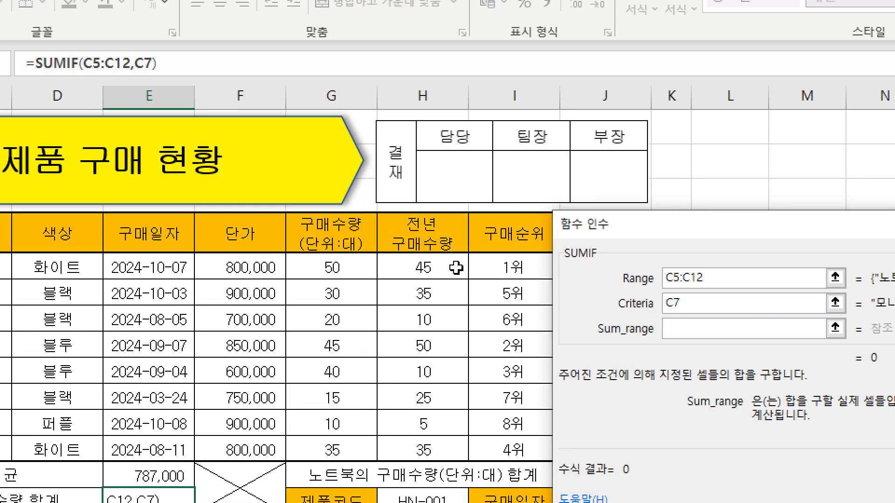
pyautogui.moveTo(424, 272); pyautogui.dragTo(433, 448)
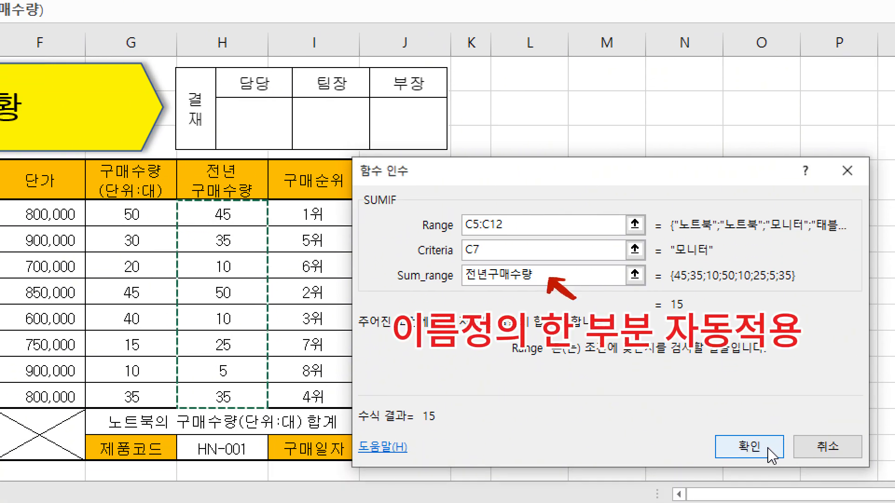
pyautogui.click(770, 500)
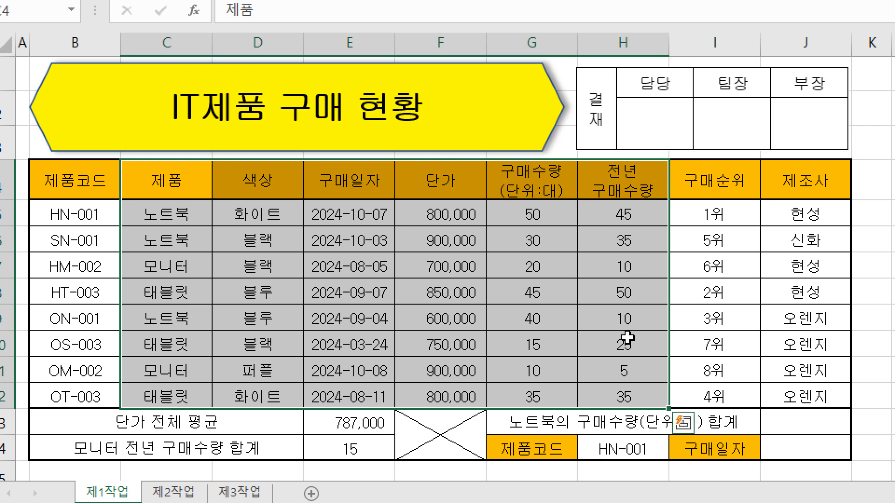
# Insert the DSUM function in J13, the 노트북의 구매수량(단위:대) 합계 cell.
pyautogui.click(804, 421)
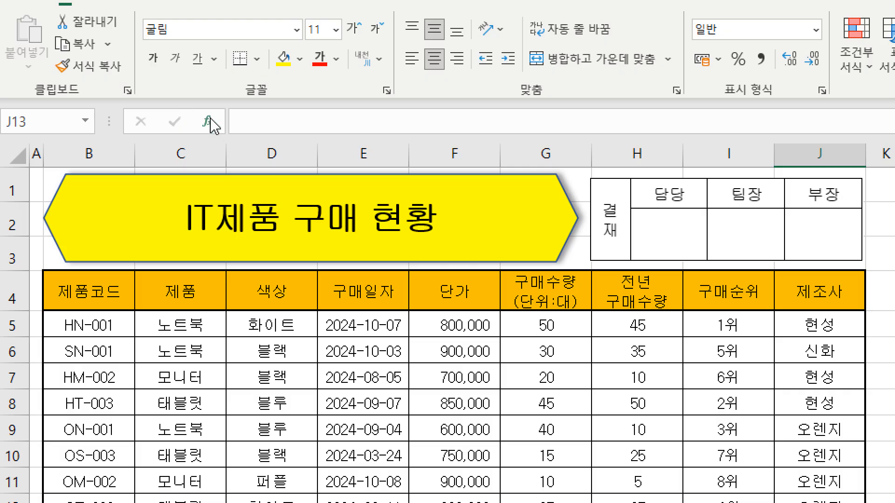
pyautogui.click(217, 124)
pyautogui.write('dsum')
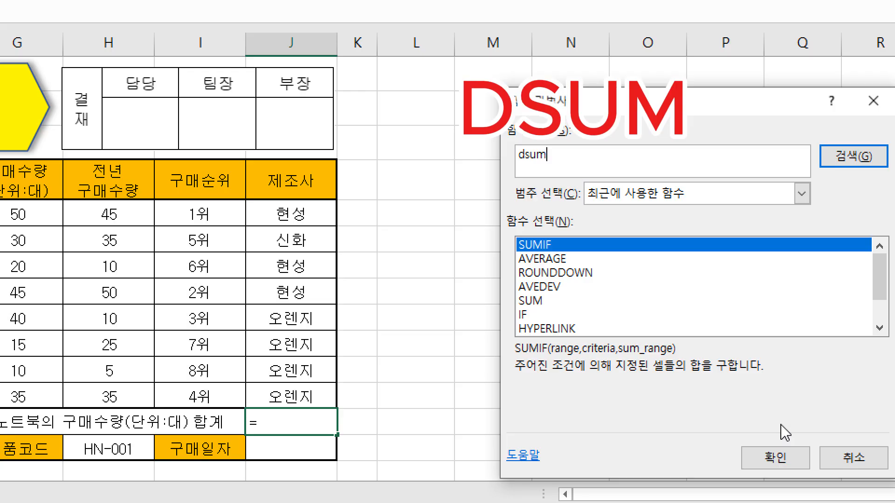
pyautogui.press('Return')
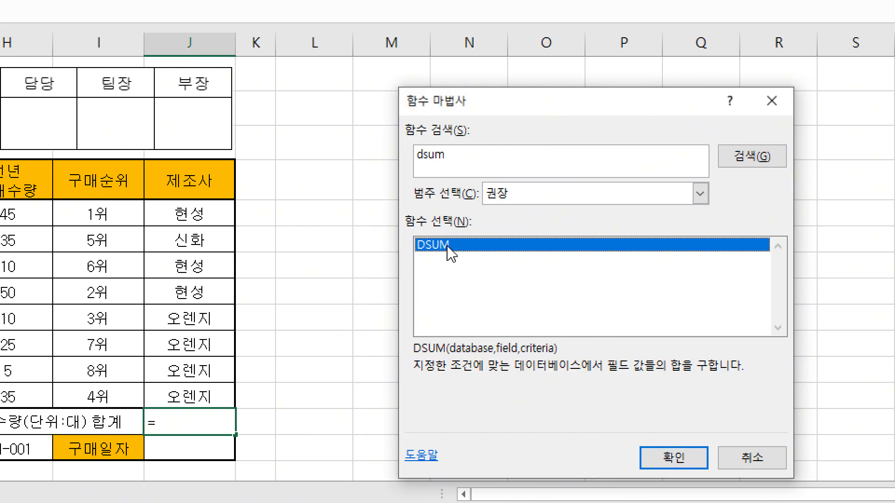
pyautogui.doubleClick(449, 247)
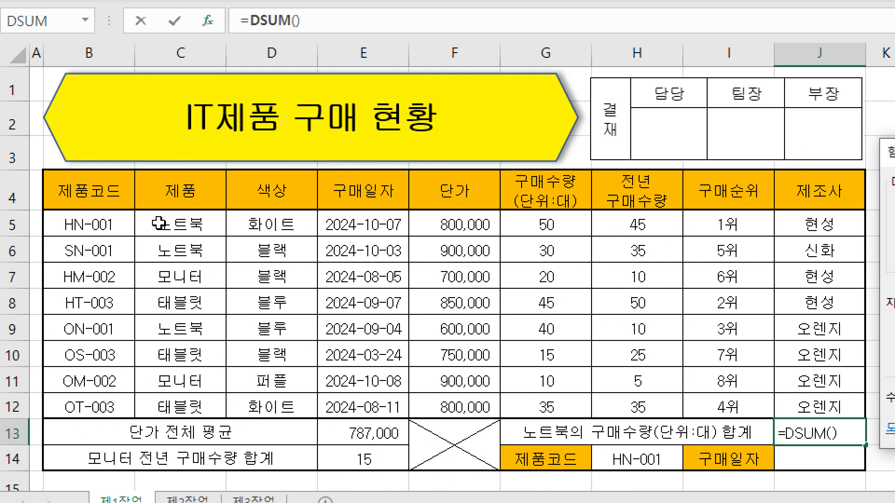
# Set DSUM's Database to C4:H12, Field to 6 and Criteria to C4:C5, and enter the J13 formula.
pyautogui.click(185, 186)
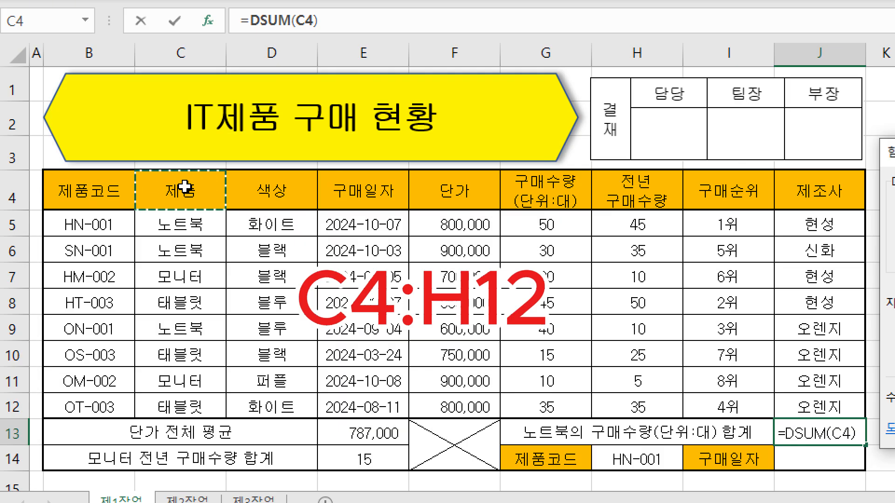
pyautogui.moveTo(185, 186); pyautogui.dragTo(612, 401)
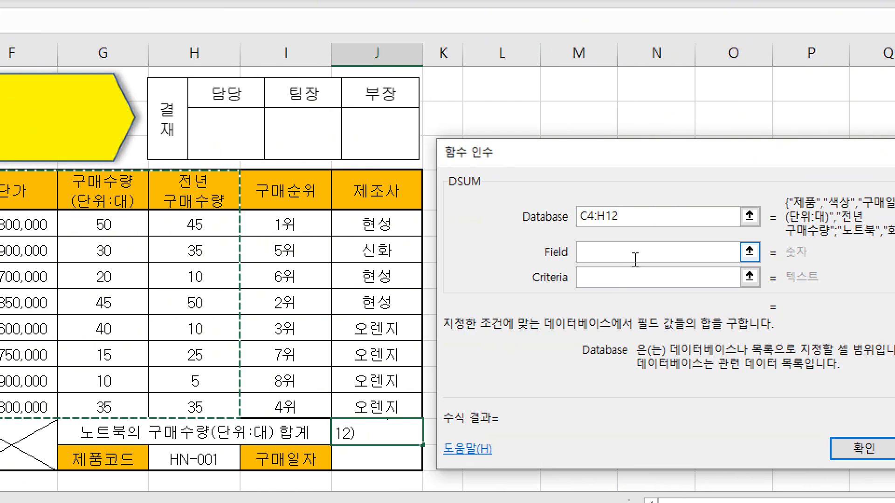
pyautogui.click(636, 258)
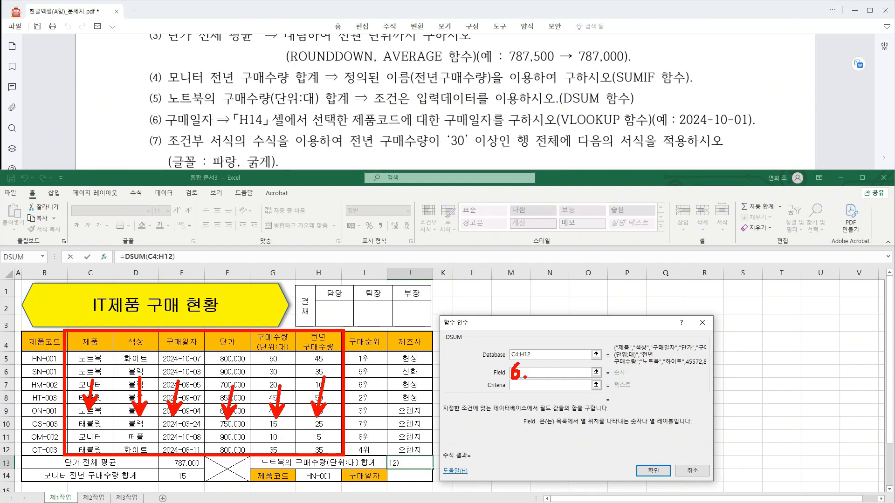
pyautogui.write('6')
pyautogui.click(537, 386)
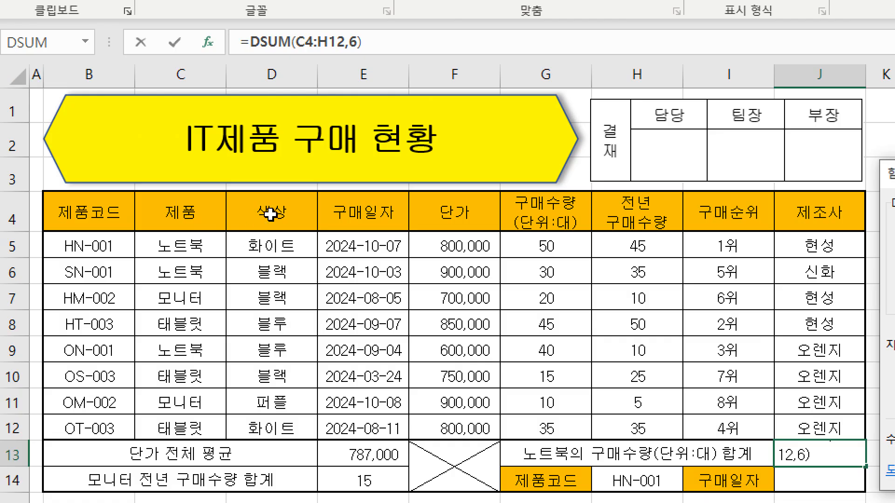
pyautogui.moveTo(201, 211); pyautogui.dragTo(166, 242)
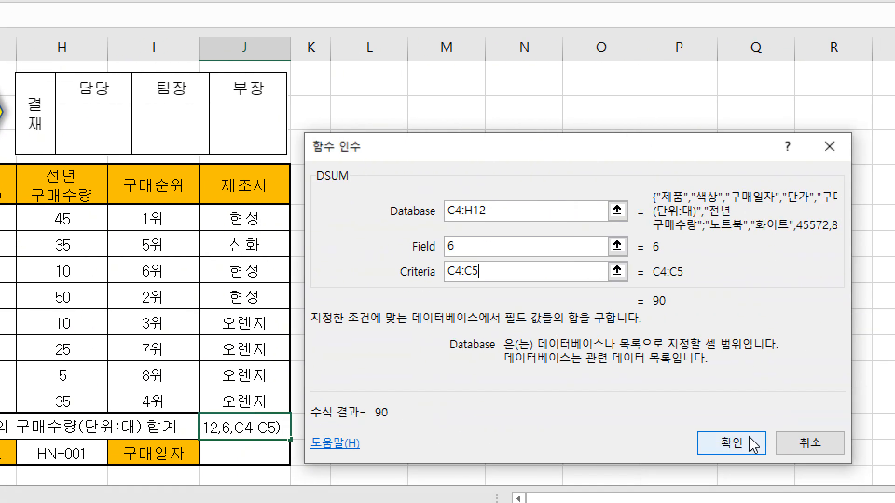
pyautogui.click(753, 445)
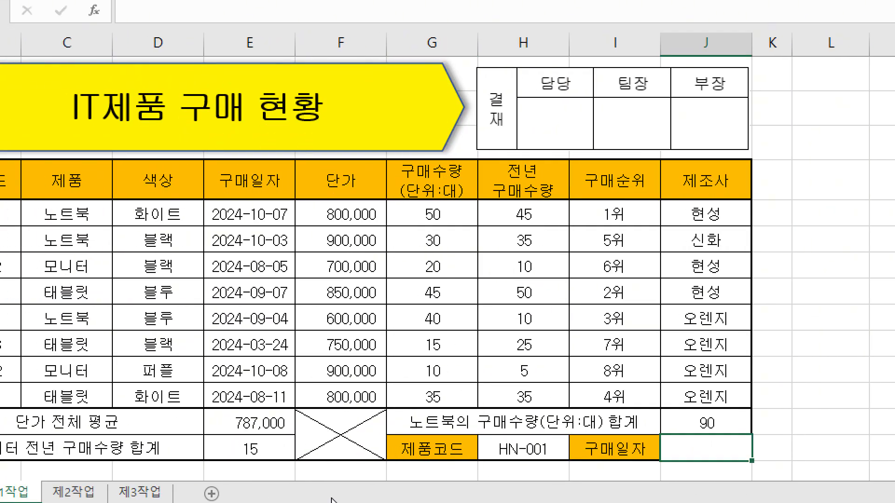
# Insert the VLOOKUP function in J14, the 구매일자 cell for the product code selected in H14.
pyautogui.click(522, 447)
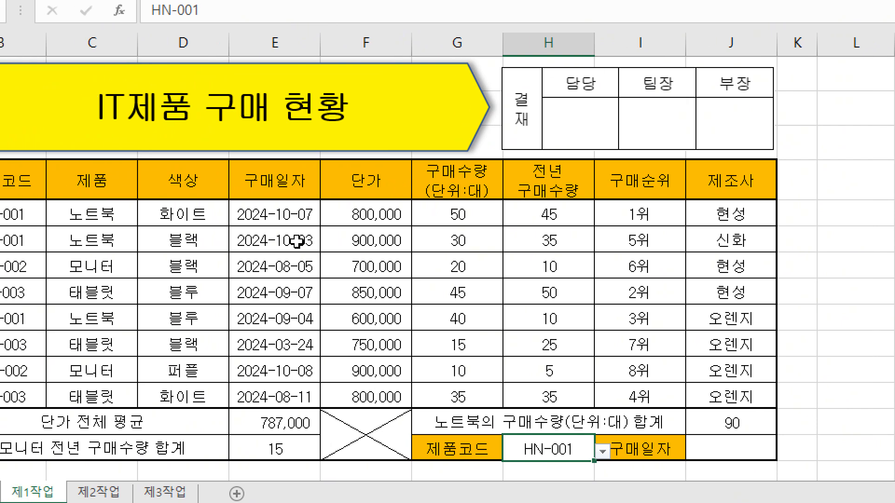
pyautogui.click(685, 449)
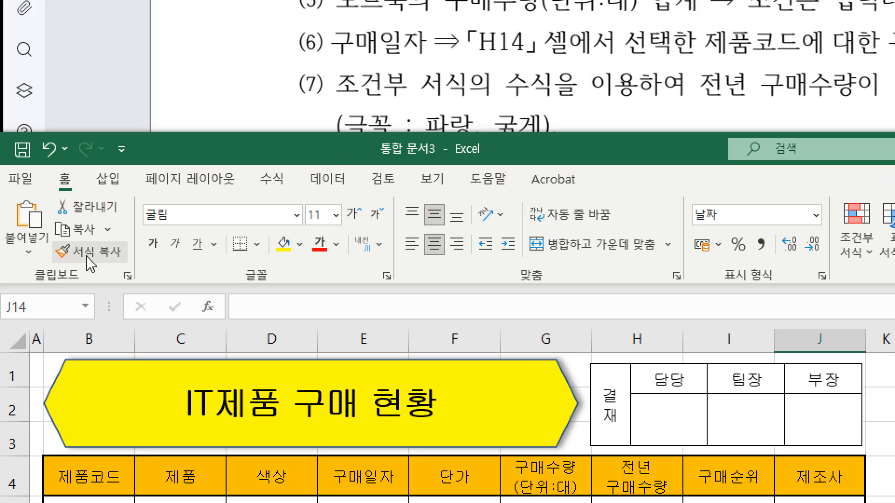
pyautogui.click(214, 312)
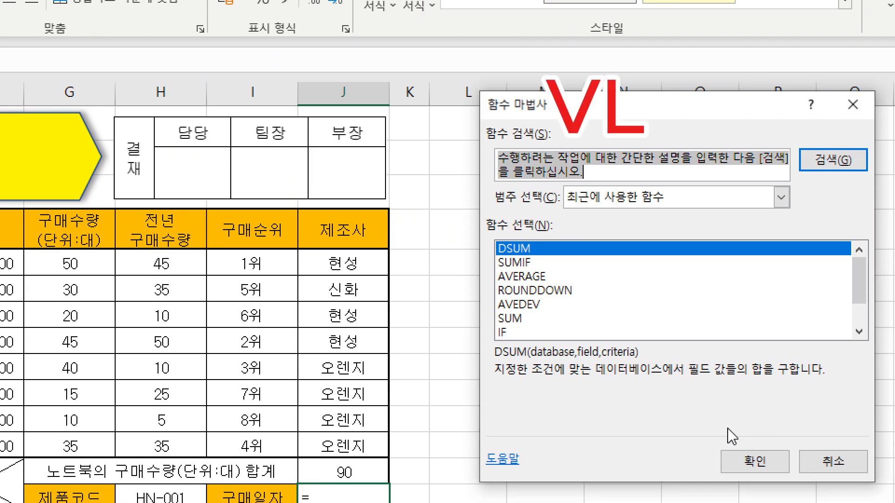
pyautogui.write('vl')
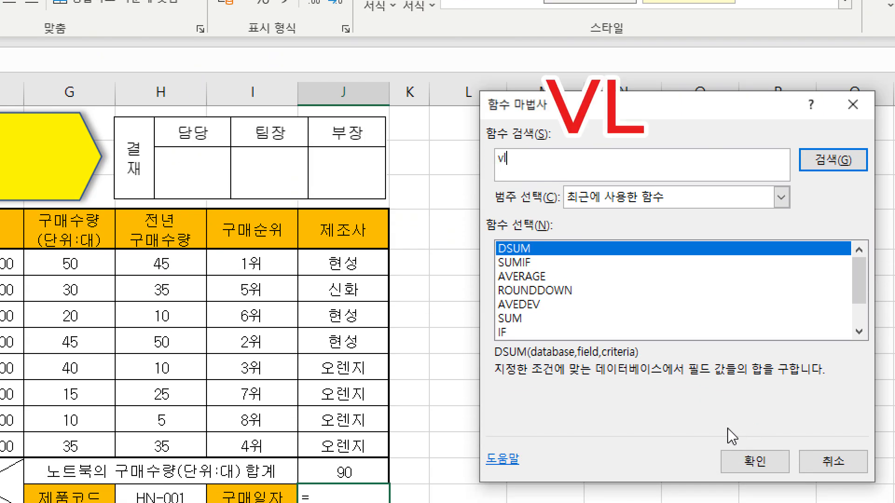
pyautogui.press('Return')
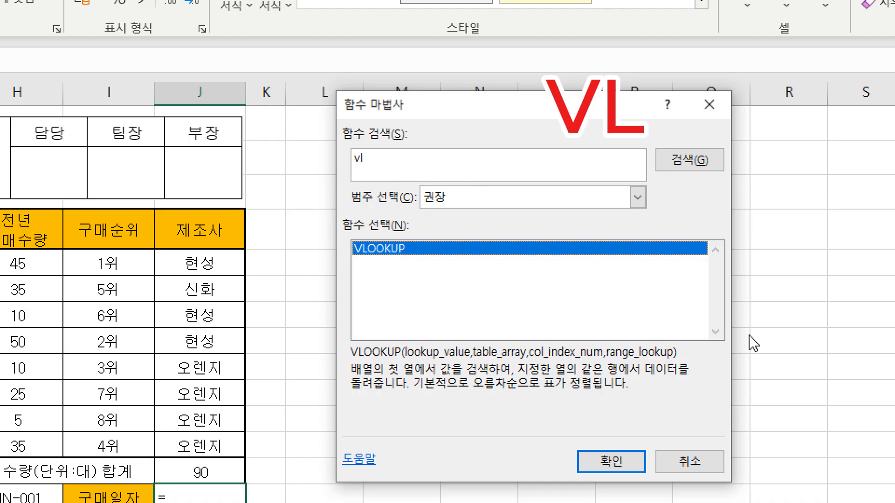
pyautogui.doubleClick(394, 249)
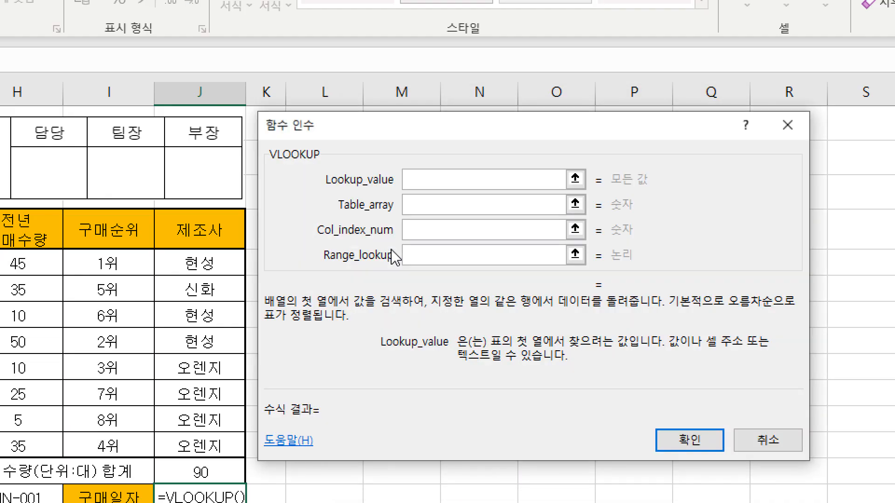
# Set VLOOKUP's Lookup_value to the product code cell H14 and its Table_array to B5:E12.
pyautogui.moveTo(344, 123); pyautogui.dragTo(331, 204)
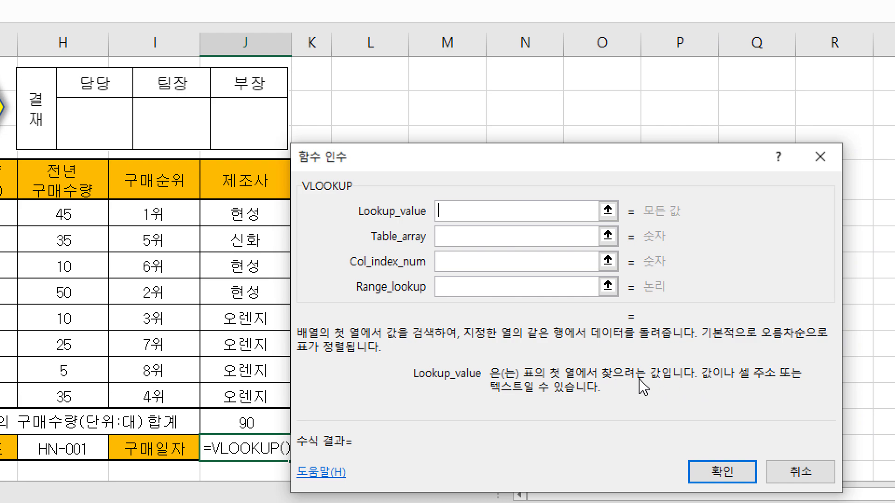
pyautogui.click(82, 450)
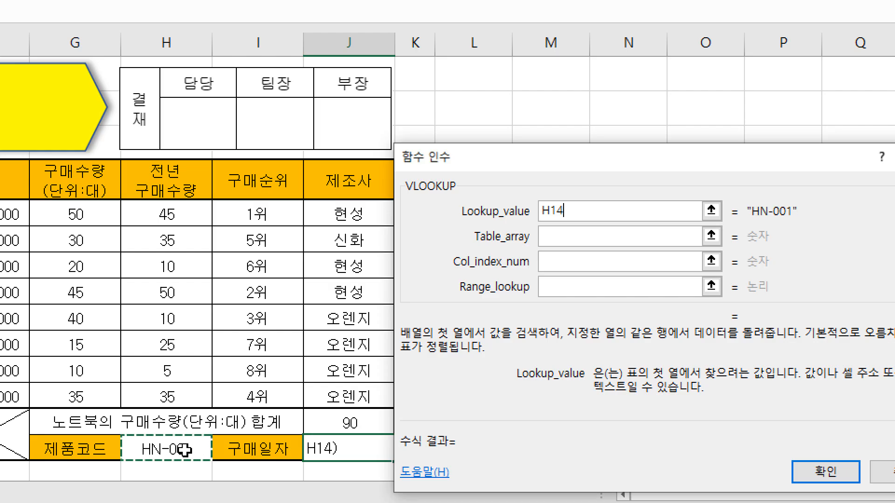
pyautogui.click(555, 235)
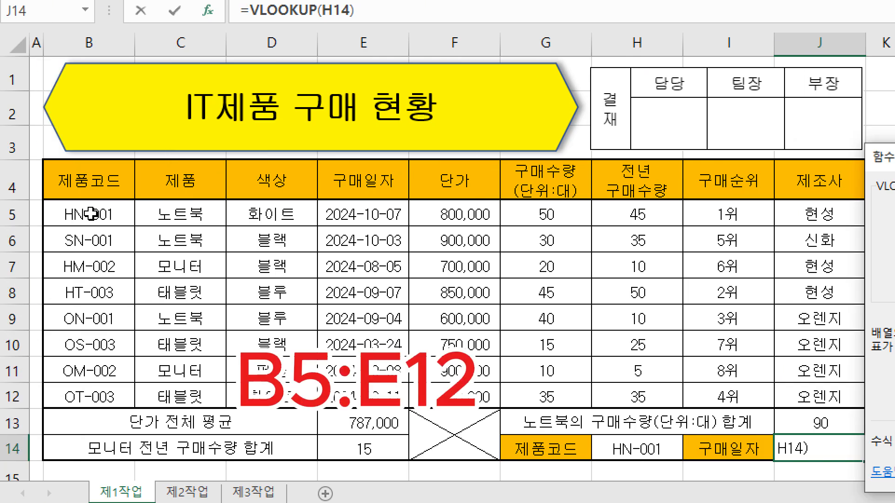
pyautogui.write(',')
pyautogui.moveTo(79, 211); pyautogui.dragTo(395, 390)
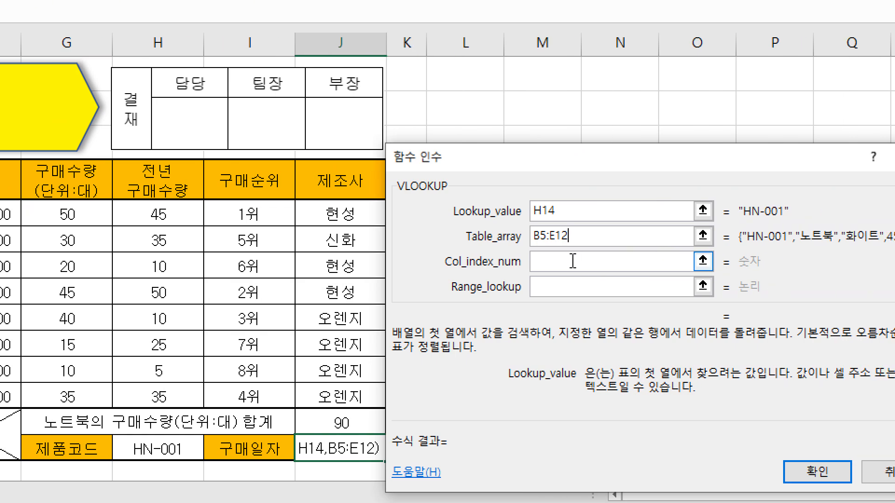
# Set VLOOKUP's Col_index_num to 4 and Range_lookup to 0, and enter the J14 formula.
pyautogui.click(573, 261)
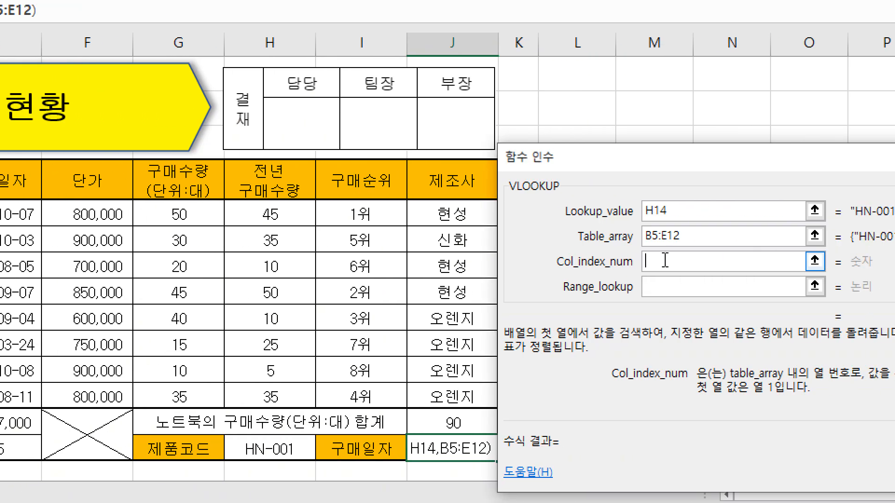
pyautogui.write('4')
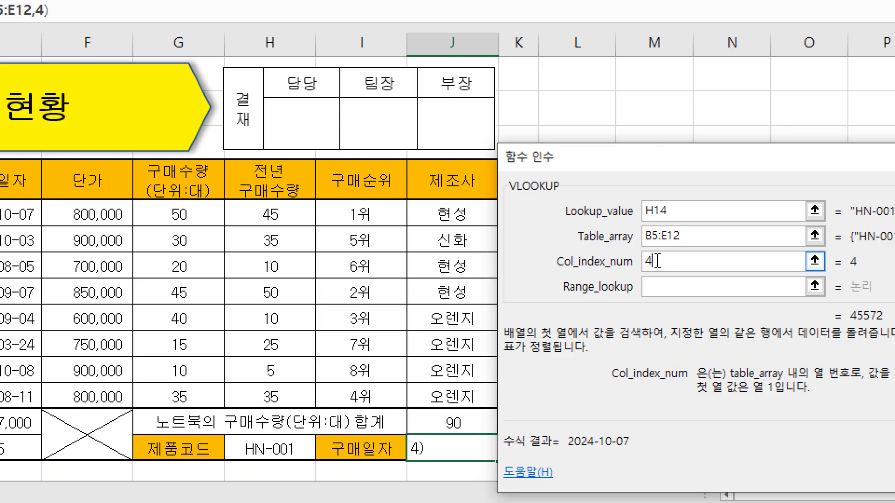
pyautogui.click(662, 286)
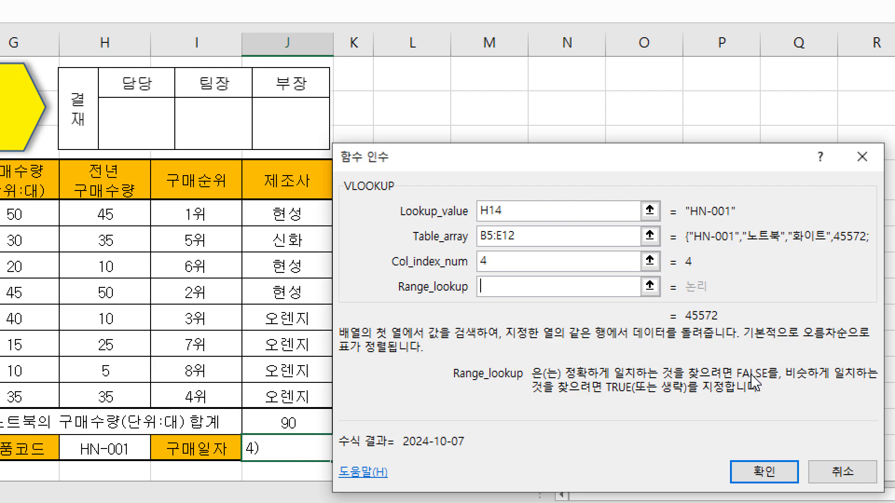
pyautogui.write('0')
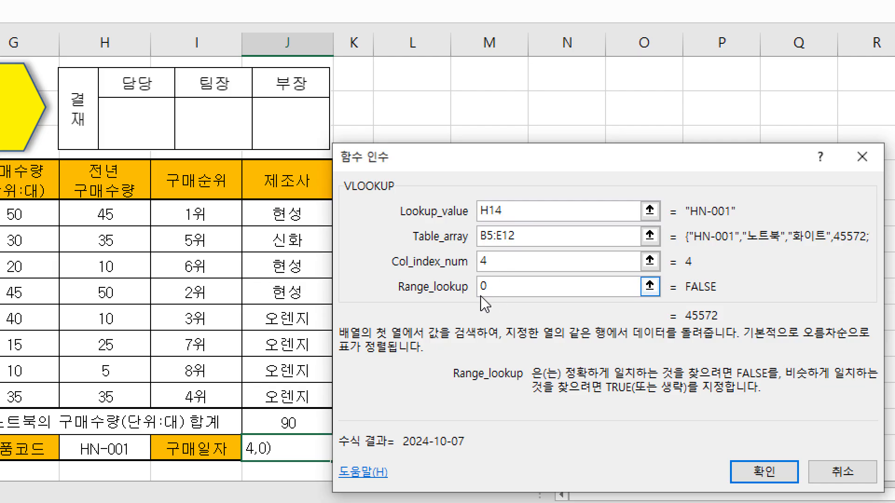
pyautogui.click(764, 473)
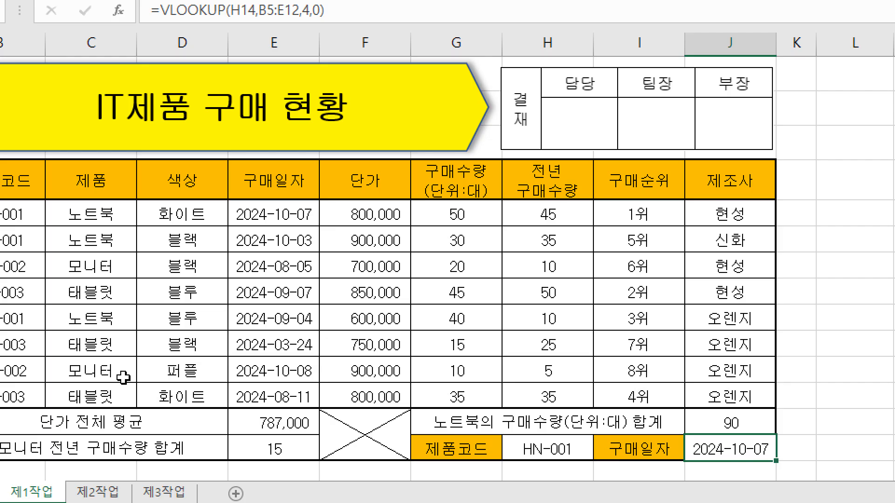
# Test the J14 lookup by choosing product code ON-001 in H14 and comparing the date with that product's table row.
pyautogui.click(91, 216)
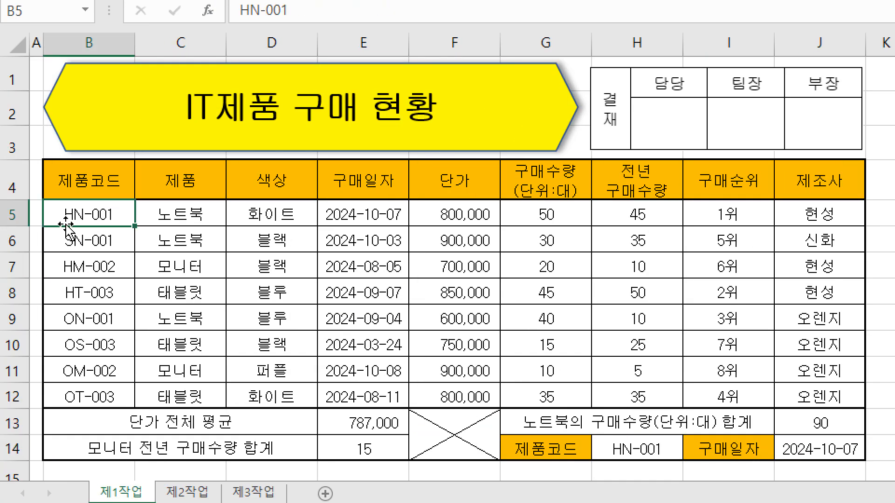
pyautogui.click(380, 216)
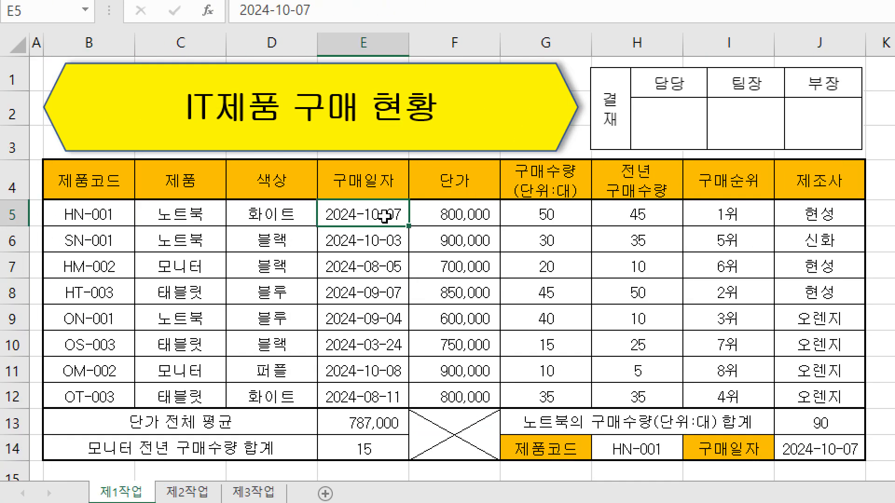
pyautogui.click(653, 448)
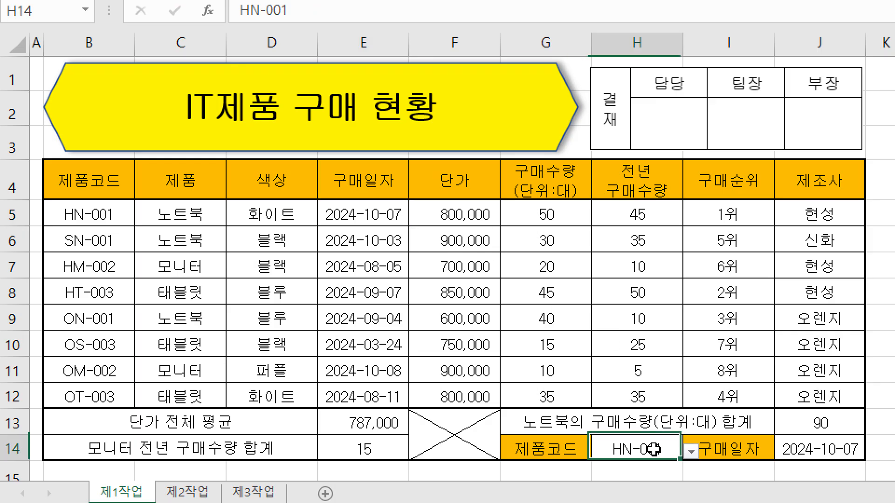
pyautogui.click(690, 450)
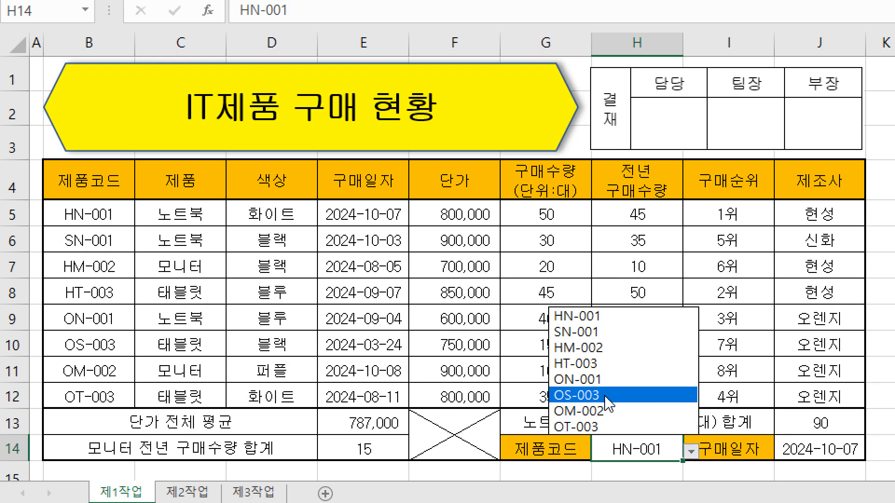
pyautogui.click(597, 381)
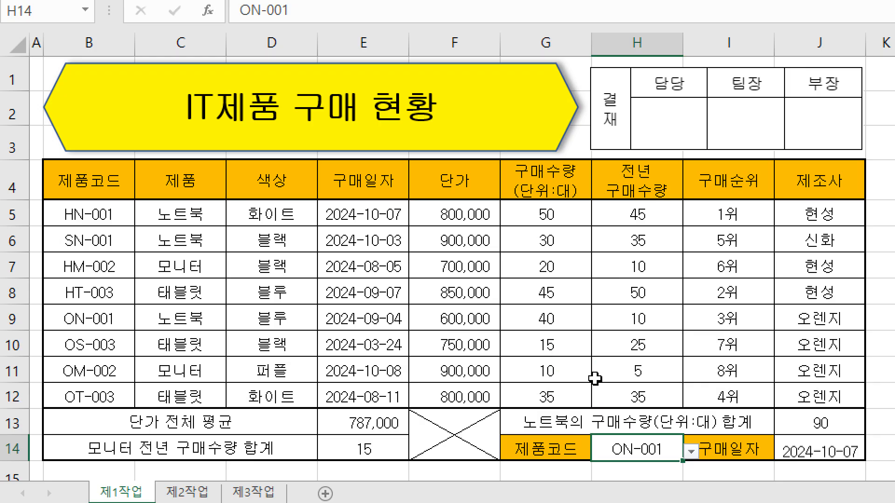
pyautogui.moveTo(72, 319); pyautogui.dragTo(375, 314)
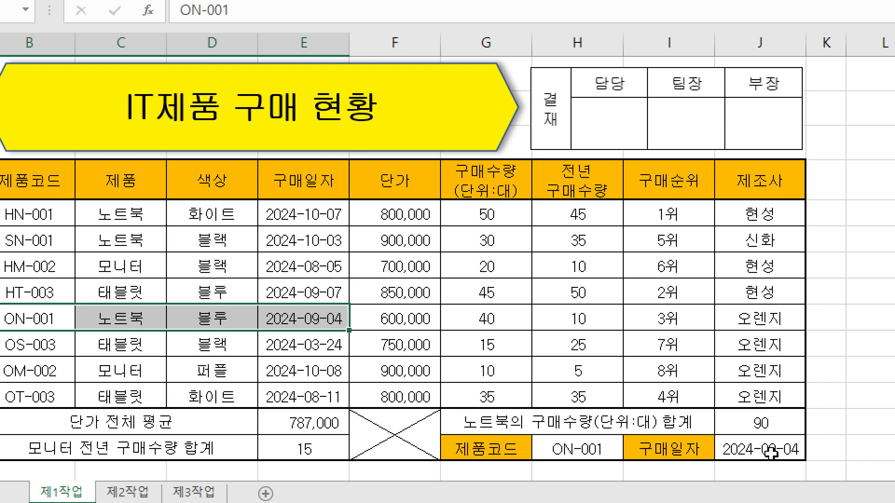
# Set the product code in H14 back to HN-001.
pyautogui.click(614, 445)
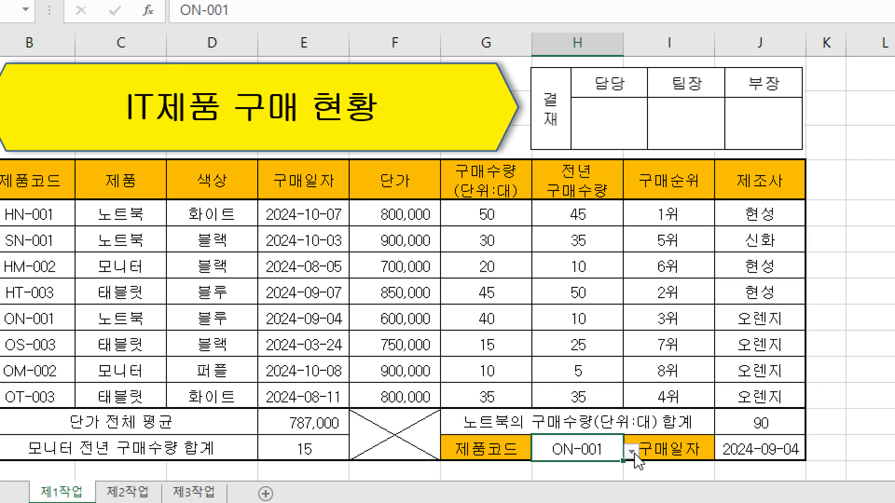
pyautogui.click(632, 451)
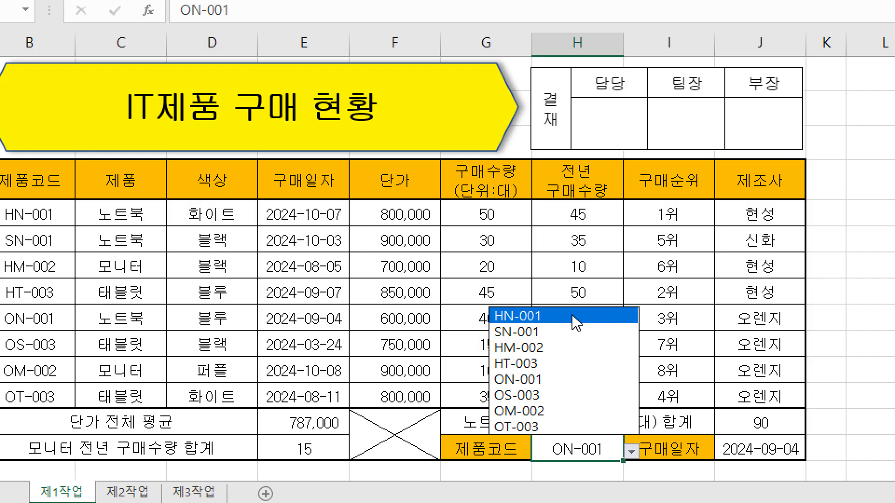
pyautogui.click(556, 320)
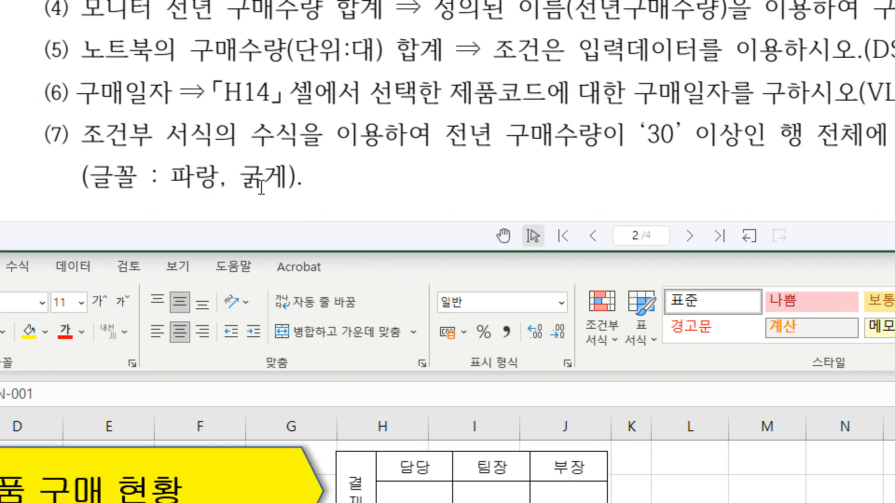
# Select B5:J12 and start a new conditional formatting rule of the type 수식을 사용하여 서식을 지정할 셀 결정.
pyautogui.scroll(-5, 262, 187)
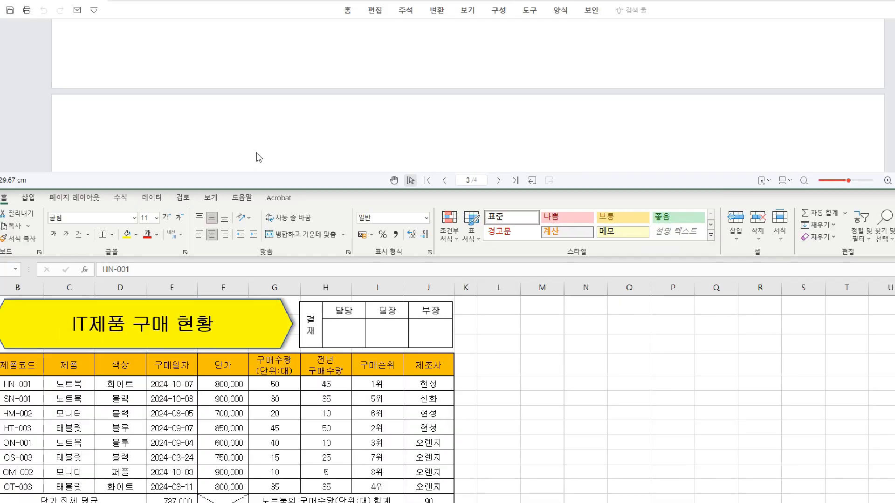
pyautogui.click(30, 345)
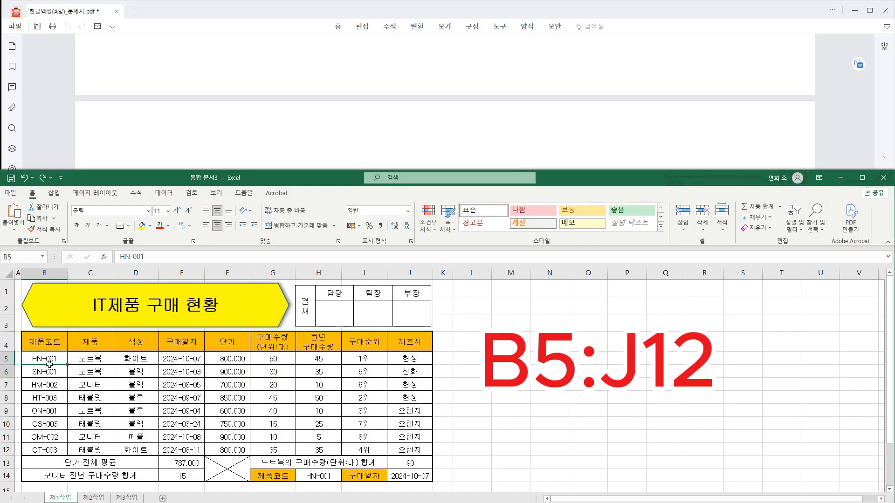
pyautogui.moveTo(36, 359); pyautogui.dragTo(407, 450)
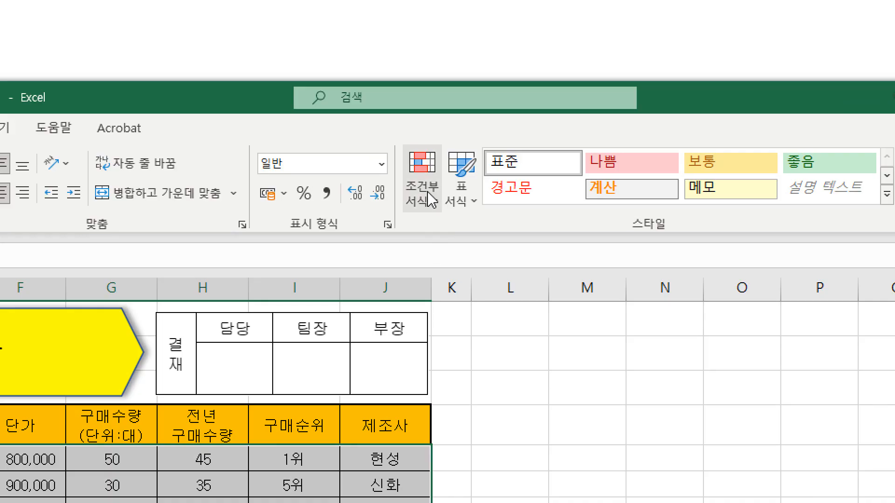
pyautogui.click(425, 201)
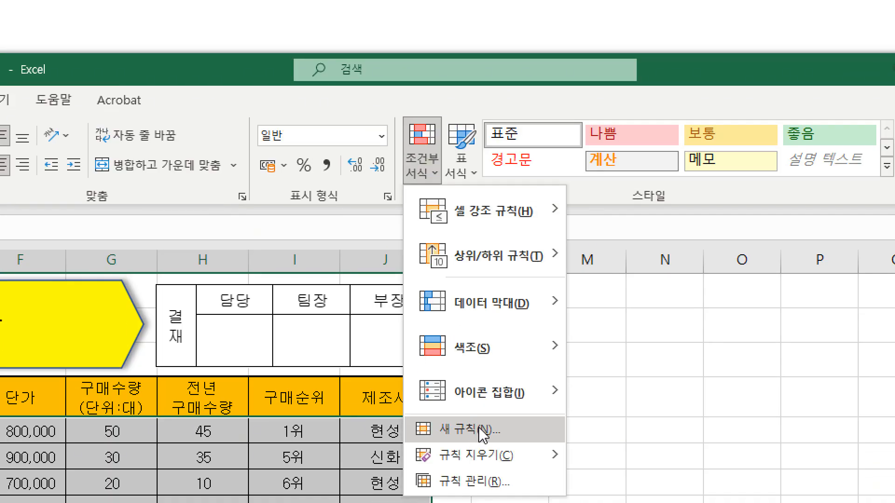
pyautogui.click(476, 431)
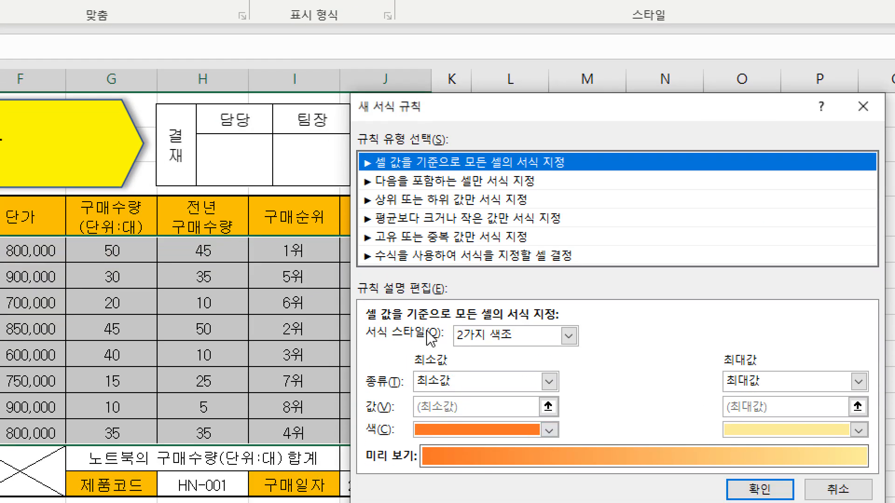
pyautogui.click(425, 255)
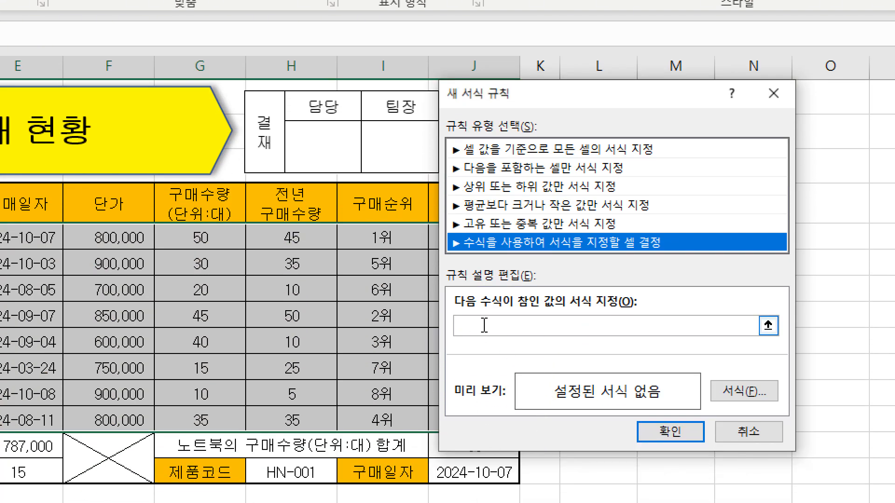
# Set the rule's formula to =$H5>=30, with only the column of the H5 reference locked.
pyautogui.click(481, 326)
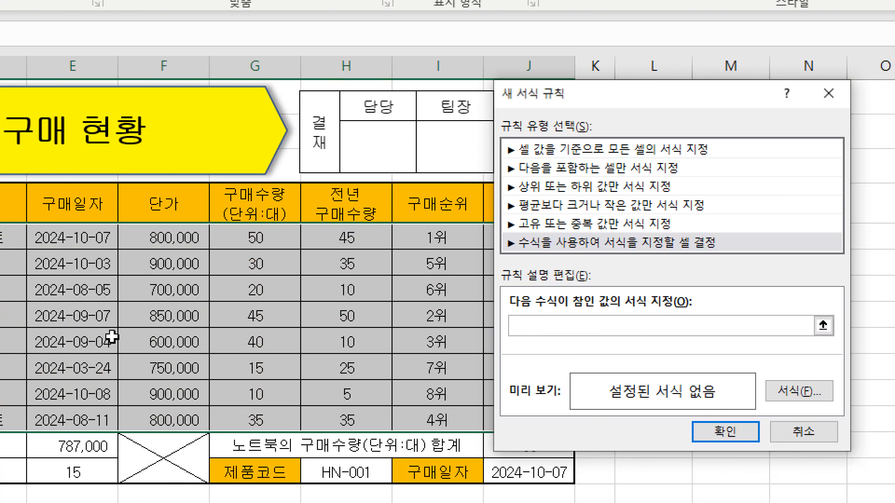
pyautogui.click(441, 230)
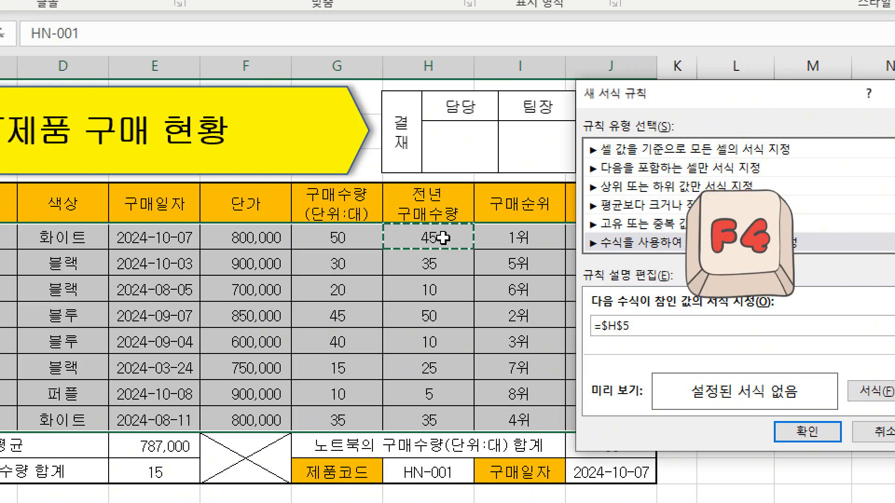
pyautogui.press('F4')
pyautogui.press('F4')
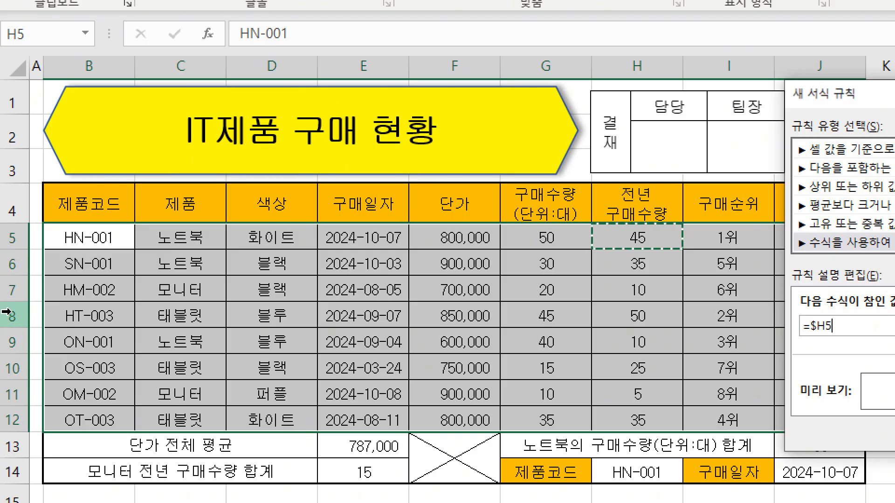
pyautogui.hotkey('ctrl', '2')
pyautogui.moveTo(811, 336); pyautogui.dragTo(891, 335)
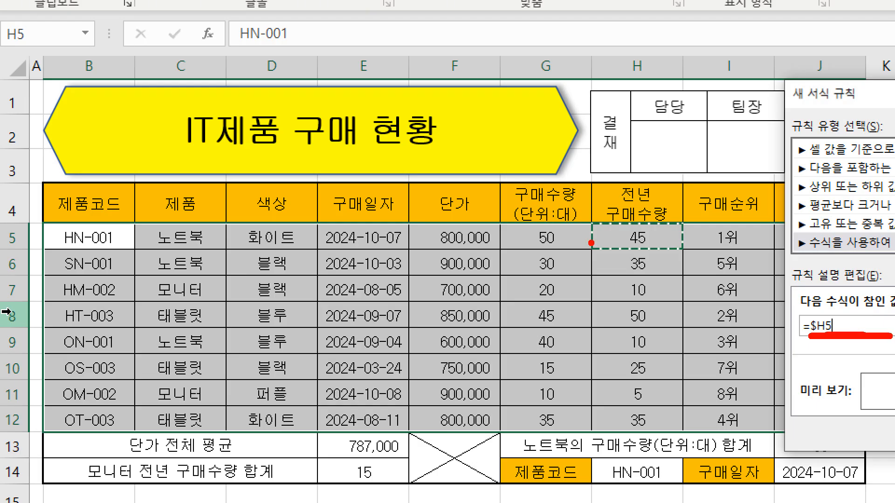
pyautogui.moveTo(596, 224)
pyautogui.mouseDown()
pyautogui.moveTo(662, 305)
pyautogui.moveTo(681, 428)
pyautogui.mouseUp()
pyautogui.moveTo(693, 335); pyautogui.dragTo(726, 294)
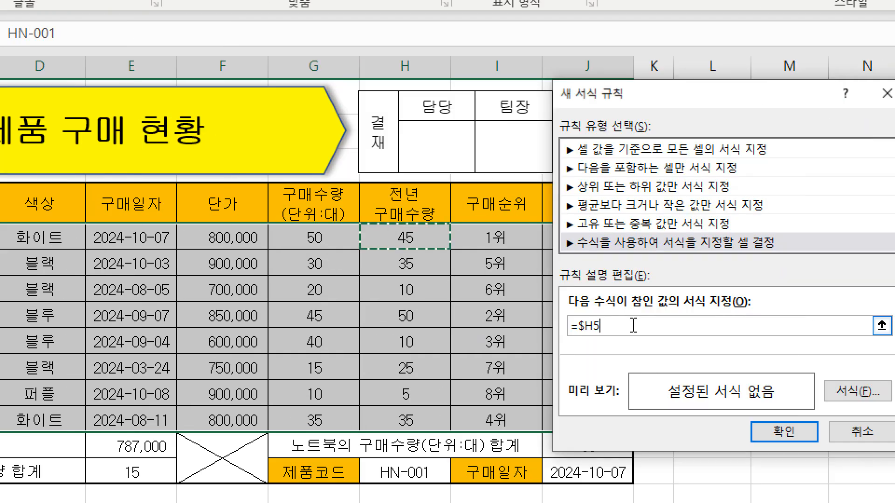
pyautogui.write('>=')
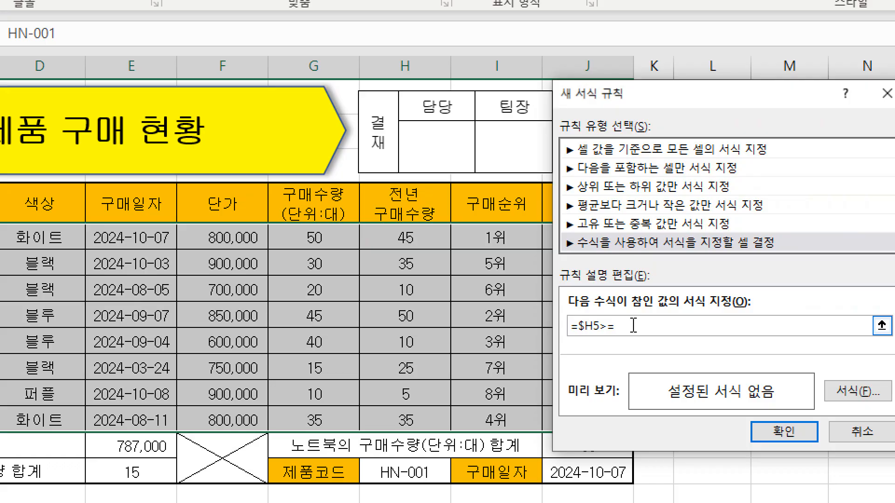
pyautogui.write('30')
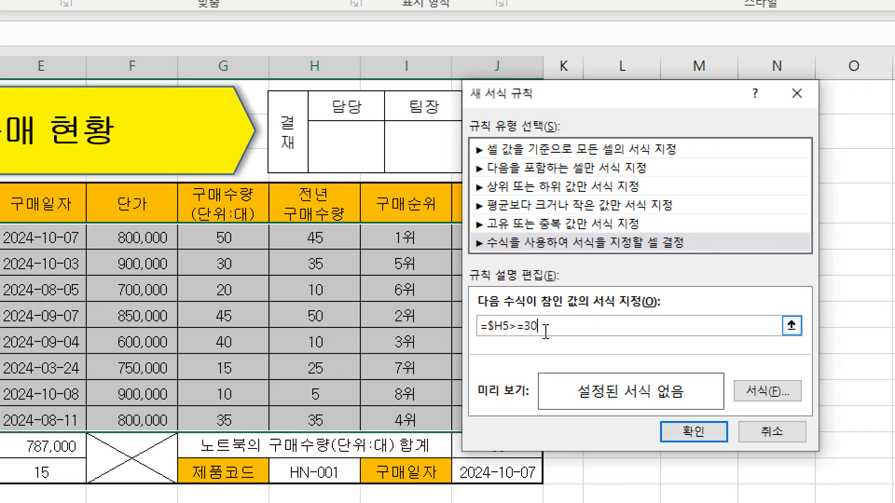
# Set the rule's font style to bold (굵게) and its colour to standard blue (파랑), and apply the formatting.
pyautogui.click(771, 392)
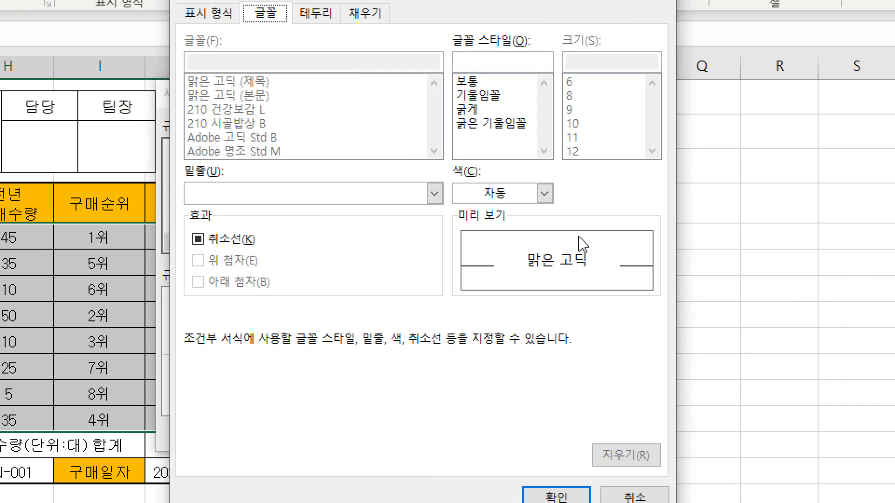
pyautogui.click(774, 82)
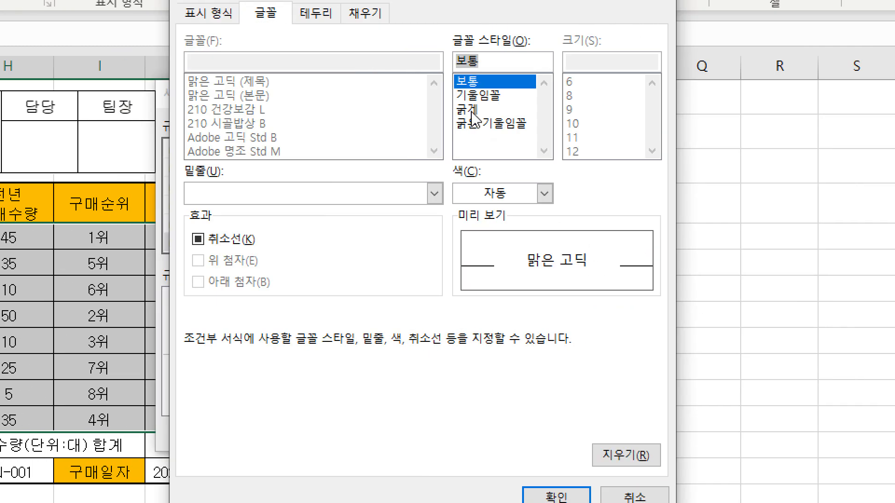
pyautogui.click(774, 109)
pyautogui.click(499, 192)
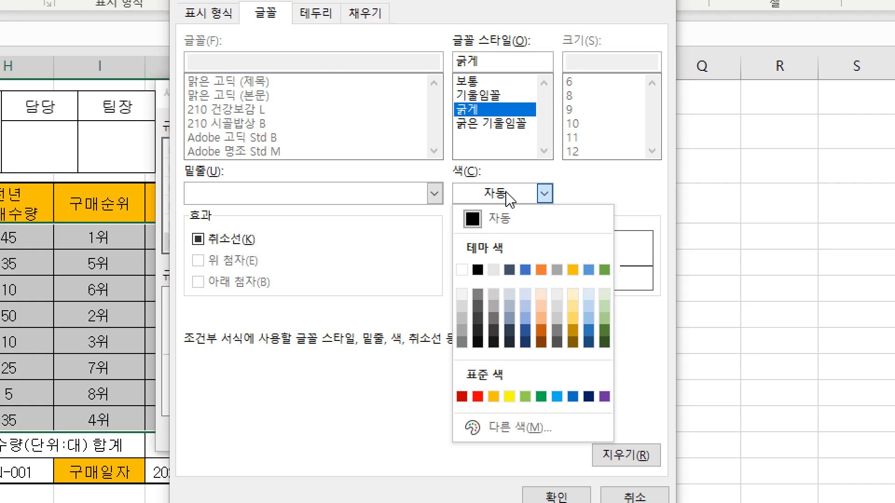
pyautogui.click(572, 396)
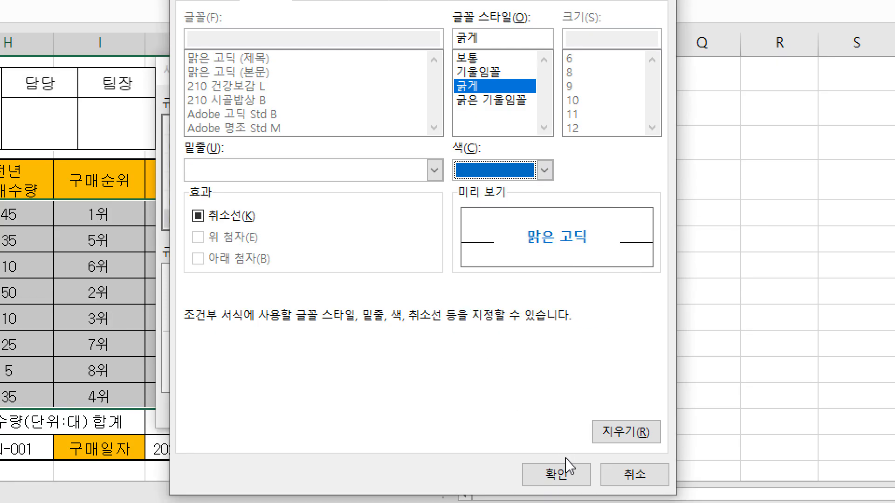
pyautogui.click(565, 480)
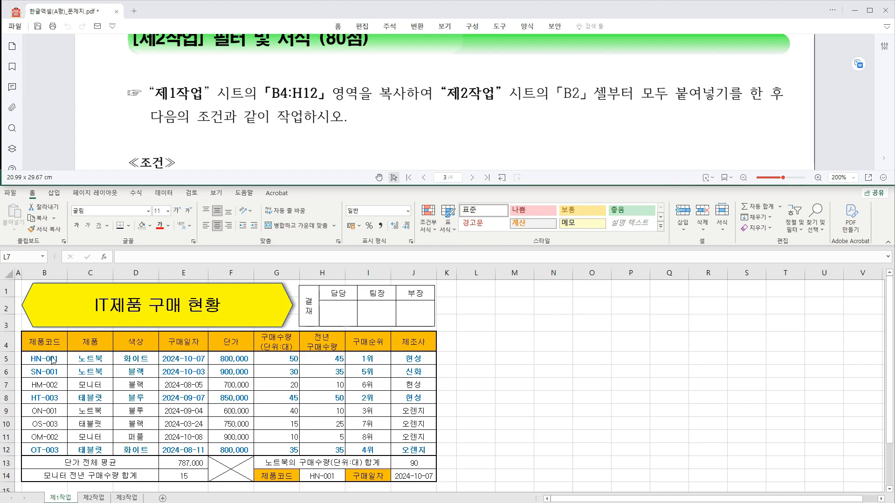
# Copy B4:H12 from the 제1작업 sheet and paste it at cell B2 of the 제2작업 sheet.
pyautogui.moveTo(42, 342); pyautogui.dragTo(331, 449)
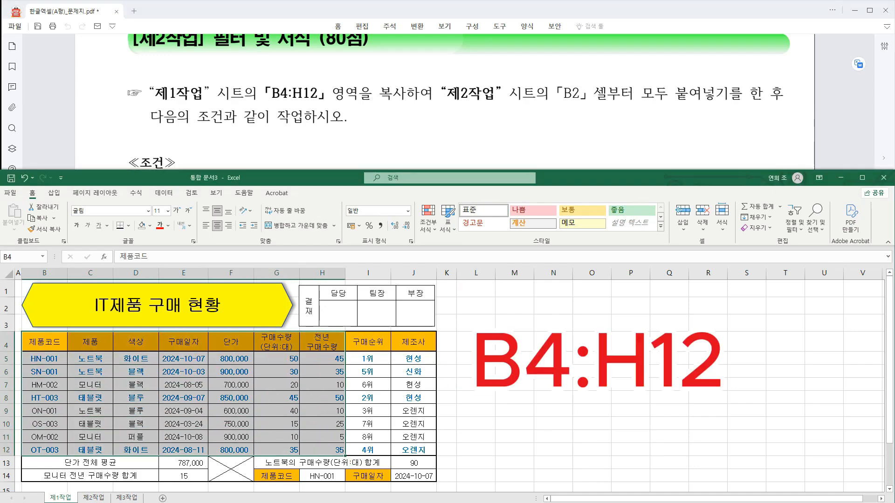
pyautogui.moveTo(20, 330); pyautogui.dragTo(347, 456)
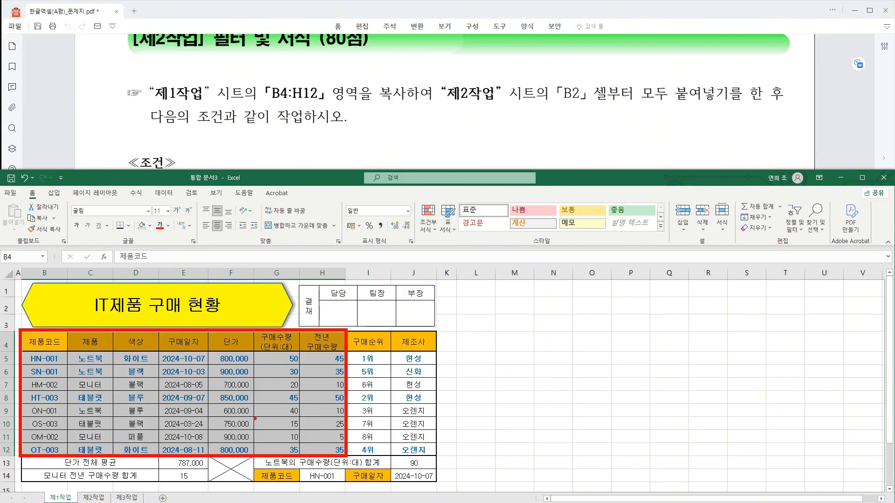
pyautogui.hotkey('ctrl', 'c')
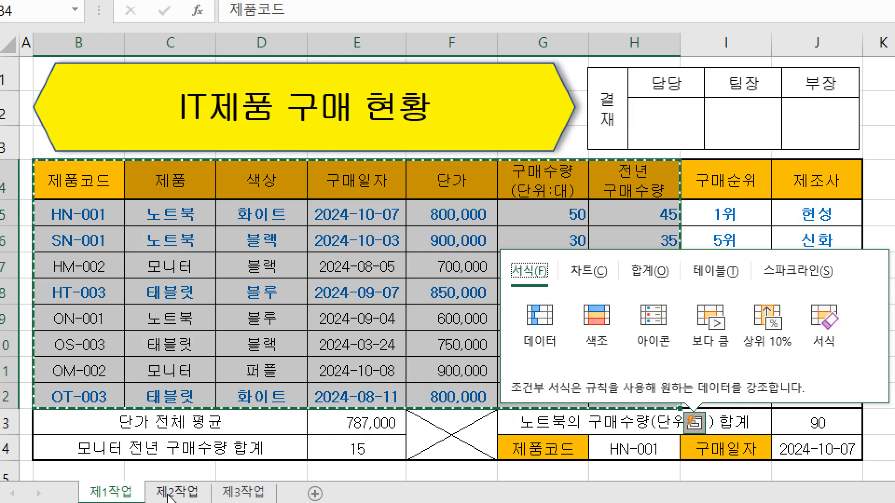
pyautogui.click(91, 498)
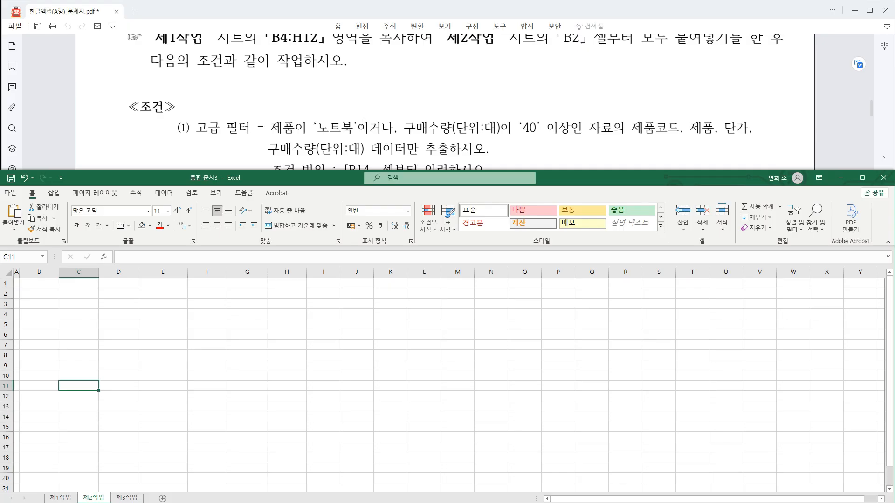
pyautogui.scroll(2, 362, 122)
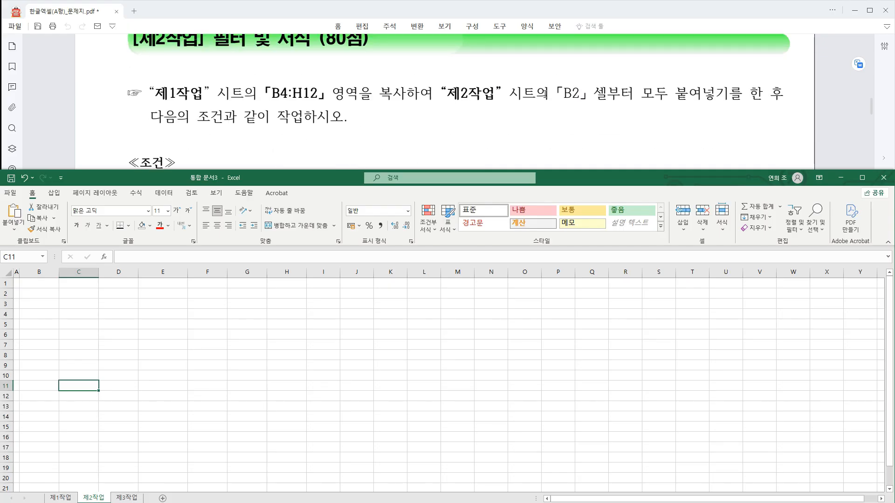
pyautogui.moveTo(555, 93); pyautogui.dragTo(729, 96)
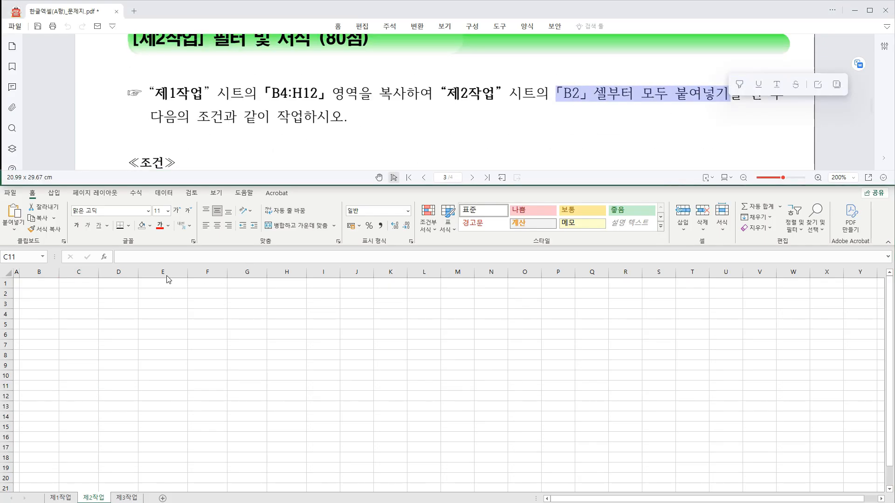
pyautogui.click(56, 294)
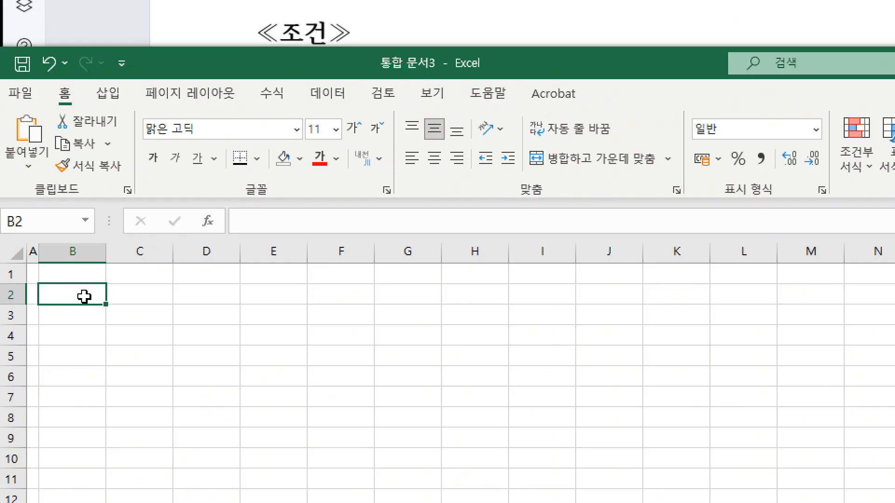
pyautogui.hotkey('ctrl', 'v')
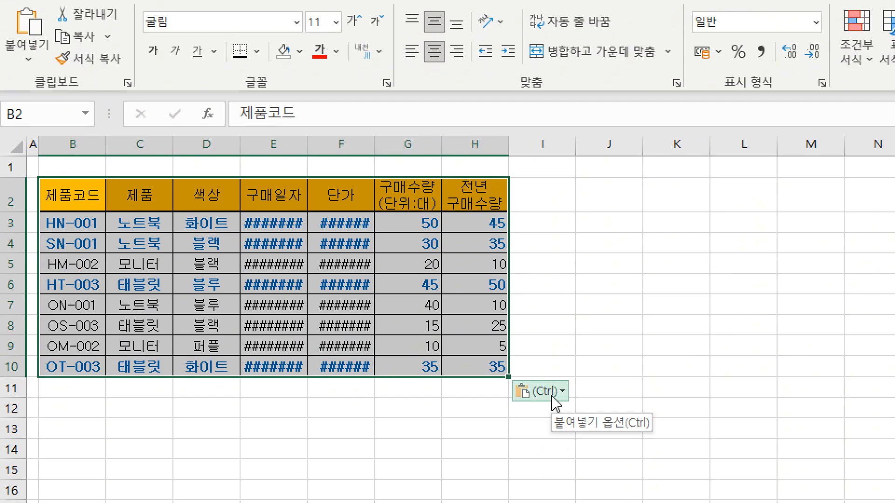
# Keep the source column widths for the pasted table and autofit the 구매일자 column E.
pyautogui.click(554, 396)
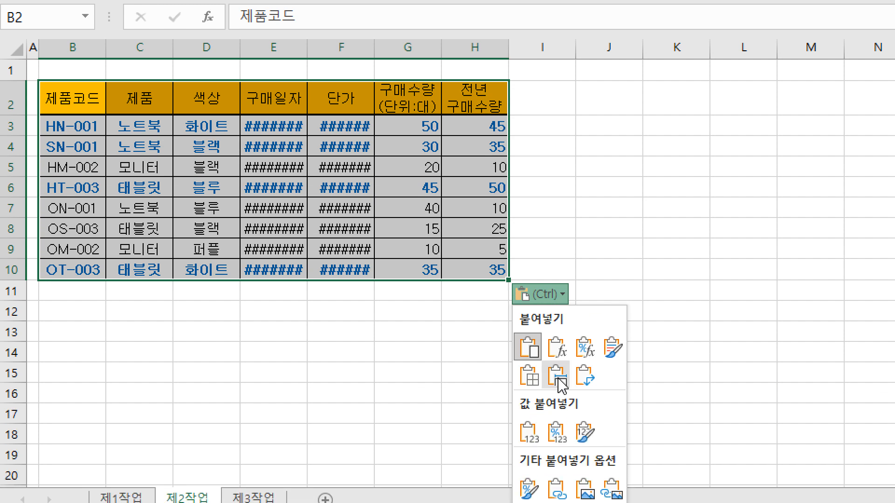
pyautogui.click(558, 379)
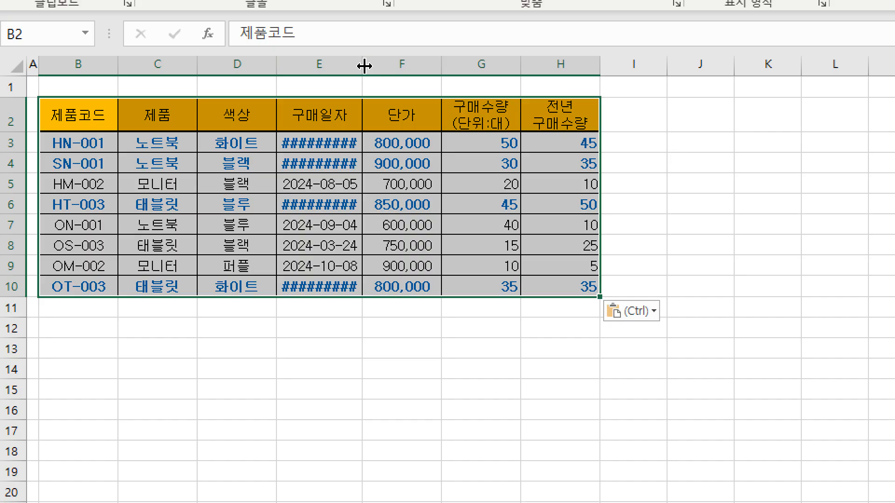
pyautogui.doubleClick(364, 65)
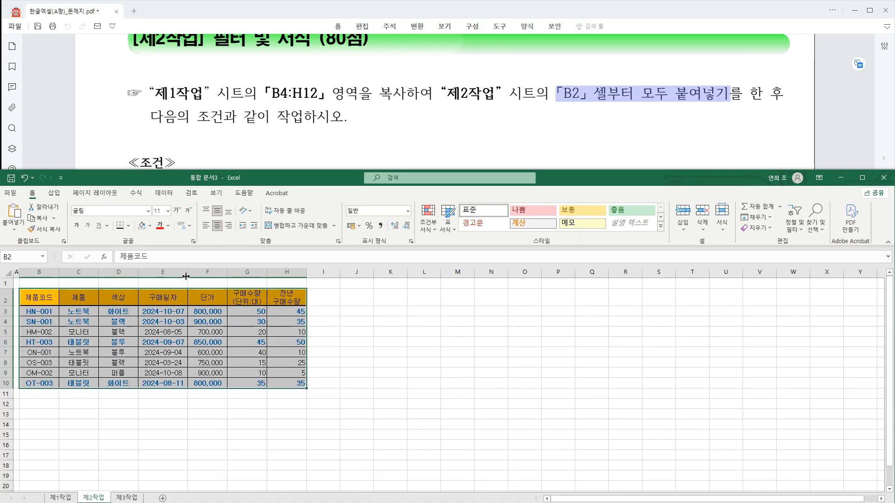
# Copy the 제품 header from C2 to cell B14 as the first heading of the advanced filter's criteria range.
pyautogui.hotkey('ctrl', 'q')
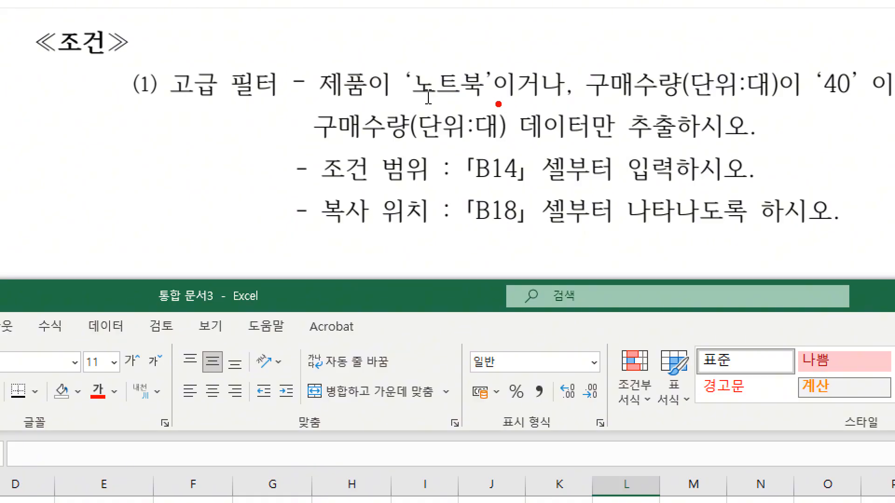
pyautogui.moveTo(498, 104); pyautogui.dragTo(568, 103)
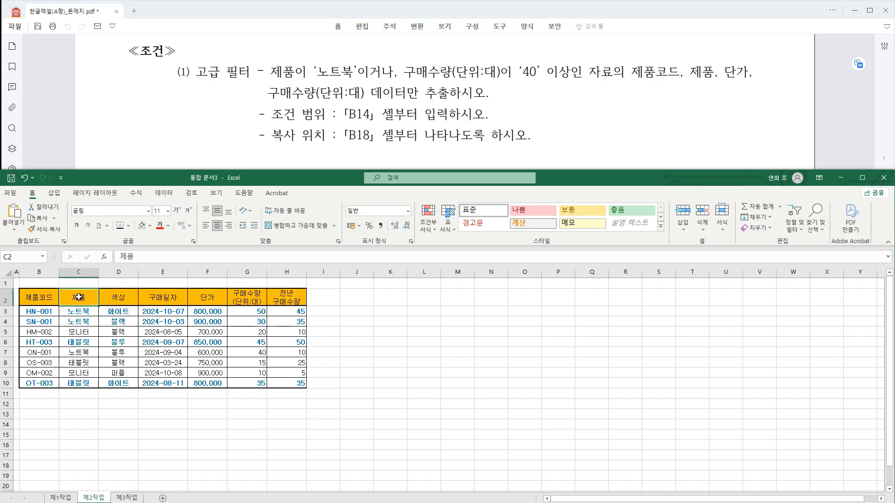
pyautogui.hotkey('ctrl', 'c')
pyautogui.moveTo(350, 117); pyautogui.dragTo(379, 116)
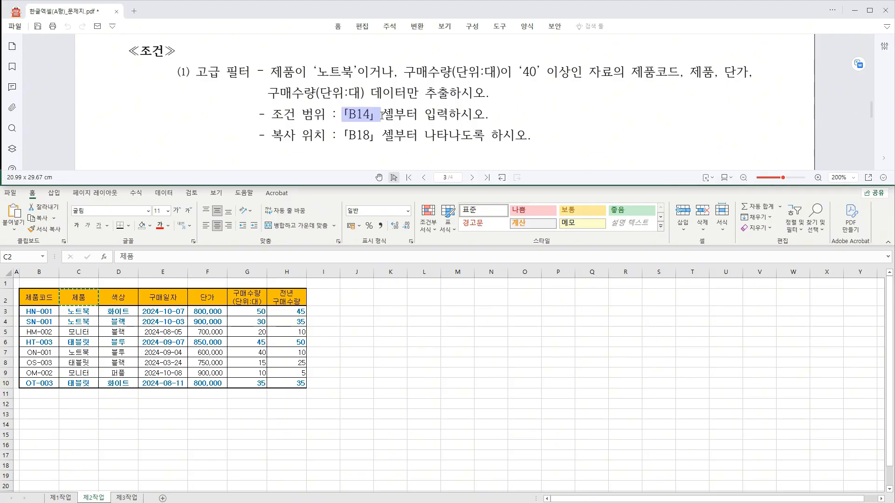
pyautogui.click(40, 422)
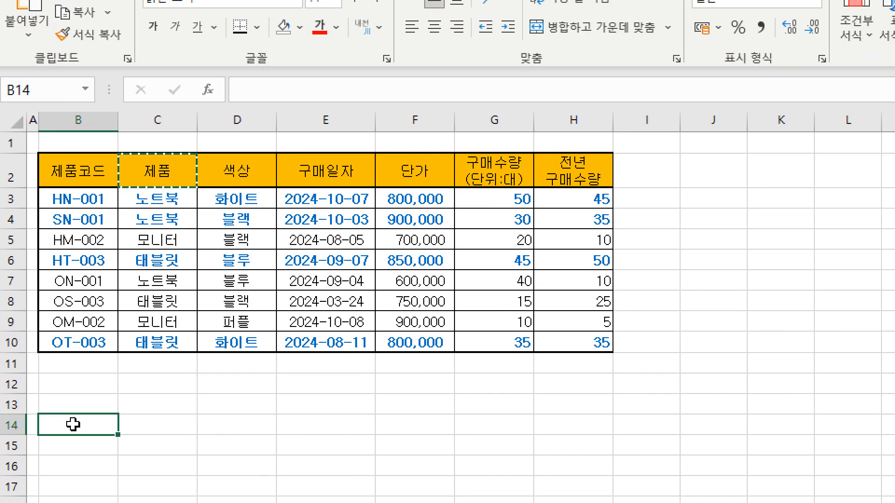
pyautogui.hotkey('ctrl', 'v')
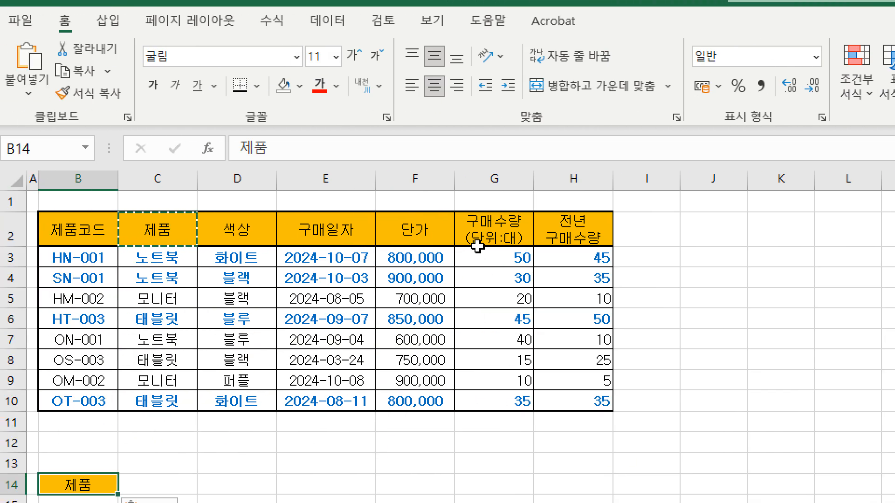
# Copy the 구매수량(단위:대) header from G2 to C14 as the second heading of the criteria range.
pyautogui.click(501, 229)
pyautogui.hotkey('ctrl', 'c')
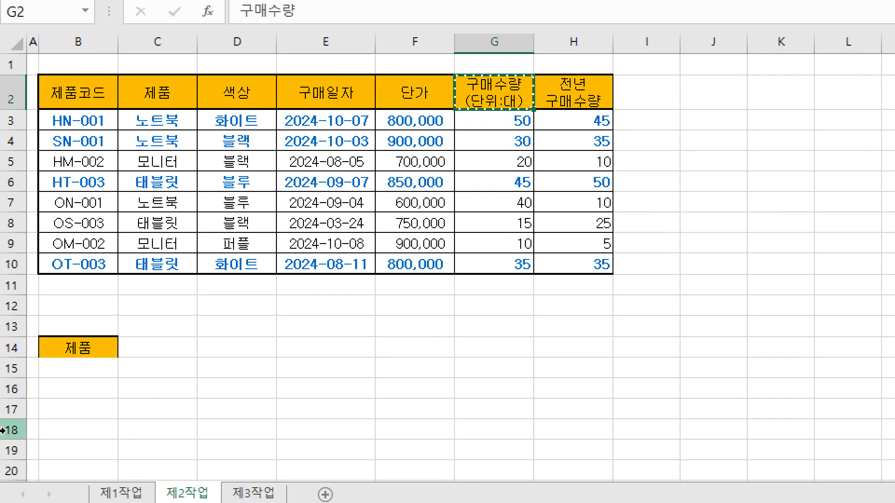
pyautogui.click(171, 485)
pyautogui.hotkey('ctrl', 'v')
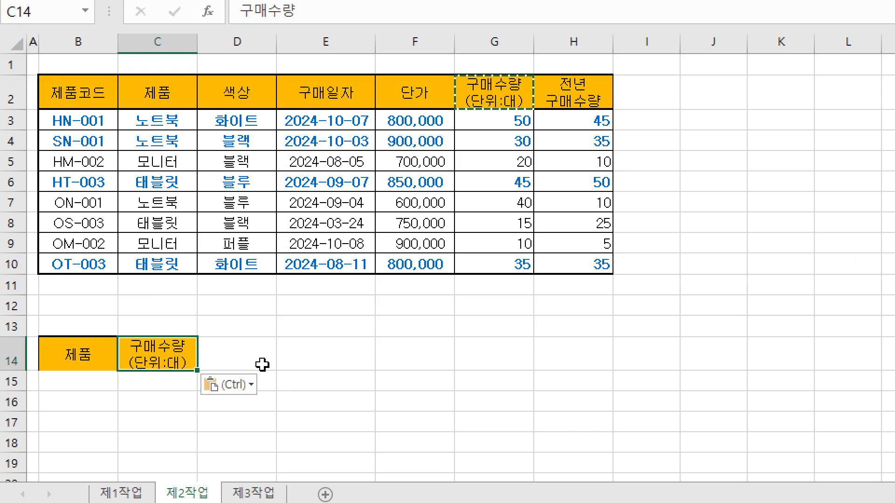
# Copy 노트북 from C3 into B15 as the criterion under the 제품 heading.
pyautogui.click(168, 122)
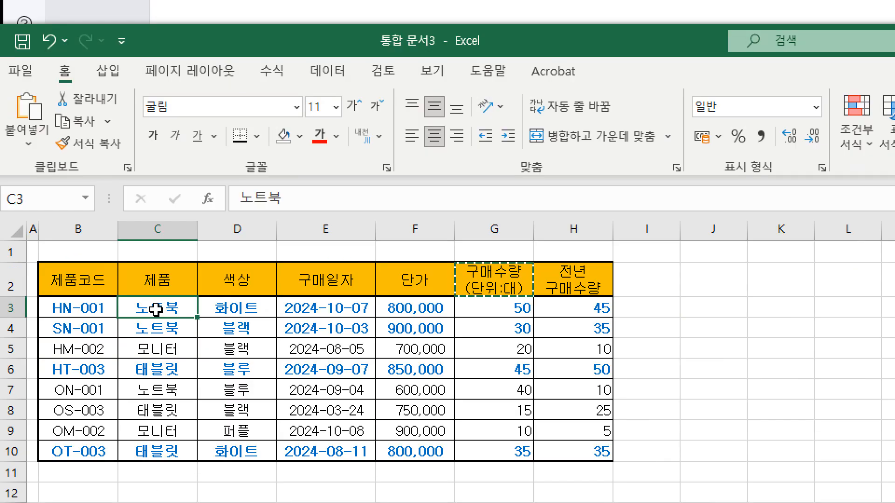
pyautogui.hotkey('ctrl', 'c')
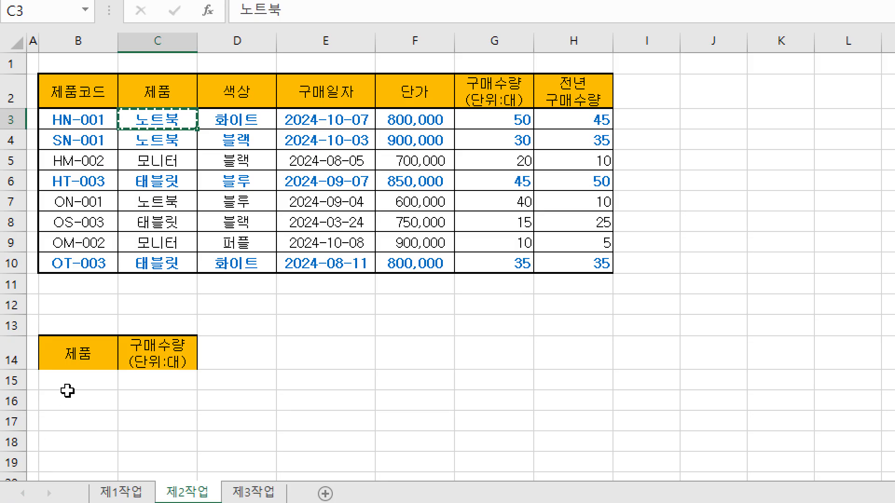
pyautogui.click(66, 381)
pyautogui.hotkey('ctrl', 'v')
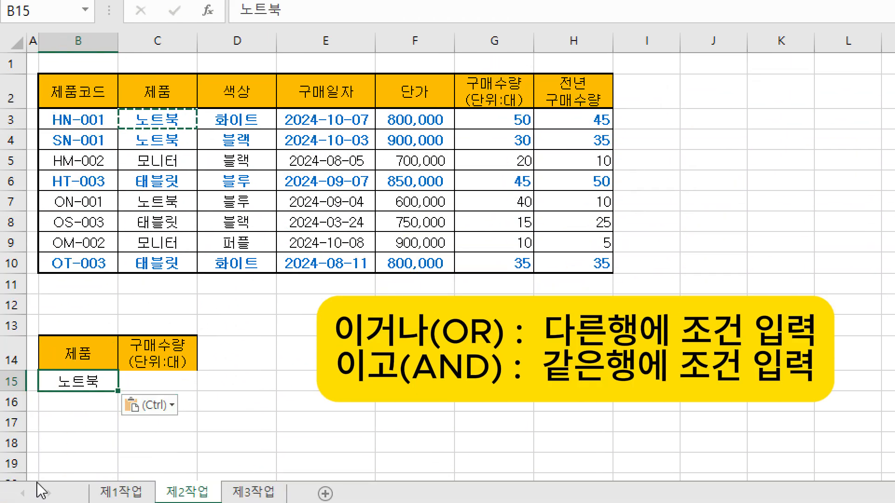
# Enter the criterion >=40 in C16, one row below the 노트북 criterion, so the two conditions combine as OR.
pyautogui.click(135, 401)
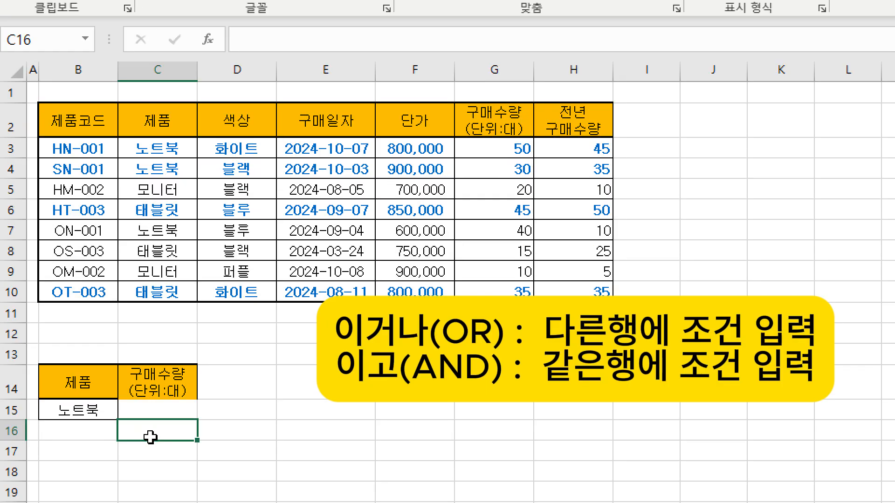
pyautogui.write('>=')
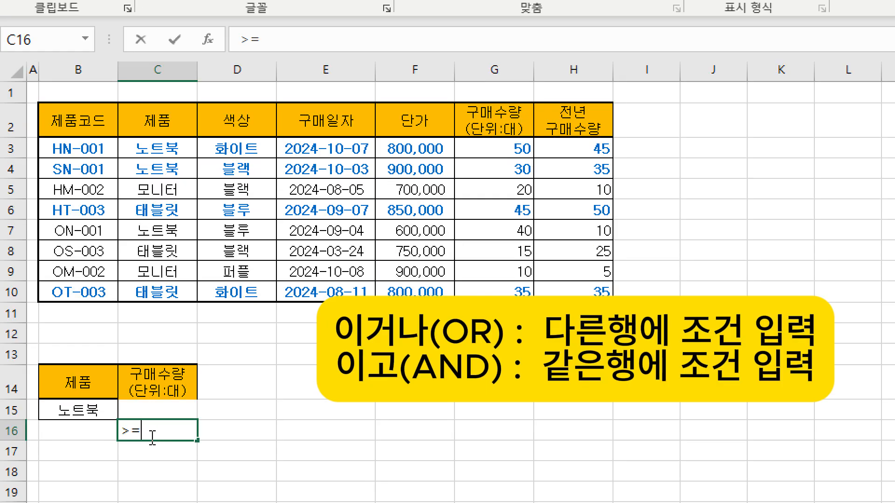
pyautogui.write('40')
pyautogui.press('Return')
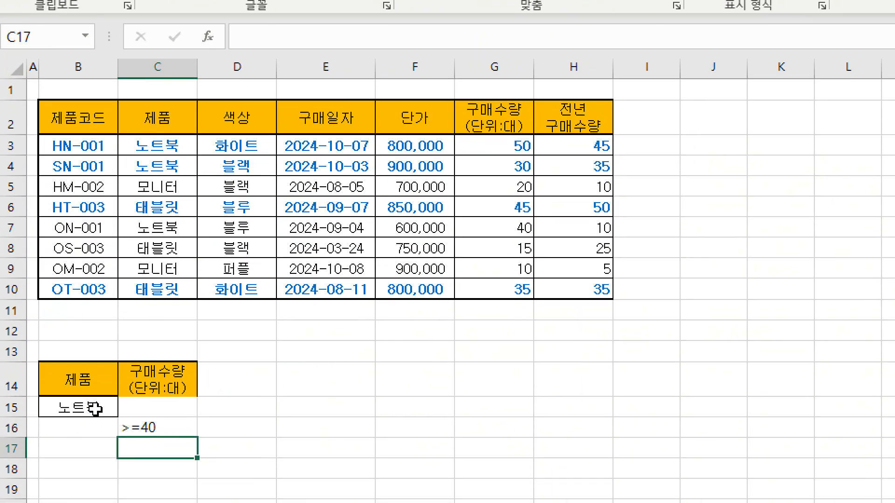
# Check the placement of the criteria cells and read the PDF's instructions for the filter's copy location and the fields to extract.
pyautogui.click(168, 405)
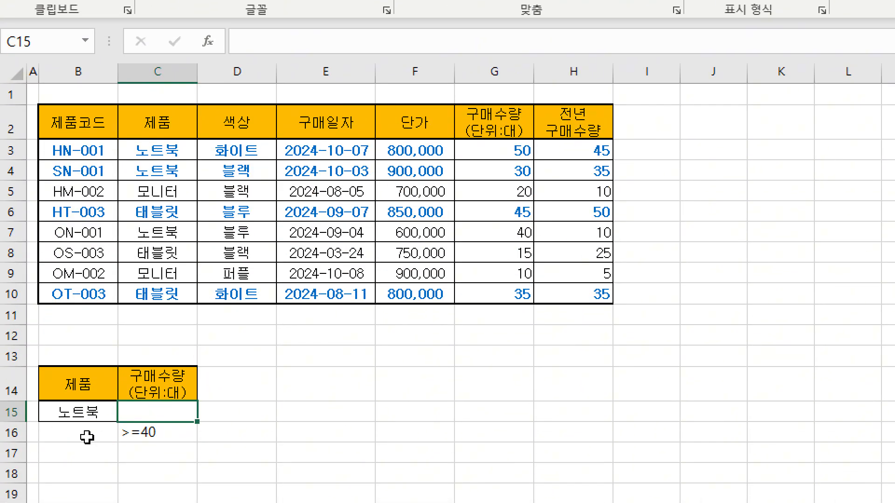
pyautogui.click(142, 428)
pyautogui.click(85, 410)
pyautogui.click(148, 429)
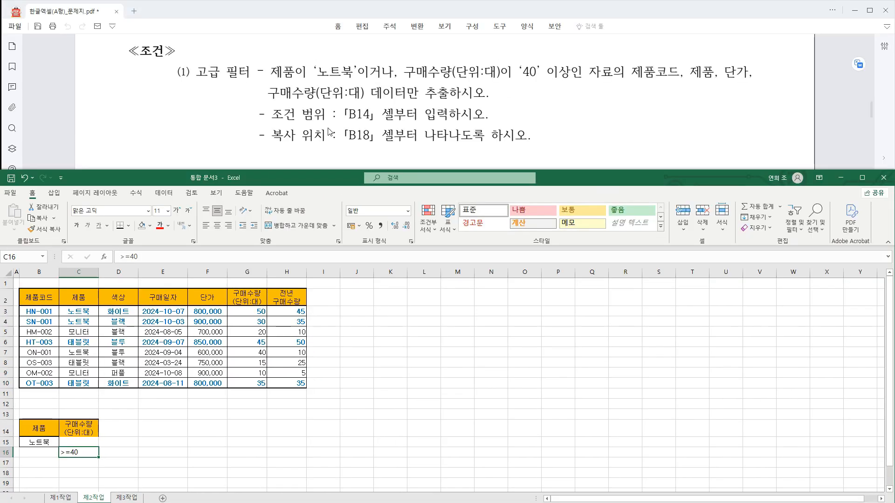
pyautogui.moveTo(280, 131); pyautogui.dragTo(372, 137)
pyautogui.click(36, 472)
pyautogui.moveTo(626, 59)
pyautogui.mouseDown()
pyautogui.moveTo(686, 83)
pyautogui.moveTo(731, 75)
pyautogui.moveTo(756, 84)
pyautogui.mouseUp()
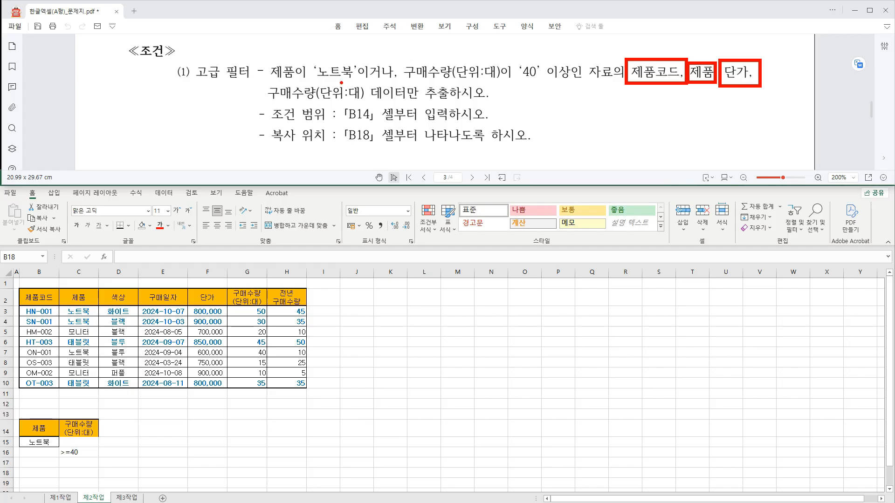
pyautogui.moveTo(257, 83); pyautogui.dragTo(364, 102)
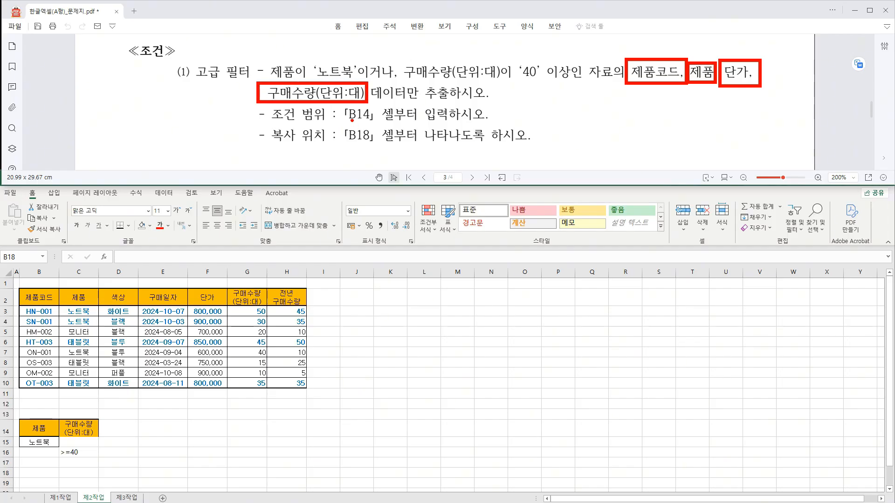
pyautogui.moveTo(18, 466); pyautogui.dragTo(60, 479)
pyautogui.moveTo(93, 444); pyautogui.dragTo(71, 459)
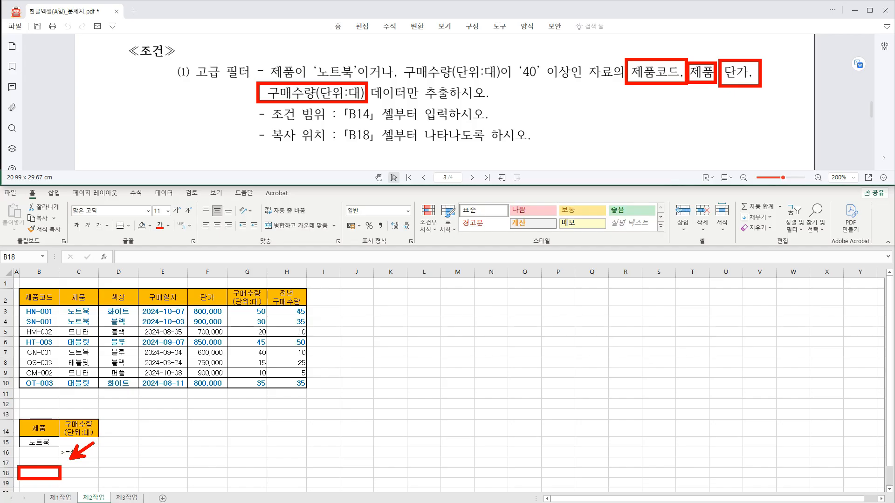
pyautogui.press('Escape')
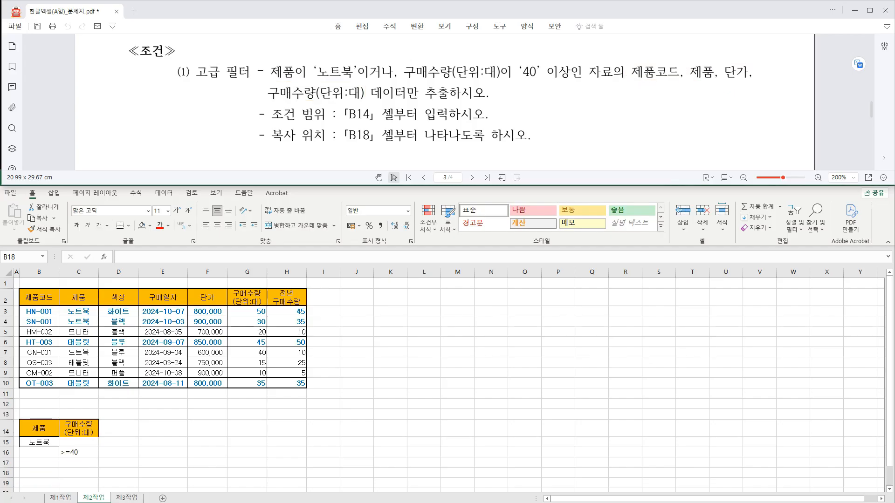
# Copy the headers 제품코드, 제품, 단가 and 구매수량(단위:대) from row 2 together and paste them starting at B18.
pyautogui.click(39, 299)
pyautogui.moveTo(16, 288); pyautogui.dragTo(61, 308)
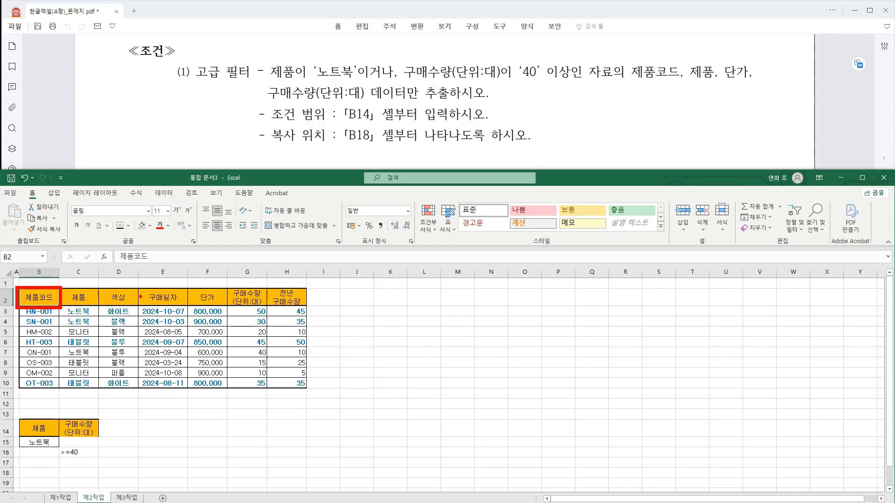
pyautogui.moveTo(60, 288); pyautogui.dragTo(98, 308)
pyautogui.moveTo(186, 288)
pyautogui.mouseDown()
pyautogui.moveTo(228, 309)
pyautogui.moveTo(266, 308)
pyautogui.mouseUp()
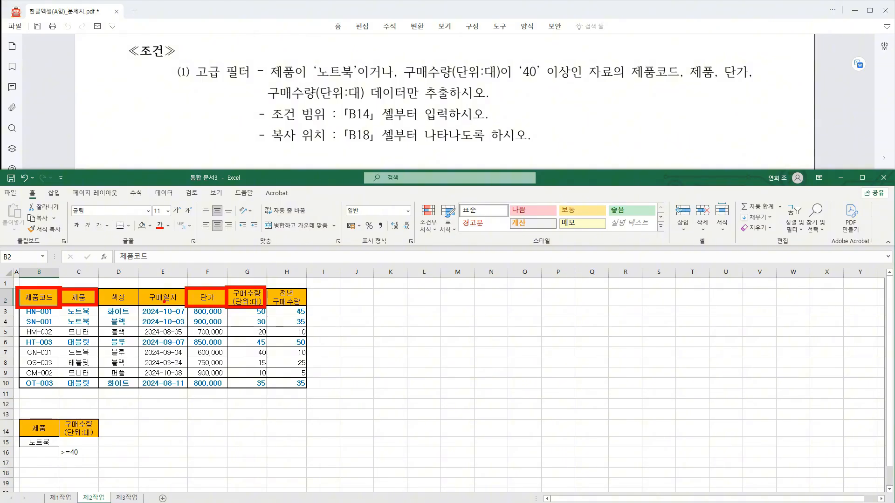
pyautogui.press('Escape')
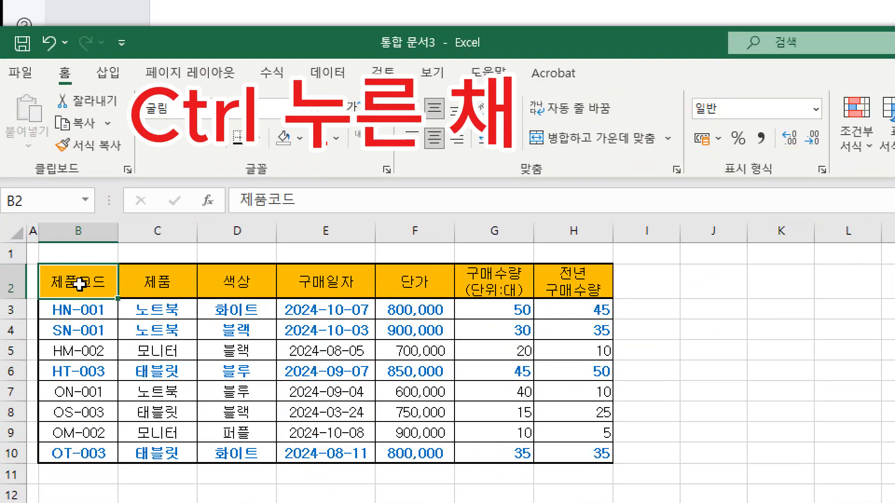
pyautogui.keyDown('ctrl'); pyautogui.click(158, 282); pyautogui.keyUp('ctrl')
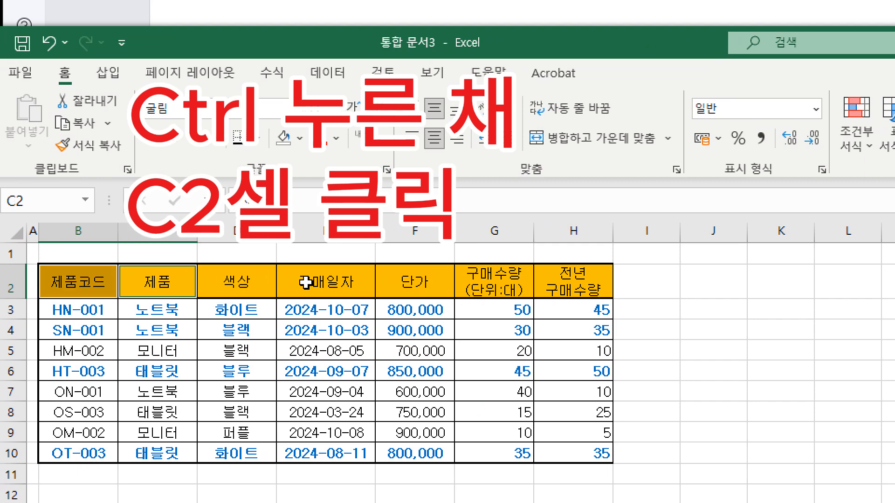
pyautogui.keyDown('ctrl'); pyautogui.click(417, 282); pyautogui.keyUp('ctrl')
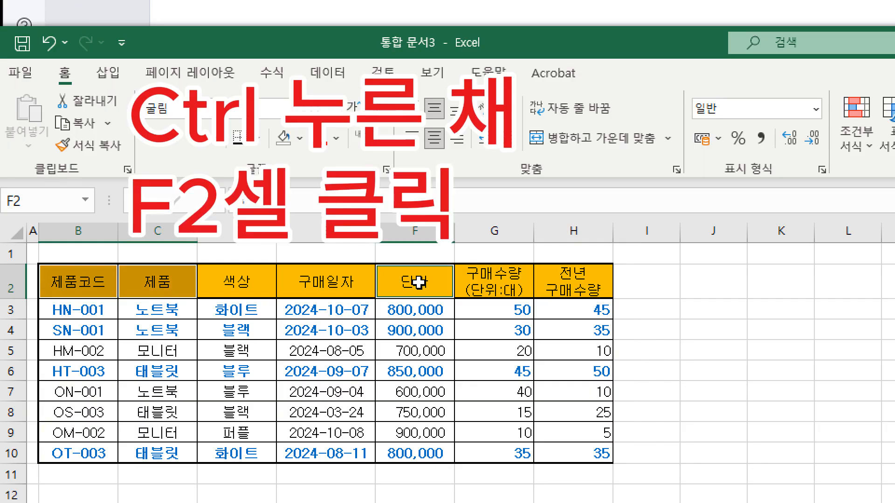
pyautogui.keyDown('ctrl'); pyautogui.click(500, 280); pyautogui.keyUp('ctrl')
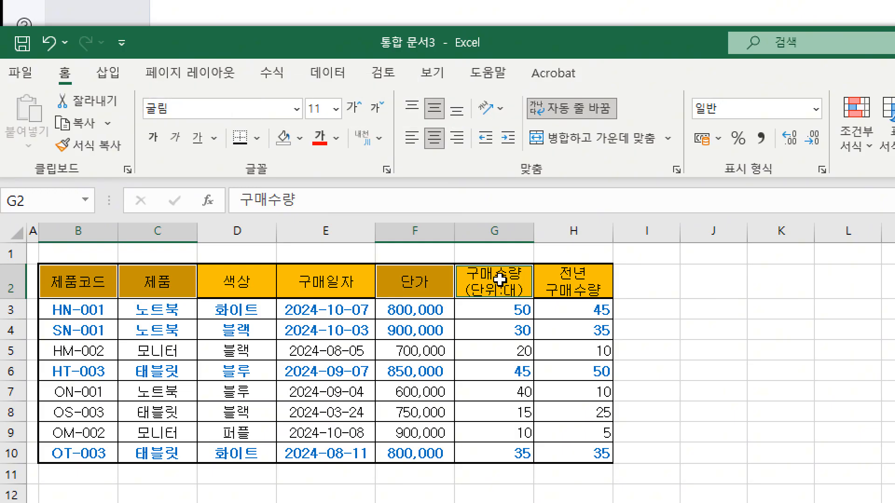
pyautogui.hotkey('ctrl', 'c')
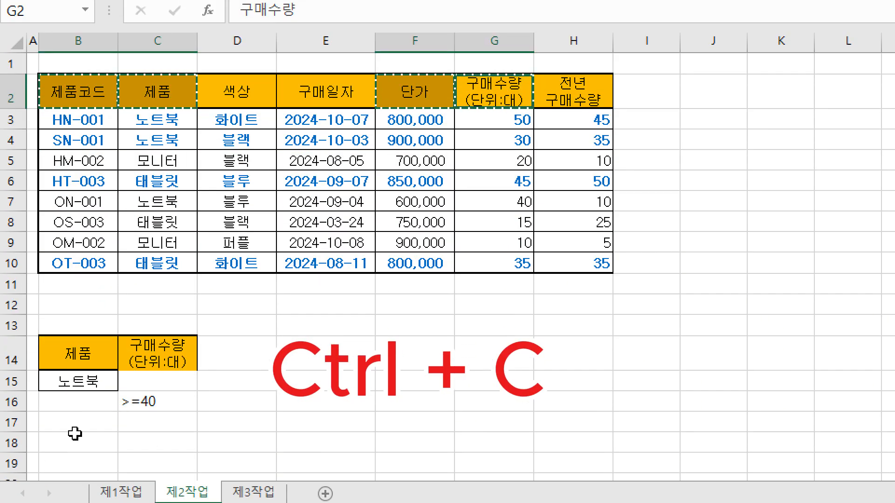
pyautogui.click(76, 434)
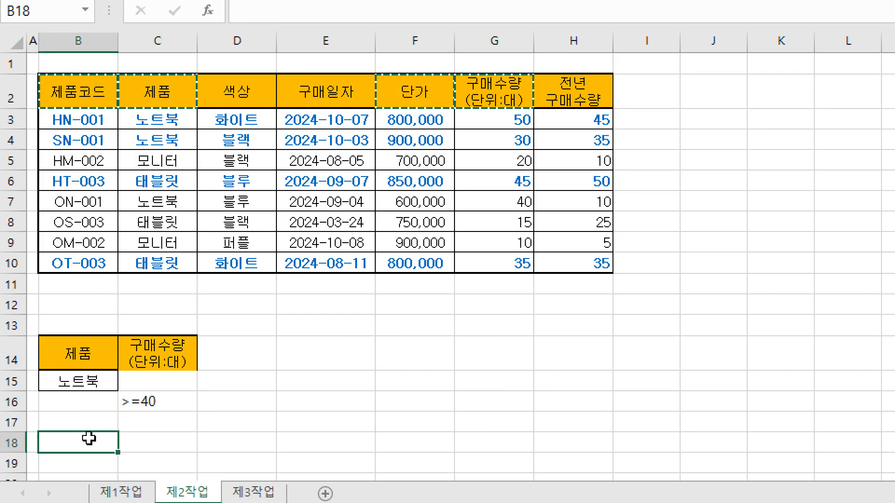
pyautogui.hotkey('ctrl', 'v')
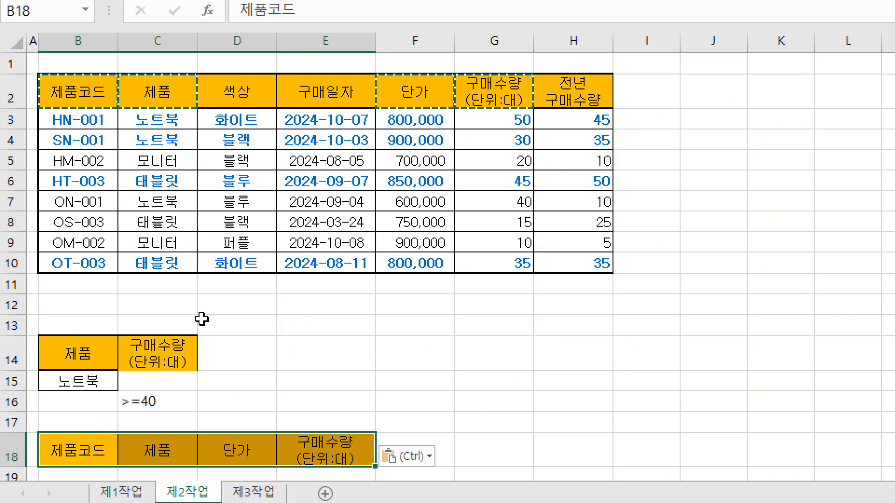
pyautogui.press('Escape')
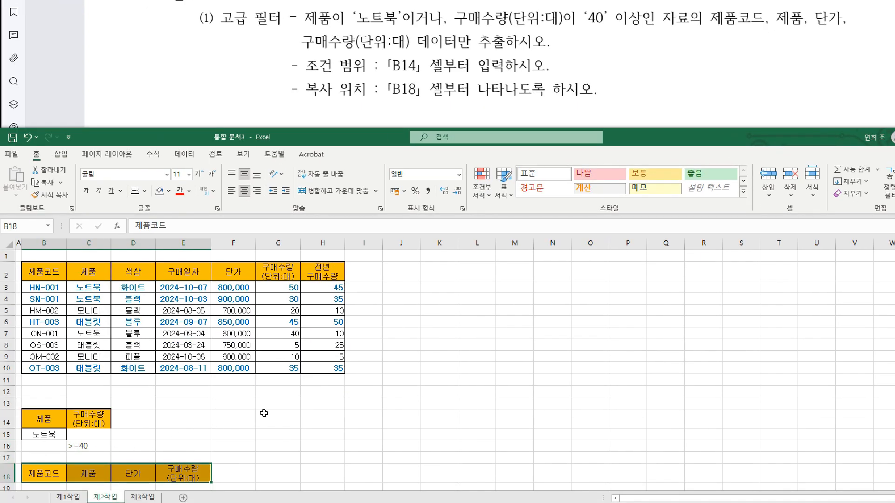
# Start an advanced filter (고급 필터) on the table B2:H10 and set its criteria range to B14:C16.
pyautogui.click(264, 413)
pyautogui.scroll(-1, 218, 373)
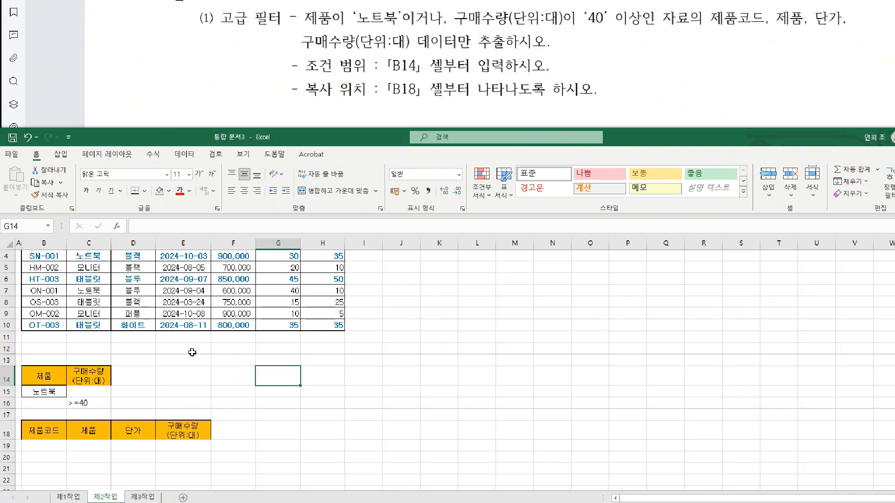
pyautogui.scroll(1, 192, 352)
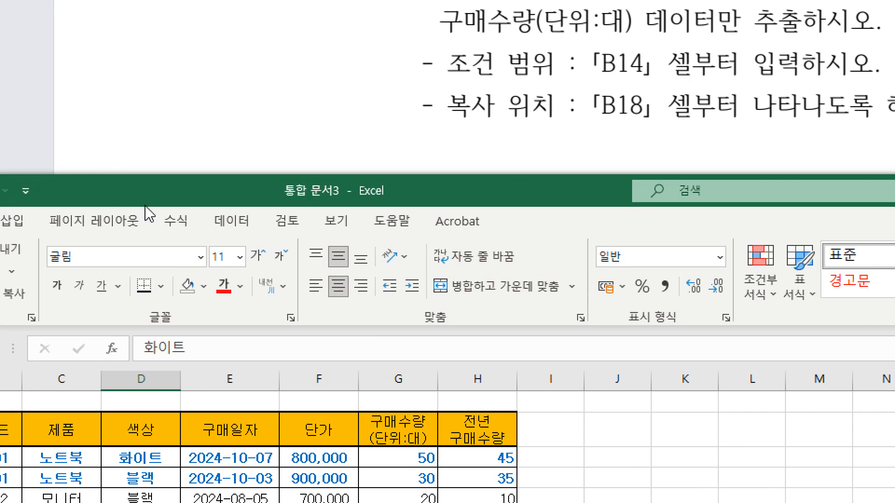
pyautogui.click(165, 193)
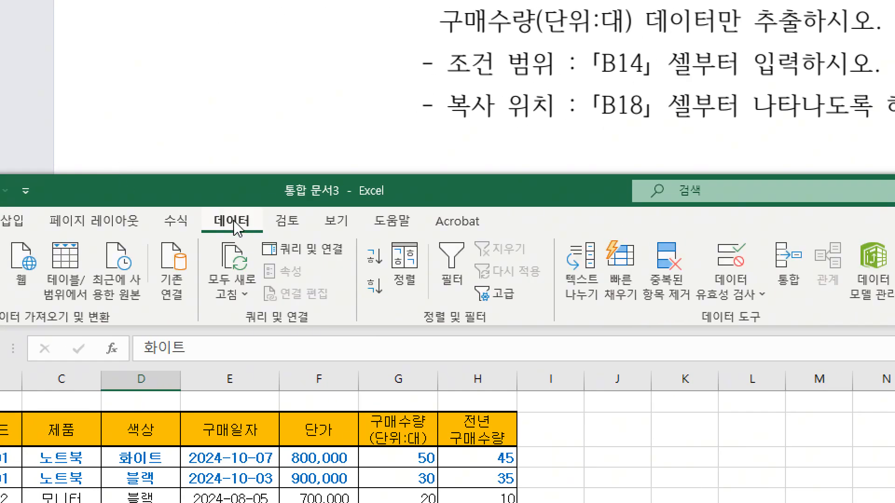
pyautogui.click(507, 300)
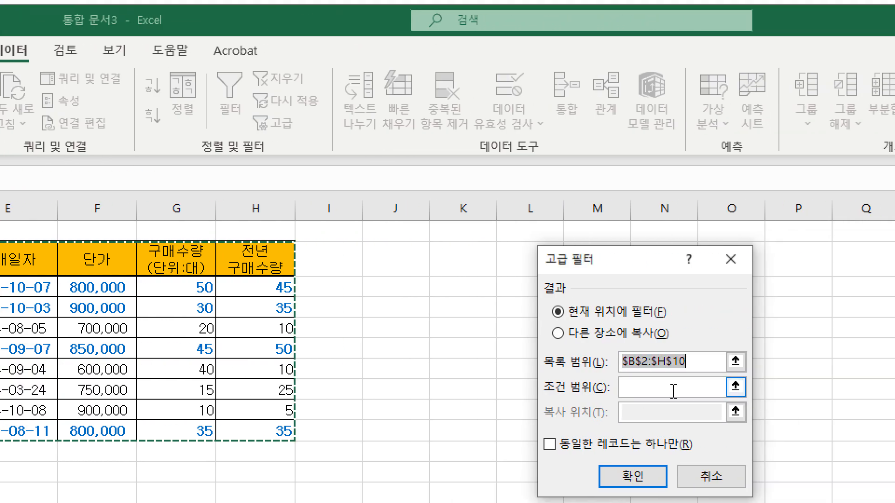
pyautogui.click(665, 388)
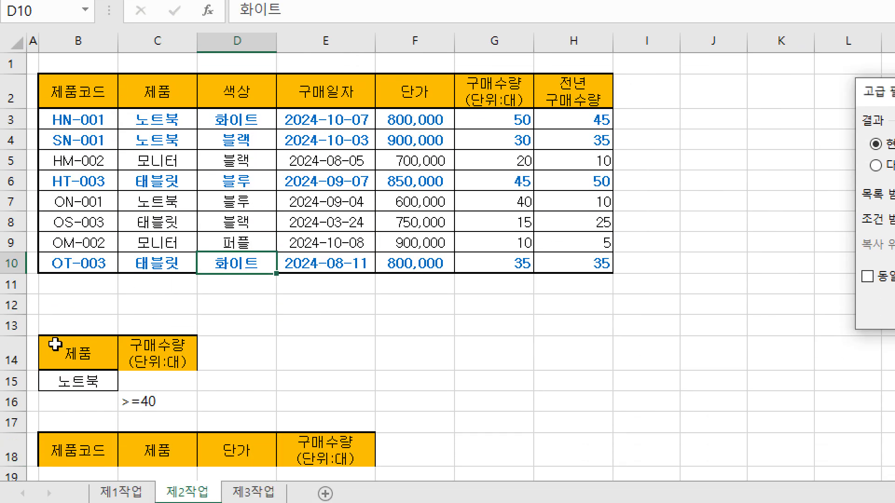
pyautogui.click(60, 352)
pyautogui.moveTo(60, 352); pyautogui.dragTo(142, 398)
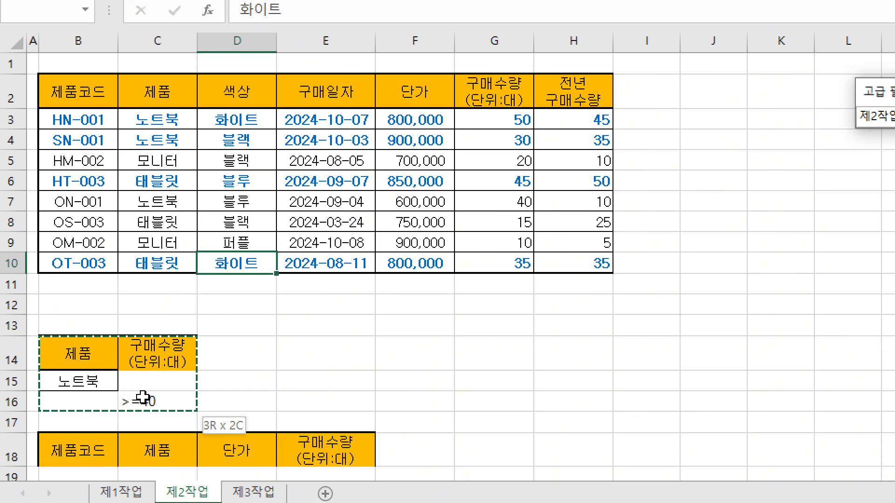
pyautogui.moveTo(142, 397); pyautogui.dragTo(144, 397)
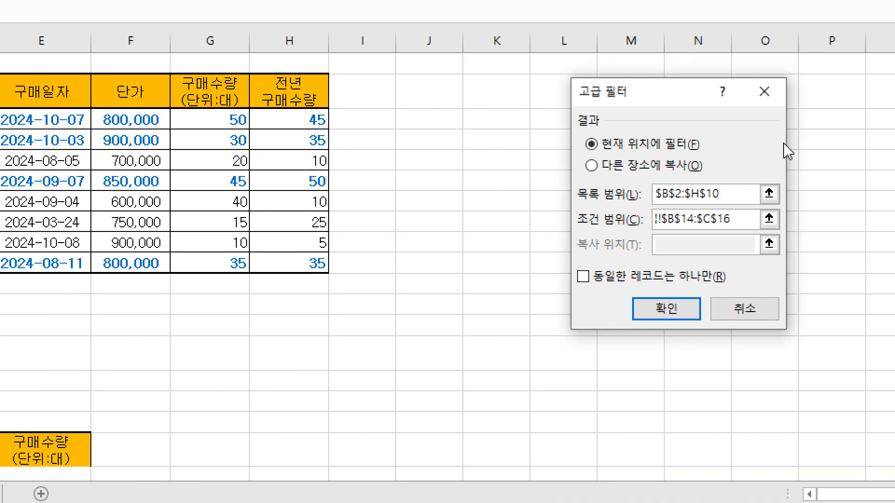
# Set the filter to copy results to another location (다른 장소에 복사) with the headers B18:E18 as the destination.
pyautogui.click(622, 167)
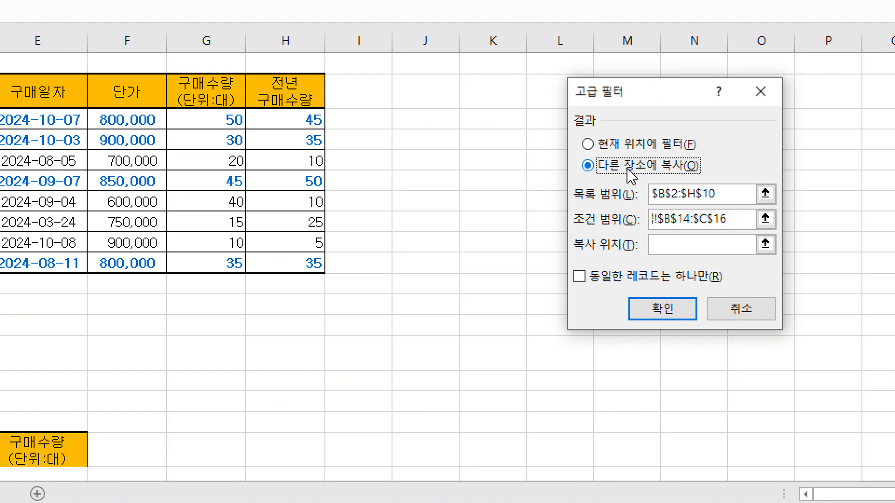
pyautogui.click(669, 243)
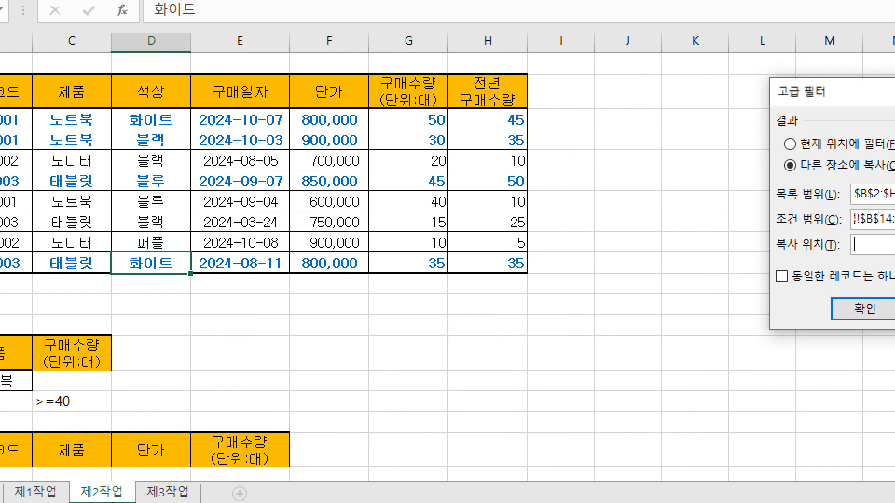
pyautogui.scroll(-1, 116, 354)
pyautogui.moveTo(86, 371); pyautogui.dragTo(324, 375)
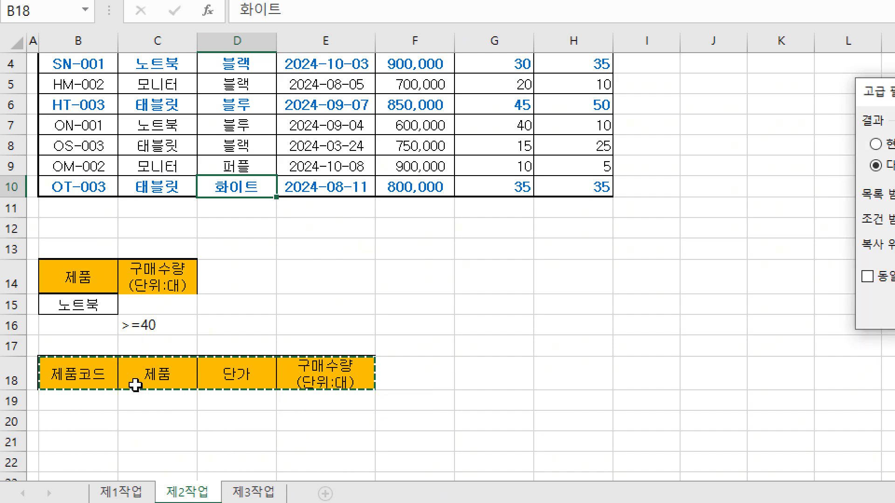
pyautogui.scroll(1, 361, 112)
pyautogui.scroll(1, 361, 112)
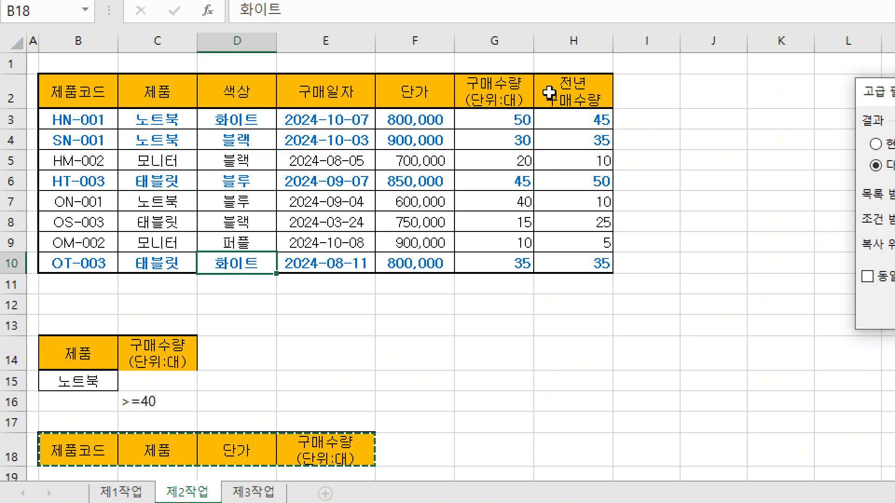
# Run the advanced filter and set the extracted range B18:E22 to no fill (채우기 없음).
pyautogui.scroll(-1, 255, 387)
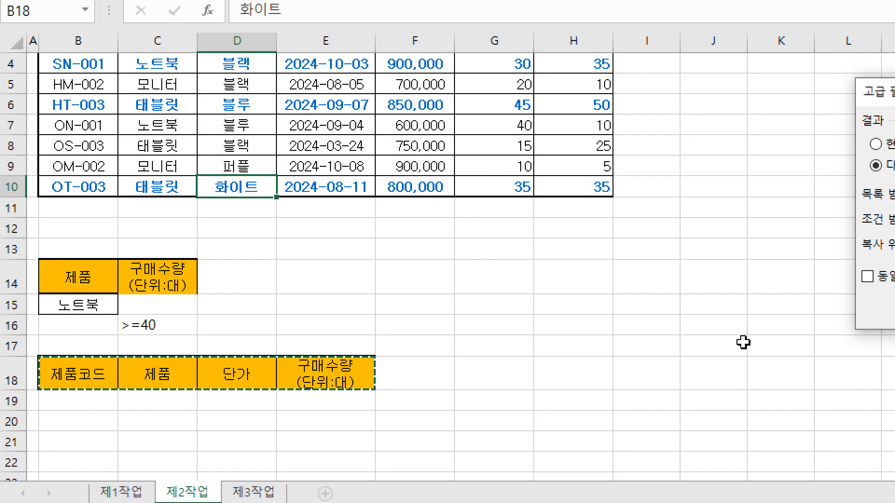
pyautogui.click(893, 307)
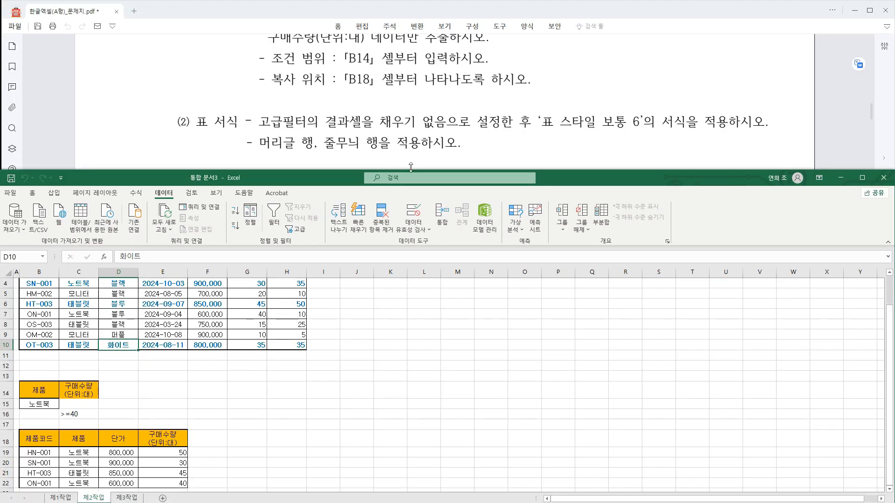
pyautogui.moveTo(39, 438); pyautogui.dragTo(160, 476)
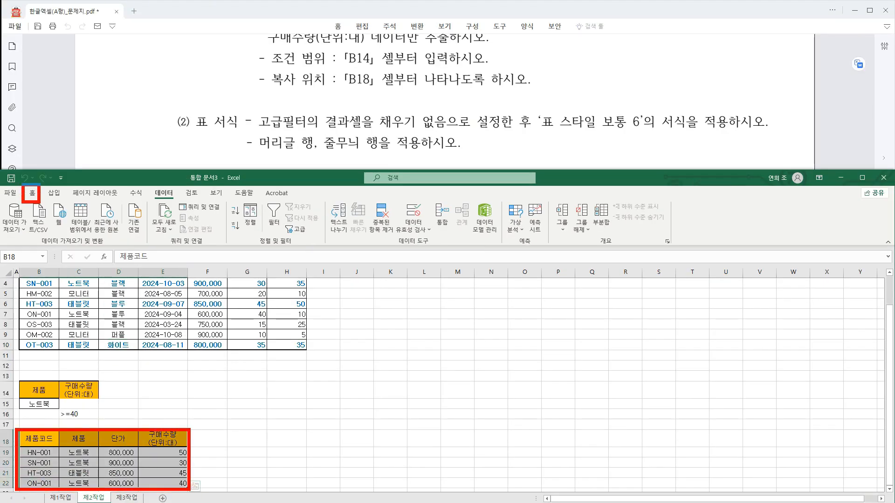
pyautogui.click(32, 192)
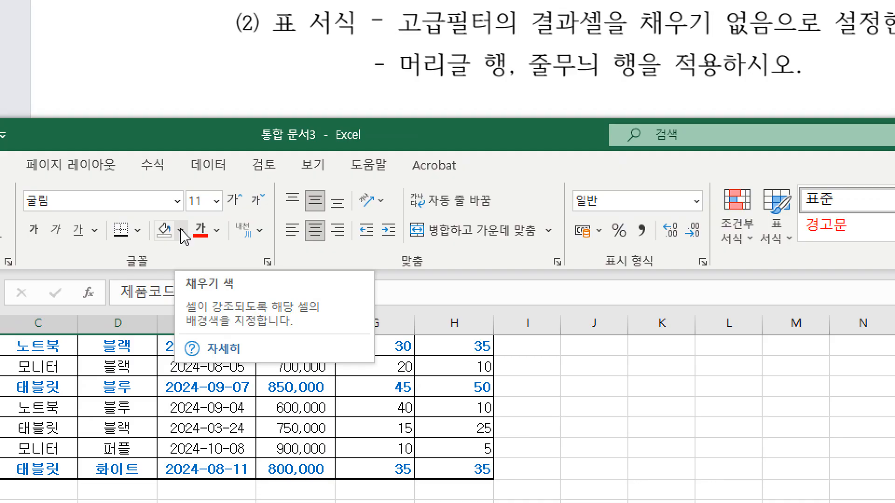
pyautogui.click(149, 226)
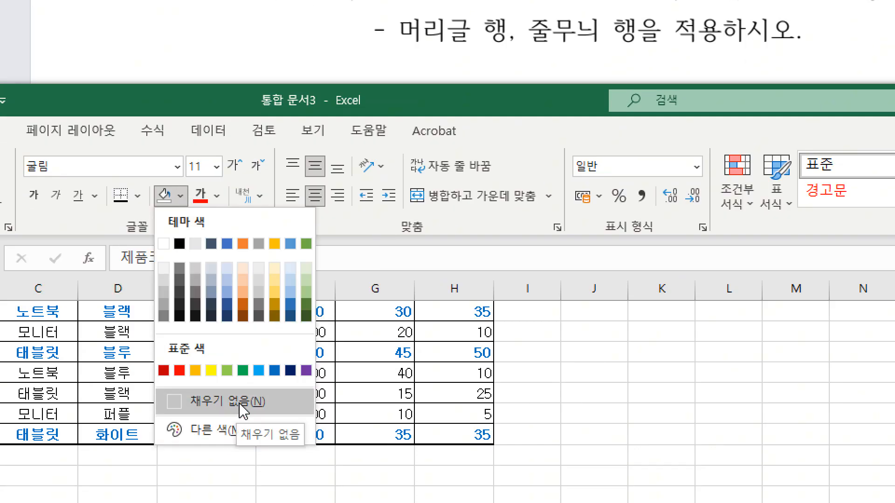
pyautogui.click(238, 413)
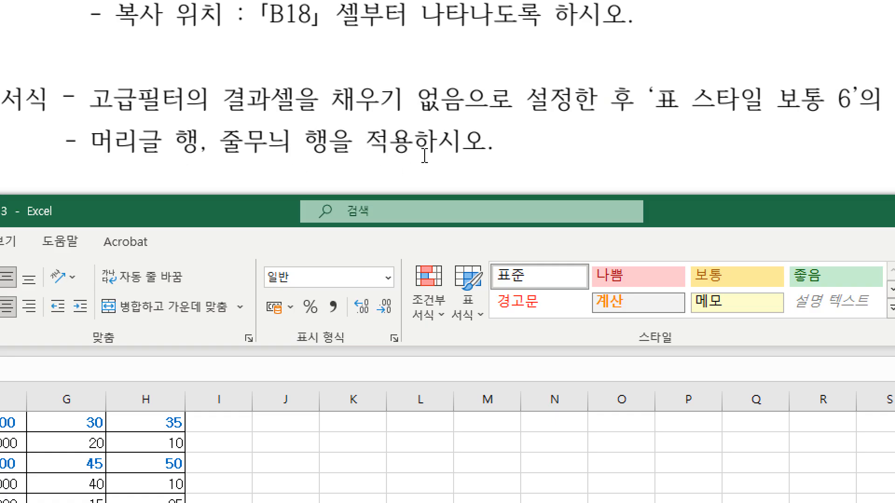
# Format B18:E22 as a table with headers (머리글 포함) in the style 표 스타일 보통 6.
pyautogui.click(472, 309)
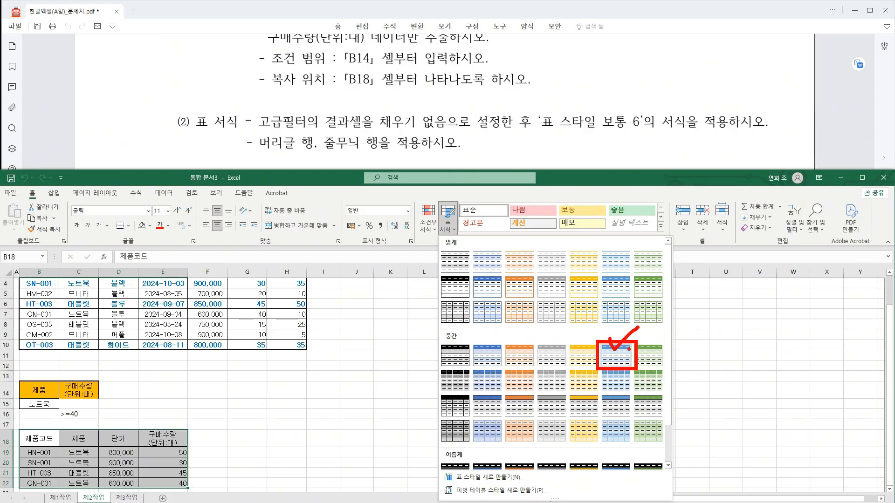
pyautogui.click(615, 355)
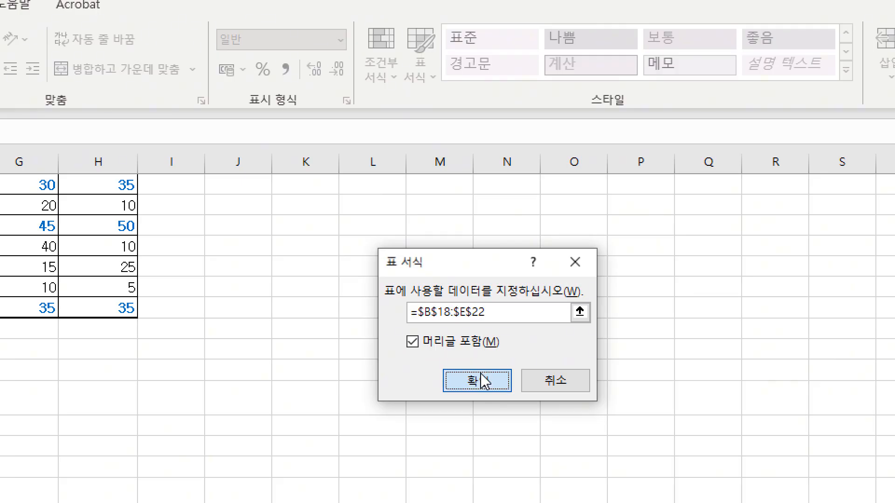
pyautogui.click(470, 381)
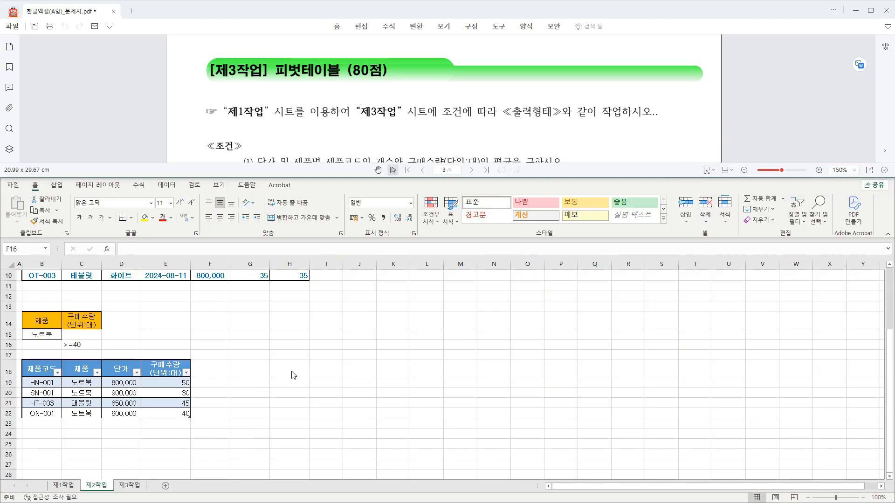
# Read the PDF's 제3작업 pivot table instructions to check the source sheet, target sheet and conditions.
pyautogui.moveTo(217, 97)
pyautogui.mouseDown()
pyautogui.moveTo(270, 123)
pyautogui.moveTo(348, 120)
pyautogui.mouseUp()
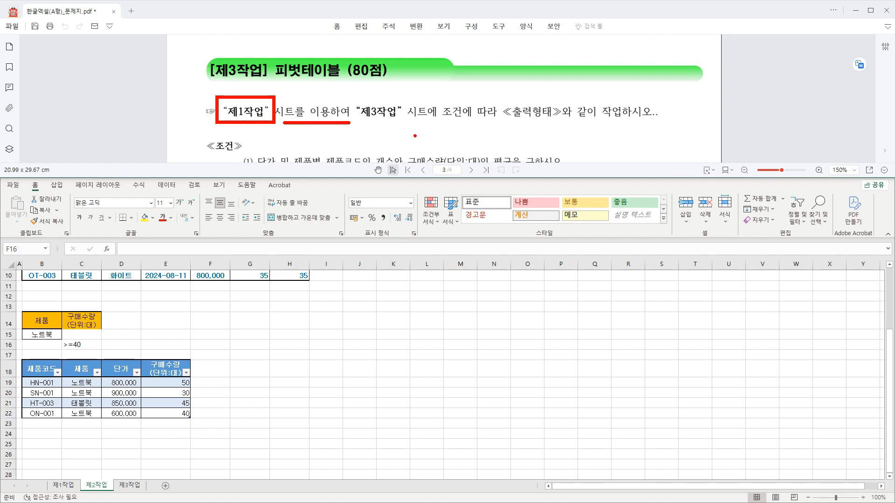
pyautogui.scroll(-2, 317, 110)
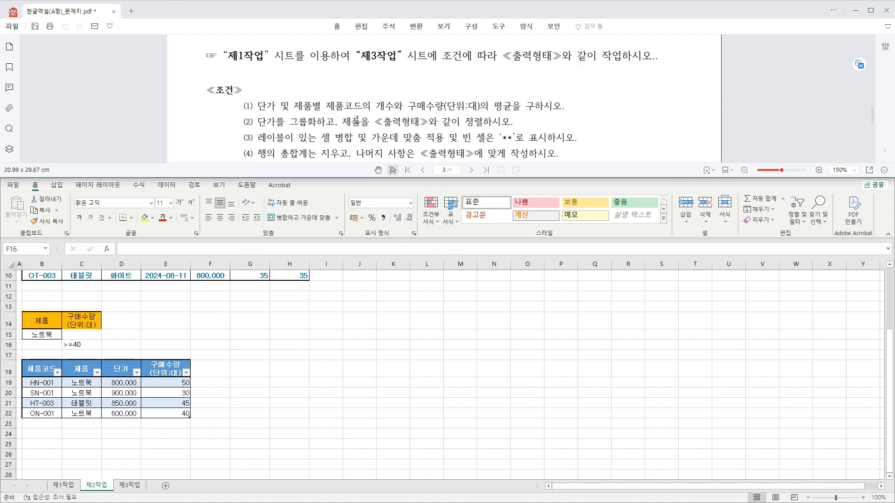
pyautogui.scroll(-2, 357, 120)
pyautogui.scroll(2, 325, 123)
pyautogui.moveTo(48, 480)
pyautogui.mouseDown()
pyautogui.moveTo(81, 492)
pyautogui.moveTo(65, 433)
pyautogui.mouseUp()
pyautogui.moveTo(72, 470); pyautogui.dragTo(110, 431)
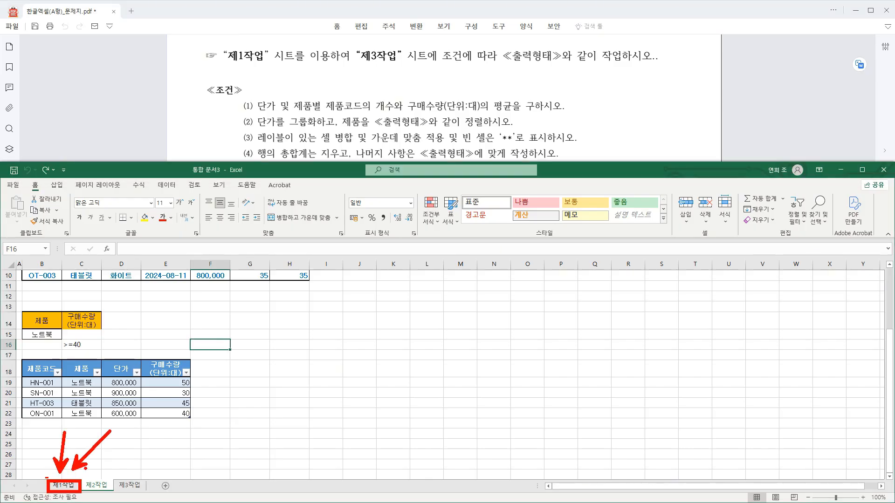
# Check the PDF's required fields and start a pivot table from B4:G12 on the 제1작업 sheet.
pyautogui.click(64, 486)
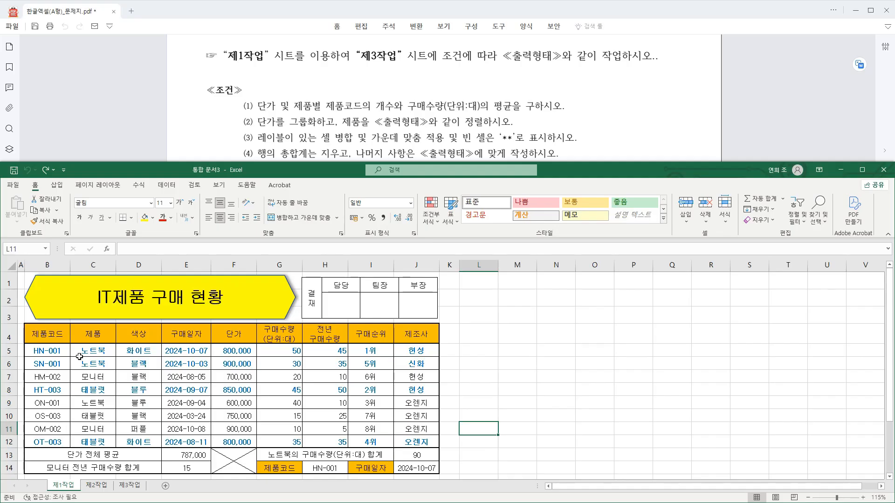
pyautogui.moveTo(262, 105)
pyautogui.mouseDown()
pyautogui.moveTo(279, 116)
pyautogui.moveTo(357, 114)
pyautogui.mouseUp()
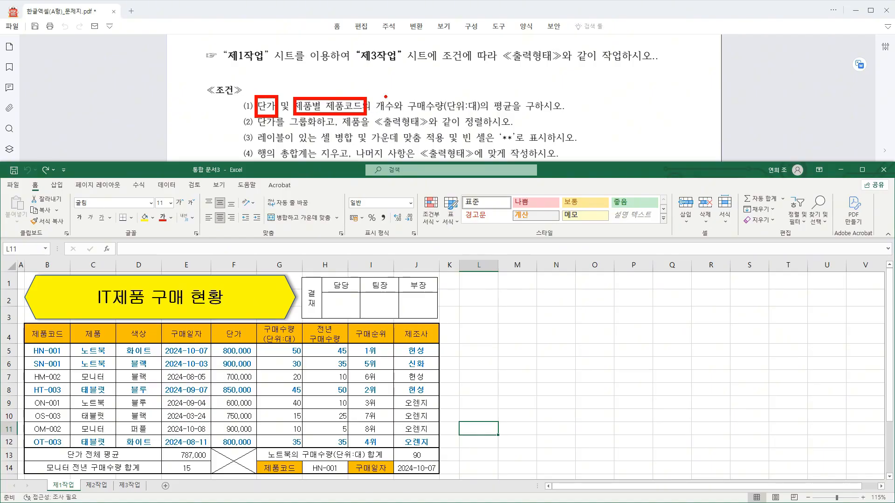
pyautogui.moveTo(415, 103); pyautogui.dragTo(445, 114)
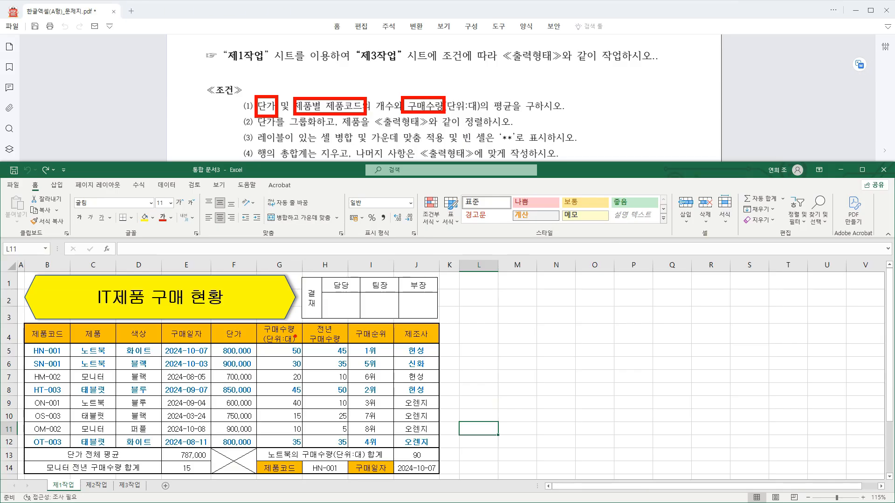
pyautogui.moveTo(44, 334)
pyautogui.mouseDown()
pyautogui.moveTo(275, 438)
pyautogui.moveTo(267, 441)
pyautogui.mouseUp()
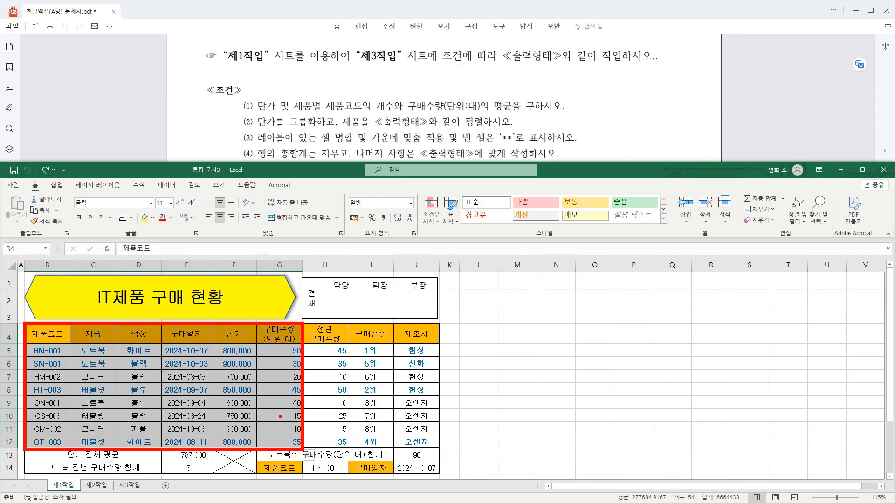
pyautogui.click(57, 186)
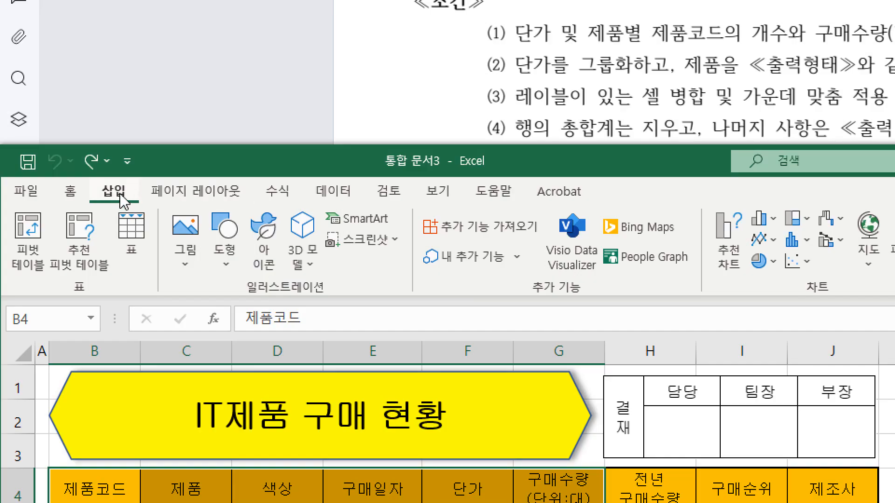
pyautogui.click(28, 254)
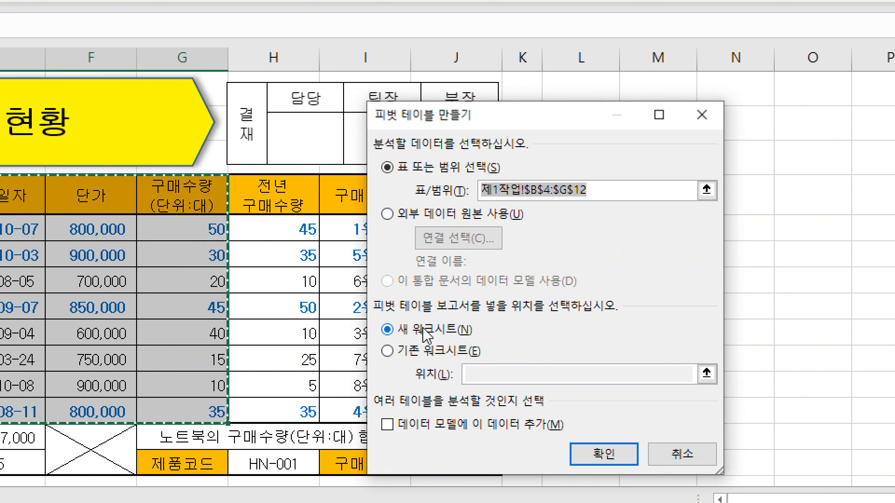
# Place the pivot table in the existing worksheet (기존 워크시트) at 제3작업 cell B2 and create it.
pyautogui.click(410, 352)
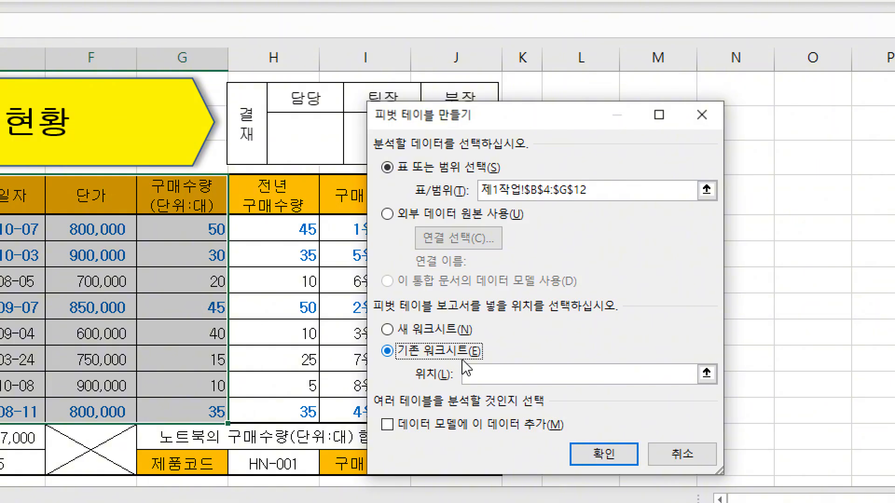
pyautogui.click(475, 374)
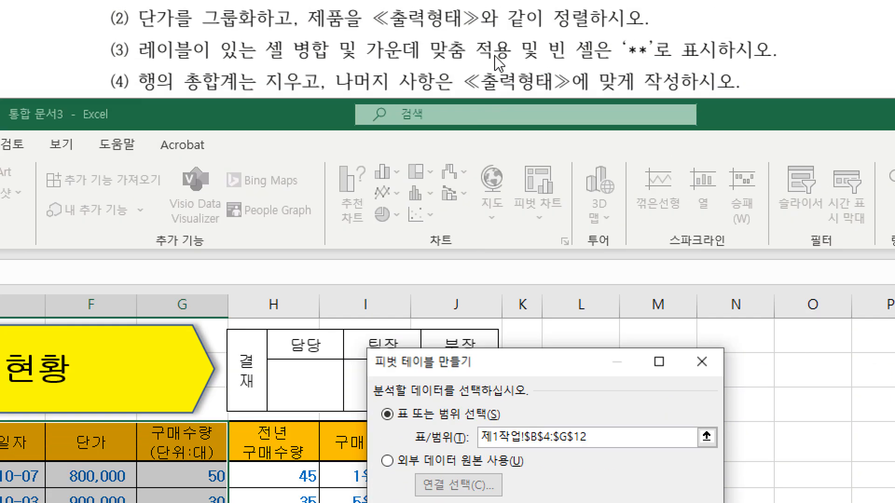
pyautogui.scroll(-2, 337, 106)
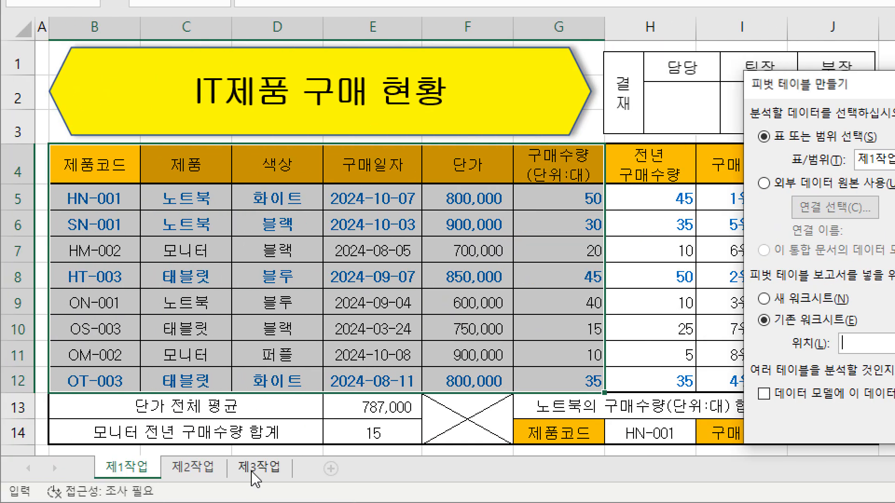
pyautogui.click(253, 470)
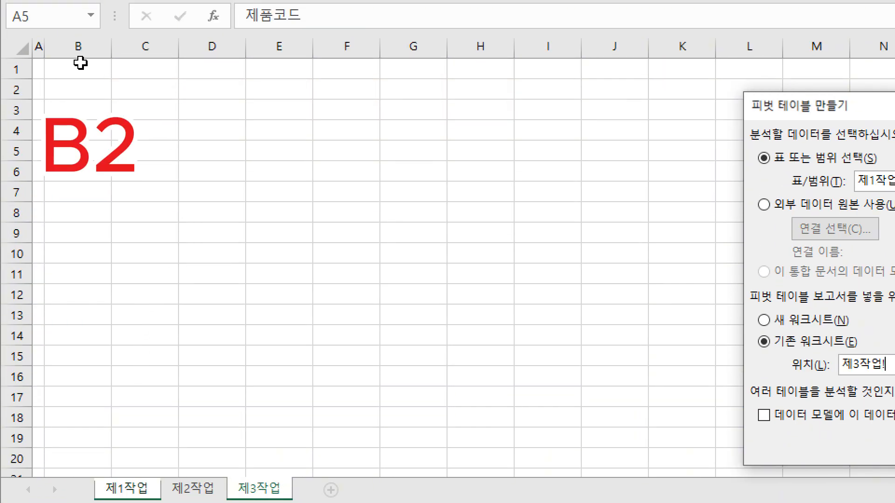
pyautogui.click(75, 87)
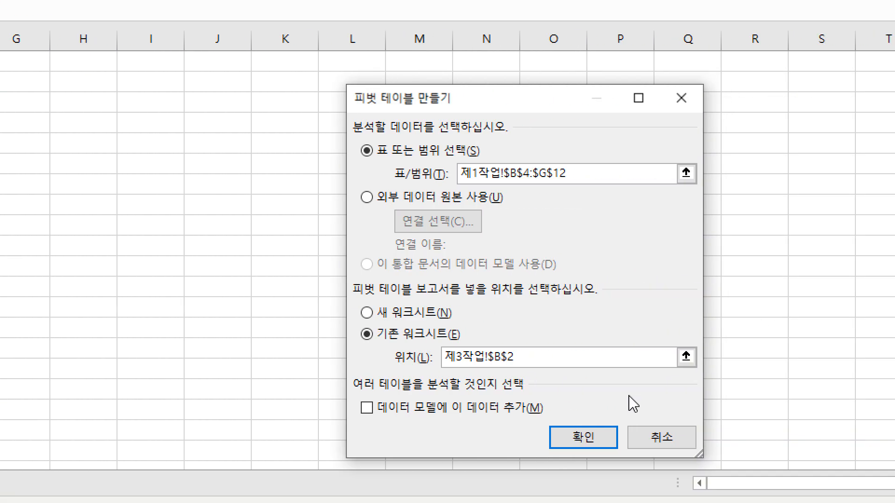
pyautogui.click(592, 438)
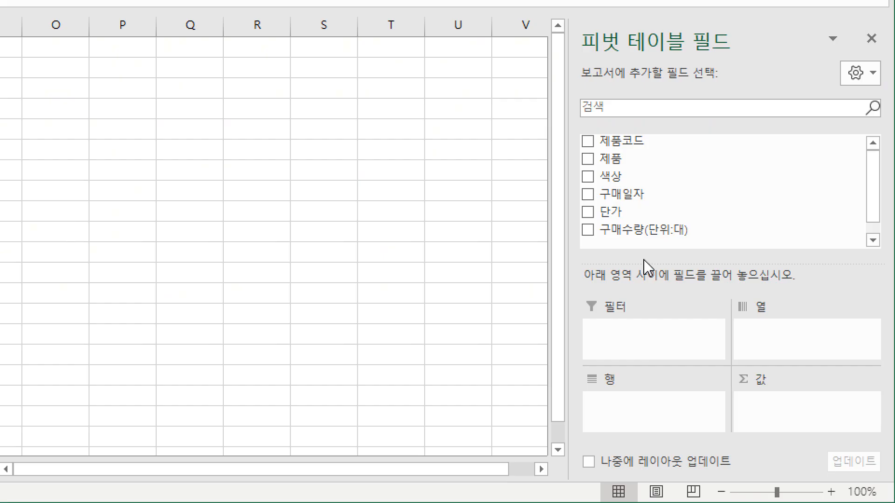
# Assign 단가 to the pivot rows, 제품 to the columns, and 제품코드 and 구매수량(단위:대) to the values.
pyautogui.moveTo(617, 212); pyautogui.dragTo(631, 397)
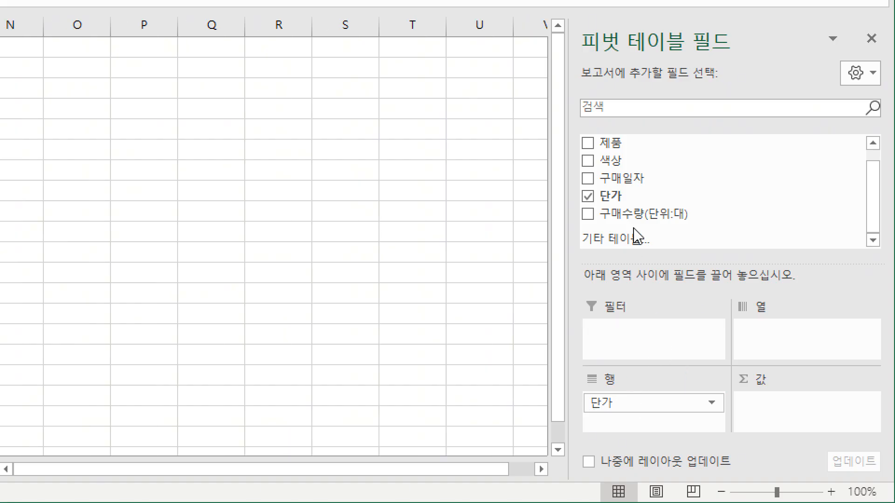
pyautogui.moveTo(615, 144); pyautogui.dragTo(766, 329)
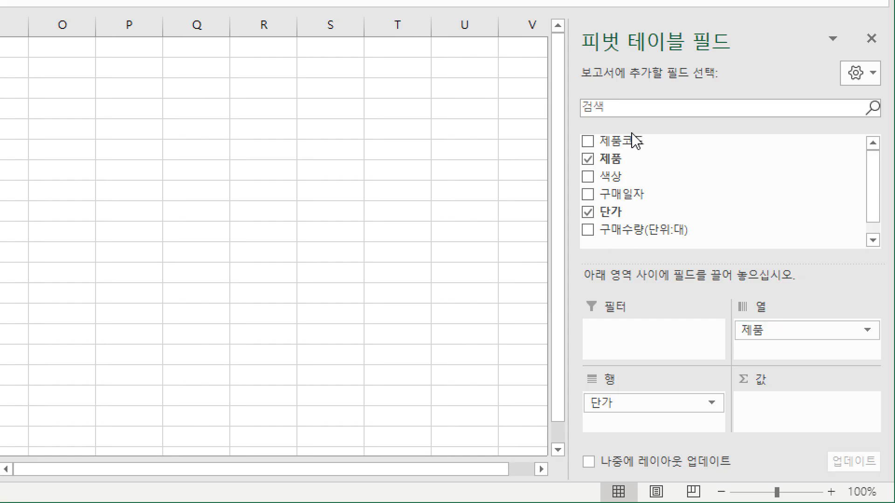
pyautogui.moveTo(627, 142); pyautogui.dragTo(771, 403)
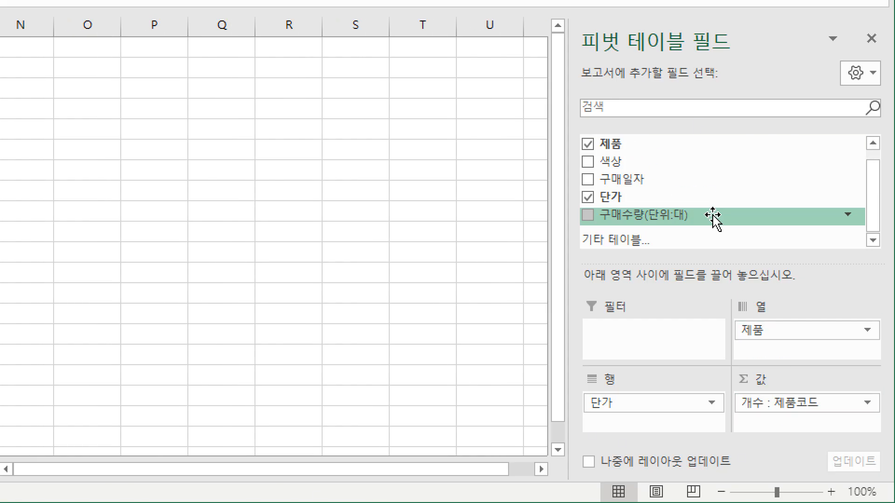
pyautogui.moveTo(648, 226); pyautogui.dragTo(763, 413)
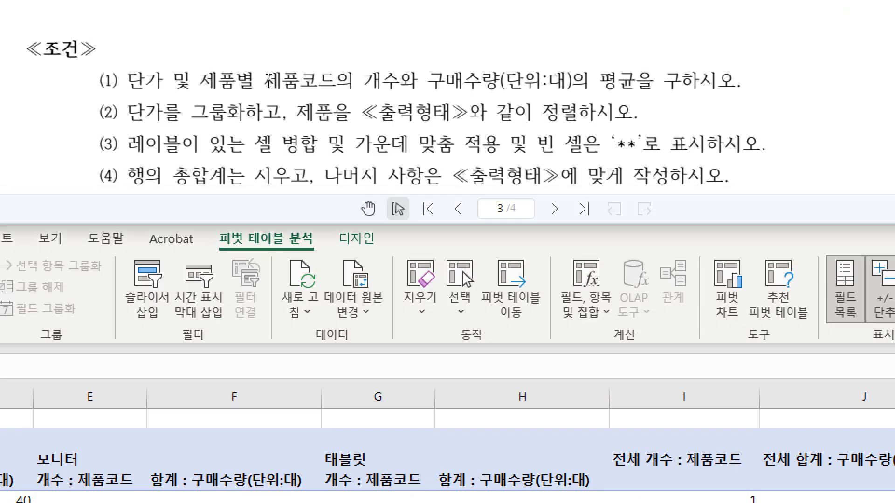
# Check the PDF's first condition and summarize the 구매수량(단위:대) value field by average (평균).
pyautogui.moveTo(325, 105); pyautogui.dragTo(627, 89)
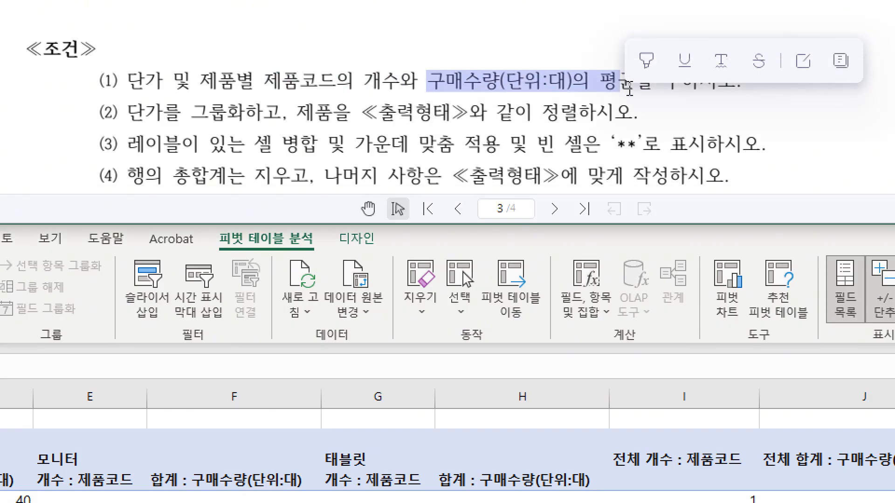
pyautogui.click(630, 90)
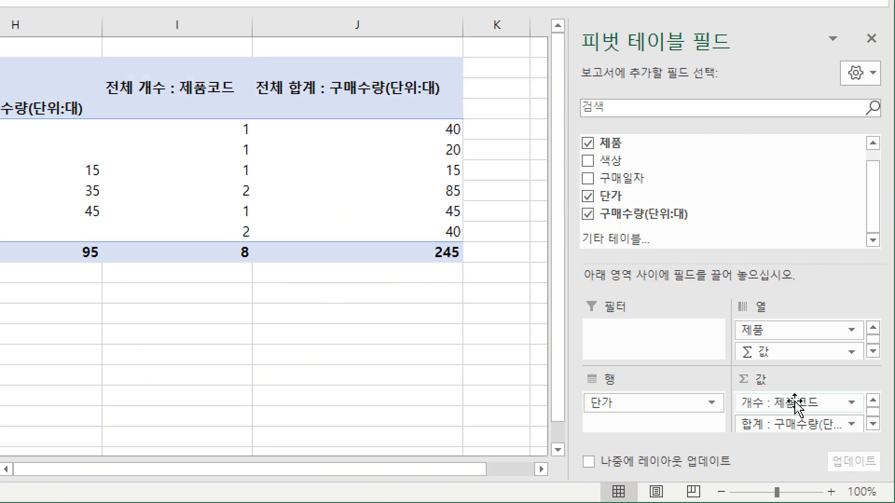
pyautogui.click(807, 423)
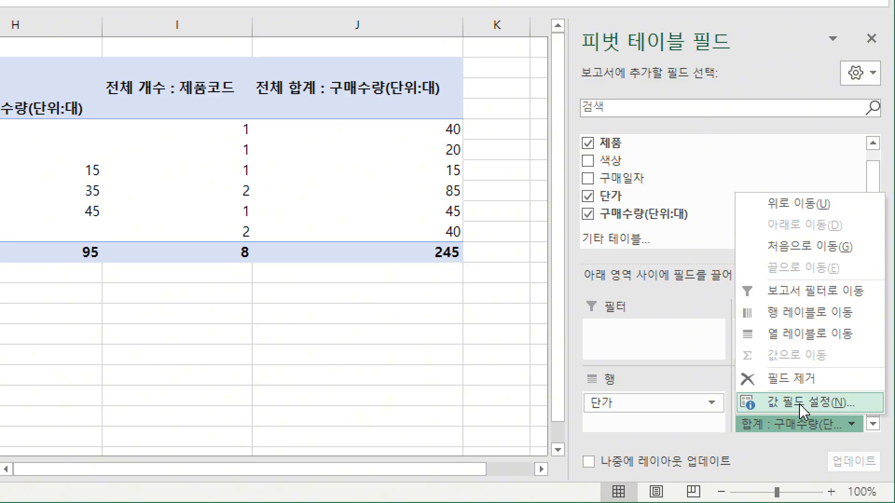
pyautogui.click(809, 405)
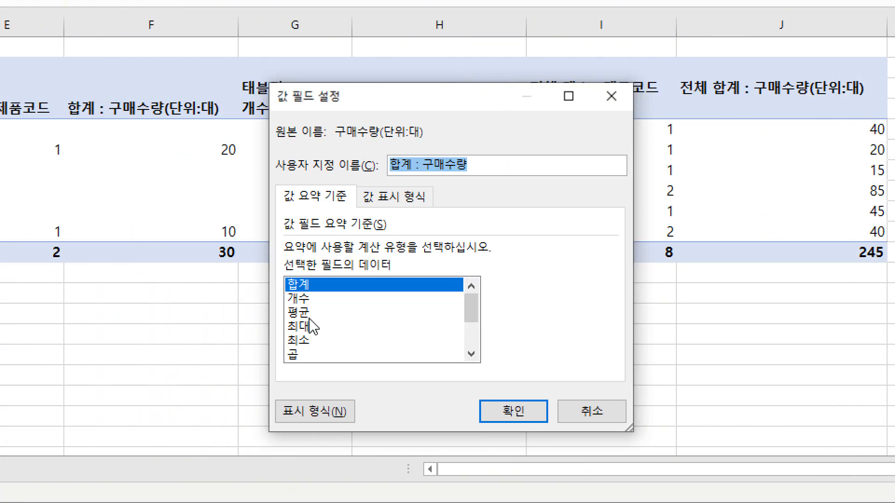
pyautogui.click(310, 314)
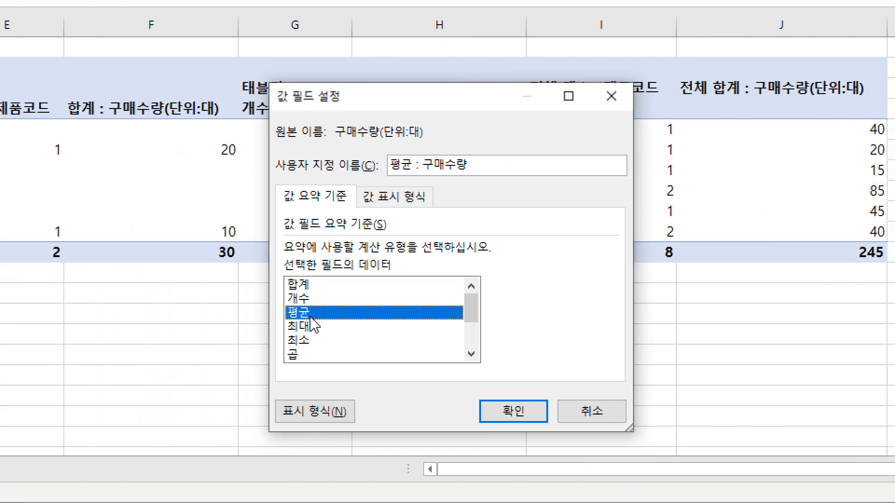
pyautogui.click(506, 411)
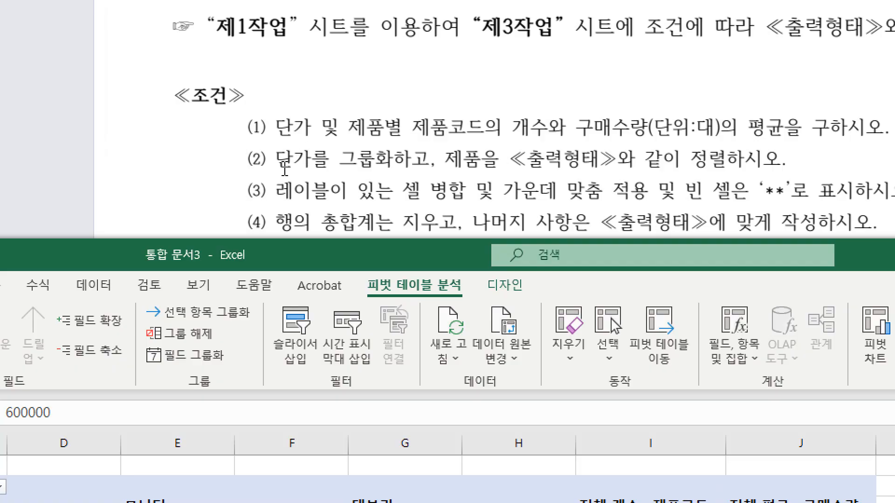
# Check the PDF's condition (2) and output table, and start grouping the pivot's 단가 row values with a start (시작) of 400001.
pyautogui.moveTo(275, 160); pyautogui.dragTo(408, 164)
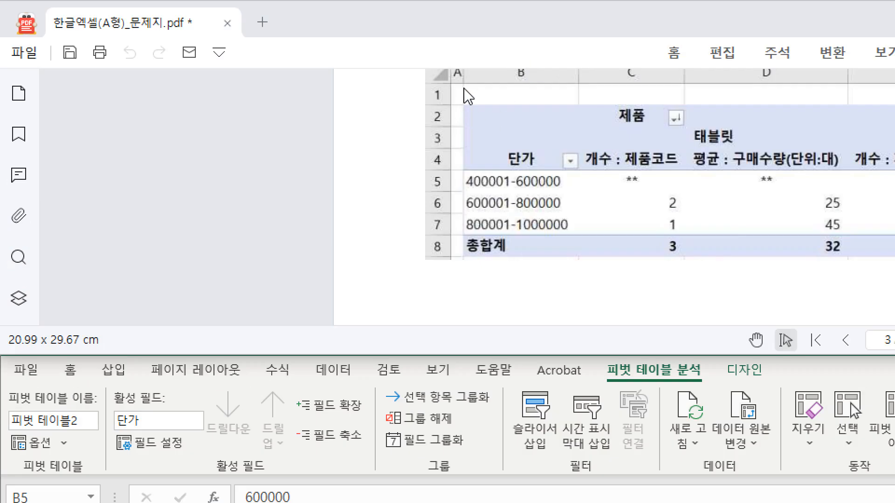
pyautogui.scroll(2, 513, 173)
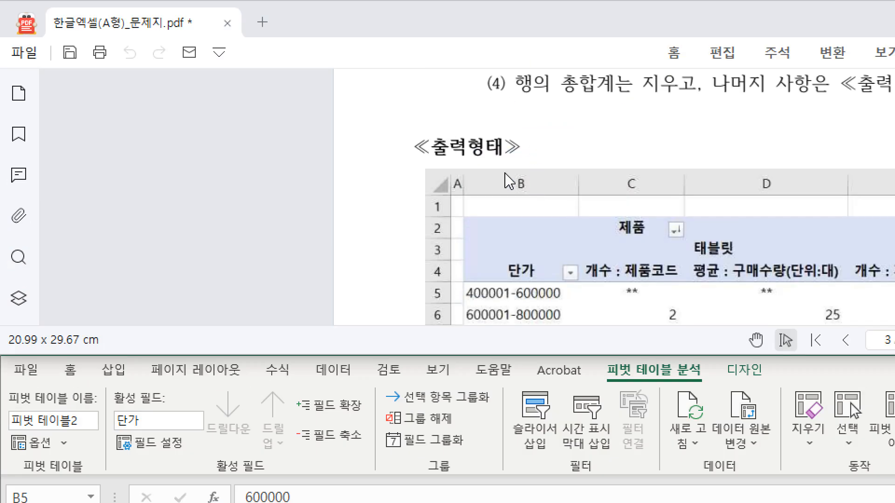
pyautogui.scroll(-3, 562, 216)
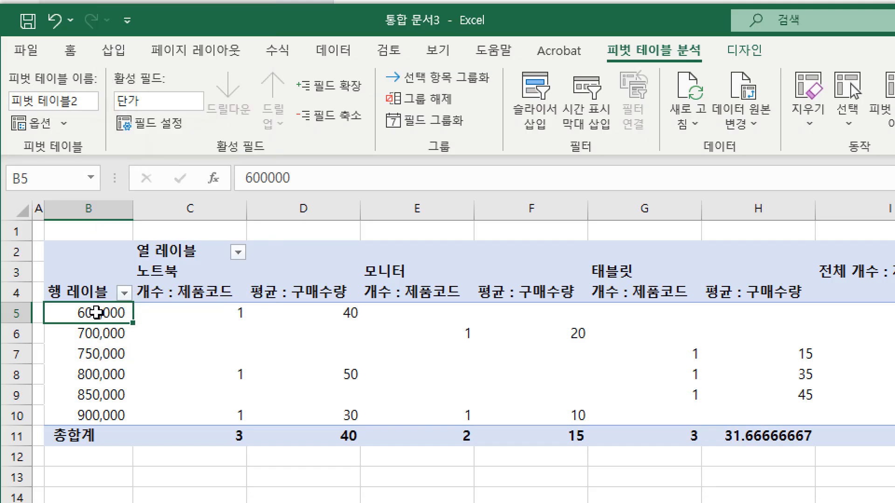
pyautogui.rightClick(104, 304)
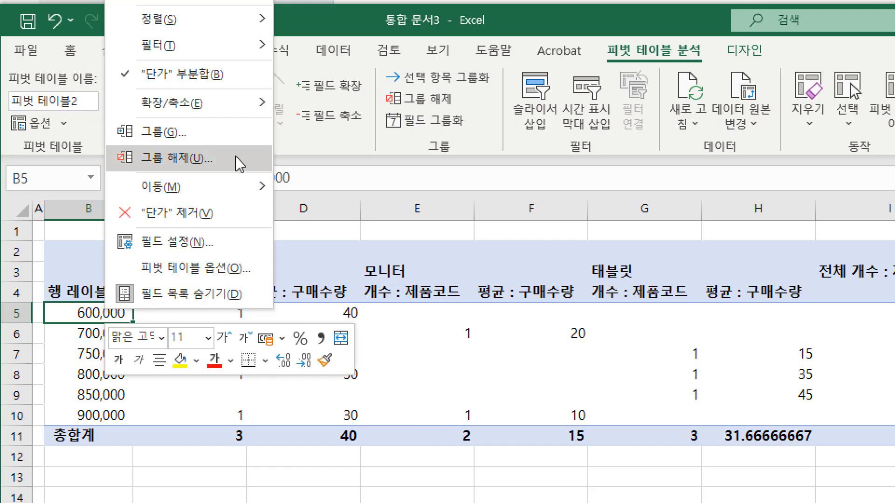
pyautogui.click(239, 142)
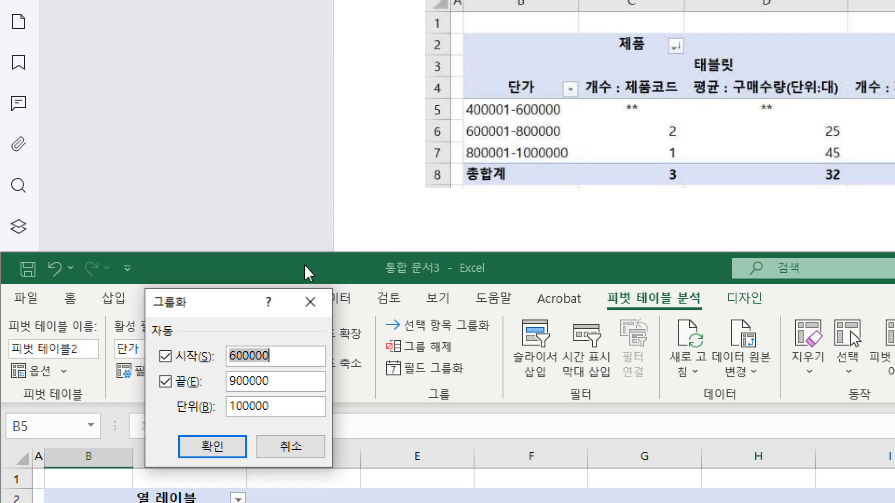
pyautogui.moveTo(245, 308); pyautogui.dragTo(519, 244)
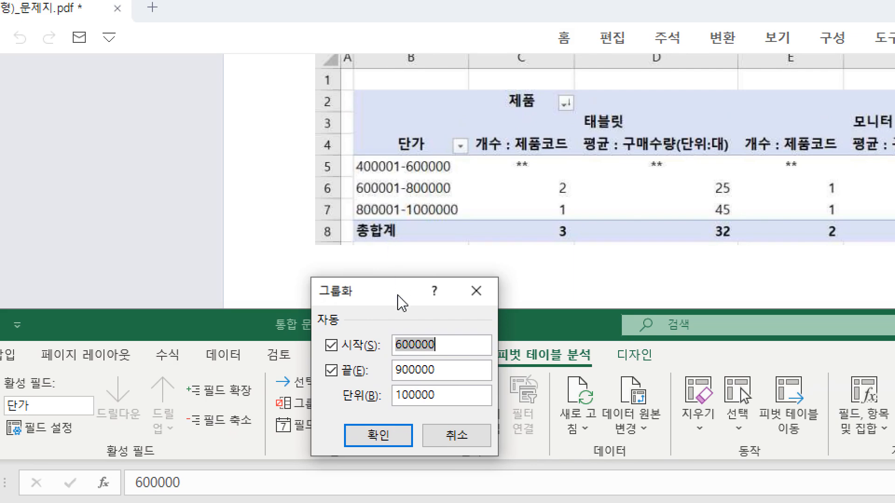
pyautogui.write('4')
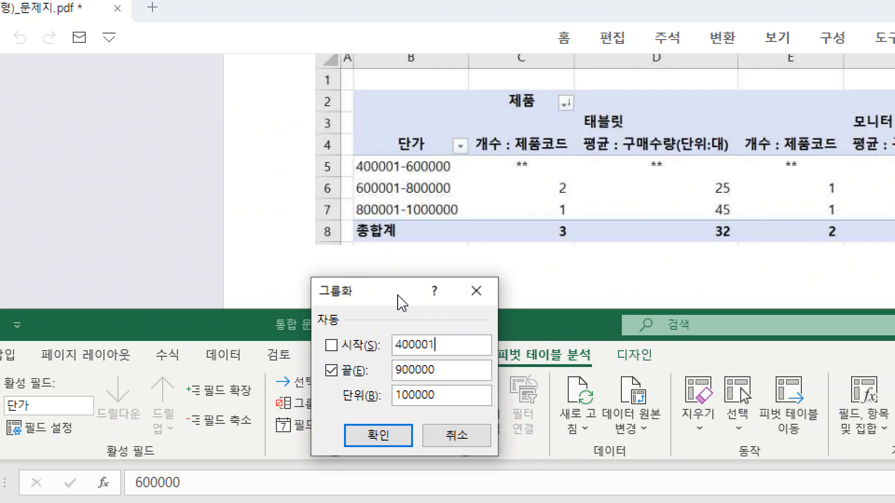
# Set the 단가 grouping's end (끝) to 1000000 and its interval (단위) to 200000, and apply it.
pyautogui.moveTo(455, 370); pyautogui.dragTo(396, 370)
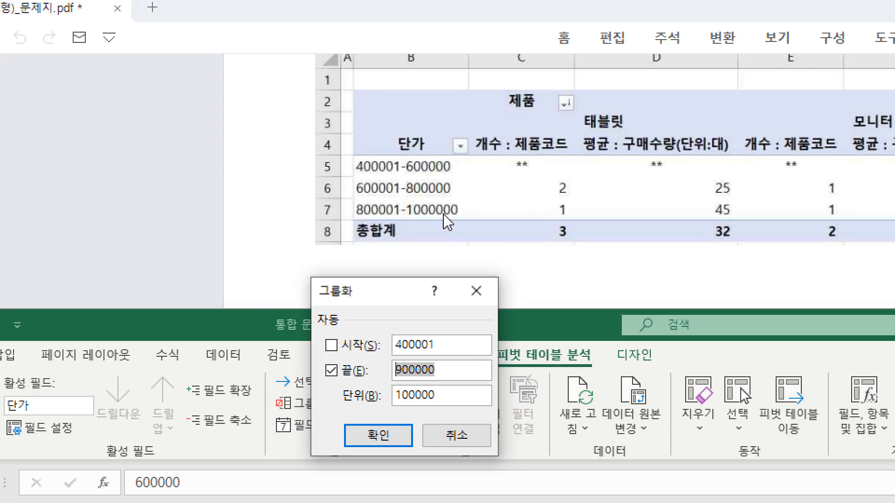
pyautogui.write('1')
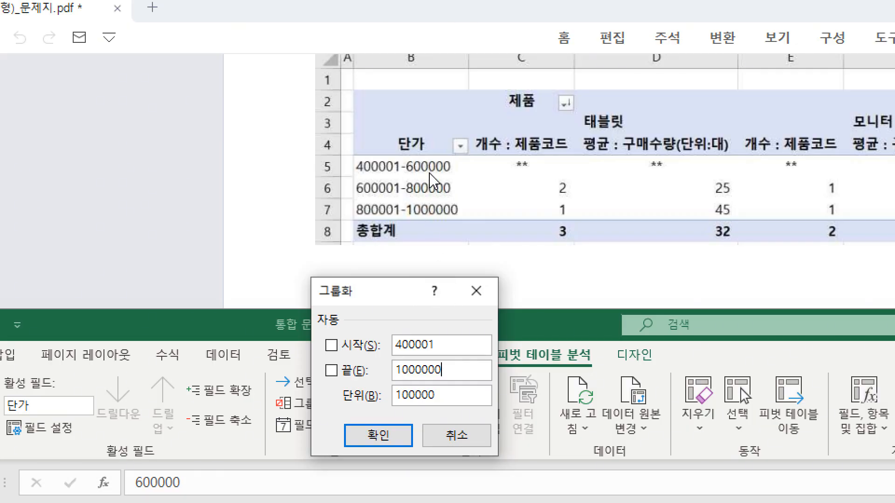
pyautogui.moveTo(437, 396); pyautogui.dragTo(398, 395)
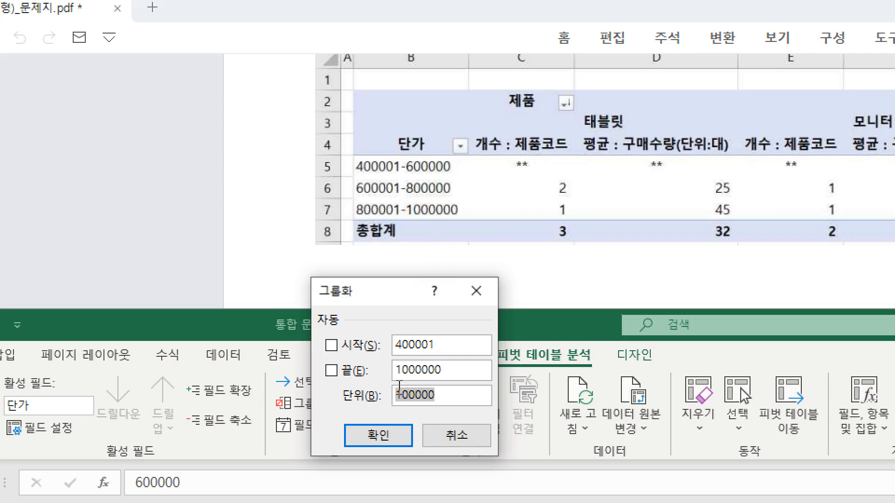
pyautogui.press('BackSpace')
pyautogui.write('2000')
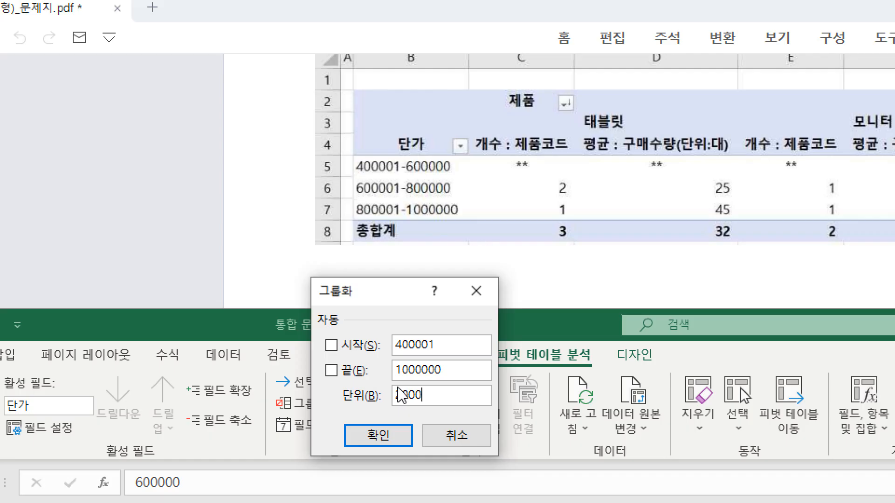
pyautogui.write('00')
pyautogui.click(391, 440)
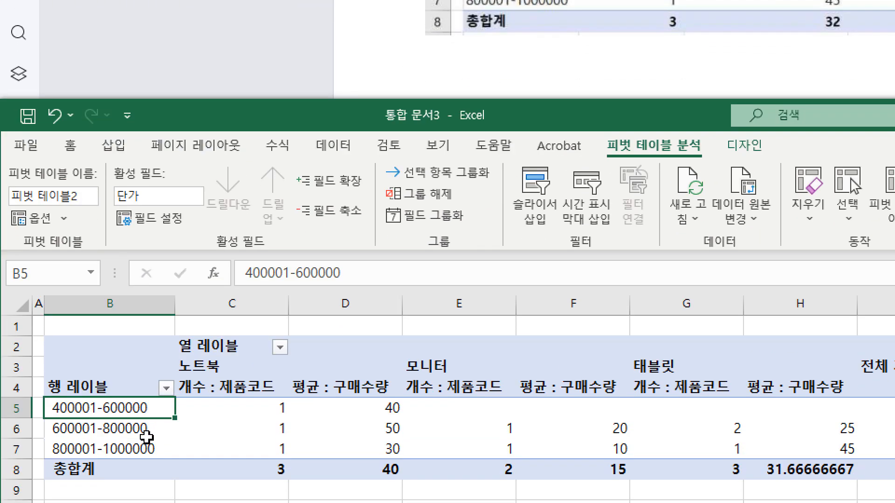
# Rename the pivot's column label in C2 as 제품 and its row label in B4 as 단가.
pyautogui.click(251, 474)
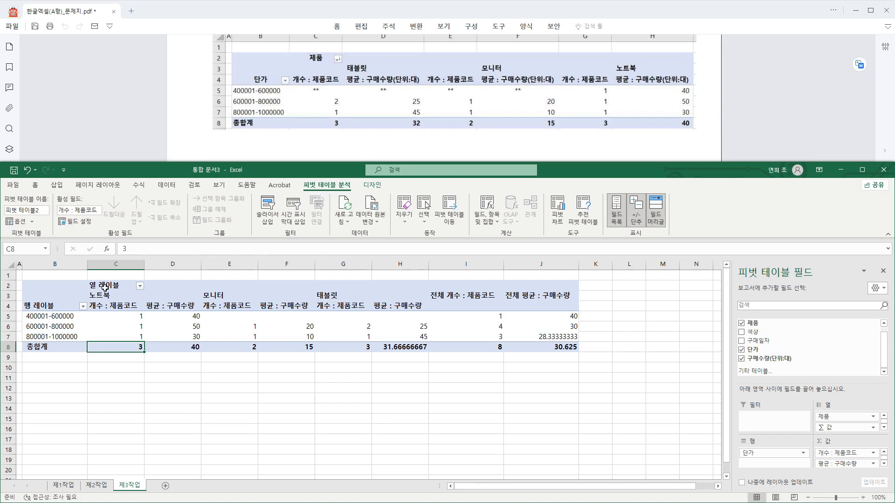
pyautogui.doubleClick(110, 286)
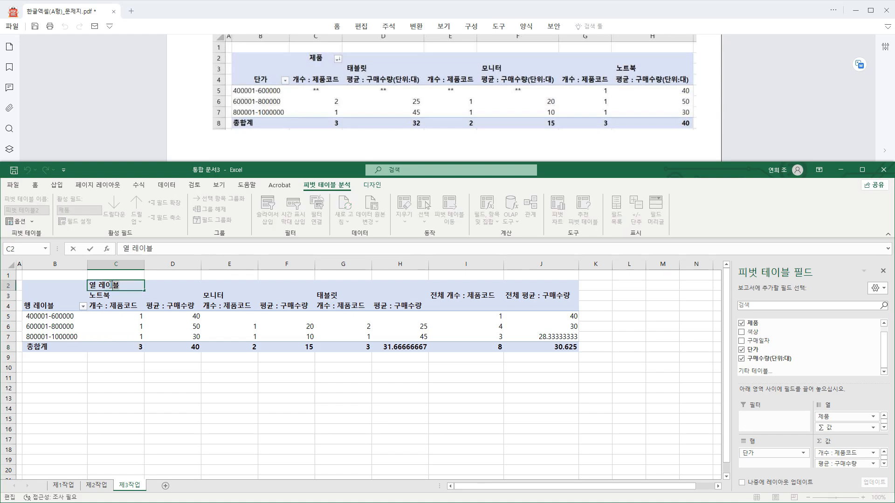
pyautogui.write('제품')
pyautogui.press('Return')
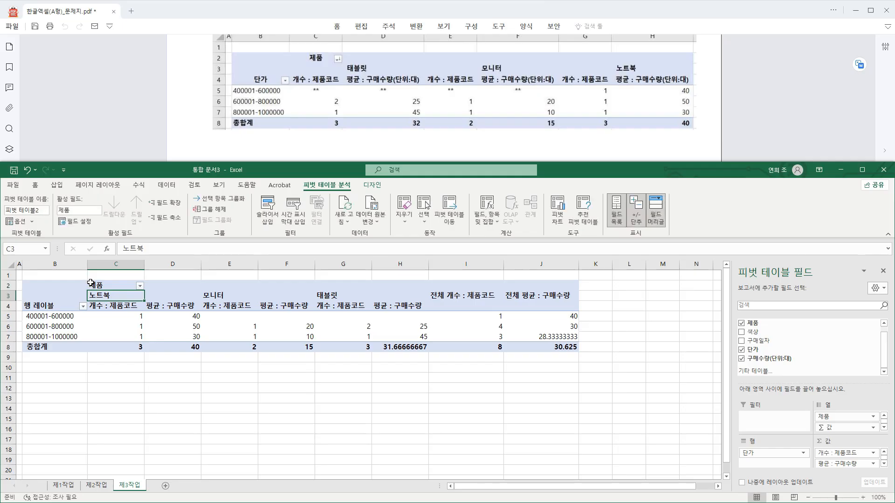
pyautogui.doubleClick(45, 305)
pyautogui.moveTo(59, 307); pyautogui.dragTo(19, 303)
pyautogui.write('단가')
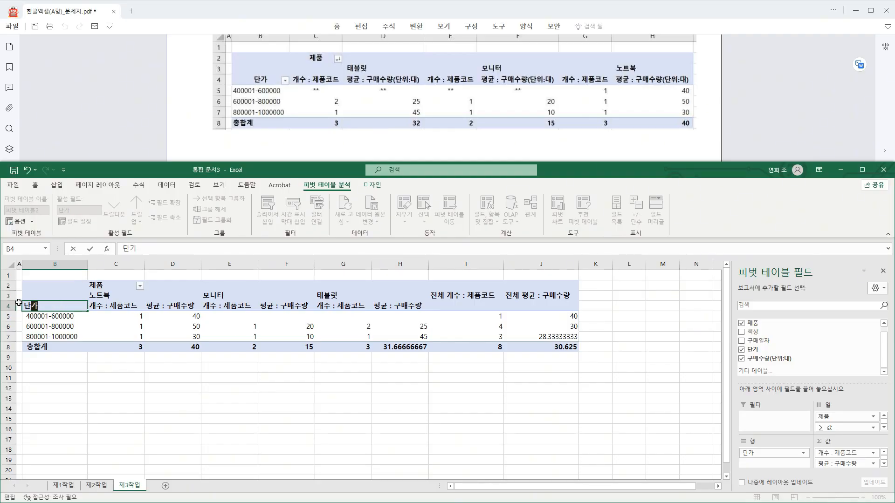
pyautogui.press('Return')
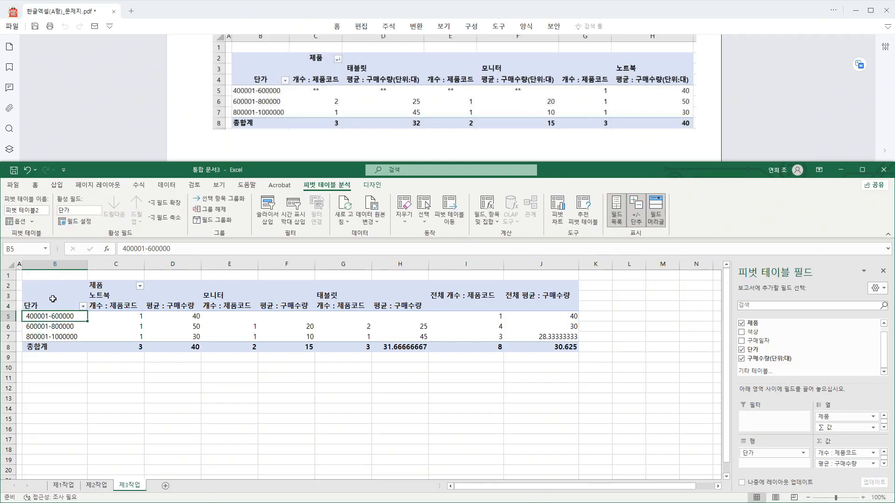
# Sort the pivot's 제품 column items in descending text order (텍스트 내림차순 정렬).
pyautogui.click(116, 296)
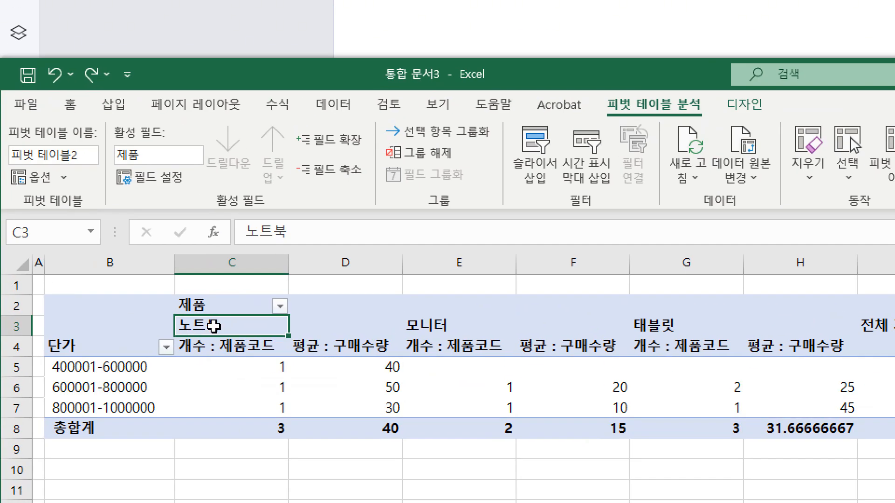
pyautogui.rightClick(232, 325)
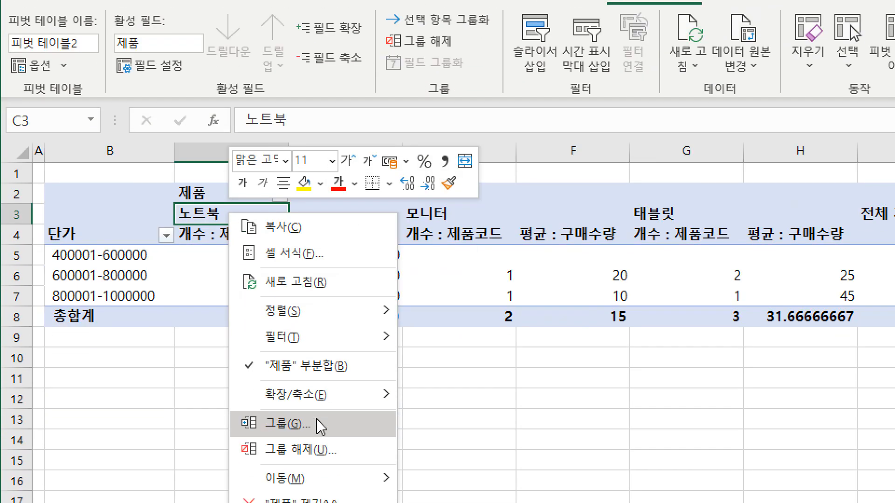
pyautogui.moveTo(339, 324)
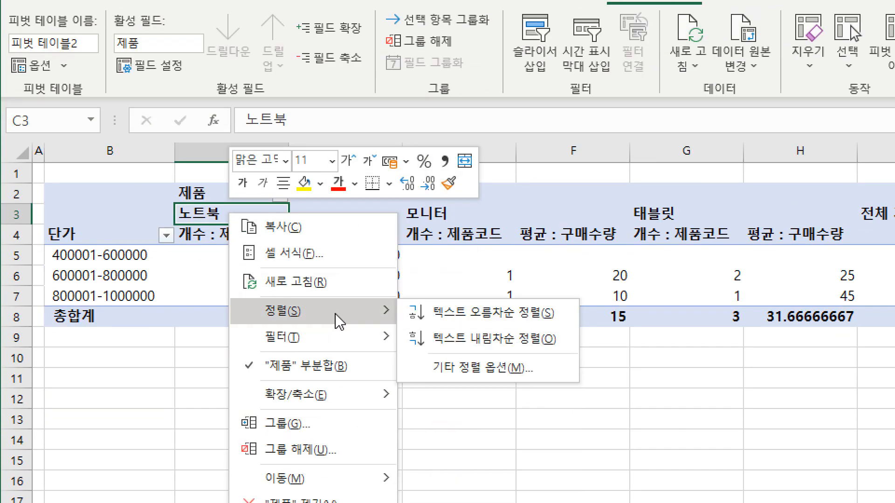
pyautogui.click(473, 344)
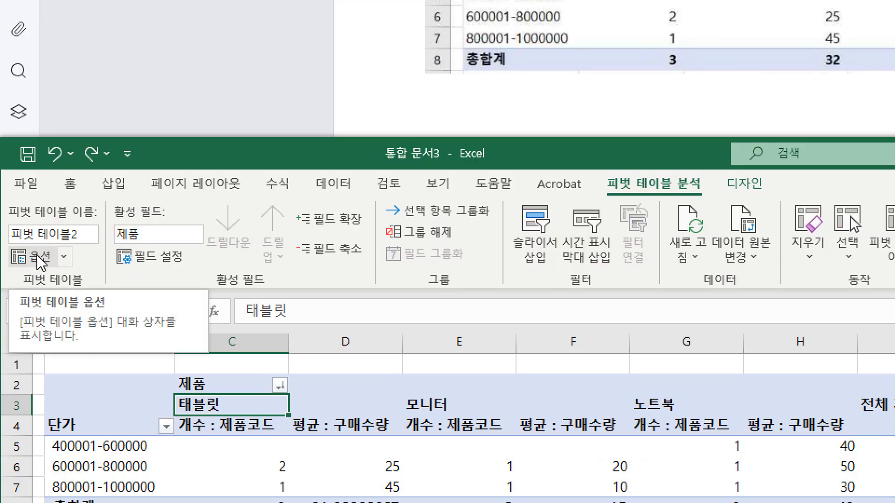
# Following the PDF's condition (3), merge and center the pivot's label cells and show empty cells (빈 셀 표시) as **.
pyautogui.click(37, 253)
pyautogui.scroll(3, 357, 120)
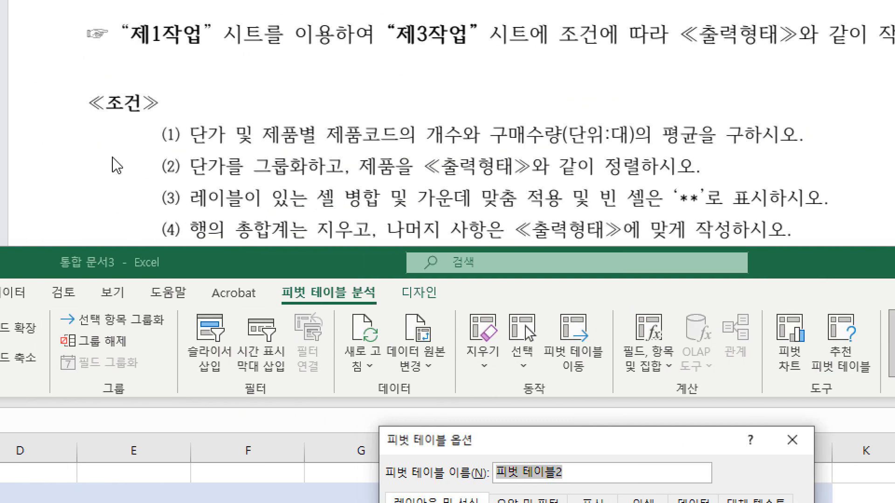
pyautogui.moveTo(189, 205); pyautogui.dragTo(518, 207)
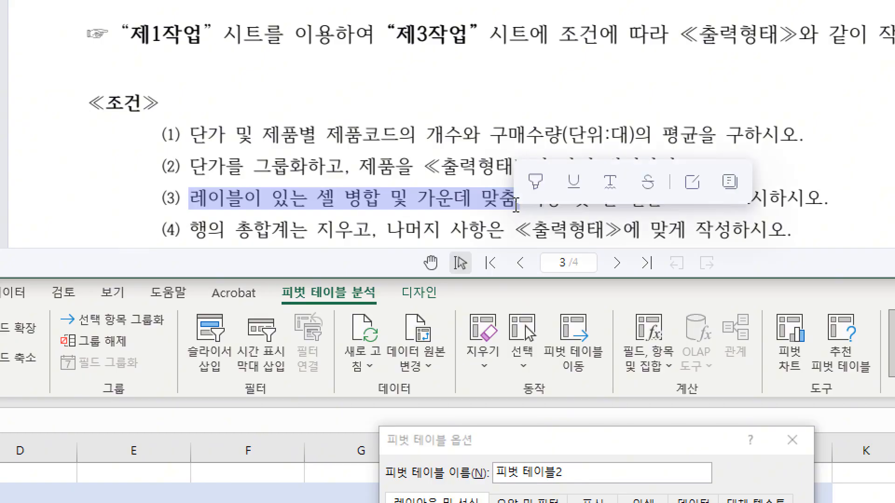
pyautogui.click(617, 205)
pyautogui.moveTo(597, 201); pyautogui.dragTo(701, 201)
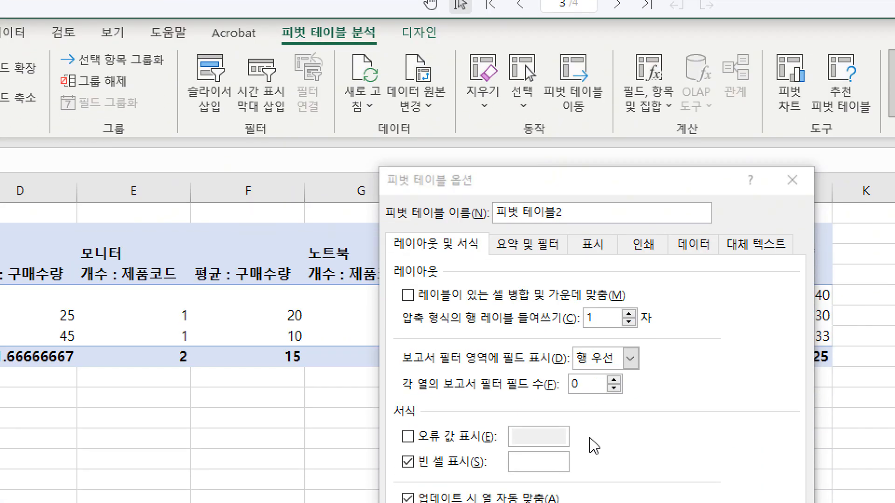
pyautogui.click(479, 482)
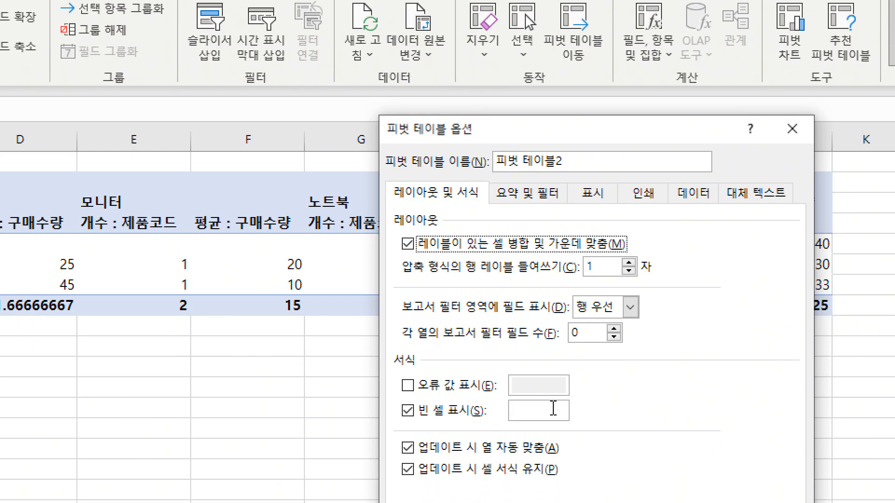
pyautogui.click(553, 460)
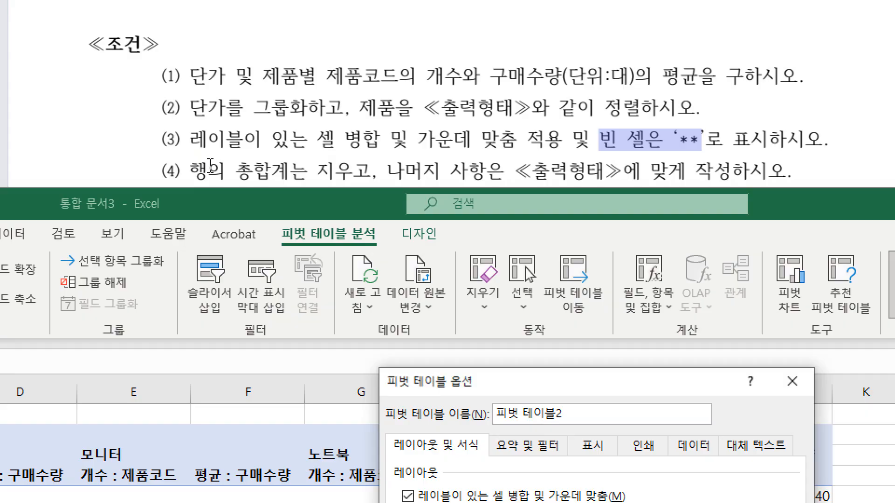
# Check the PDF's condition (4), disable the row grand totals (행 총합계 표시), and apply the pivot table options.
pyautogui.click(209, 165)
pyautogui.moveTo(208, 166); pyautogui.dragTo(328, 179)
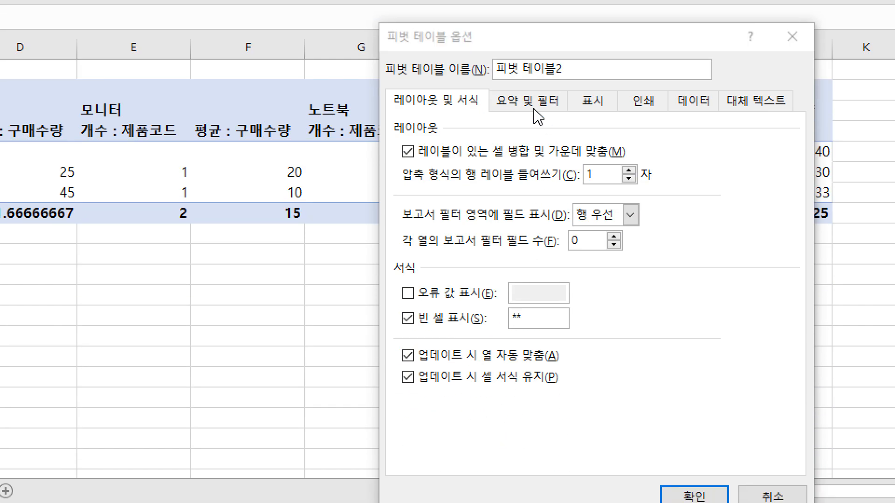
pyautogui.click(535, 111)
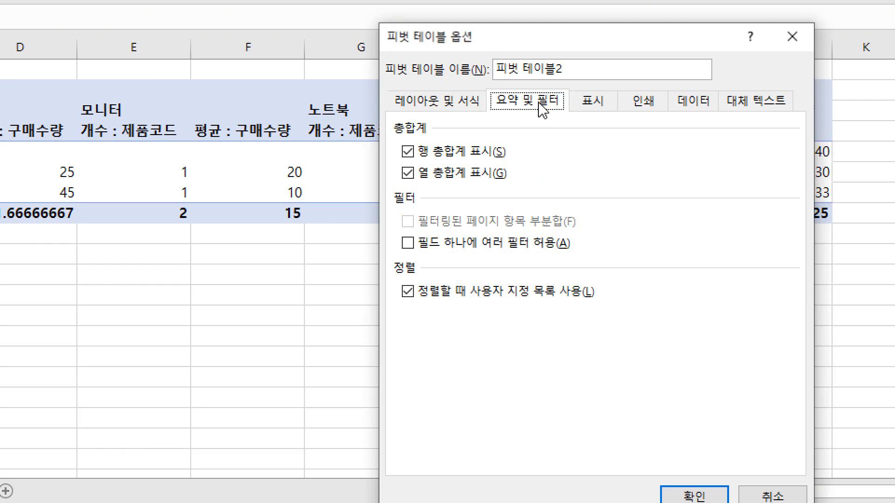
pyautogui.click(483, 152)
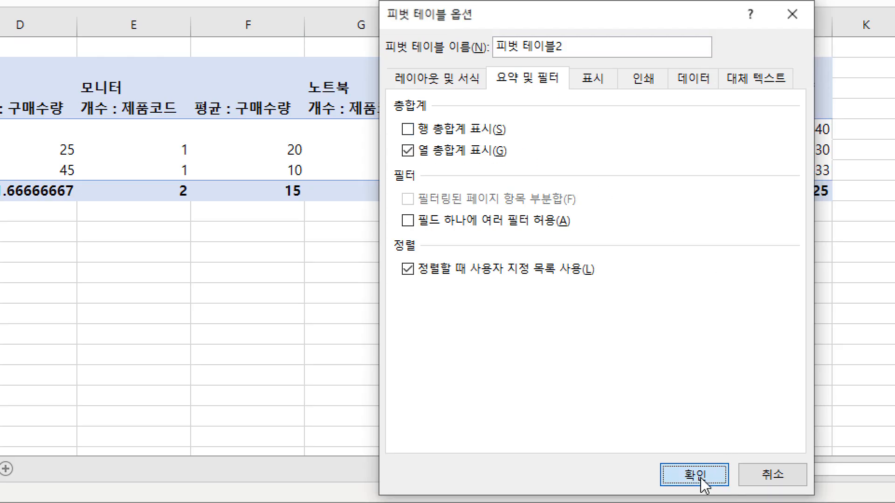
pyautogui.click(699, 496)
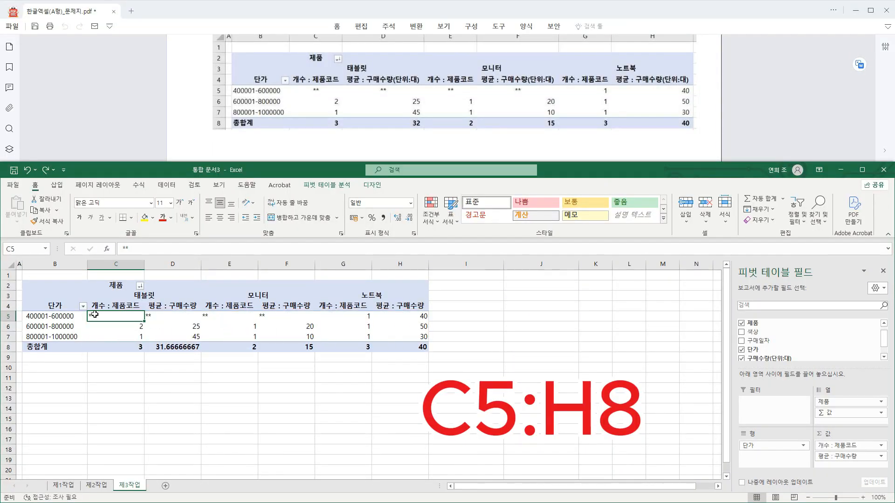
# Center the pivot values in C5:H8 and apply the comma style (쉼표 스타일).
pyautogui.moveTo(96, 316); pyautogui.dragTo(396, 348)
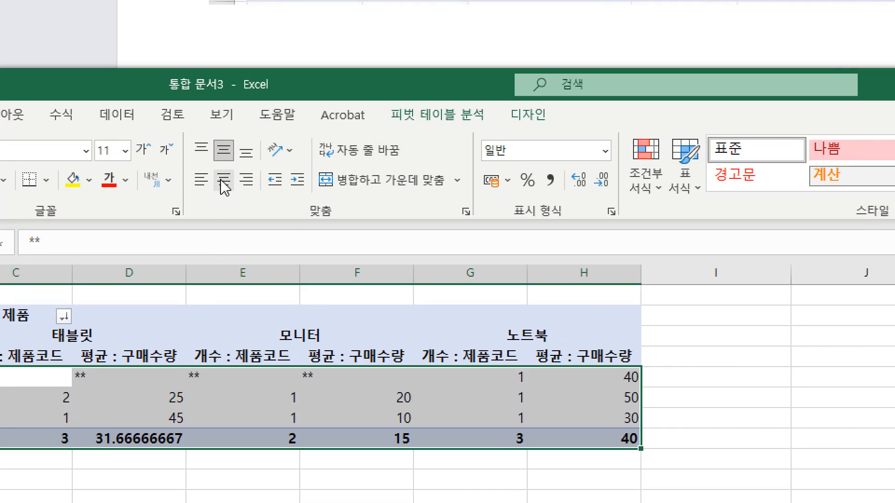
pyautogui.click(225, 187)
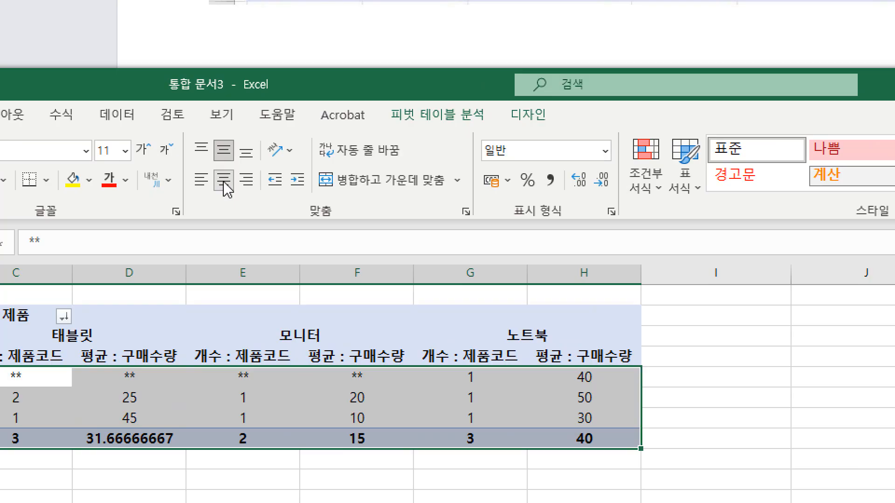
pyautogui.click(552, 182)
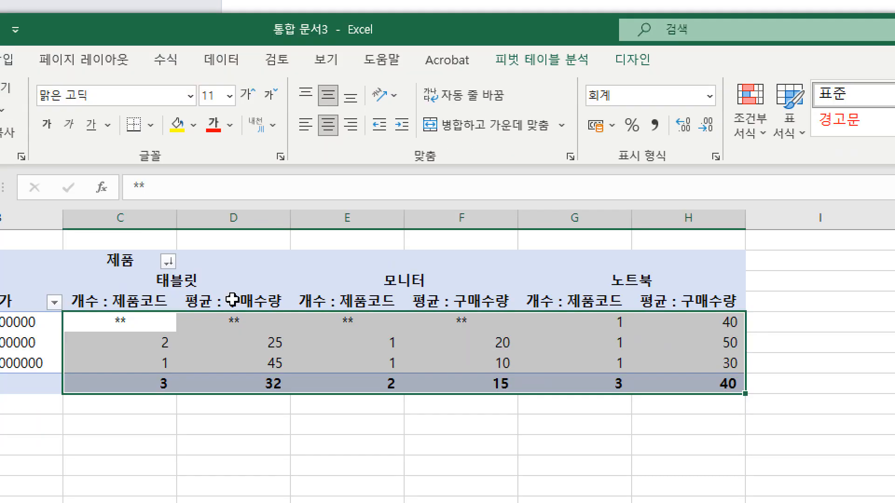
# Matching the PDF, rename the pivot's average value field to 평균 : 구매수량(단위:대).
pyautogui.click(232, 300)
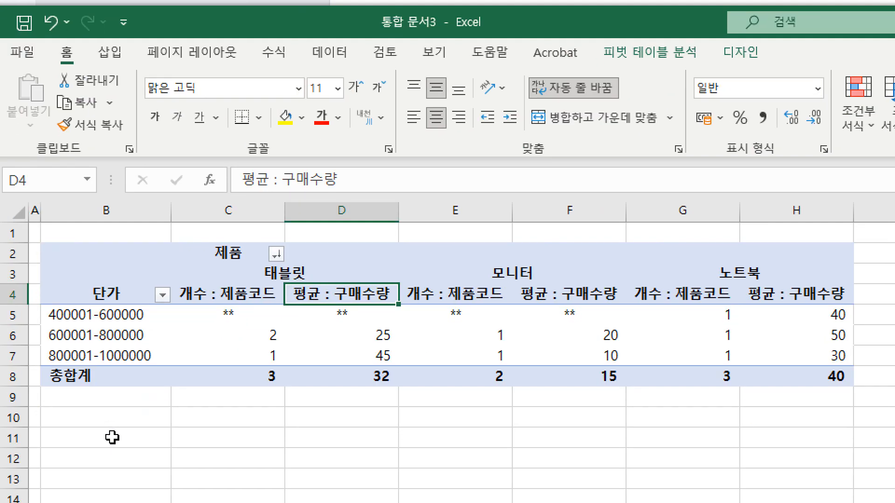
pyautogui.rightClick(318, 298)
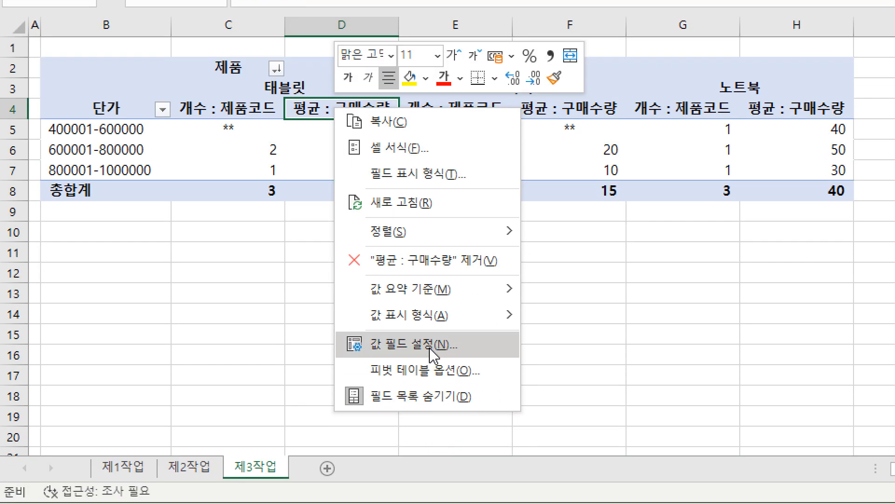
pyautogui.click(434, 347)
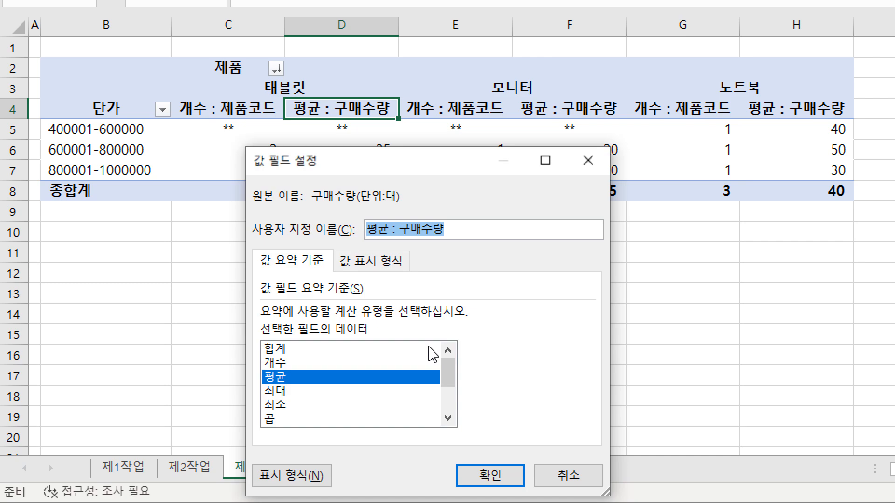
pyautogui.click(450, 227)
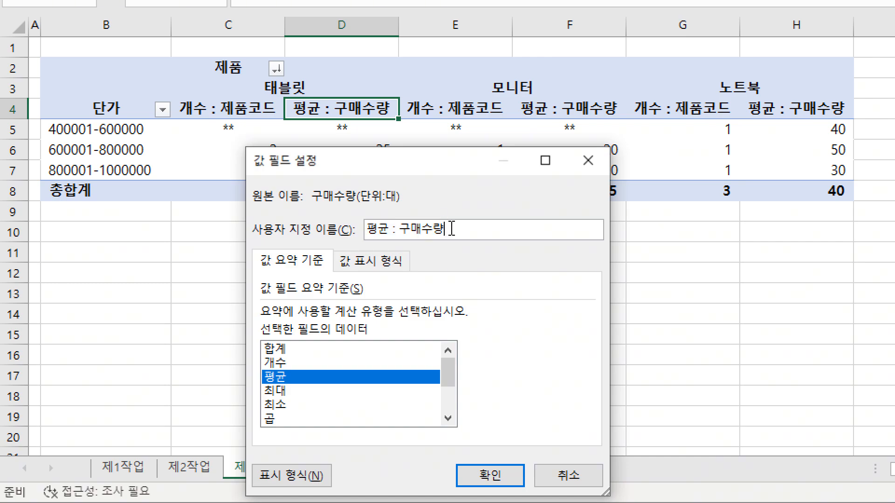
pyautogui.write('(')
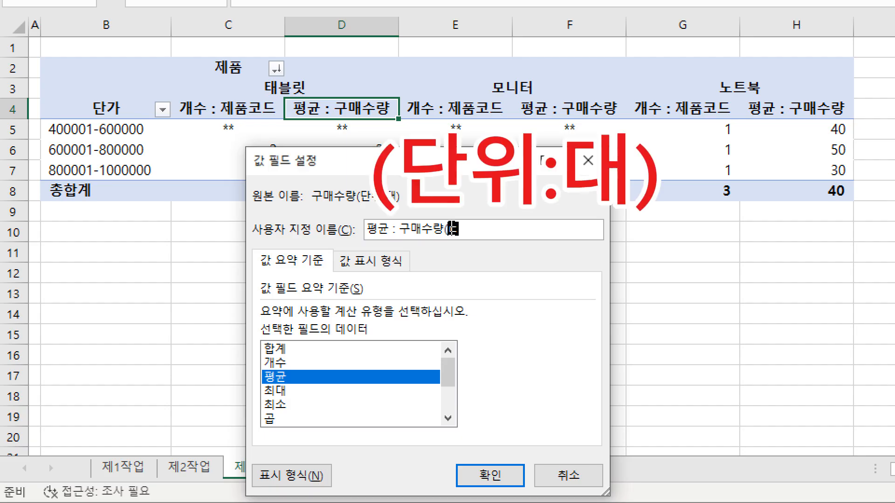
pyautogui.write('단우')
pyautogui.write(':대)')
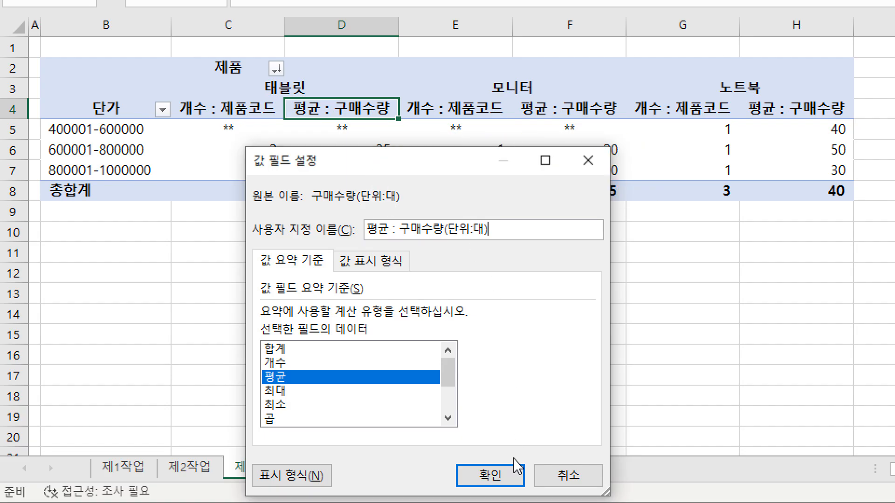
pyautogui.click(487, 475)
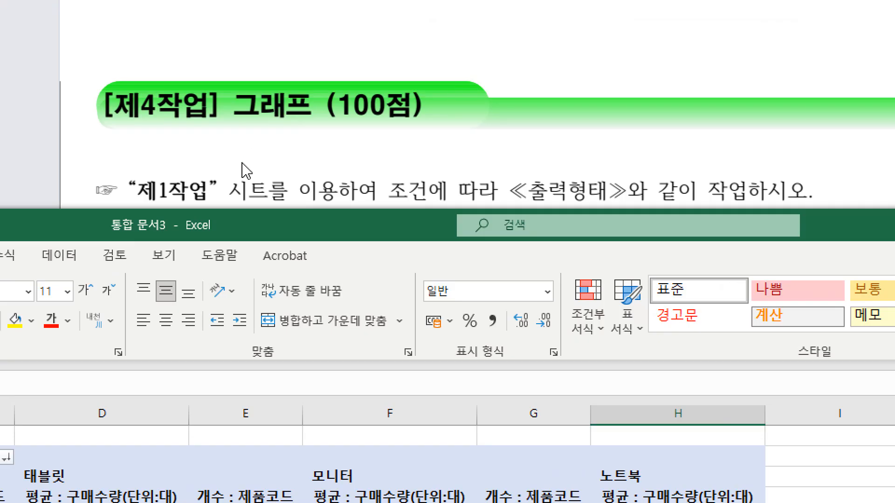
# Check the PDF's 제4작업 chart, then select its 제품코드, 단가 and 구매수량 data (B4:B12 and F4:G12) on the 제1작업 sheet.
pyautogui.scroll(-2, 259, 142)
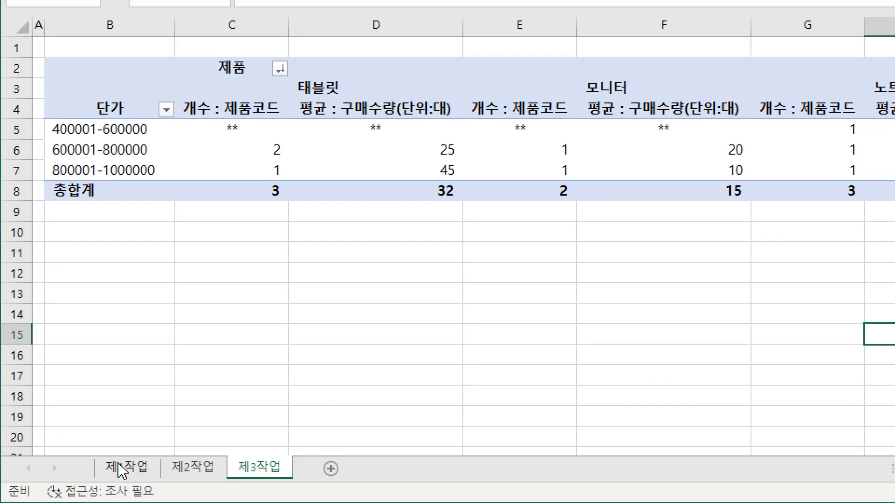
pyautogui.click(122, 468)
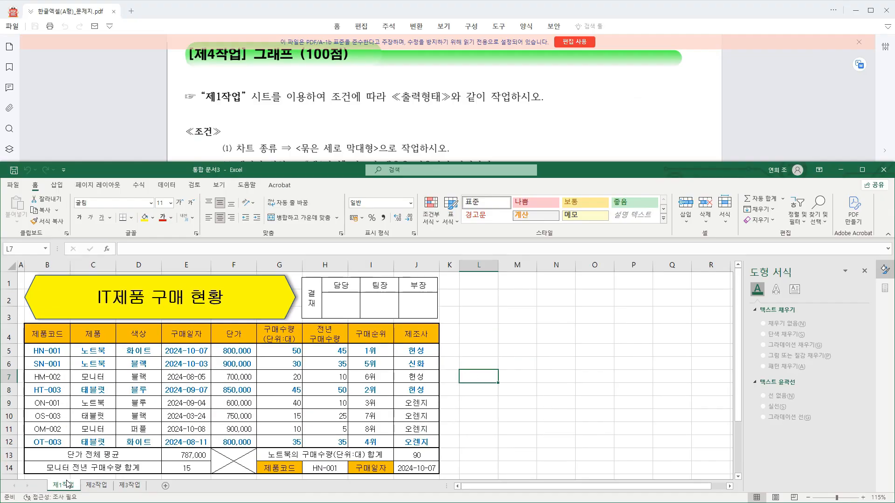
pyautogui.scroll(-8, 334, 112)
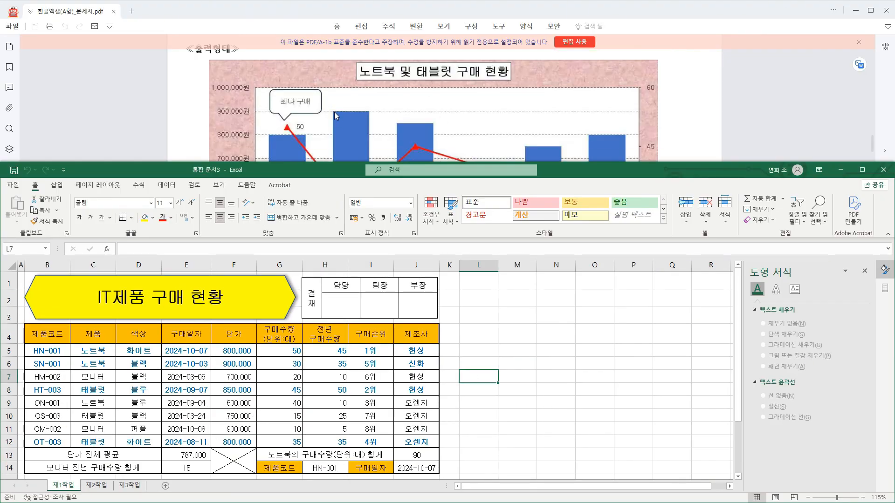
pyautogui.scroll(-2, 334, 111)
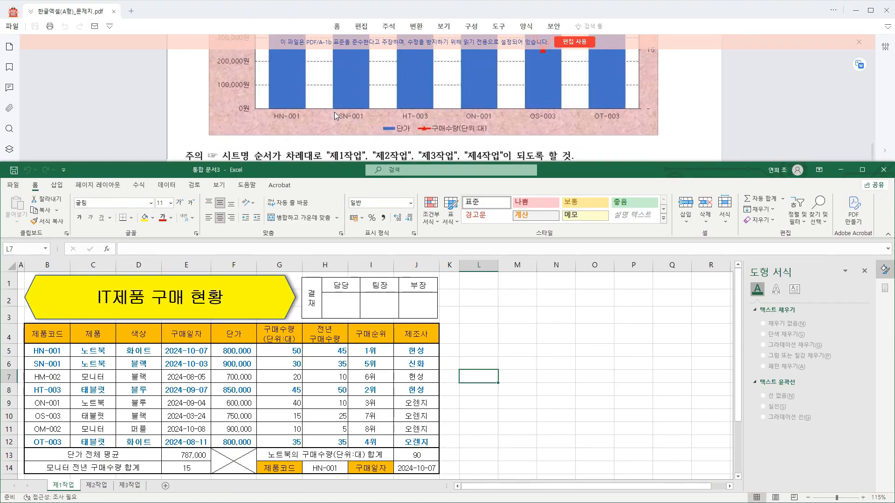
pyautogui.moveTo(267, 109); pyautogui.dragTo(308, 126)
pyautogui.moveTo(390, 118)
pyautogui.mouseDown()
pyautogui.moveTo(411, 142)
pyautogui.moveTo(489, 139)
pyautogui.mouseUp()
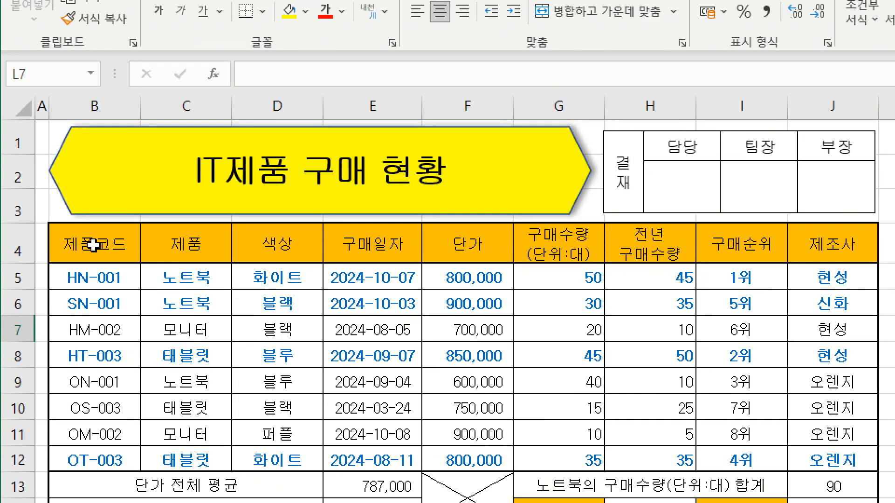
pyautogui.moveTo(44, 334); pyautogui.dragTo(87, 438)
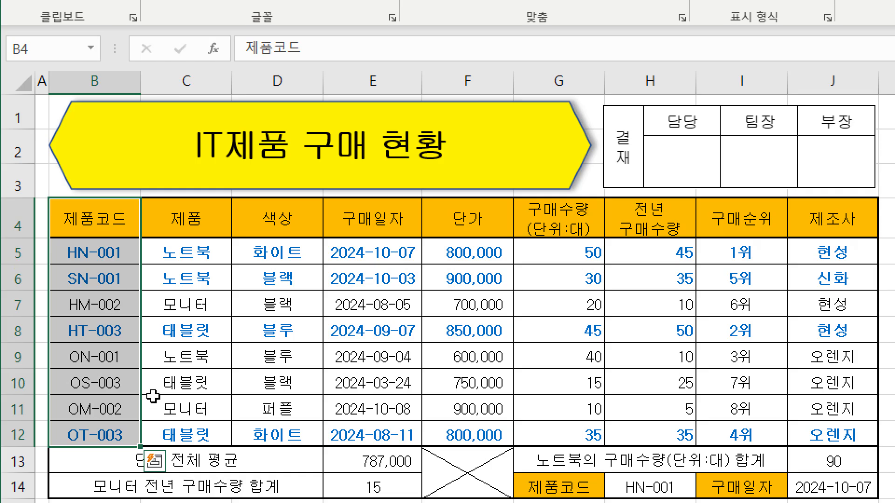
pyautogui.keyDown('ctrl'); pyautogui.click(468, 210); pyautogui.keyUp('ctrl')
pyautogui.moveTo(468, 210); pyautogui.dragTo(553, 435)
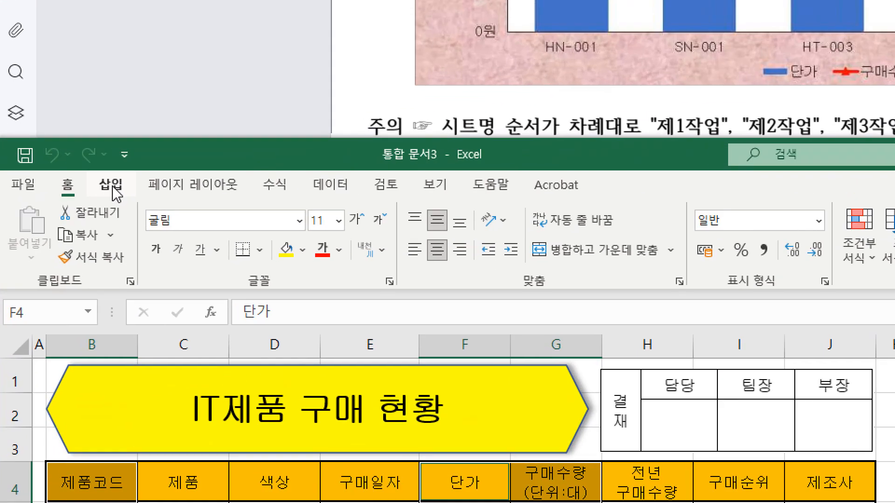
# Begin inserting a 묶은 세로 막대형 - 꺾은선형 combo chart and check the PDF's chart conditions through (7) for the series types.
pyautogui.click(59, 187)
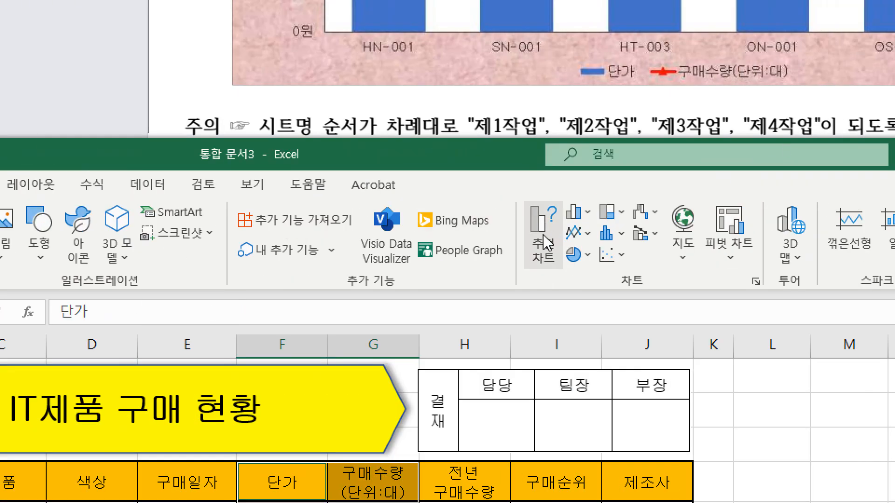
pyautogui.click(544, 242)
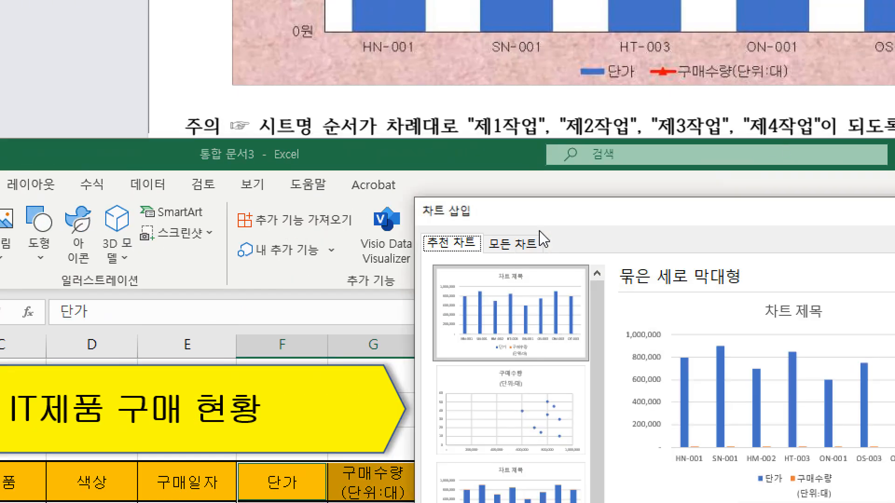
pyautogui.click(535, 247)
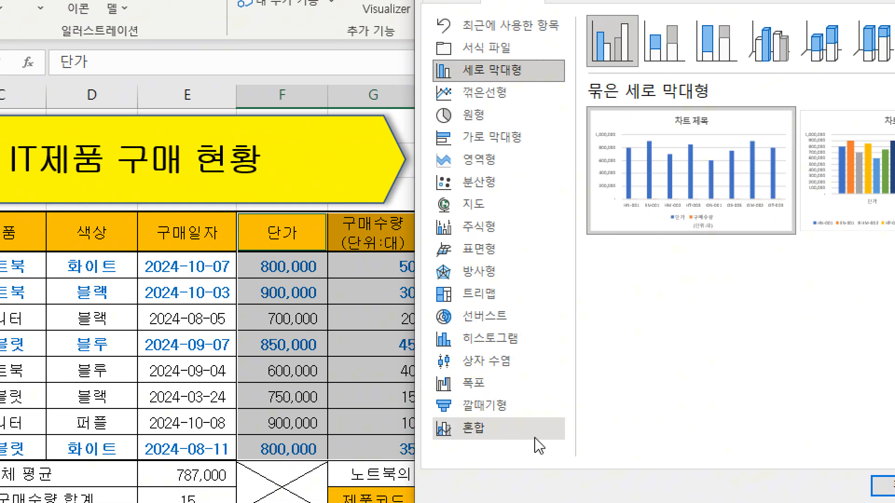
pyautogui.click(513, 437)
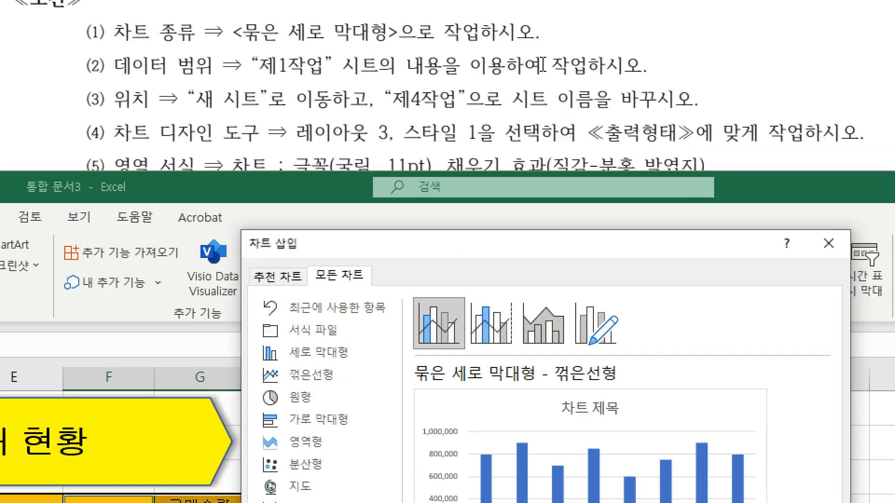
pyautogui.scroll(-3, 542, 66)
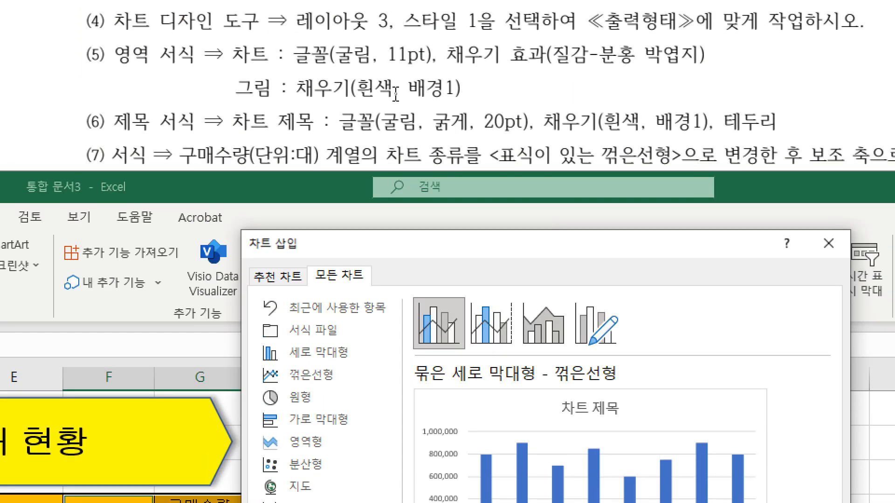
pyautogui.scroll(-3, 395, 93)
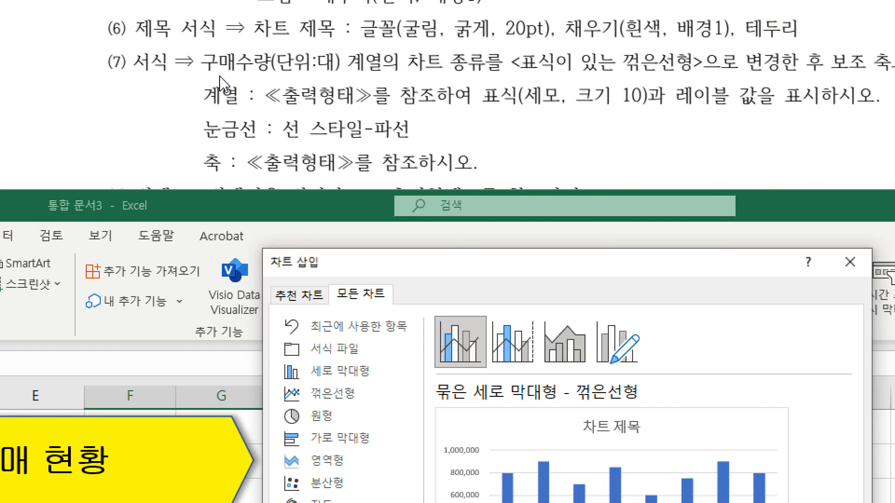
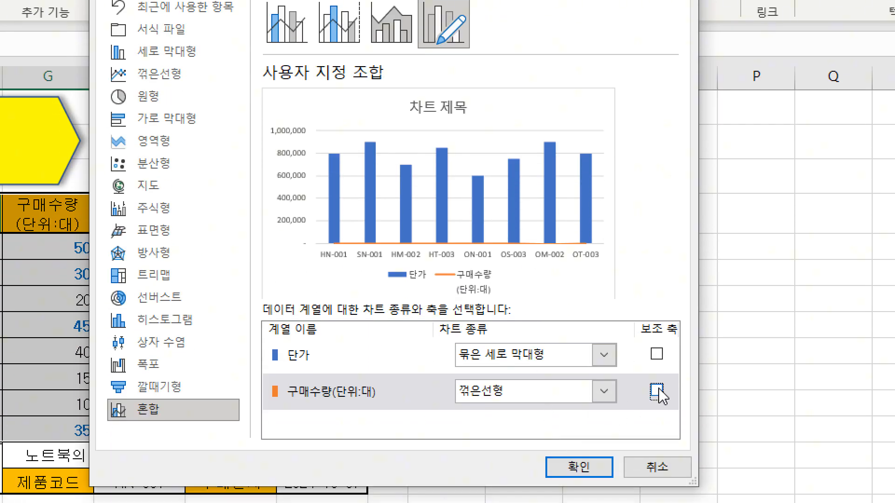
# Assign the 구매수량(단위:대) line series to the secondary axis (보조 축) and insert the combo chart.
pyautogui.click(656, 392)
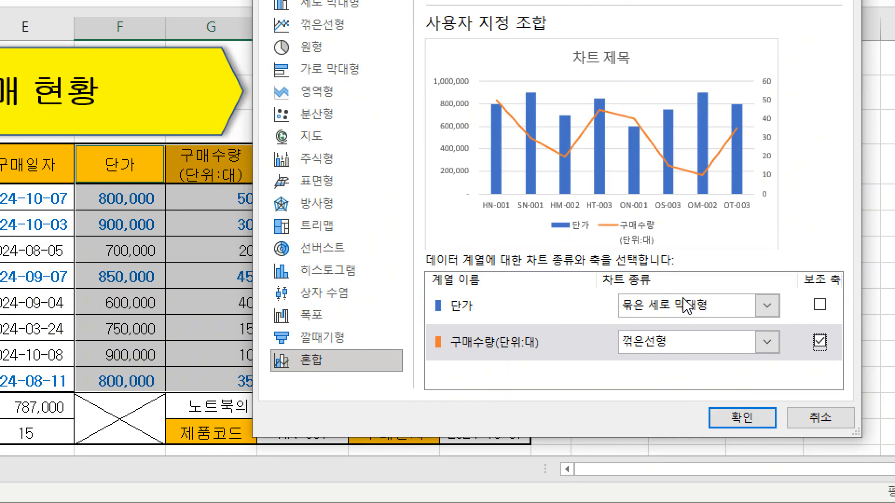
pyautogui.click(738, 417)
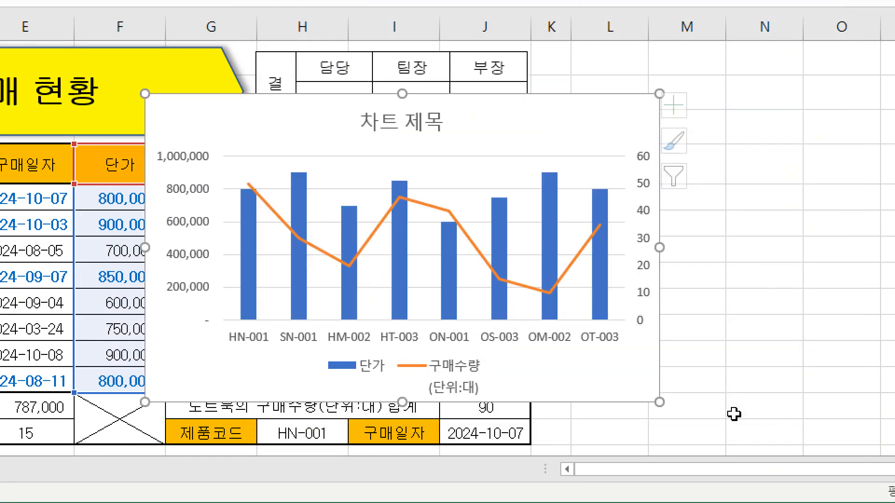
pyautogui.press('ctrl')
pyautogui.press('ctrl')
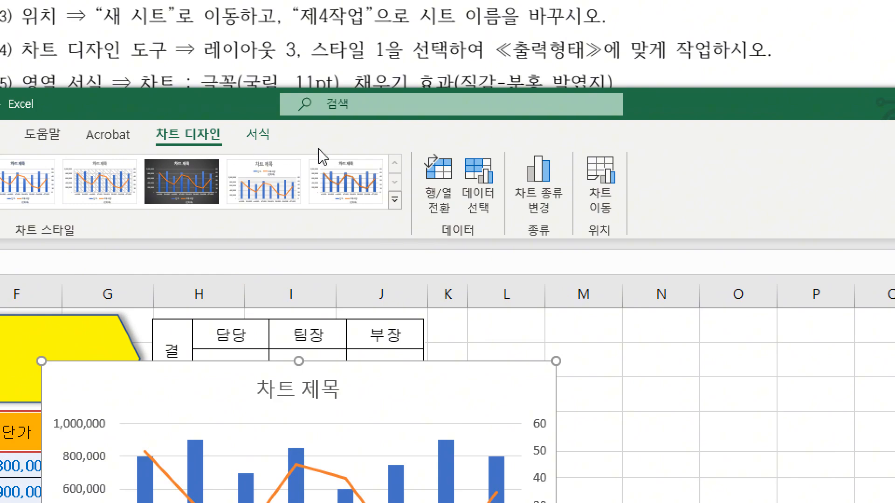
# Move the chart to a new sheet named 제4작업.
pyautogui.click(607, 201)
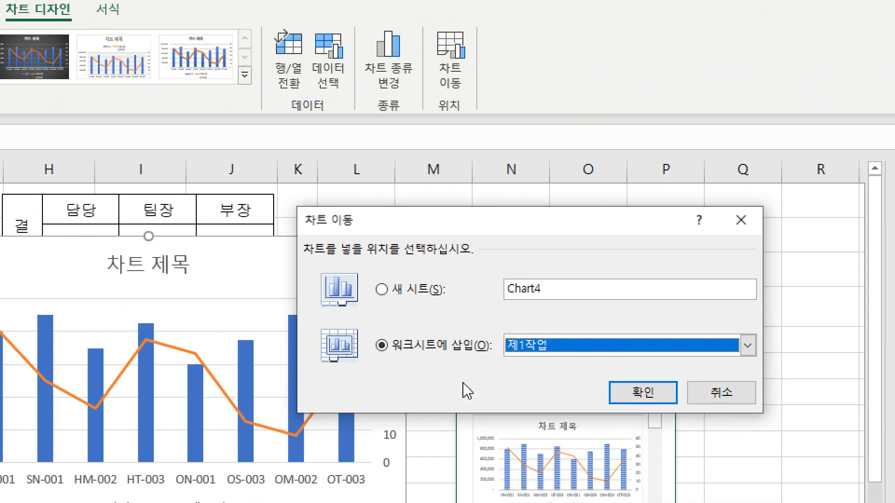
pyautogui.click(420, 292)
pyautogui.click(535, 293)
pyautogui.press('BackSpace')
pyautogui.press('BackSpace')
pyautogui.press('BackSpace')
pyautogui.press('BackSpace')
pyautogui.press('BackSpace')
pyautogui.press('BackSpace')
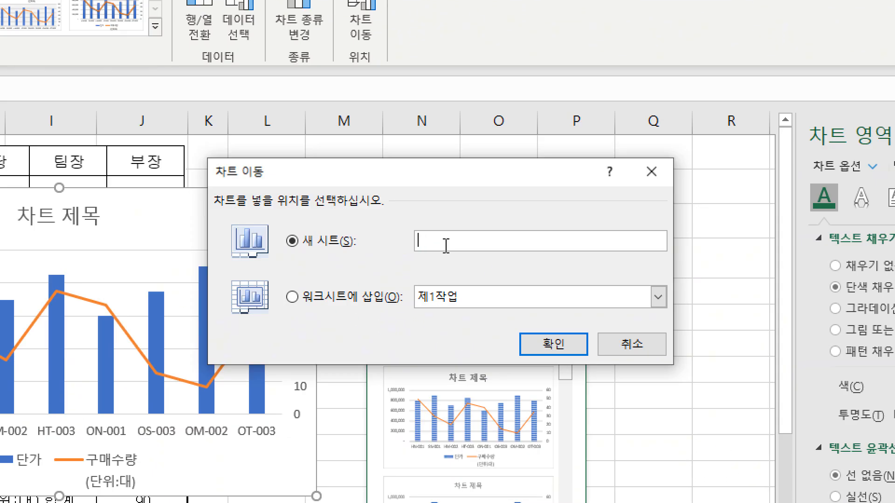
pyautogui.write('제4작ㅇ')
pyautogui.click(552, 355)
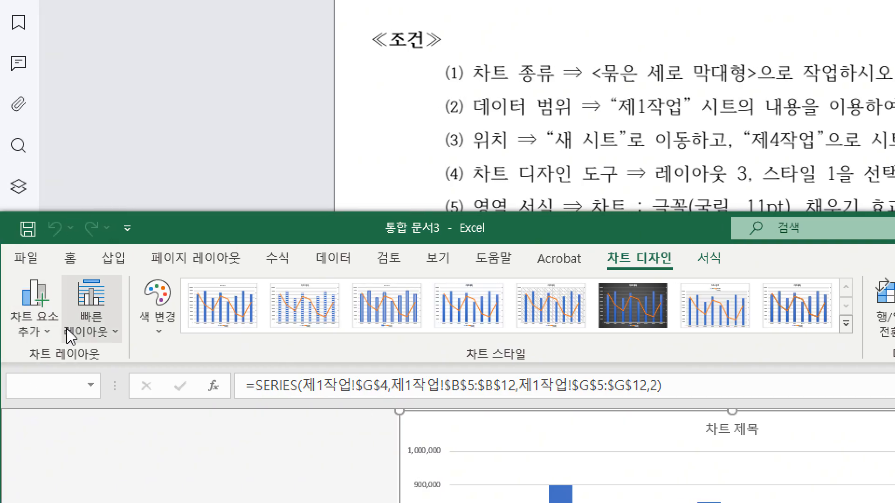
# Apply quick layout 3 (레이아웃 3) and chart style 스타일 1 to the chart.
pyautogui.click(93, 321)
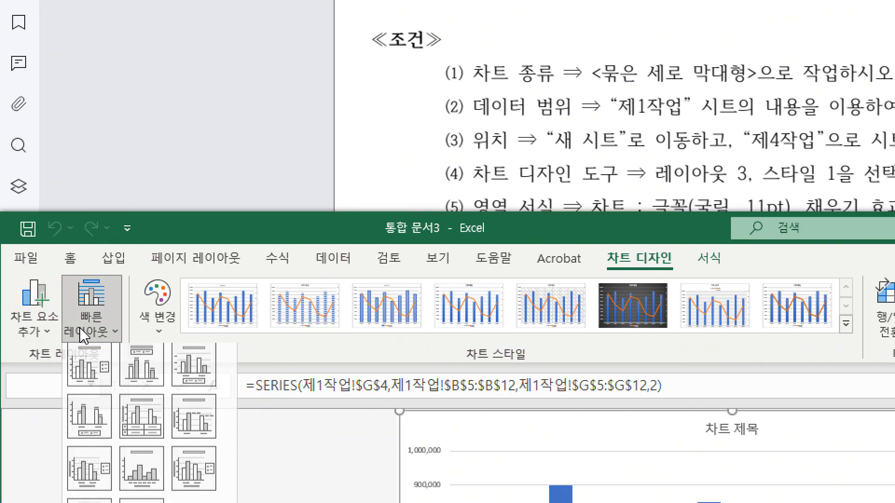
pyautogui.click(205, 376)
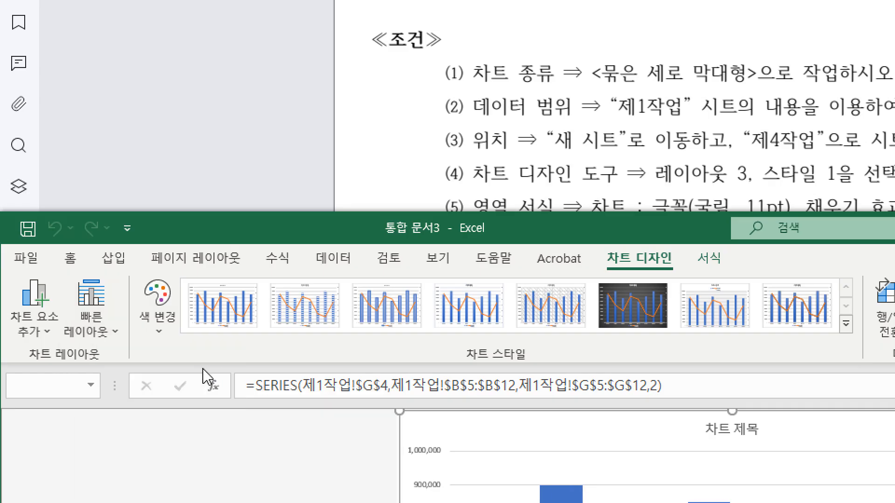
pyautogui.click(227, 315)
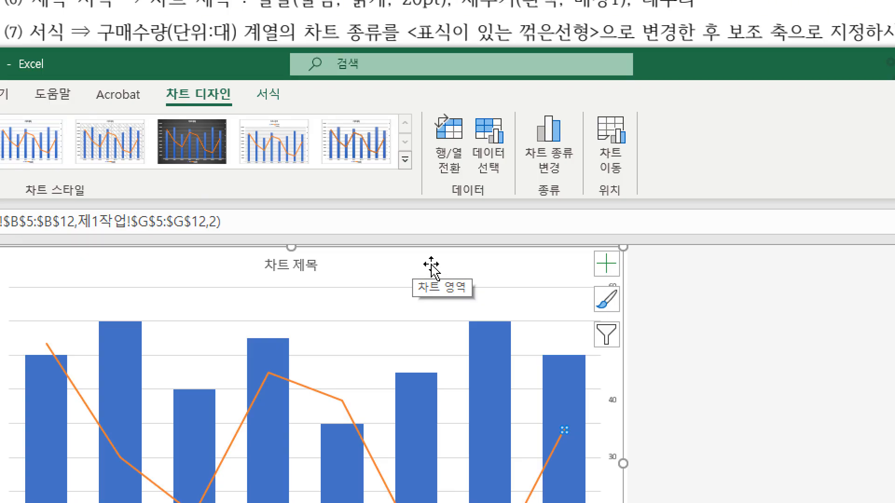
# Set the font of the whole chart area to 굴림, 11 pt.
pyautogui.click(432, 266)
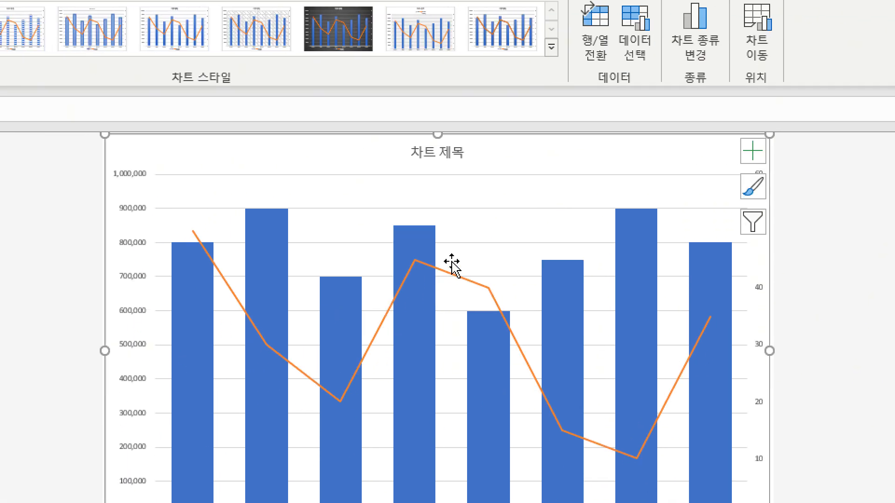
pyautogui.click(478, 261)
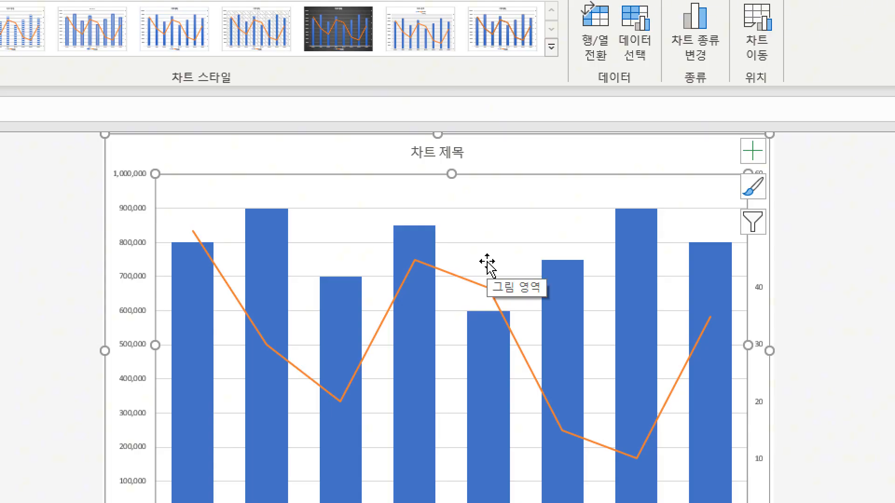
pyautogui.click(501, 154)
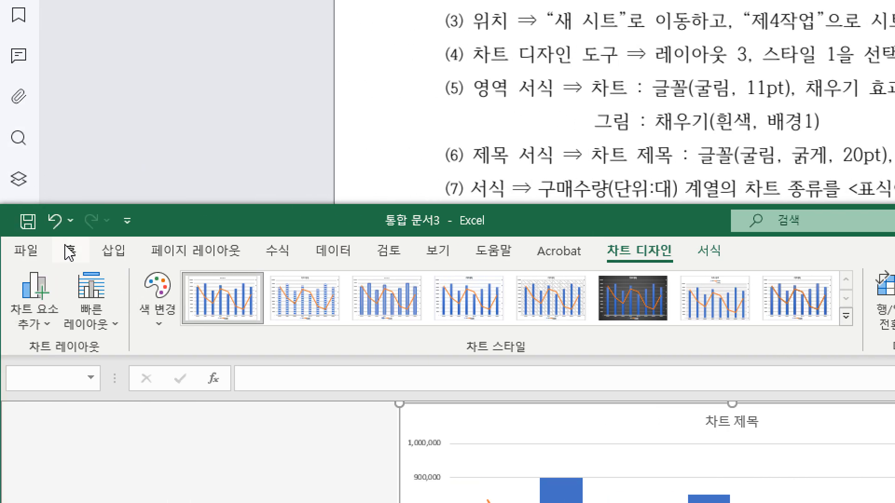
pyautogui.click(70, 252)
pyautogui.click(212, 285)
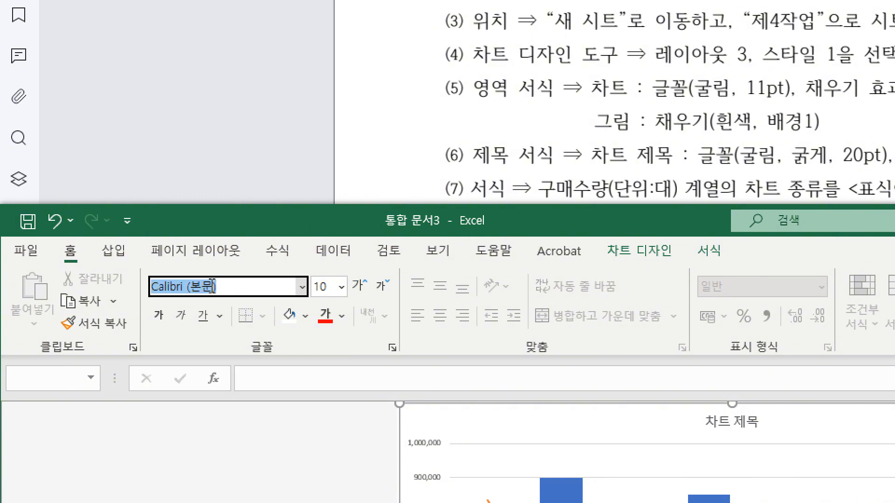
pyautogui.write('굴림')
pyautogui.press('Return')
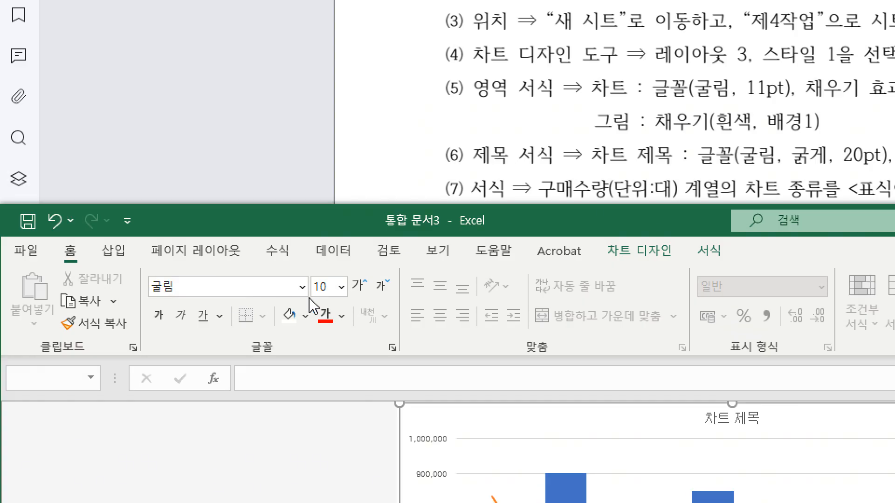
pyautogui.click(324, 287)
pyautogui.write('11')
pyautogui.press('Return')
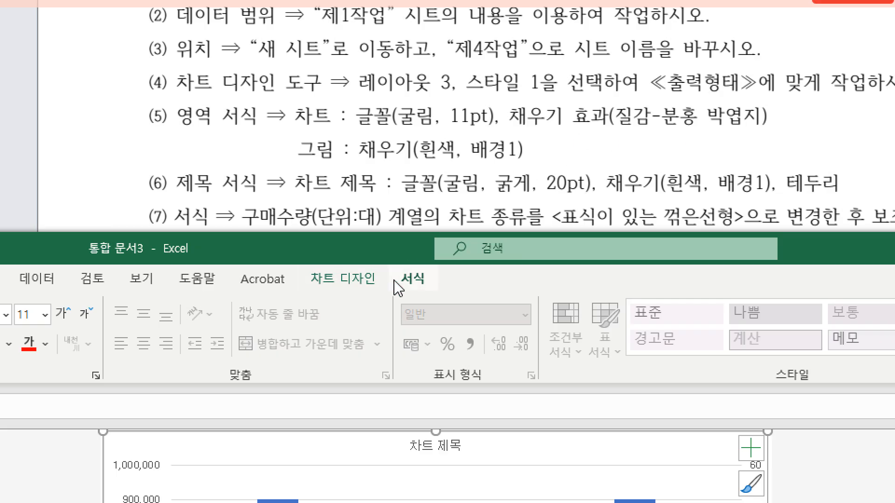
# Fill the chart area with the 분홍 박엽지 texture.
pyautogui.click(412, 279)
pyautogui.click(471, 310)
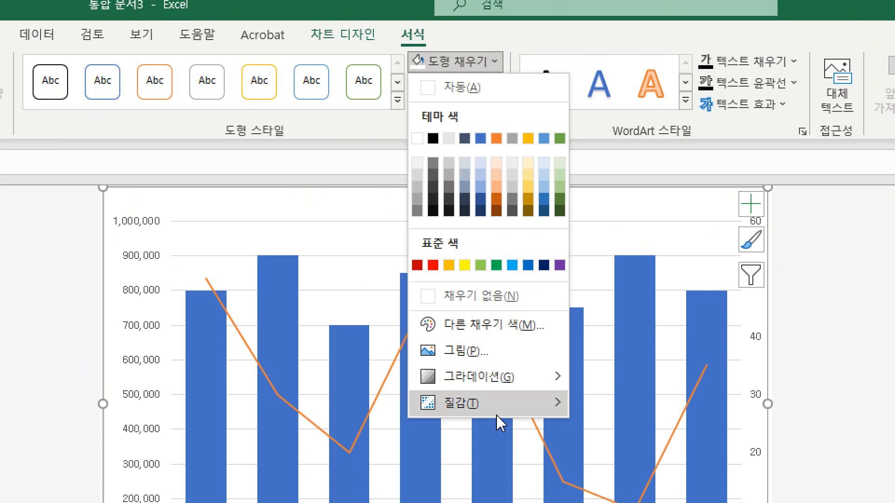
pyautogui.moveTo(501, 412)
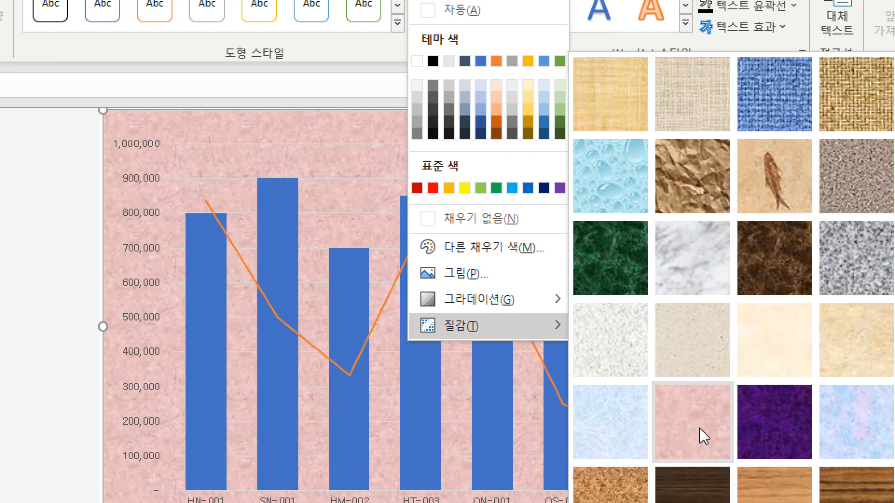
pyautogui.click(698, 429)
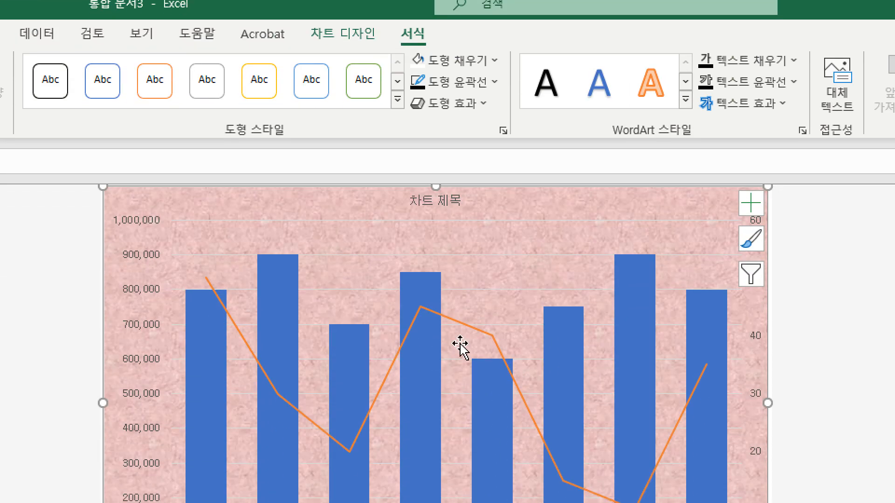
# Fill the chart's plot area (그림 영역) with 흰색, 배경 1.
pyautogui.click(457, 342)
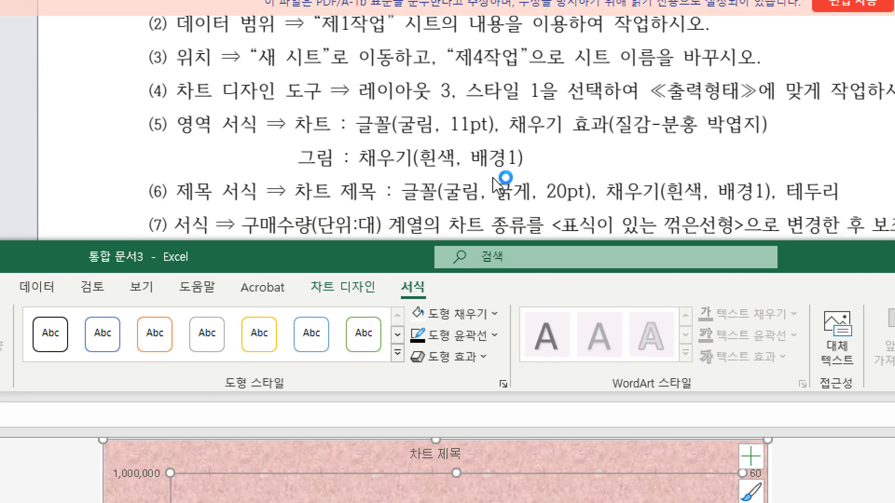
pyautogui.click(493, 315)
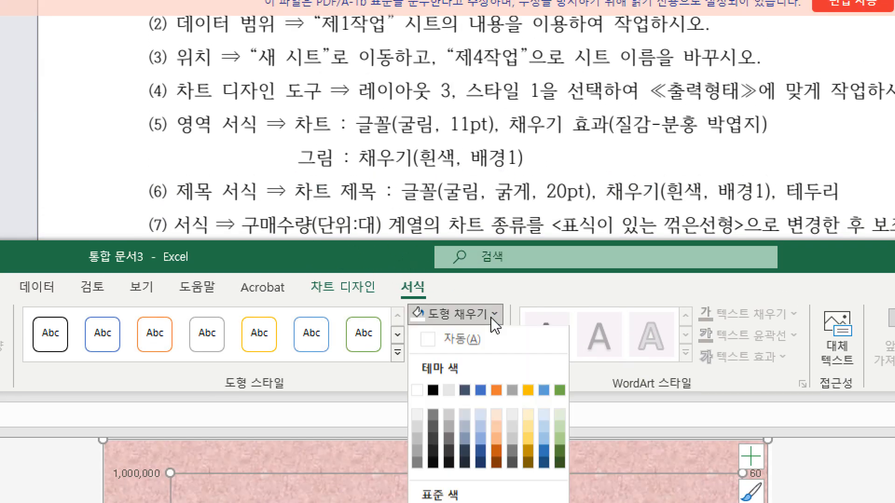
pyautogui.click(417, 392)
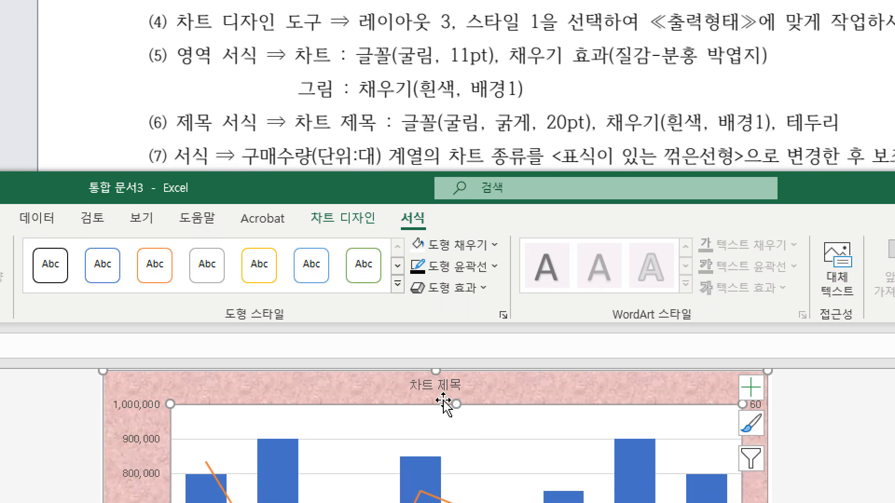
# Set the chart title's font size to 20 pt and make it bold.
pyautogui.click(426, 385)
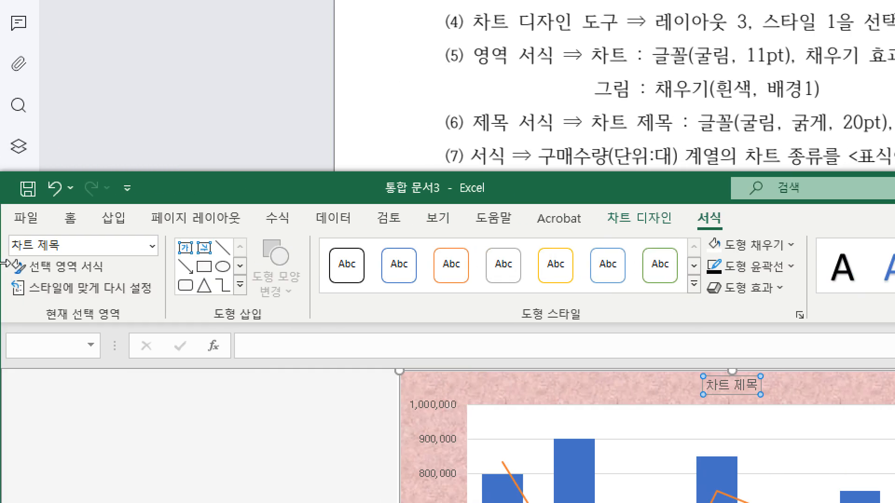
pyautogui.click(70, 222)
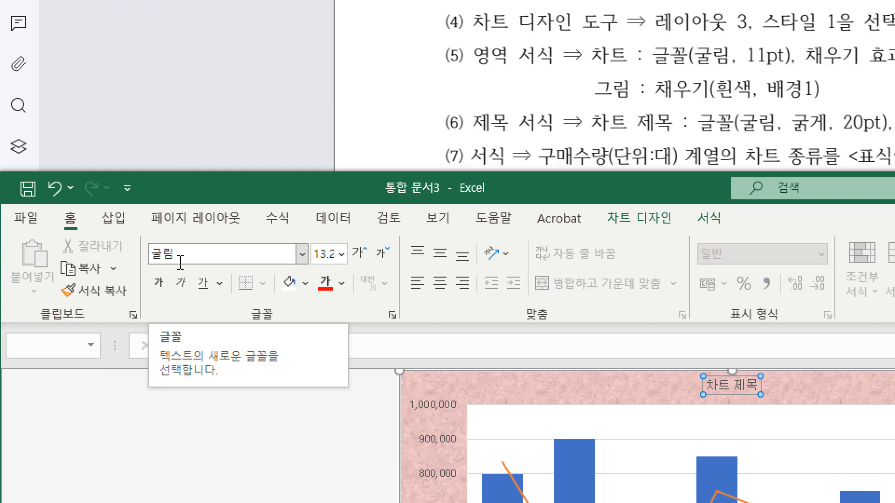
pyautogui.click(325, 255)
pyautogui.write('20')
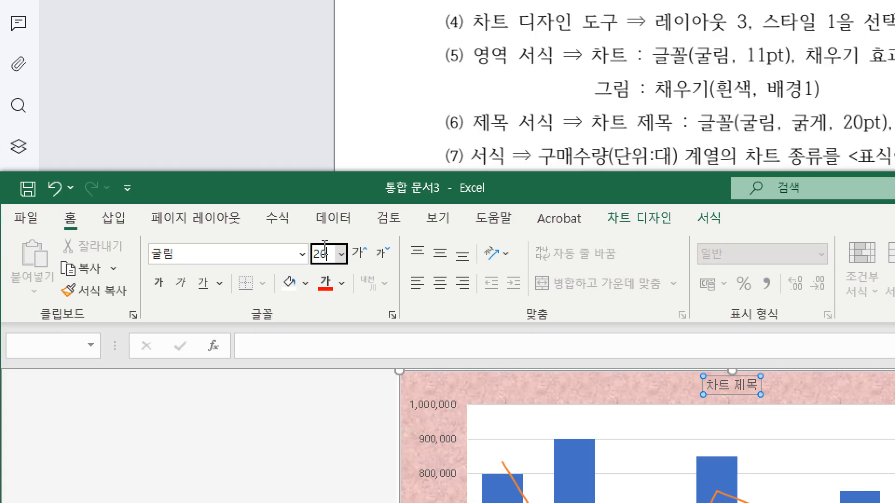
pyautogui.press('Return')
pyautogui.click(158, 285)
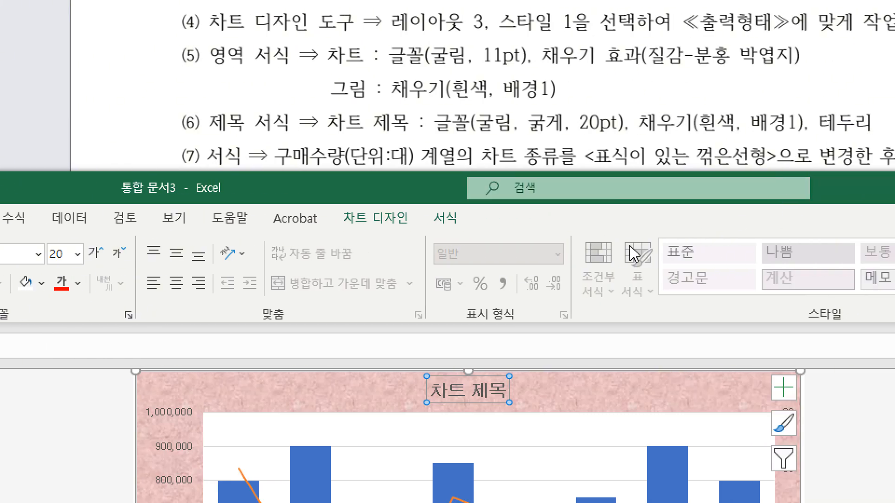
# Give the chart title a 흰색, 배경 1 fill and a 검정, 텍스트 1 outline.
pyautogui.click(445, 218)
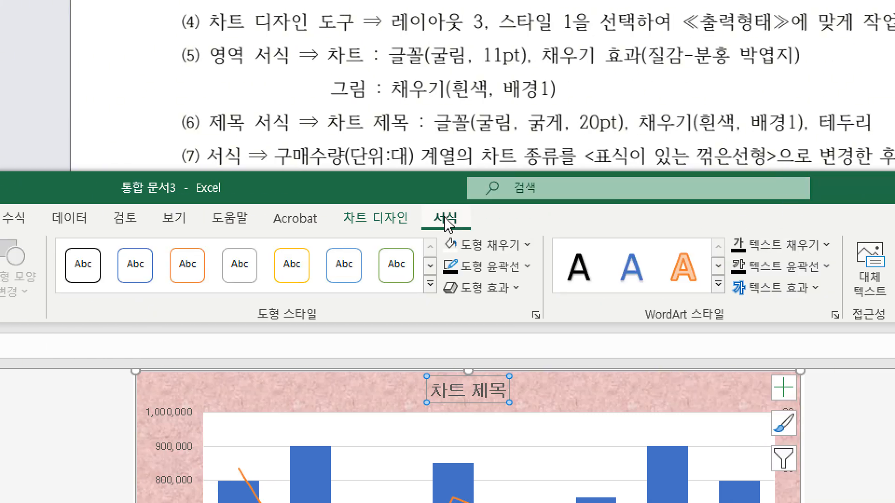
pyautogui.click(522, 245)
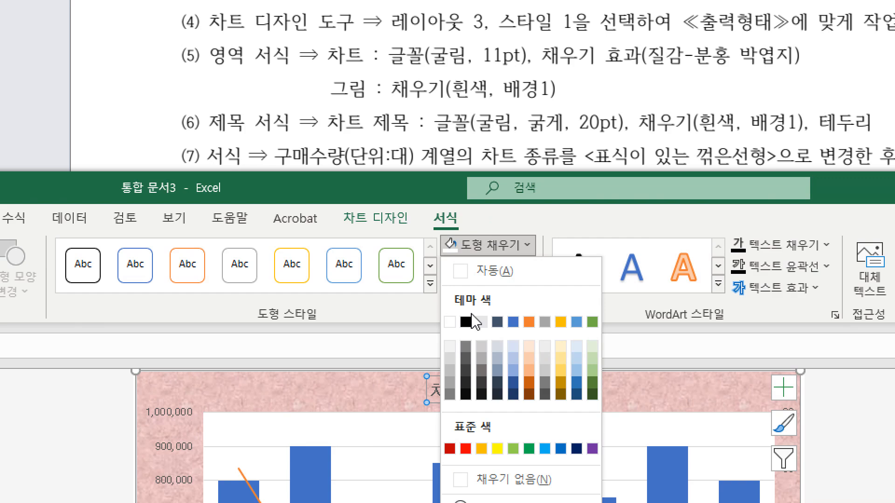
pyautogui.click(453, 323)
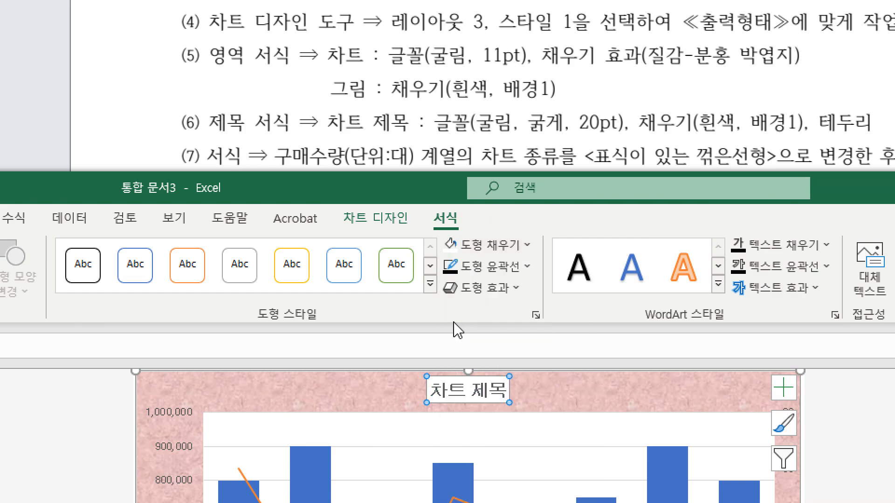
pyautogui.click(495, 267)
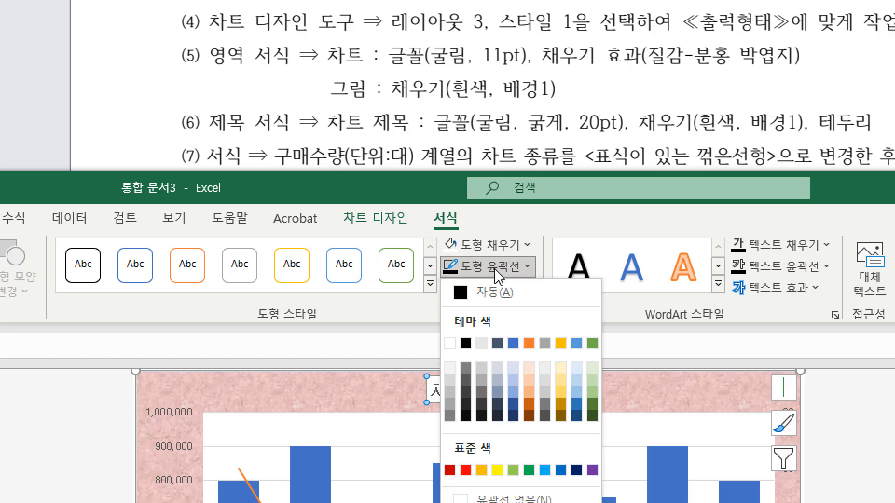
pyautogui.click(465, 344)
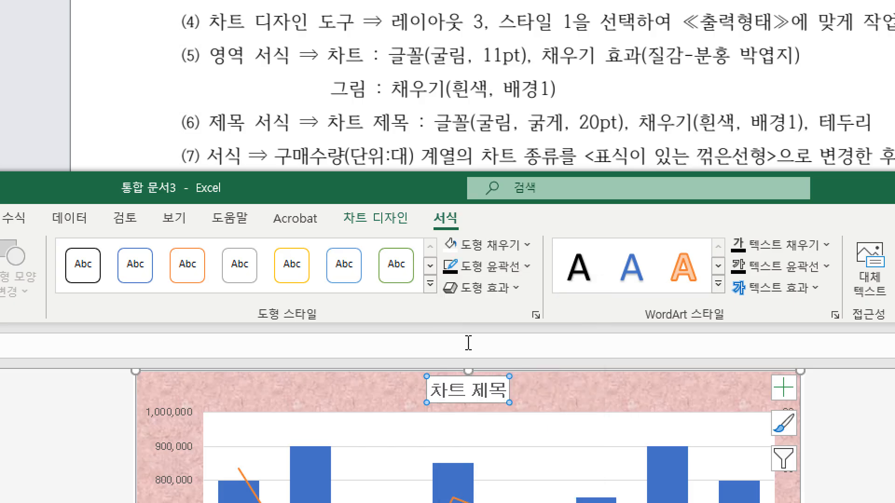
# Replace the chart title text with "노트북 및 태블릿 구매 현황".
pyautogui.tripleClick(457, 395)
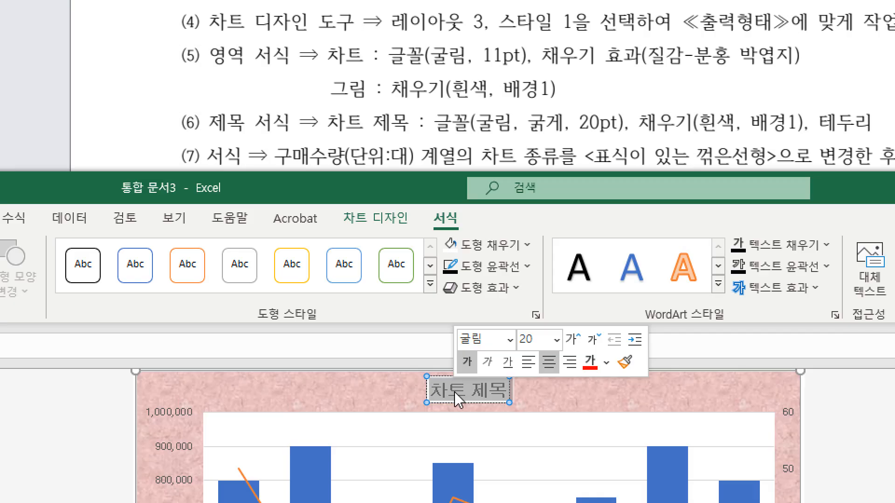
pyautogui.write('노트')
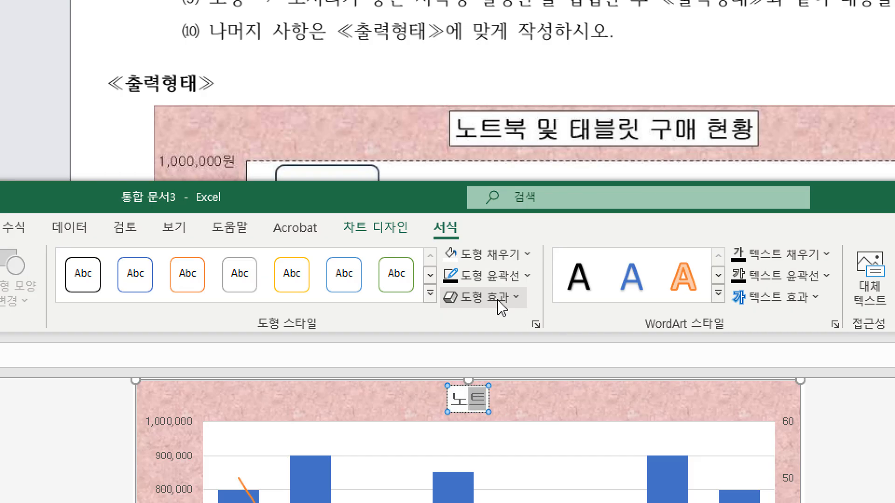
pyautogui.write('북 및 태블')
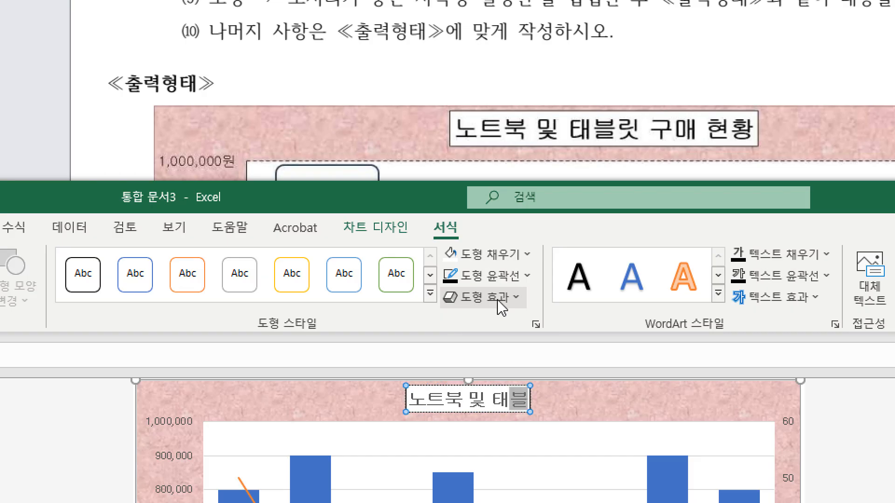
pyautogui.write('릿 구매 현화')
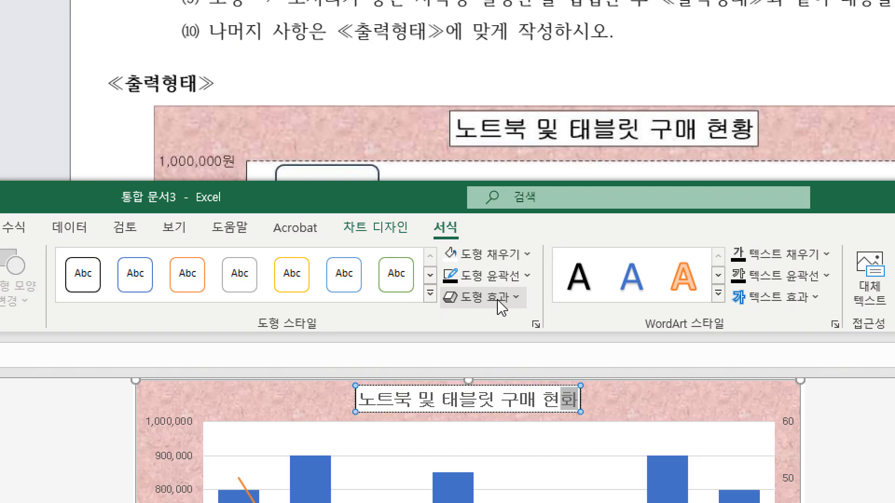
pyautogui.write('ㅇ')
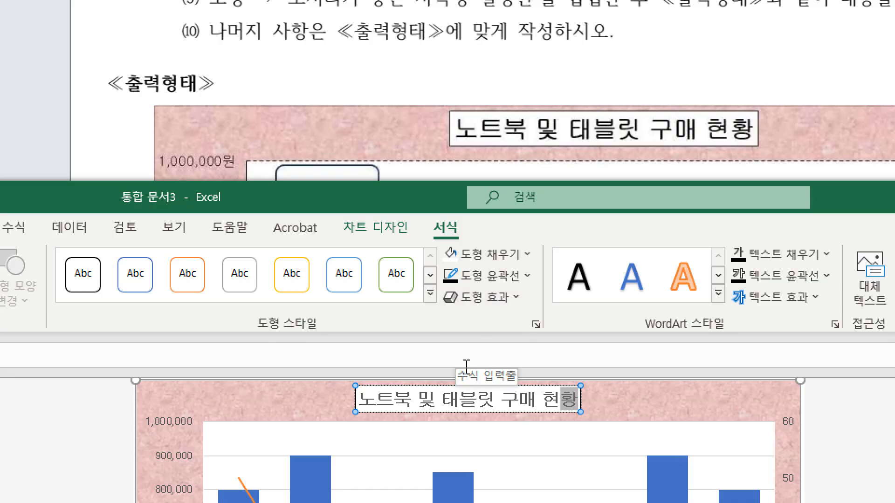
# Select the 구매수량(단위:대) line series in the chart and open its data series formatting (데이터 계열 서식).
pyautogui.scroll(3, 291, 67)
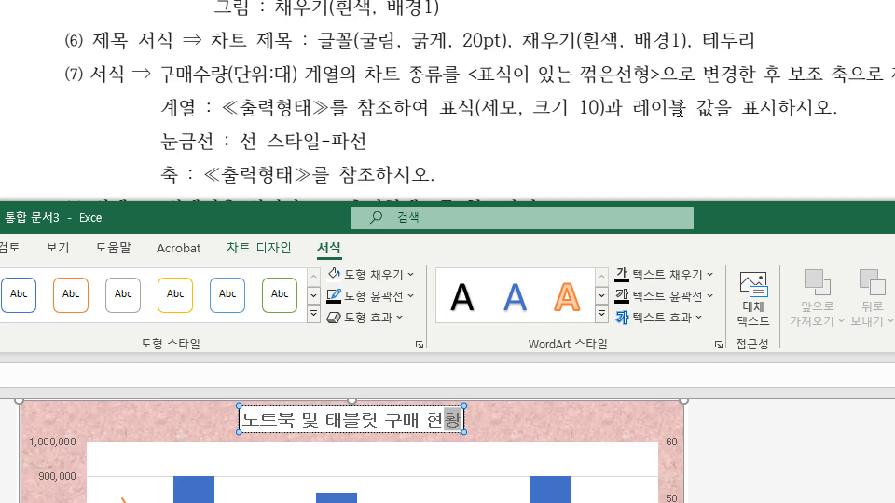
pyautogui.scroll(-10, 459, 110)
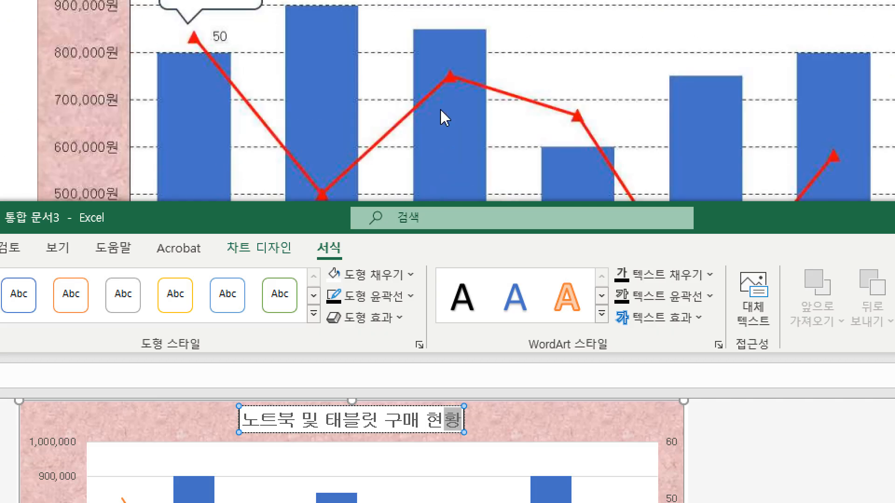
pyautogui.click(123, 500)
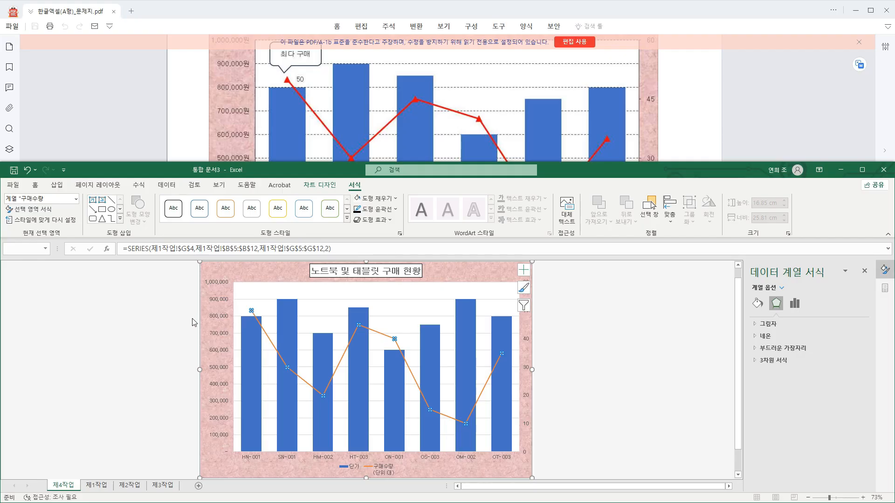
pyautogui.click(194, 322)
pyautogui.click(253, 314)
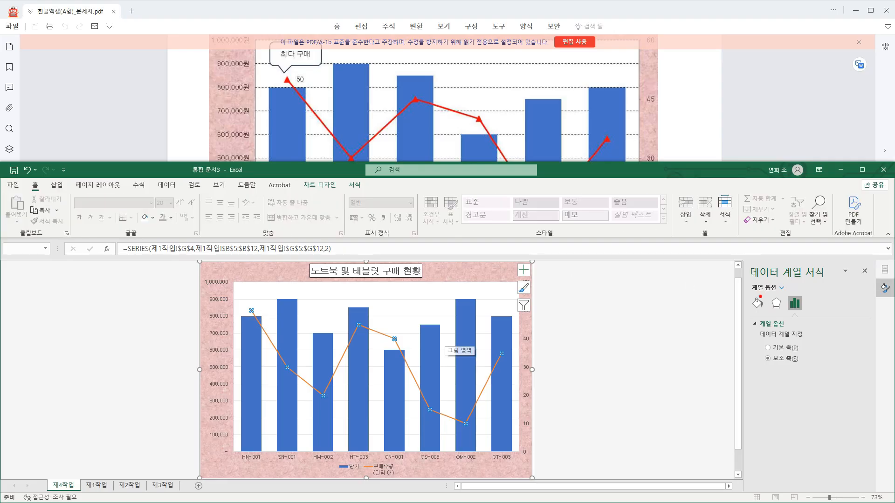
pyautogui.moveTo(743, 261); pyautogui.dragTo(864, 440)
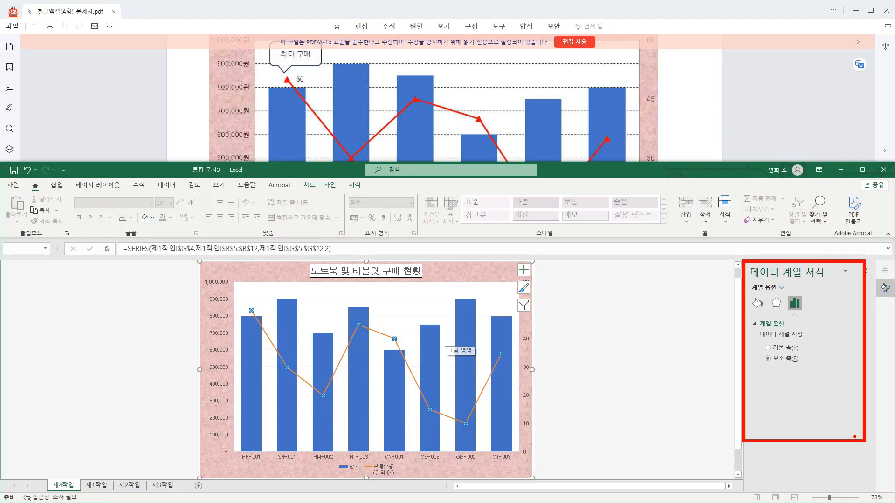
pyautogui.press('Escape')
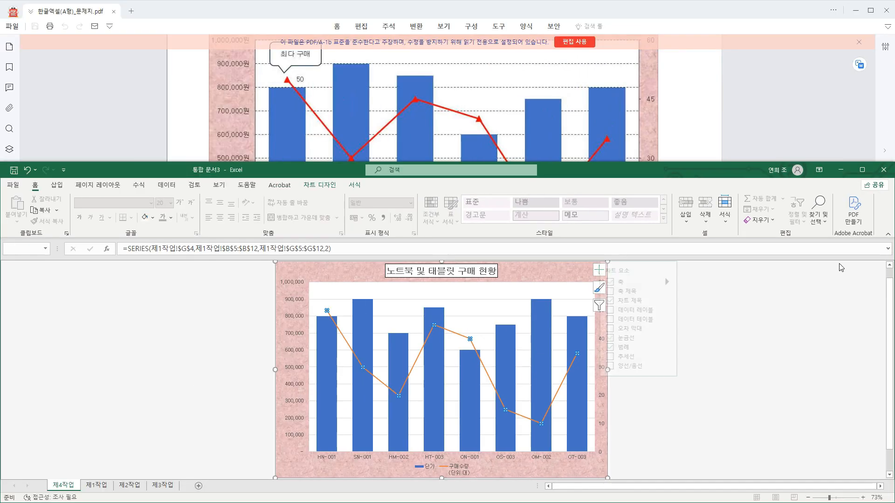
pyautogui.click(599, 287)
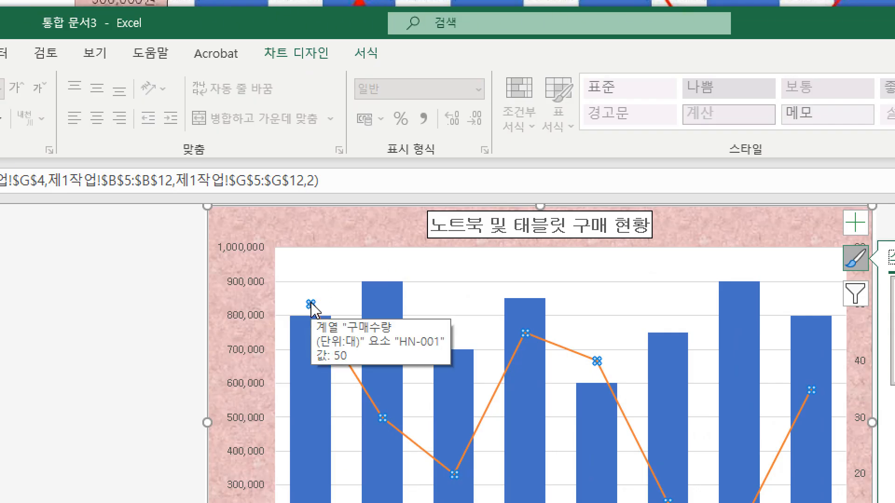
pyautogui.rightClick(312, 308)
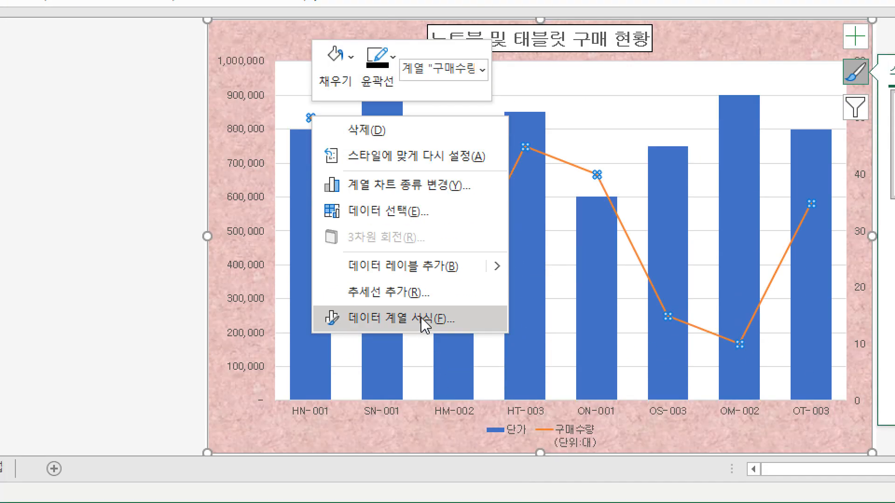
pyautogui.click(420, 502)
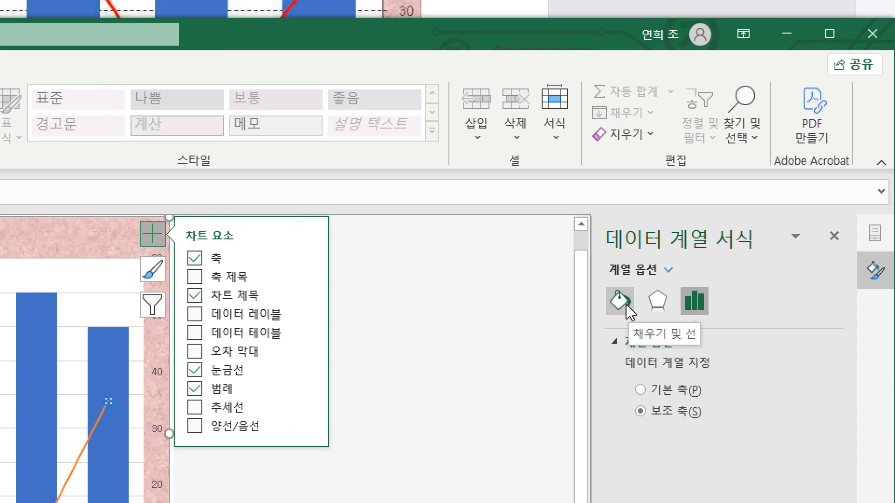
# Give the 구매수량 line series built-in (기본 제공) triangle markers with size 10.
pyautogui.click(758, 304)
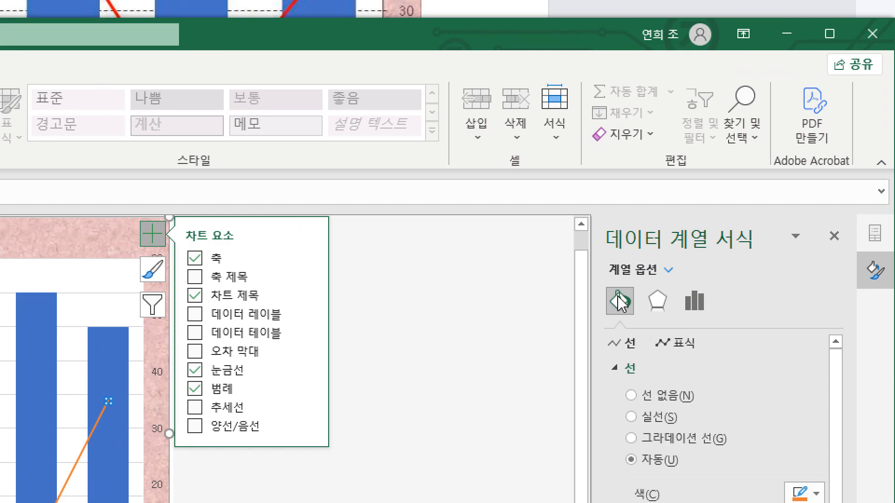
pyautogui.click(681, 344)
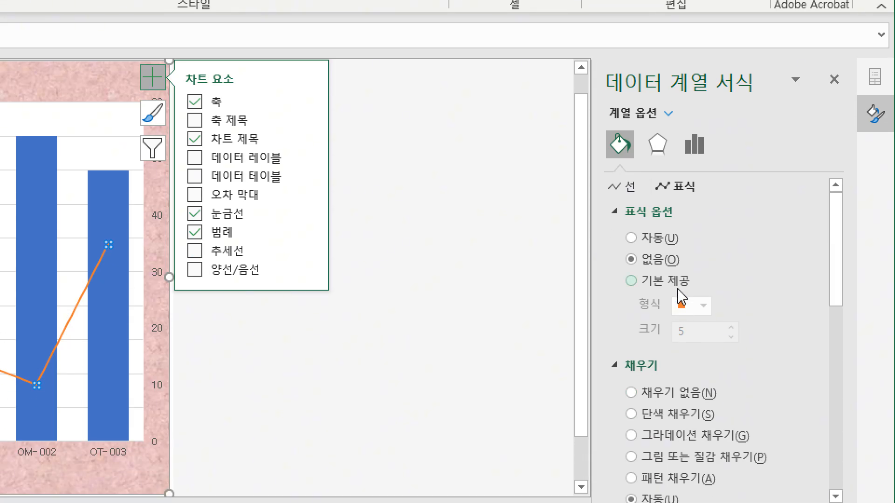
pyautogui.click(671, 282)
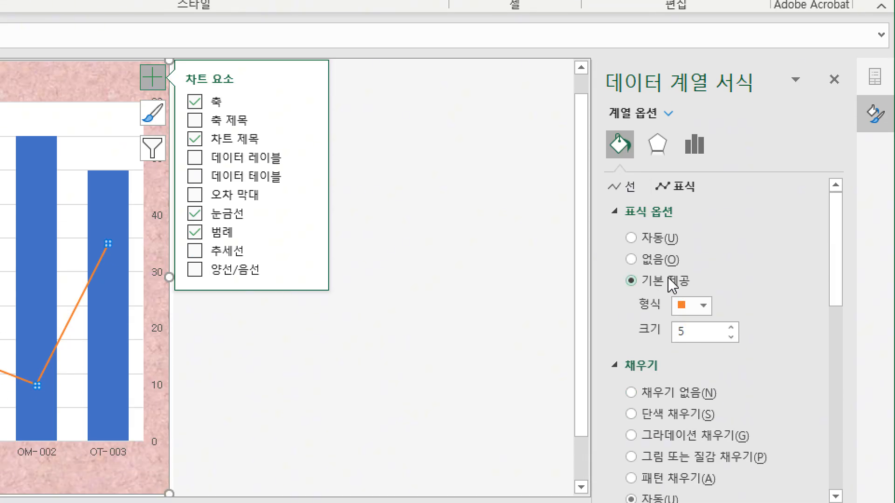
pyautogui.click(704, 307)
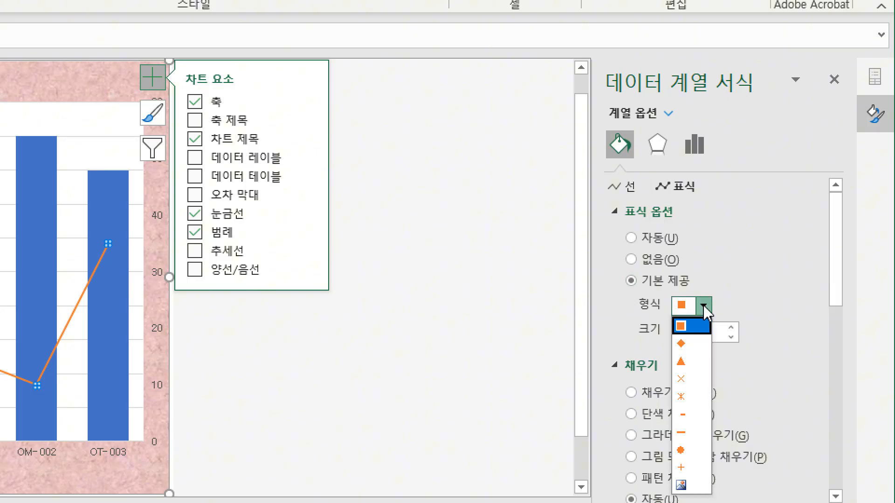
pyautogui.click(692, 367)
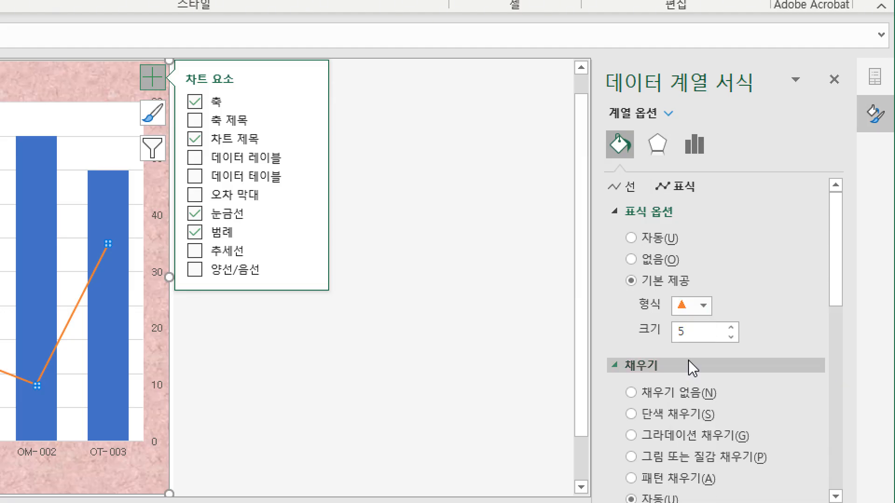
pyautogui.click(696, 332)
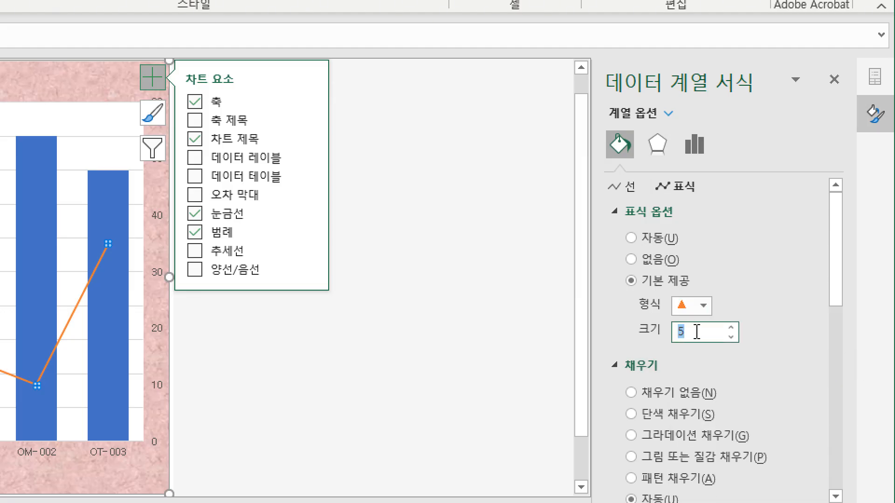
pyautogui.moveTo(689, 326); pyautogui.dragTo(673, 325)
pyautogui.press('Return')
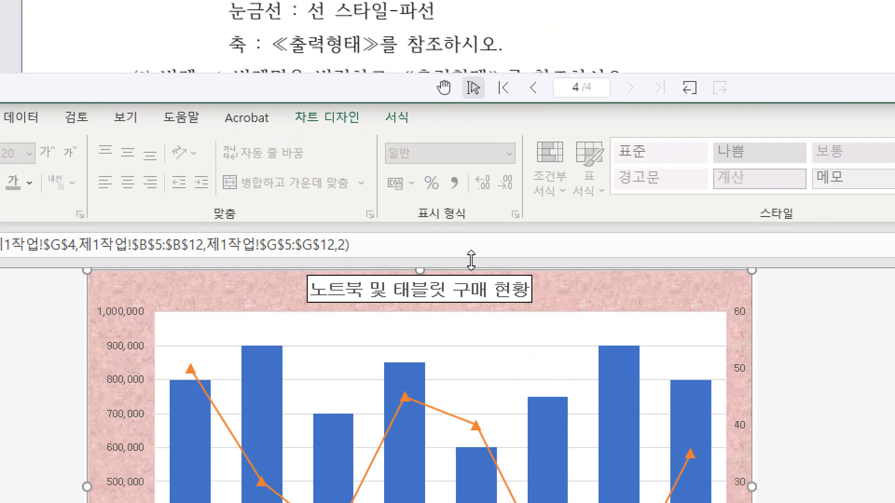
# Format the major gridlines of the vertical value axis as dashed (파선) lines in 검정, 텍스트 1.
pyautogui.scroll(-5, 495, 154)
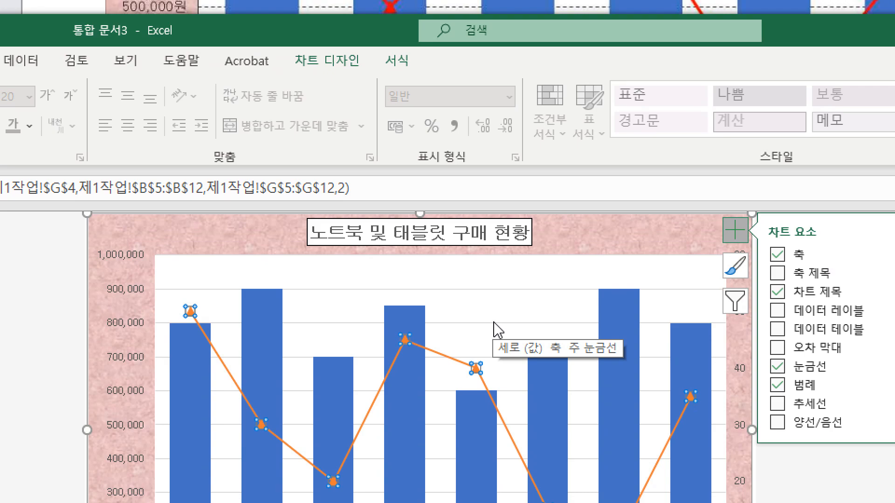
pyautogui.click(495, 324)
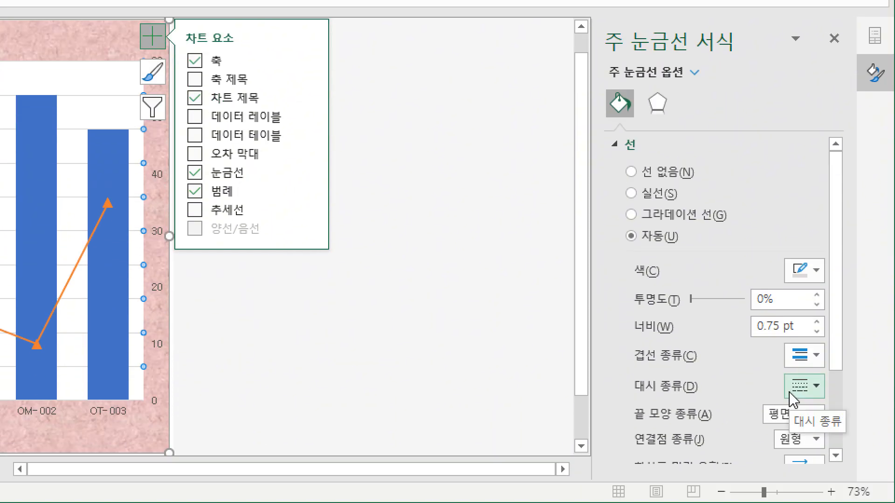
pyautogui.click(800, 392)
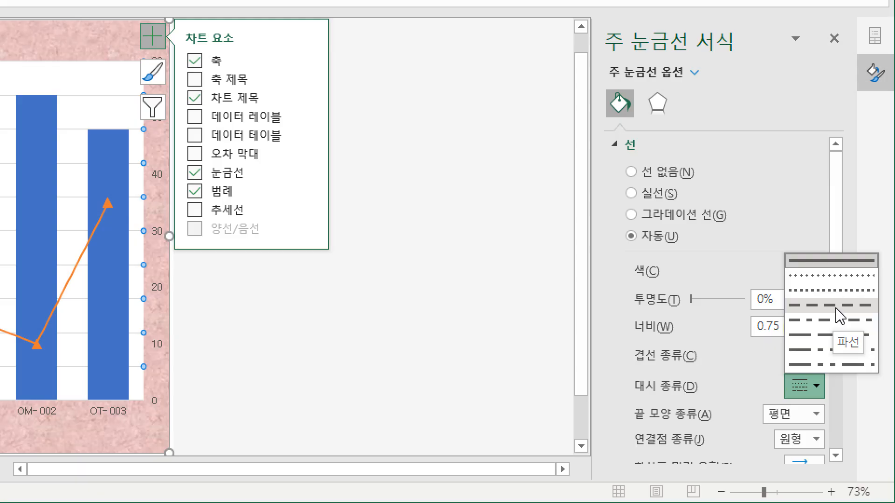
pyautogui.click(837, 306)
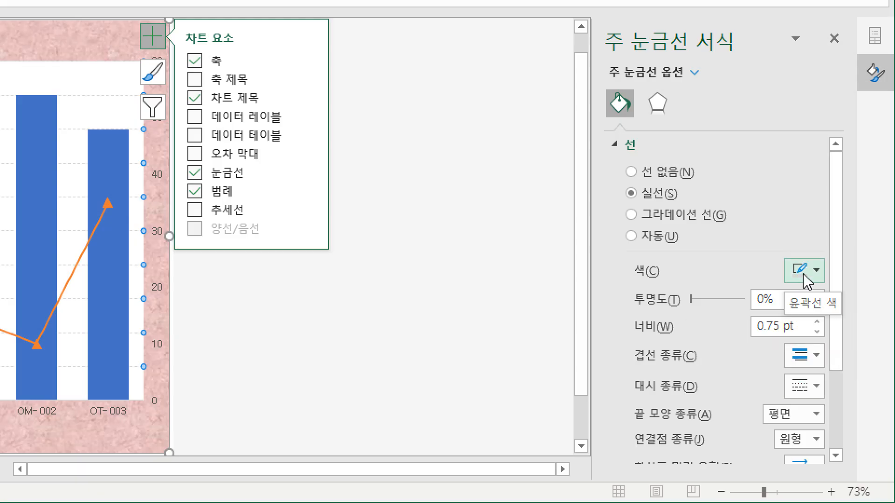
pyautogui.click(804, 275)
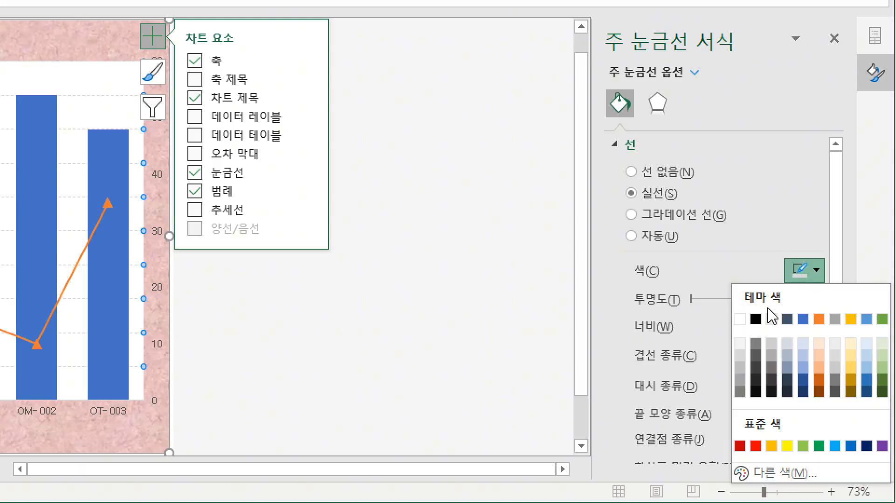
pyautogui.click(756, 321)
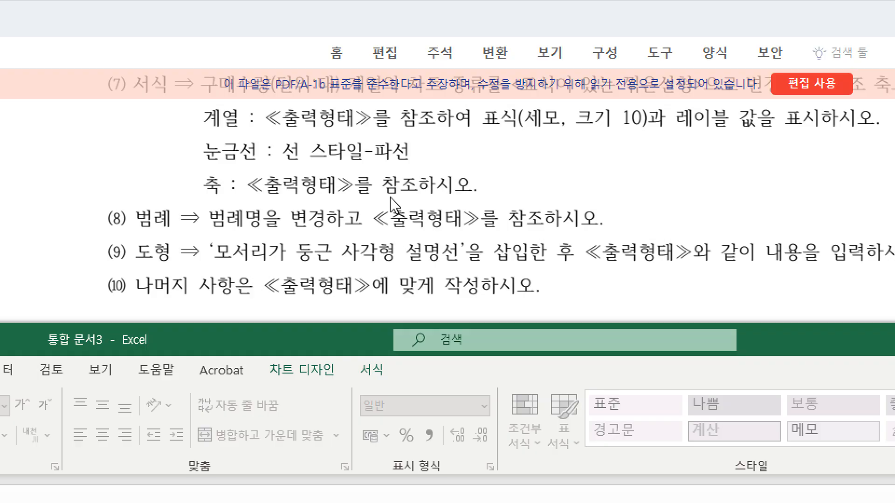
# Give the primary vertical (값) axis of the chart a solid line (실선), following the PDF's output sample.
pyautogui.scroll(-3, 264, 192)
pyautogui.moveTo(255, 45); pyautogui.dragTo(254, 169)
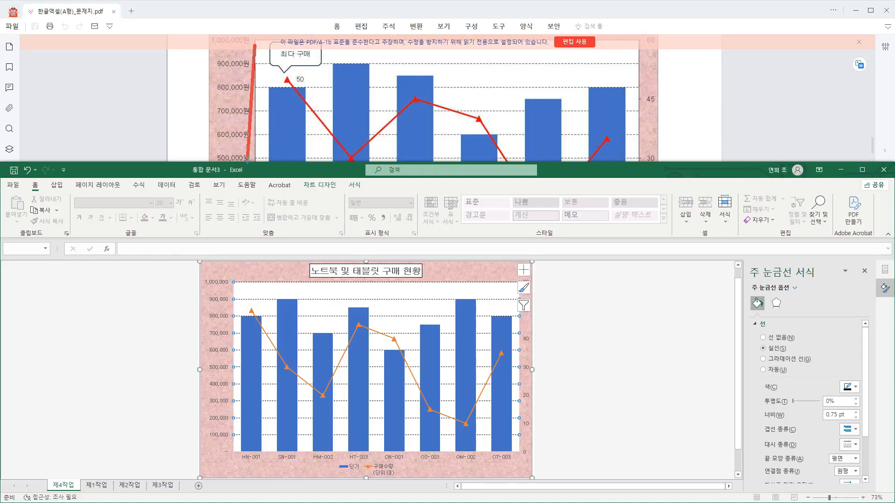
pyautogui.moveTo(643, 48); pyautogui.dragTo(635, 159)
pyautogui.moveTo(247, 98); pyautogui.dragTo(194, 88)
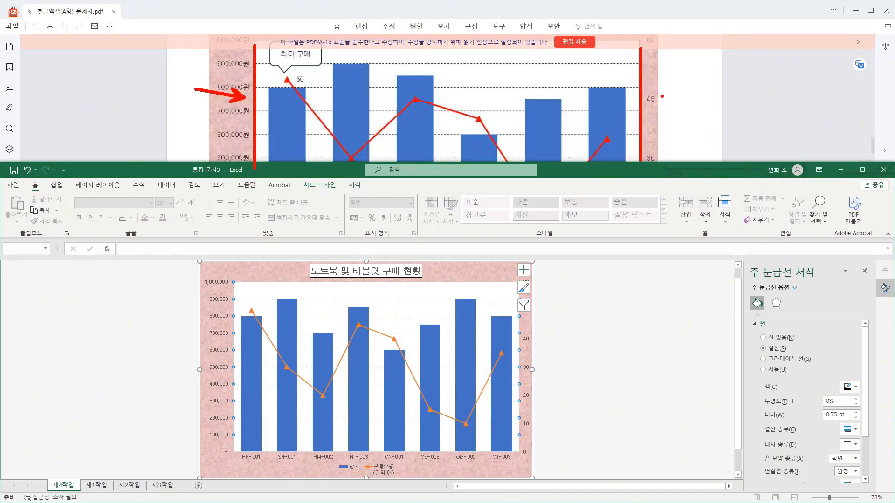
pyautogui.moveTo(653, 99); pyautogui.dragTo(706, 74)
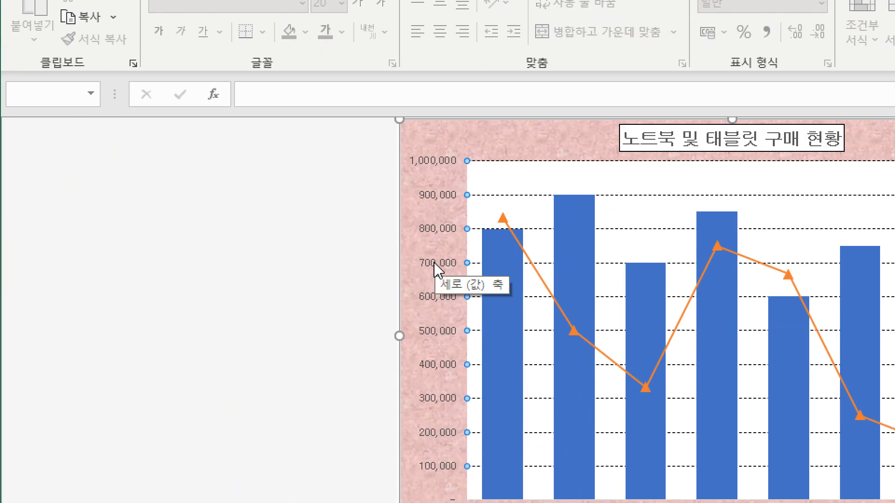
pyautogui.click(440, 269)
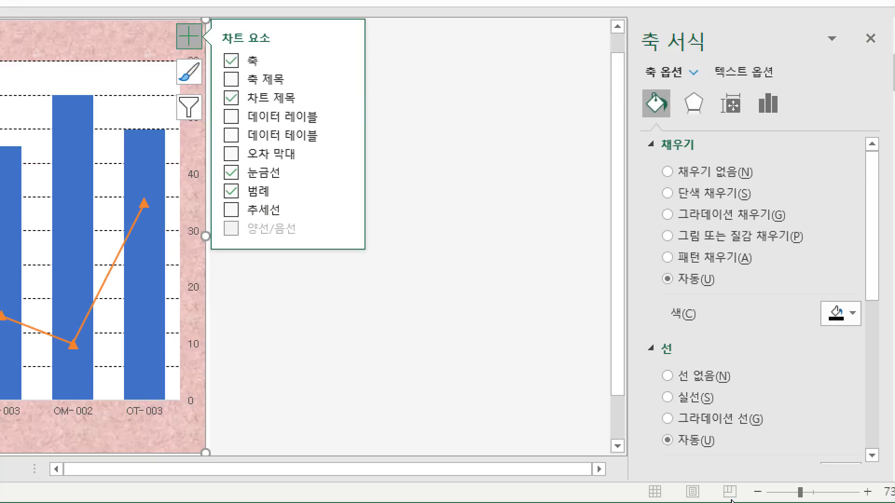
pyautogui.click(699, 397)
pyautogui.scroll(-1, 814, 365)
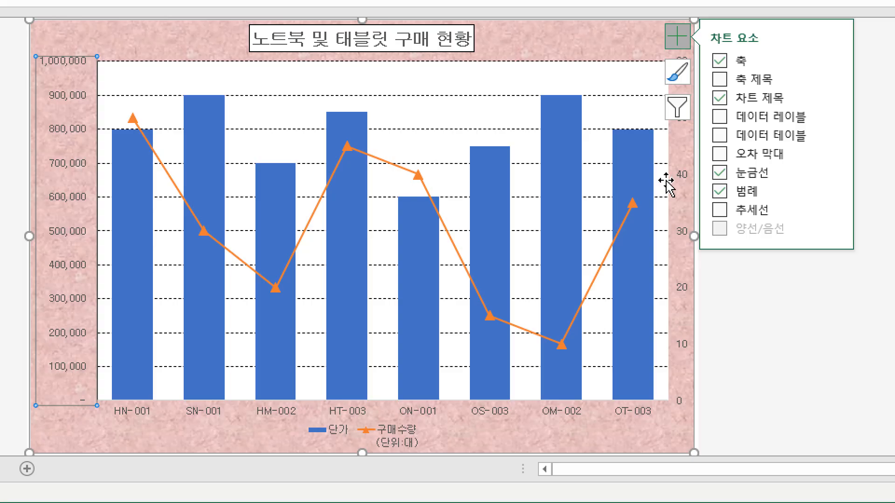
# Set the line color of the chart's secondary vertical axis to 검정, 텍스트 1.
pyautogui.click(685, 181)
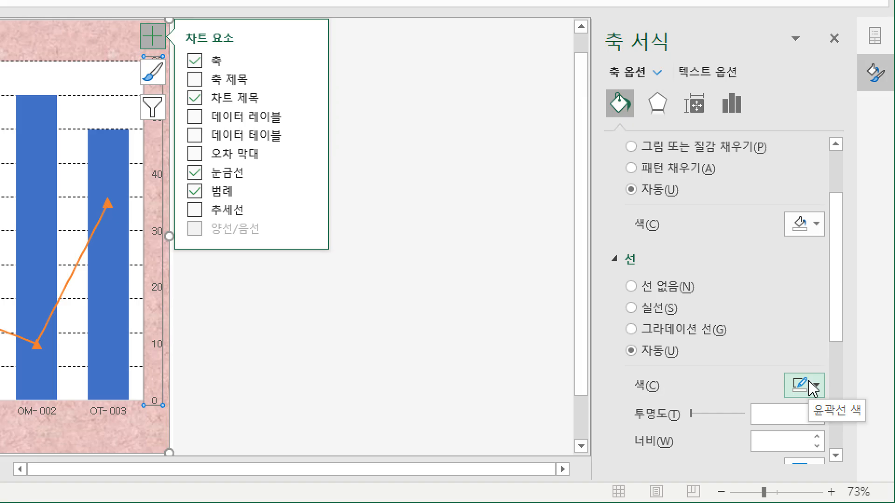
pyautogui.click(811, 385)
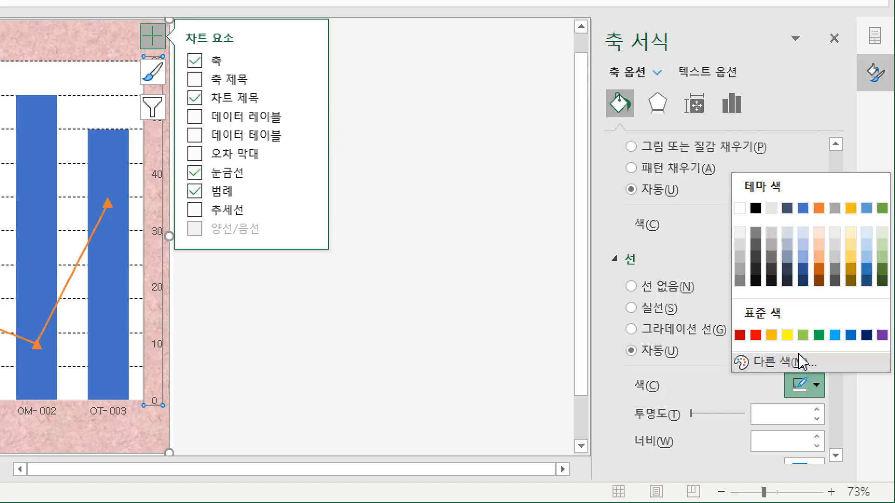
pyautogui.click(755, 208)
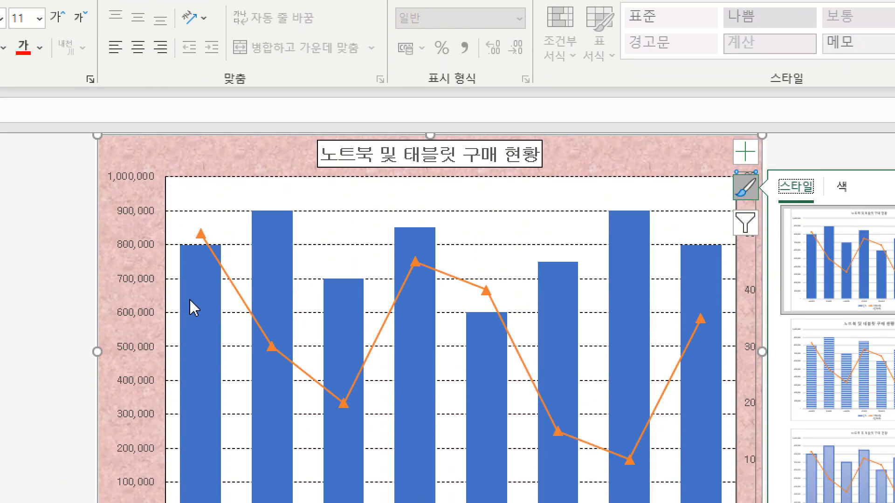
# Add a data label to only the HN-001 point of the 구매수량 line series.
pyautogui.click(201, 233)
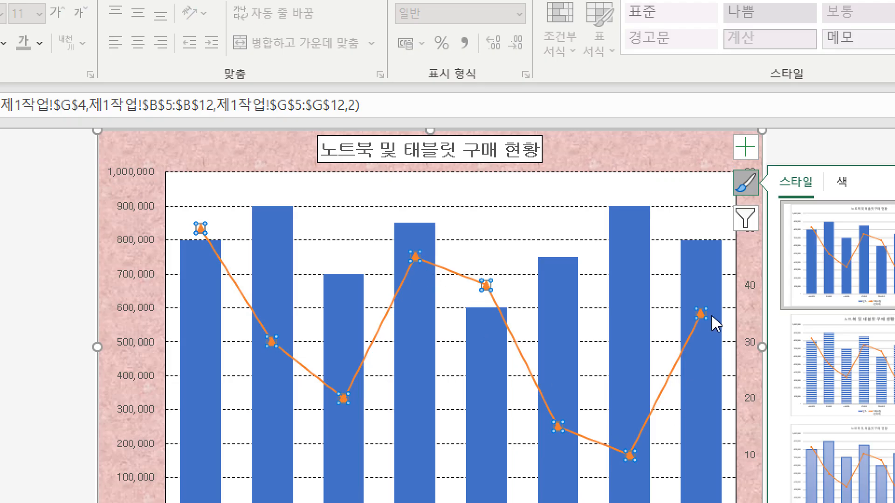
pyautogui.click(201, 228)
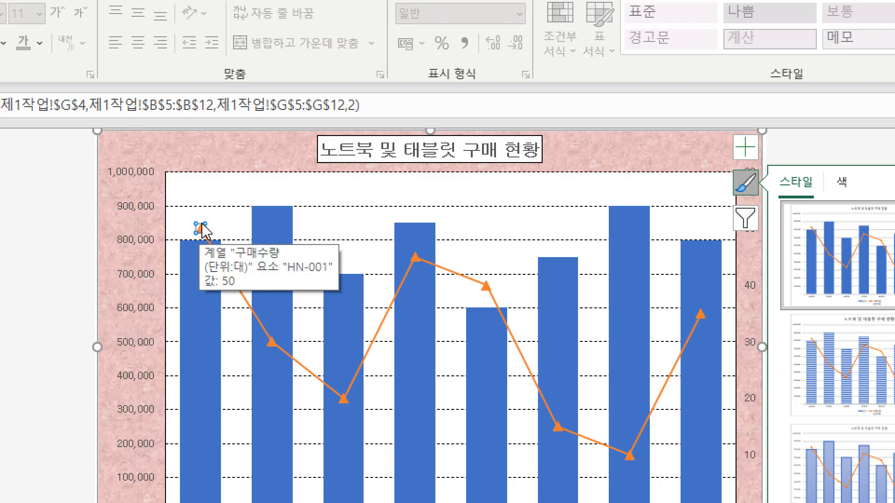
pyautogui.rightClick(201, 228)
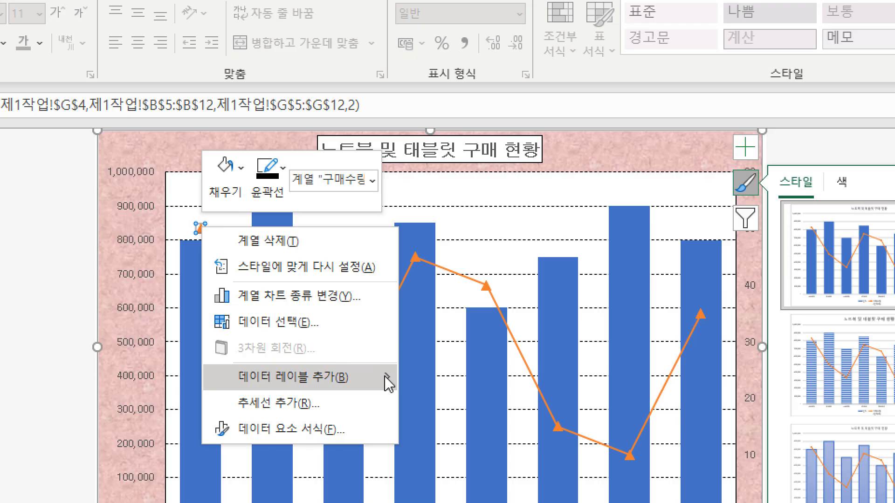
pyautogui.moveTo(388, 384)
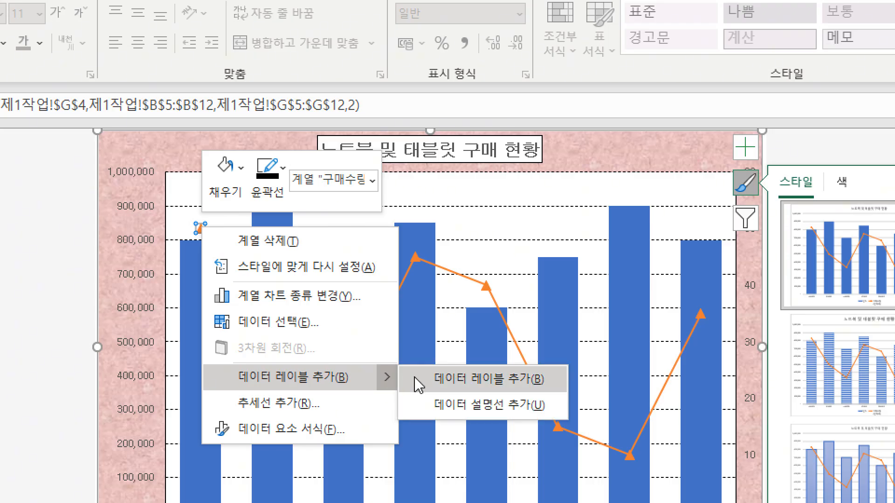
pyautogui.click(492, 378)
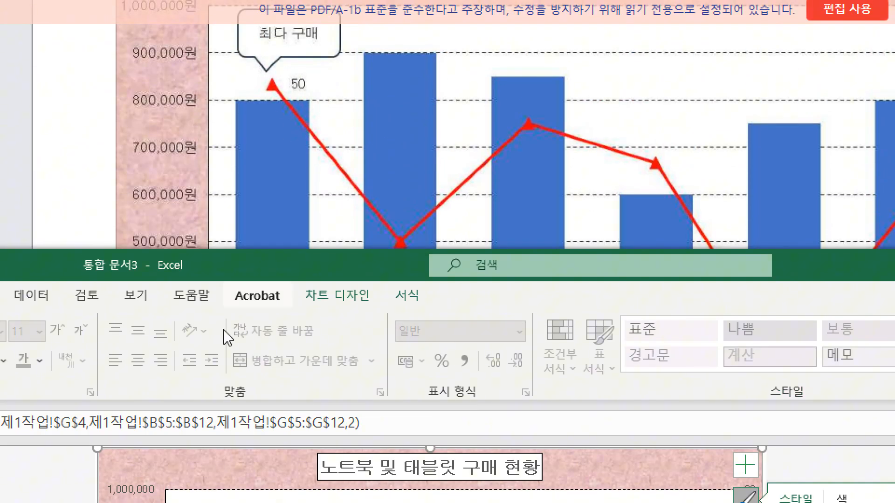
# Switch the number format category of the chart's primary vertical (값) axis to 사용자 지정.
pyautogui.scroll(-4, 316, 120)
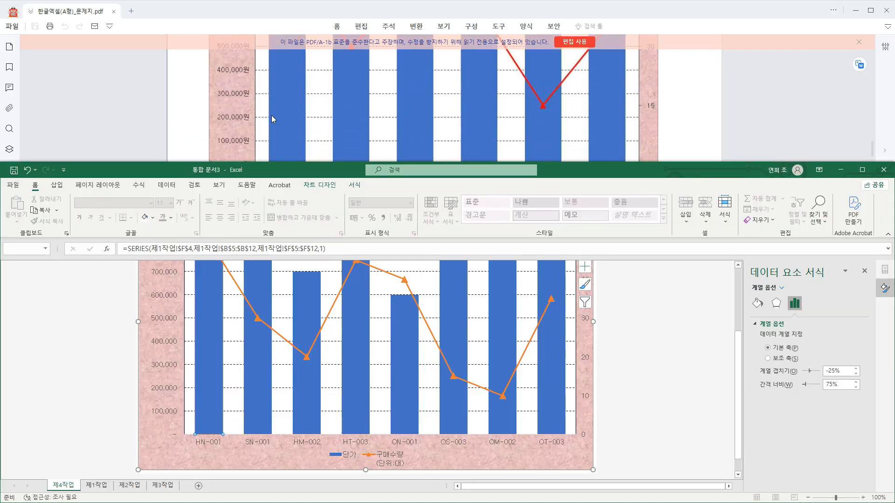
pyautogui.scroll(-2, 278, 91)
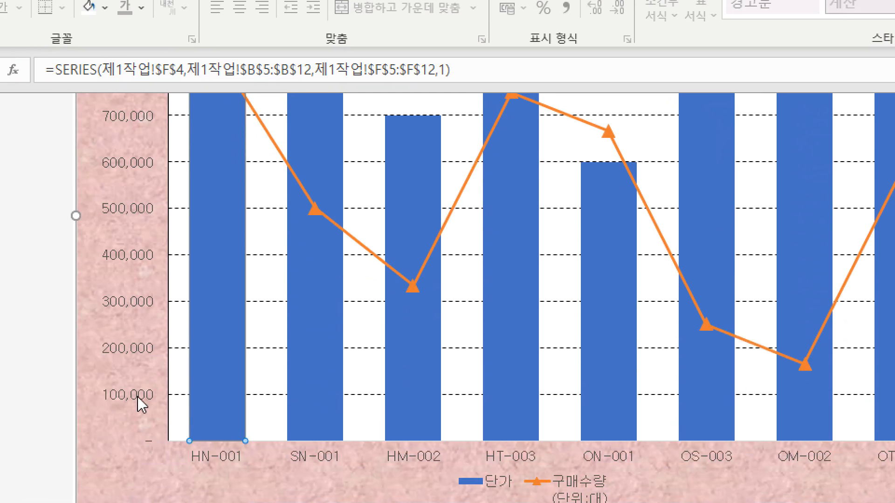
pyautogui.click(140, 399)
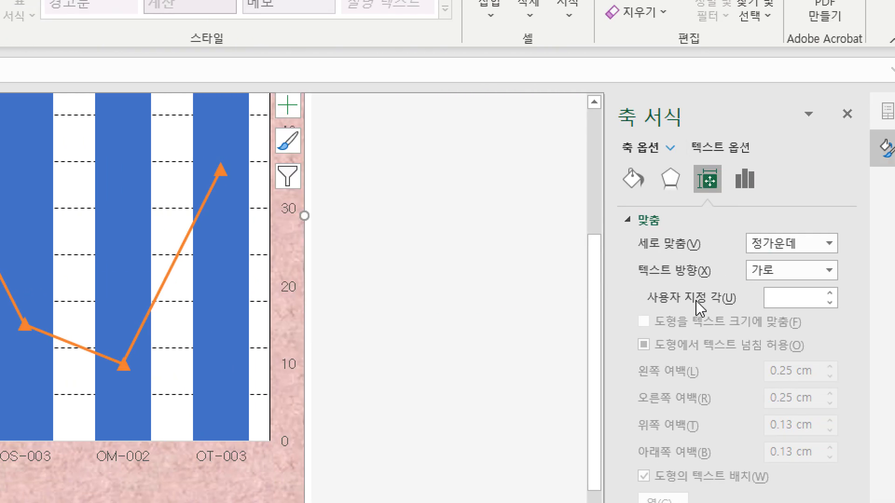
pyautogui.click(795, 182)
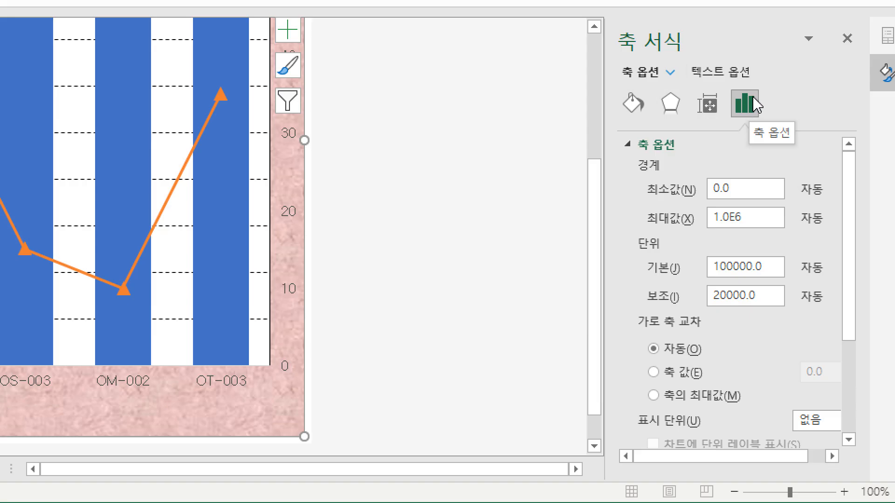
pyautogui.scroll(-3, 710, 256)
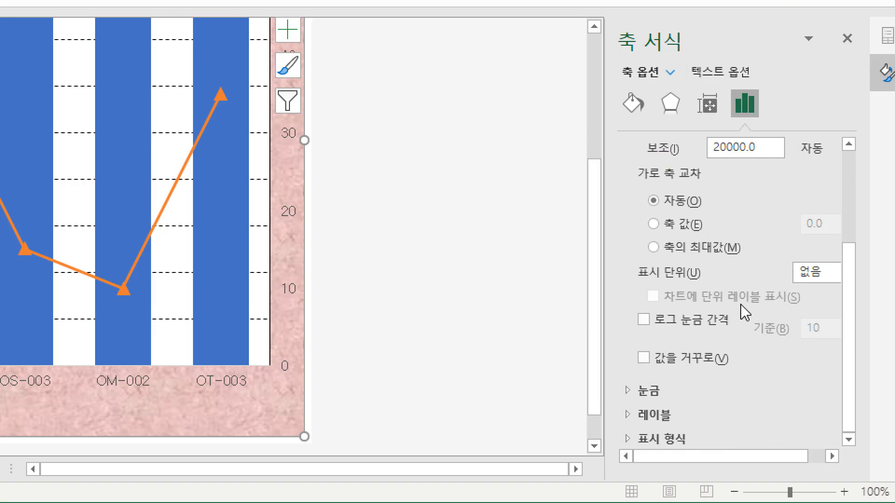
pyautogui.click(701, 442)
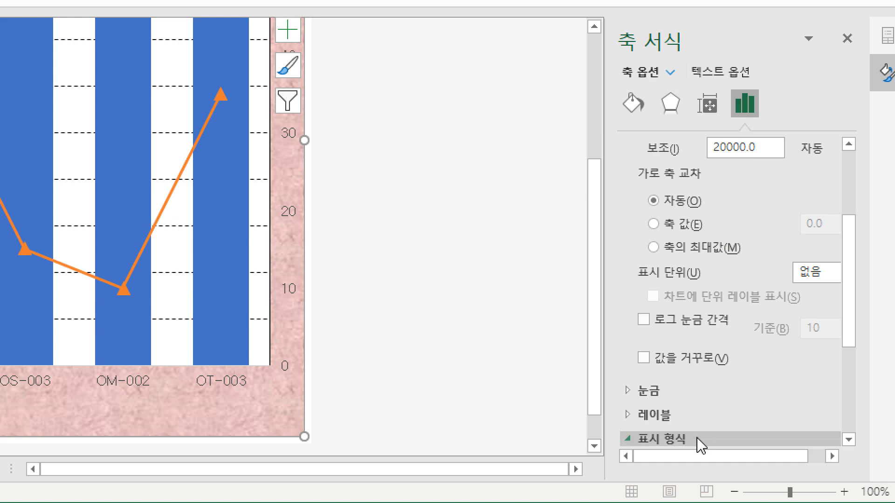
pyautogui.scroll(-2, 745, 363)
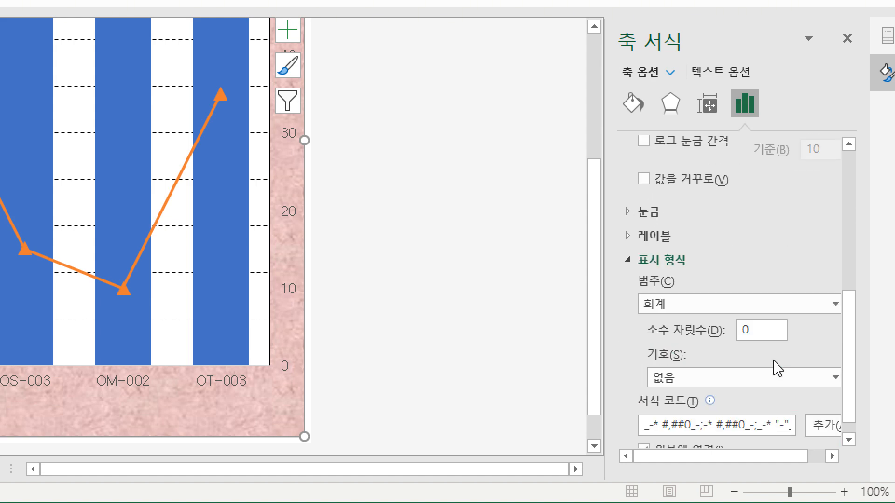
pyautogui.click(739, 315)
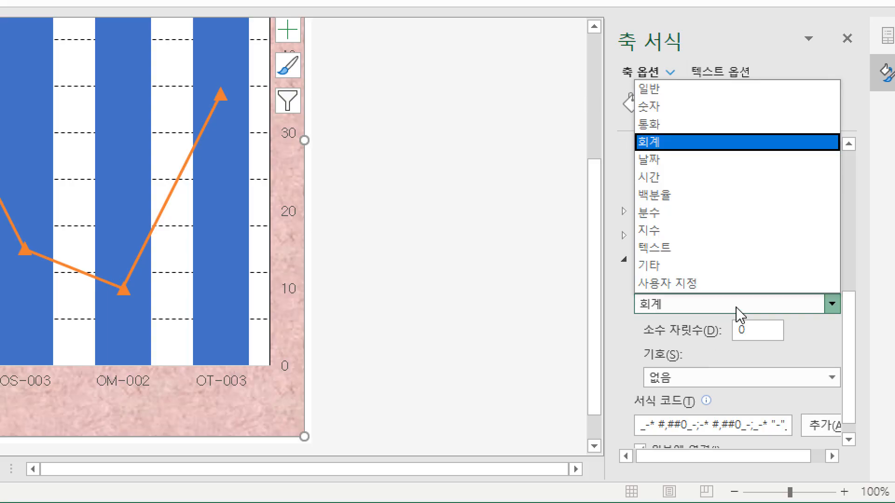
pyautogui.click(708, 285)
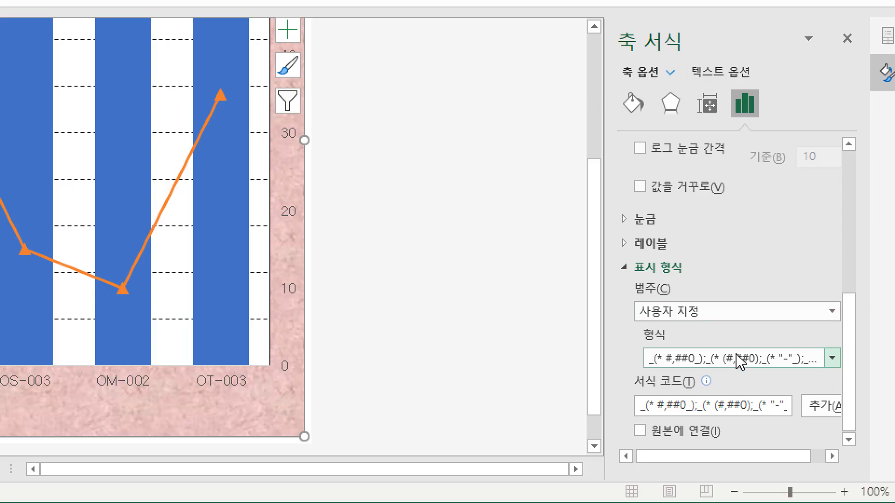
# Base the primary vertical axis's custom number format on #,##0_ and add it as the format code #,##0"원".
pyautogui.click(827, 359)
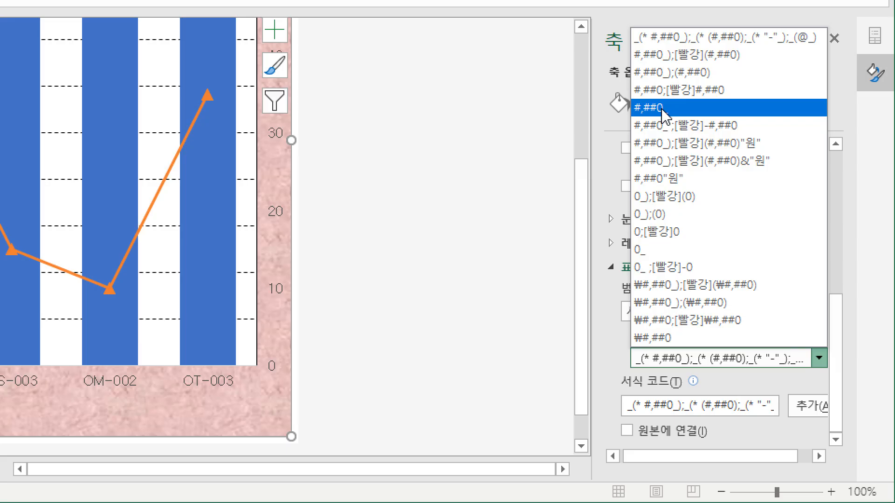
pyautogui.click(663, 112)
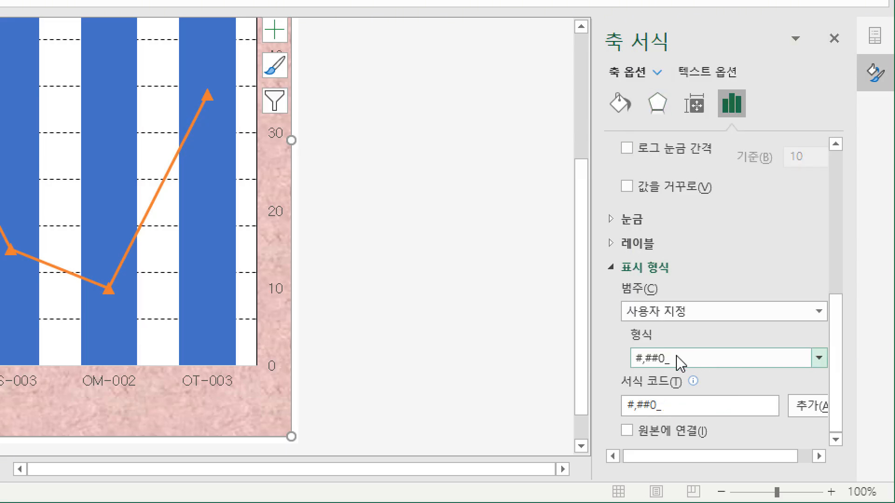
pyautogui.click(670, 405)
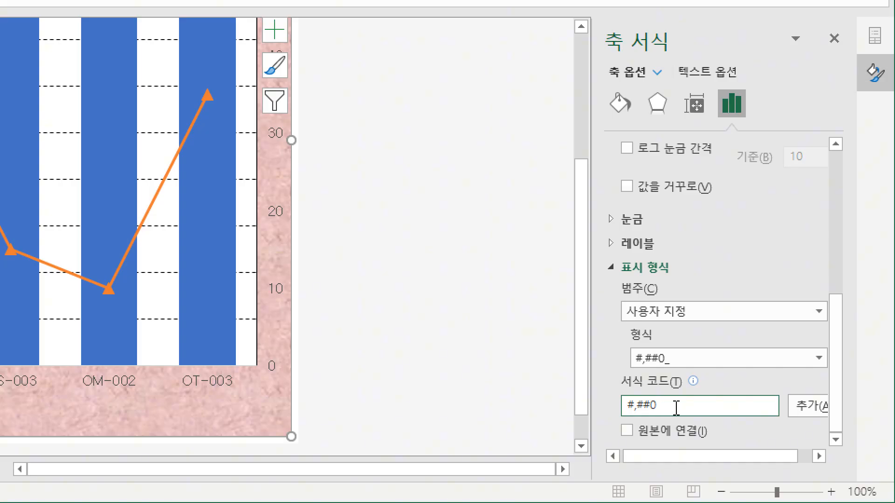
pyautogui.write('"원')
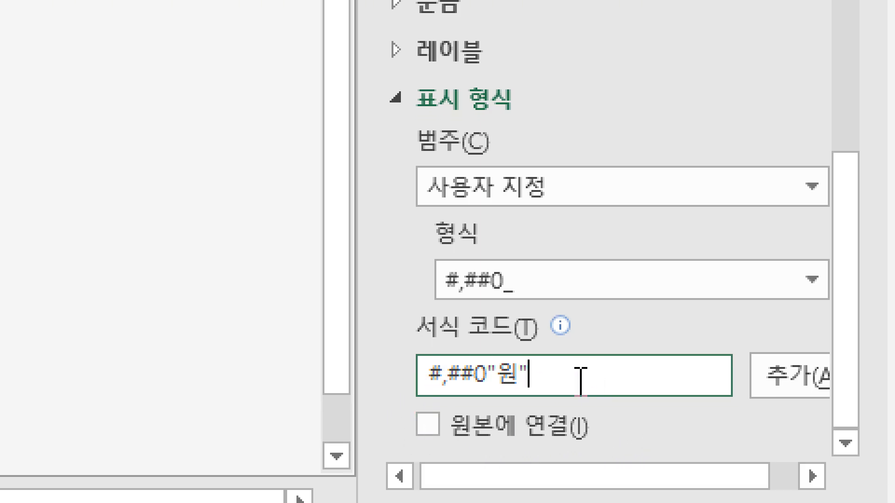
pyautogui.click(784, 385)
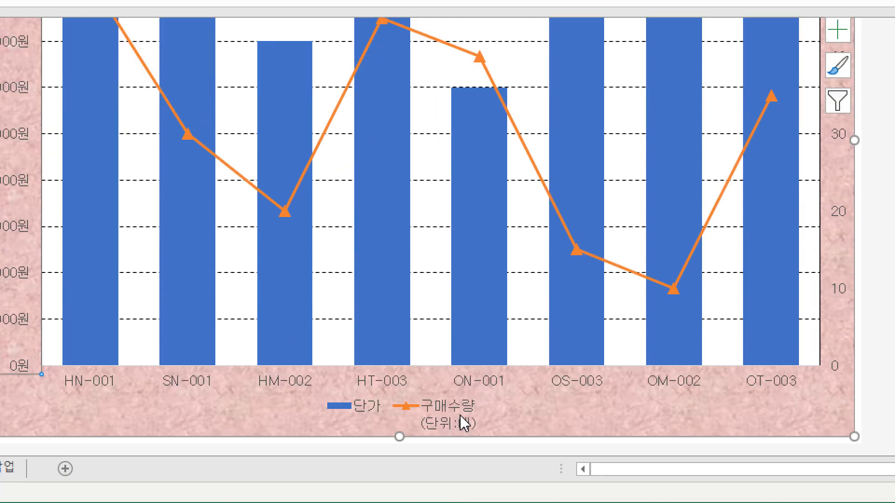
# Rename the 구매수량 series in the chart's data source to the single-line name 구매수량(단위:대).
pyautogui.click(439, 407)
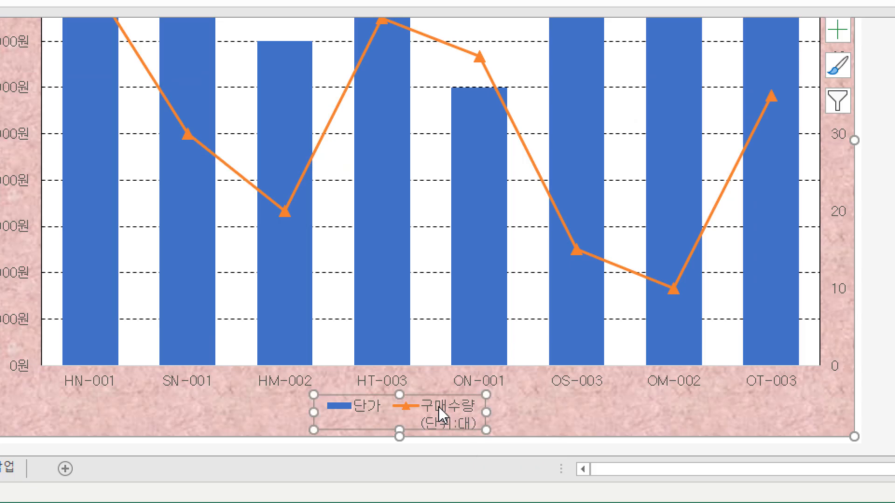
pyautogui.rightClick(443, 410)
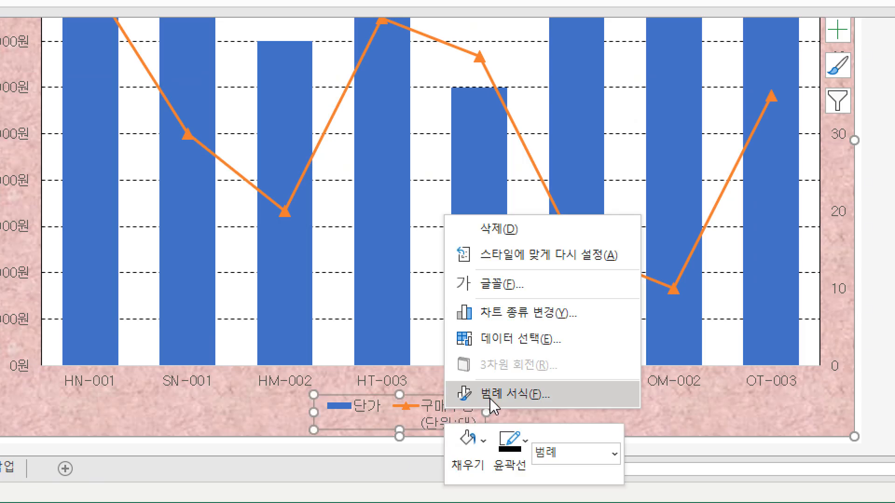
pyautogui.click(535, 347)
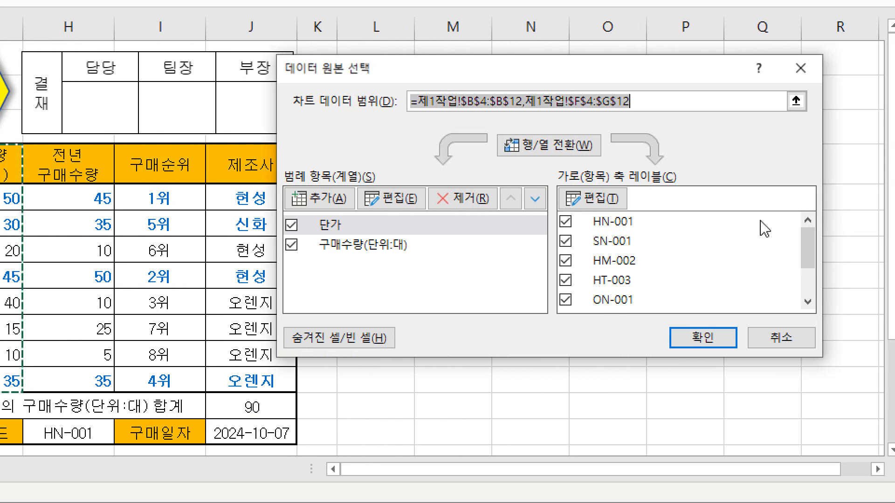
pyautogui.click(395, 247)
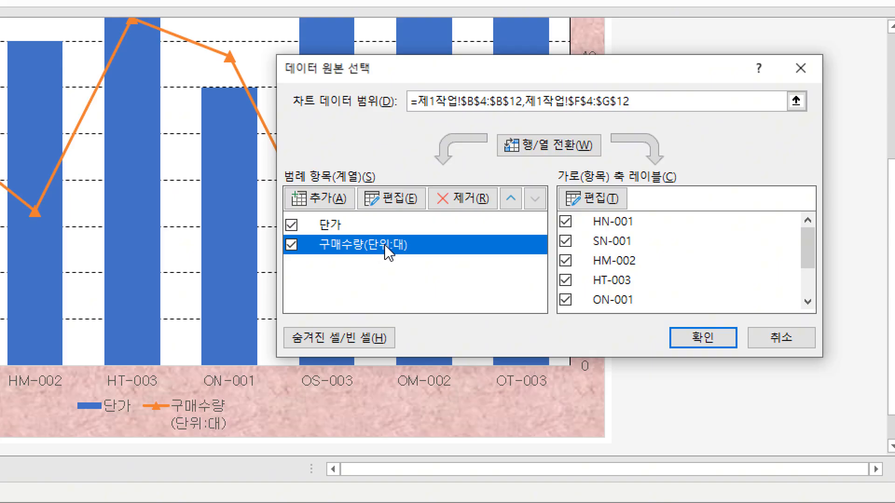
pyautogui.click(396, 200)
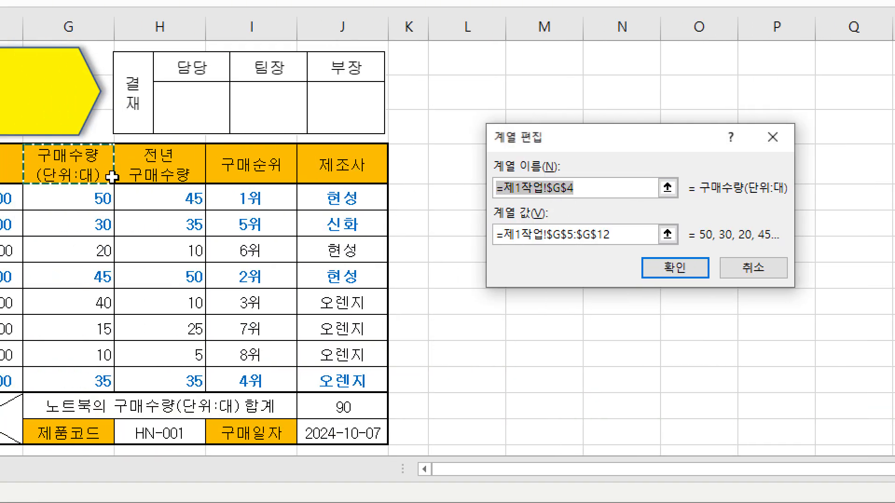
pyautogui.write('구매수량(단')
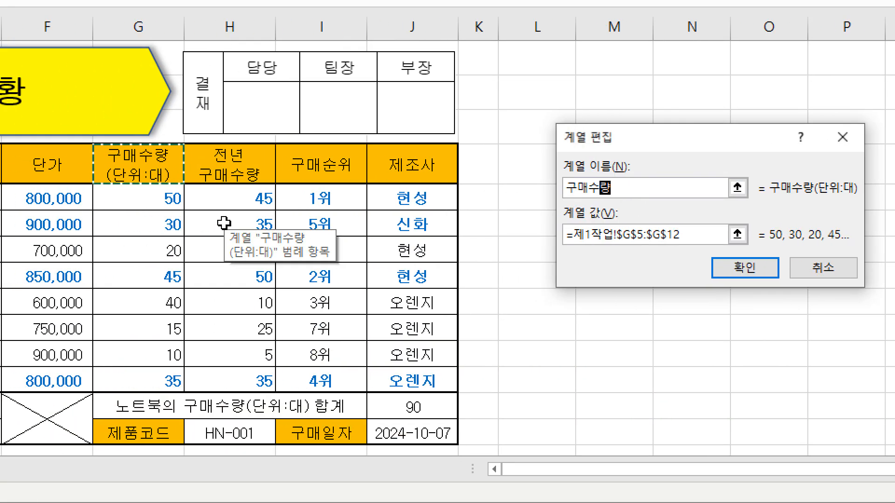
pyautogui.write('위:대)')
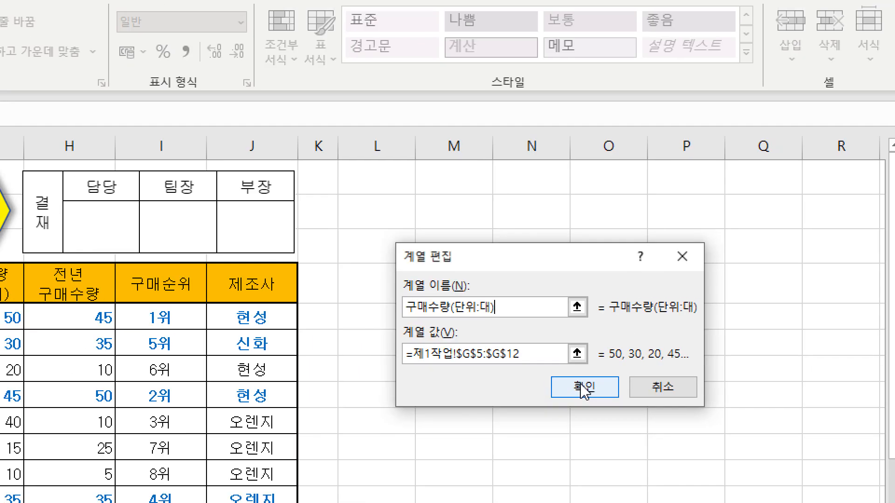
pyautogui.click(583, 389)
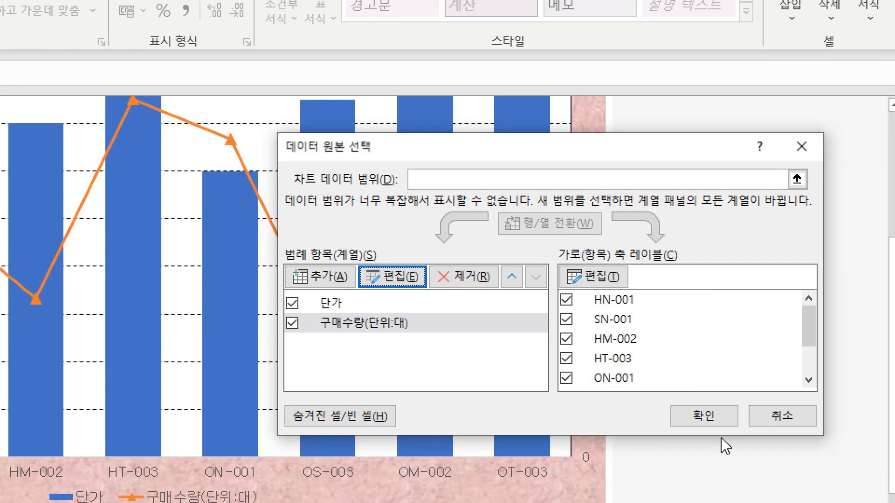
pyautogui.click(723, 459)
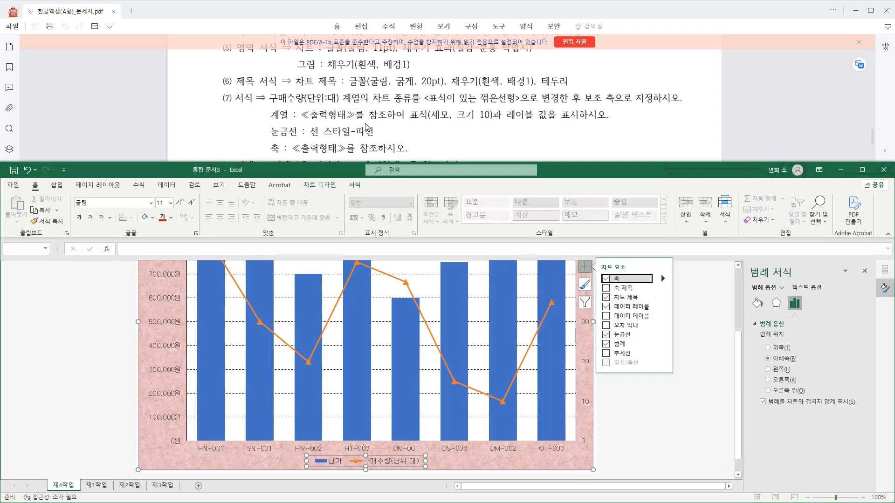
# Draw a rounded rectangle callout (말풍선: 모서리가 둥근 사각형), about 3.1 cm wide and 1.6 cm high, above the HN-001 column.
pyautogui.scroll(-1, 365, 127)
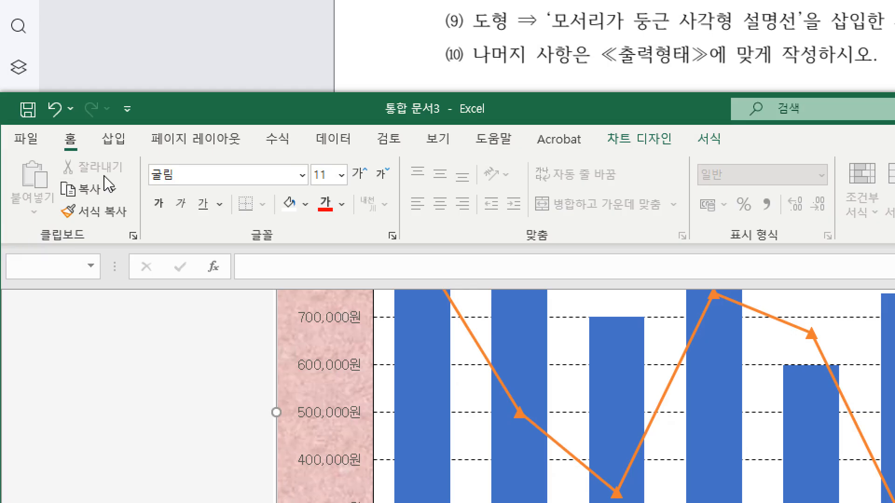
pyautogui.click(112, 139)
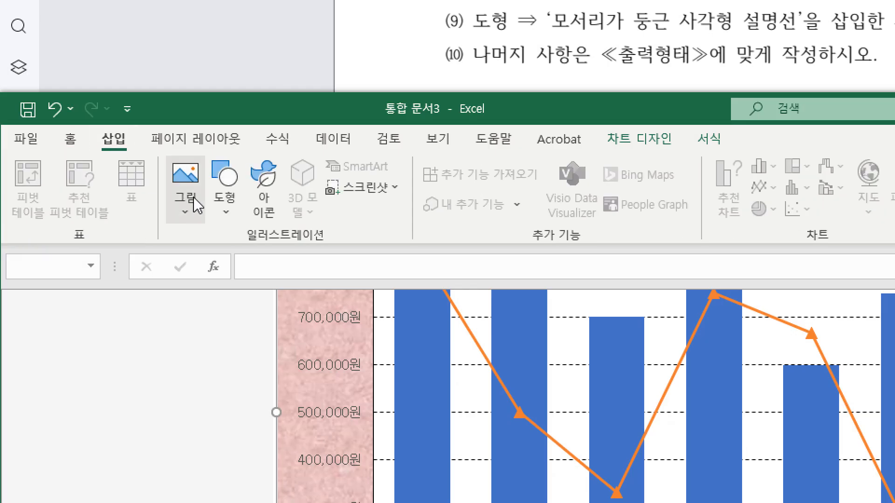
pyautogui.click(224, 186)
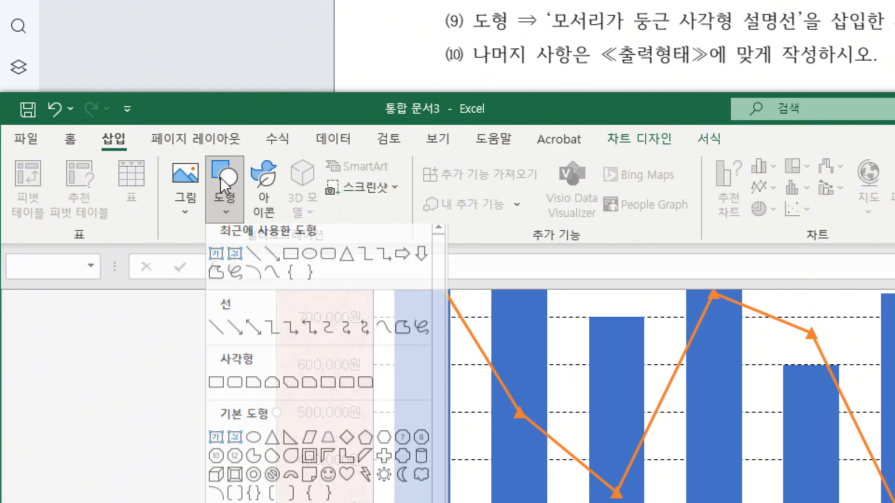
pyautogui.scroll(-3, 346, 427)
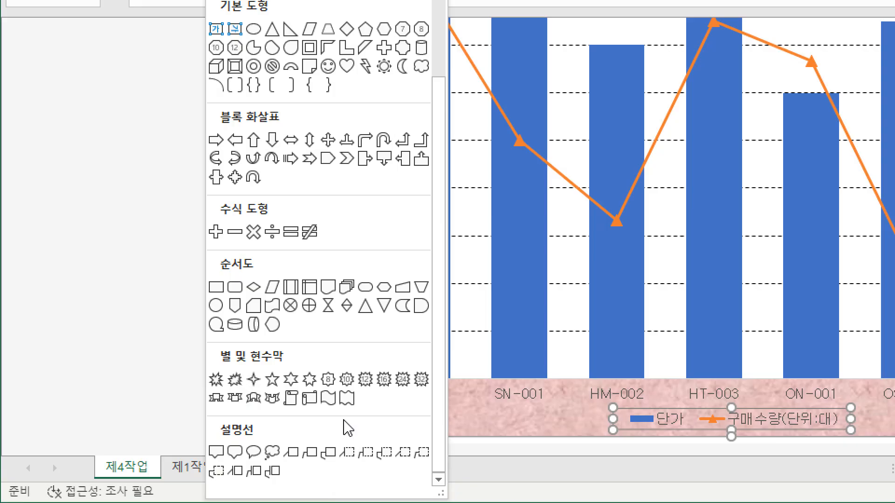
pyautogui.click(236, 457)
pyautogui.moveTo(226, 292); pyautogui.dragTo(273, 316)
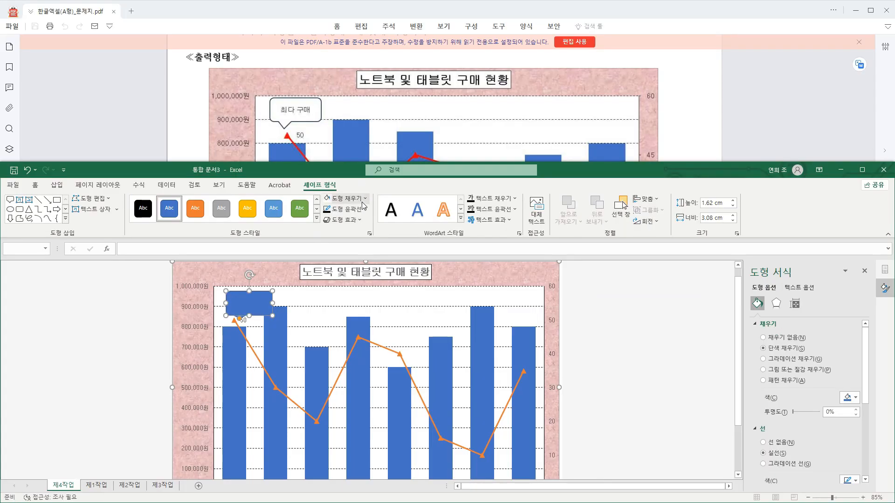
# Fill the callout with white and set its text to the 굴림 font in black.
pyautogui.click(345, 198)
pyautogui.click(326, 237)
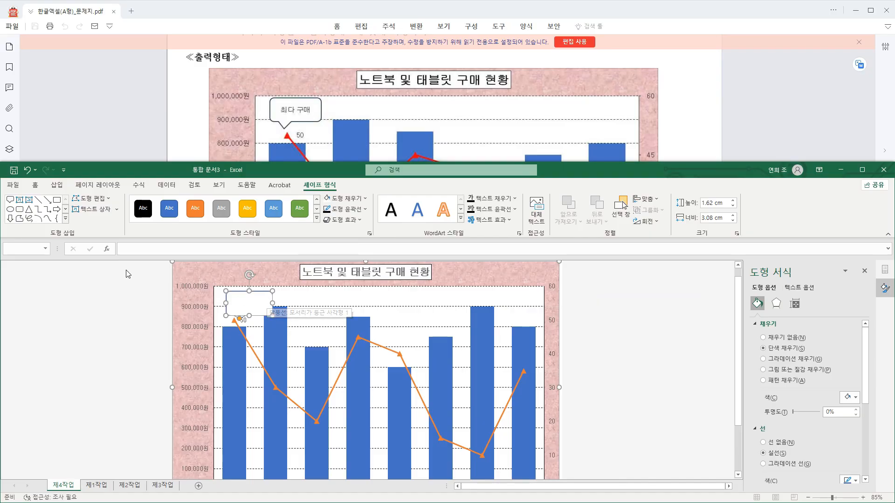
pyautogui.click(35, 185)
pyautogui.click(137, 202)
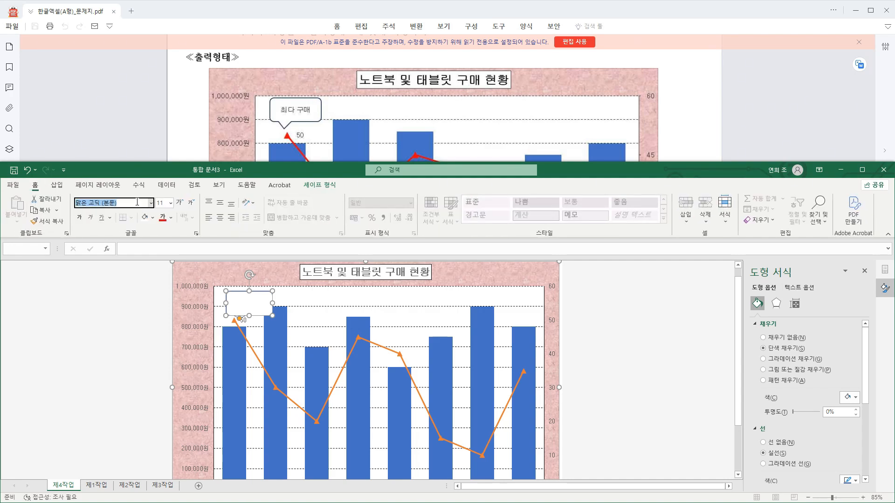
pyautogui.write('굴림')
pyautogui.press('Return')
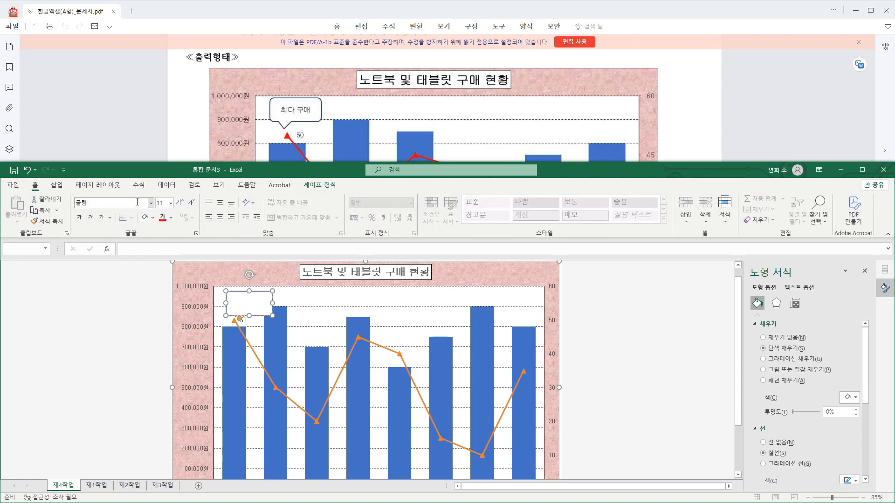
pyautogui.click(169, 220)
pyautogui.click(179, 234)
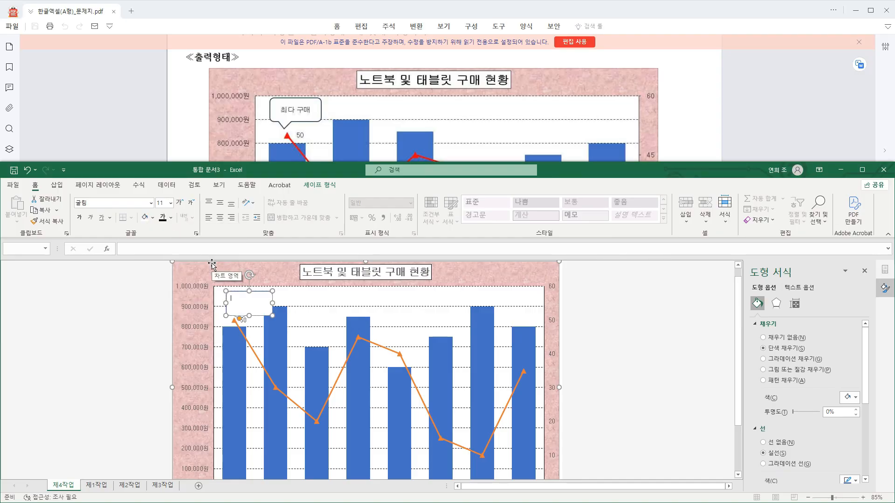
# Enter 최다 구매 in the callout and centre the text vertically and horizontally.
pyautogui.write('최다 구매')
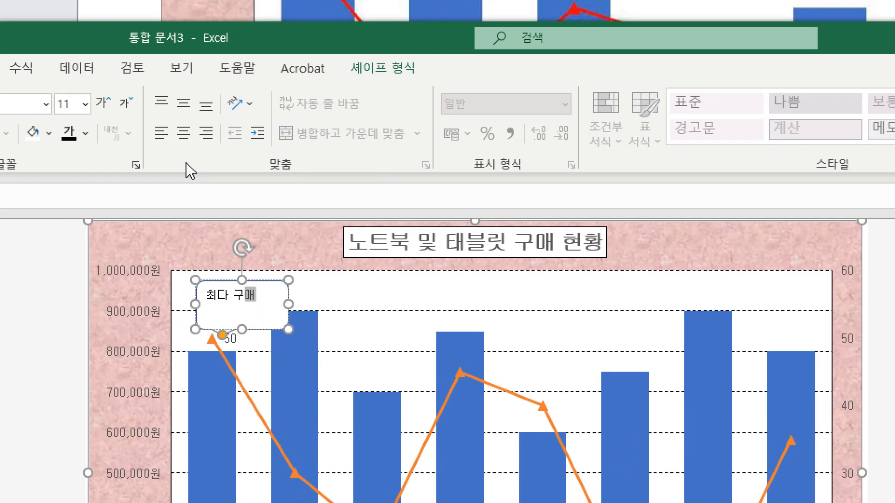
pyautogui.click(184, 106)
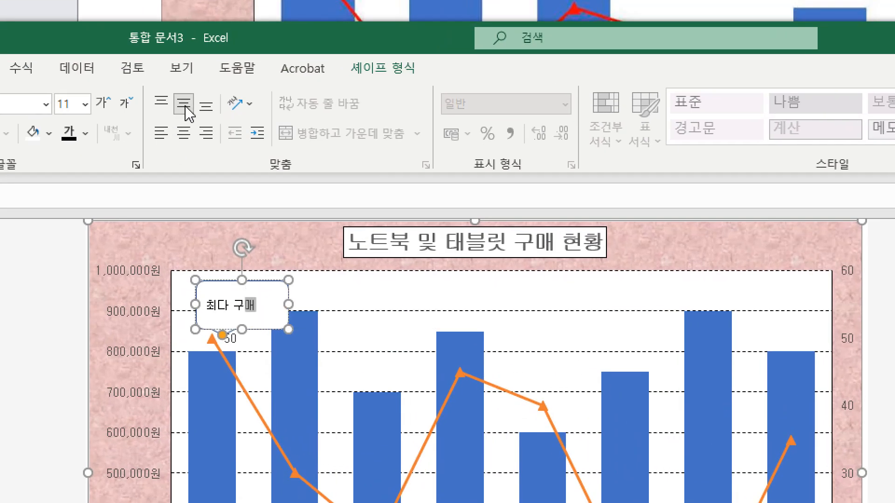
pyautogui.click(183, 134)
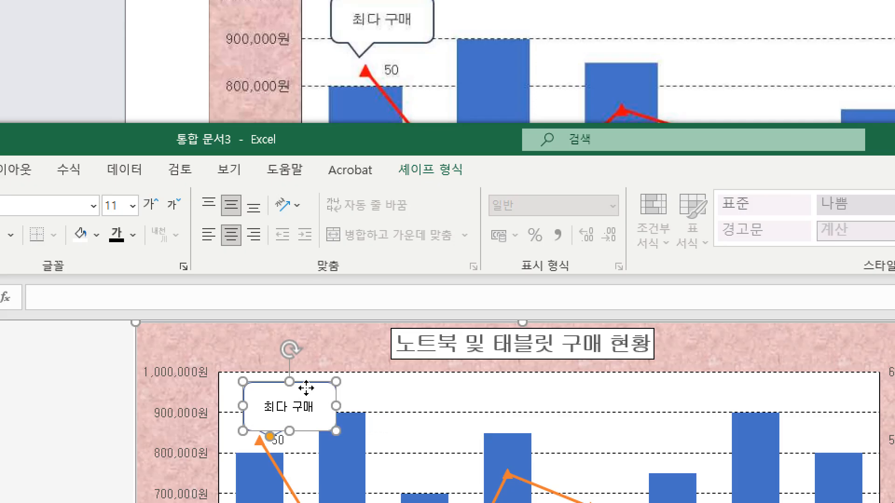
# Reduce the 최다 구매 callout's height and width and adjust its position so its tail points at the HN-001 line marker.
pyautogui.moveTo(258, 285); pyautogui.dragTo(248, 282)
pyautogui.moveTo(296, 383)
pyautogui.mouseDown()
pyautogui.moveTo(286, 377)
pyautogui.moveTo(294, 385)
pyautogui.mouseUp()
pyautogui.moveTo(259, 409)
pyautogui.mouseDown()
pyautogui.moveTo(252, 426)
pyautogui.moveTo(260, 414)
pyautogui.mouseUp()
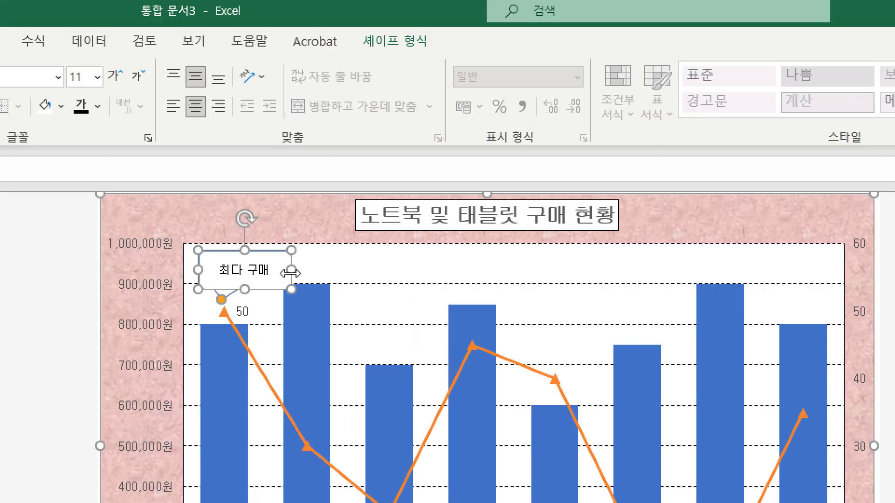
pyautogui.moveTo(293, 269)
pyautogui.mouseDown()
pyautogui.moveTo(266, 269)
pyautogui.moveTo(279, 268)
pyautogui.mouseUp()
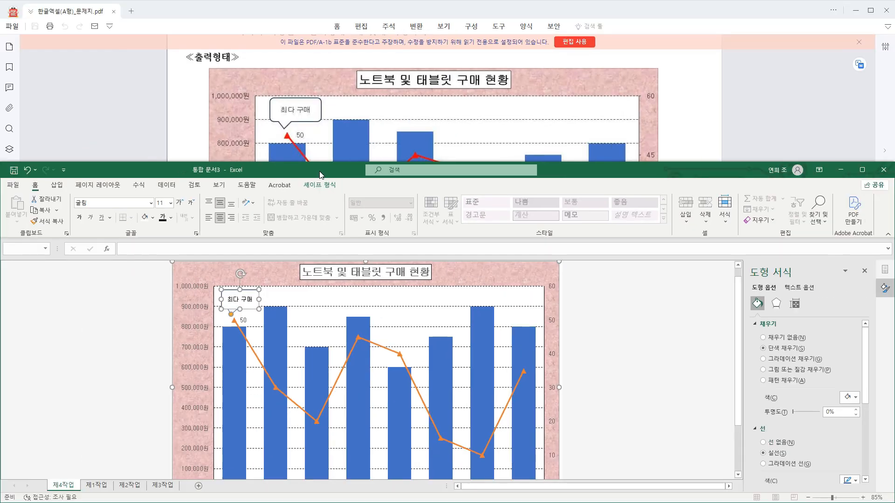
# Deselect the callout and move the 제4작업 sheet to the end, after 제3작업.
pyautogui.click(613, 340)
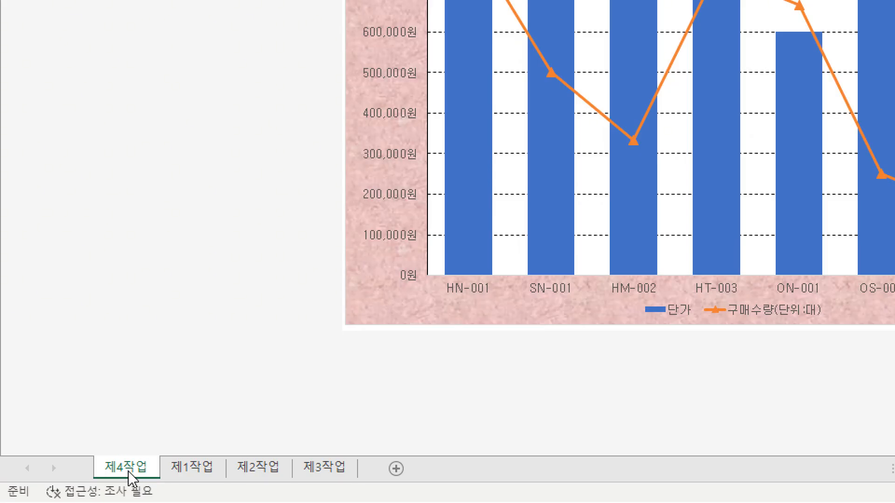
pyautogui.moveTo(128, 471)
pyautogui.mouseDown()
pyautogui.moveTo(180, 443)
pyautogui.moveTo(316, 439)
pyautogui.moveTo(359, 445)
pyautogui.moveTo(365, 464)
pyautogui.mouseUp()
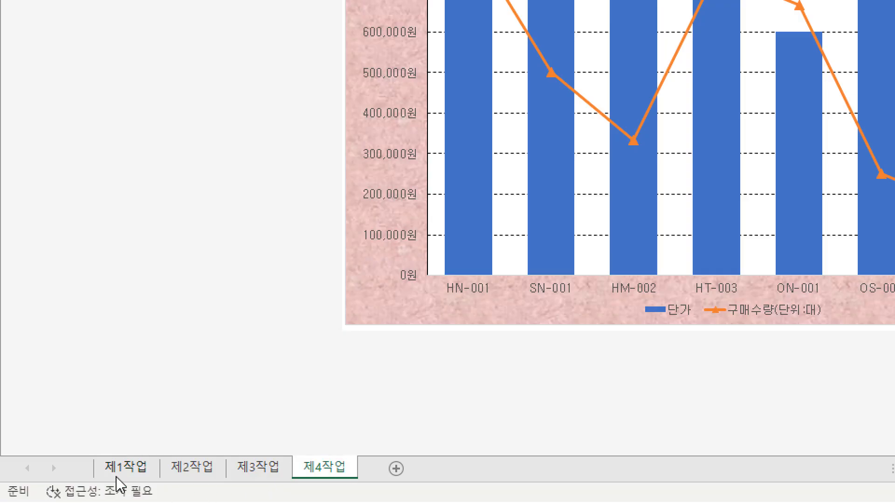